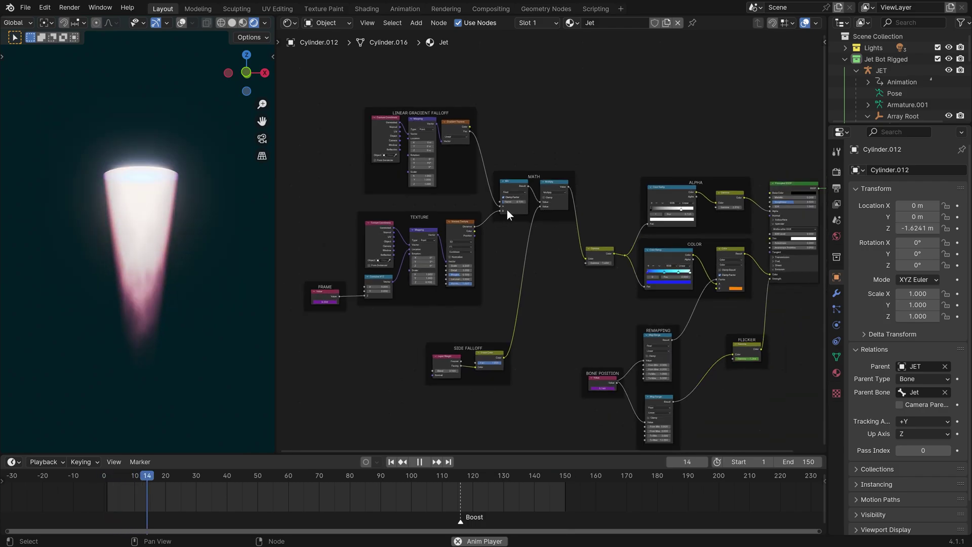
# Step: Scroll the cgboost.com/resources page to the YouTube Tutorials & Project Files card
pyautogui.scroll(3, 506, 210)
pyautogui.moveTo(534, 237); pyautogui.dragTo(526, 272, button='middle')
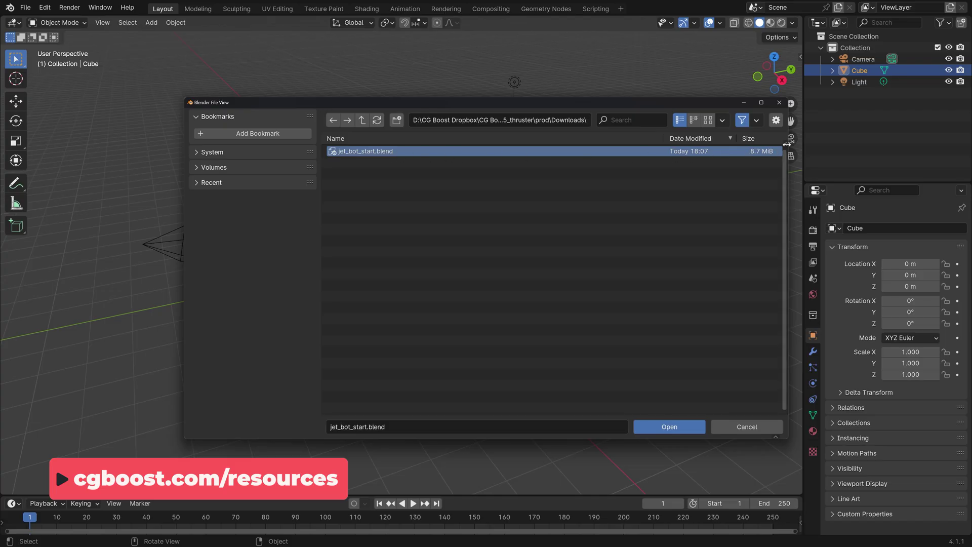
# Step: Open jet_bot_start.blend with the Load UI option enabled
pyautogui.click(776, 120)
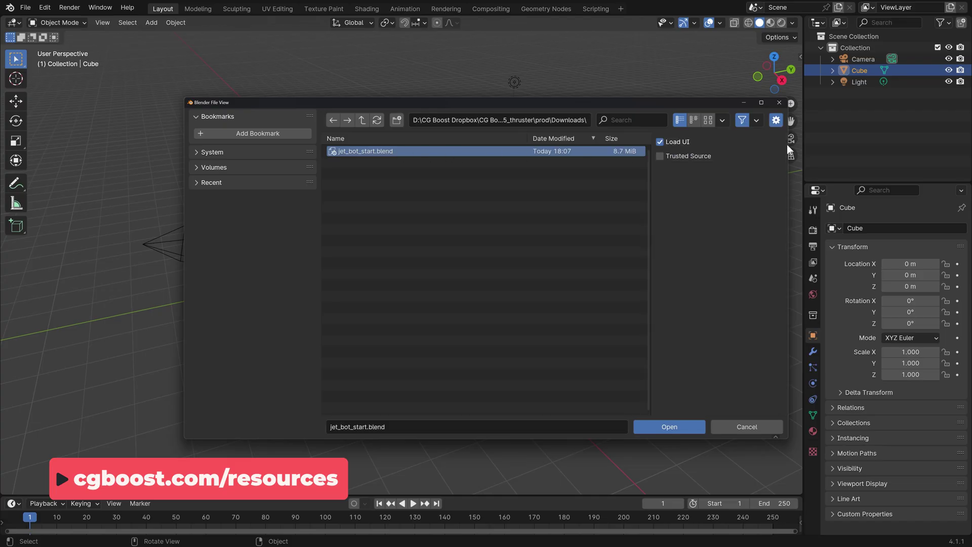
pyautogui.click(660, 142)
pyautogui.click(670, 427)
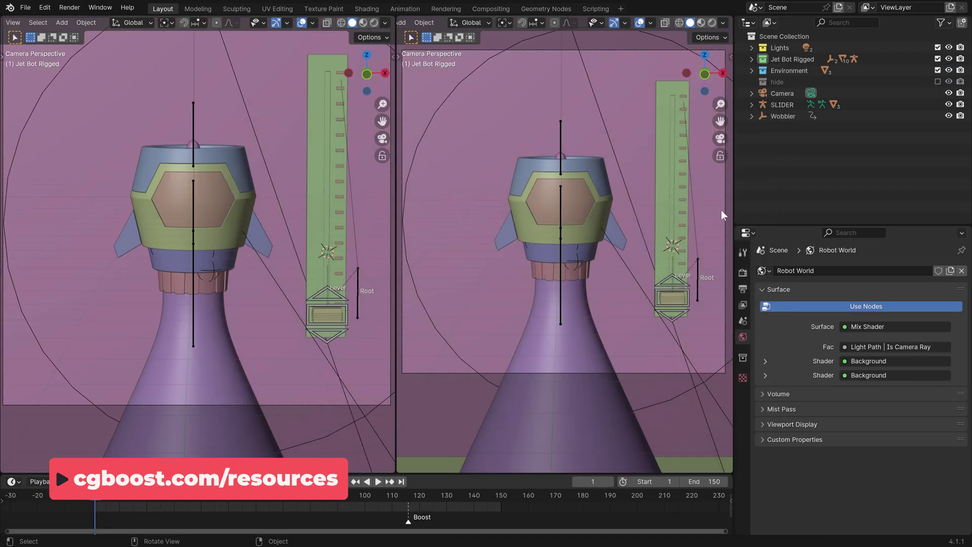
# Step: Switch one of the camera viewports to Rendered shading
pyautogui.click(711, 22)
pyautogui.scroll(-2, 230, 283)
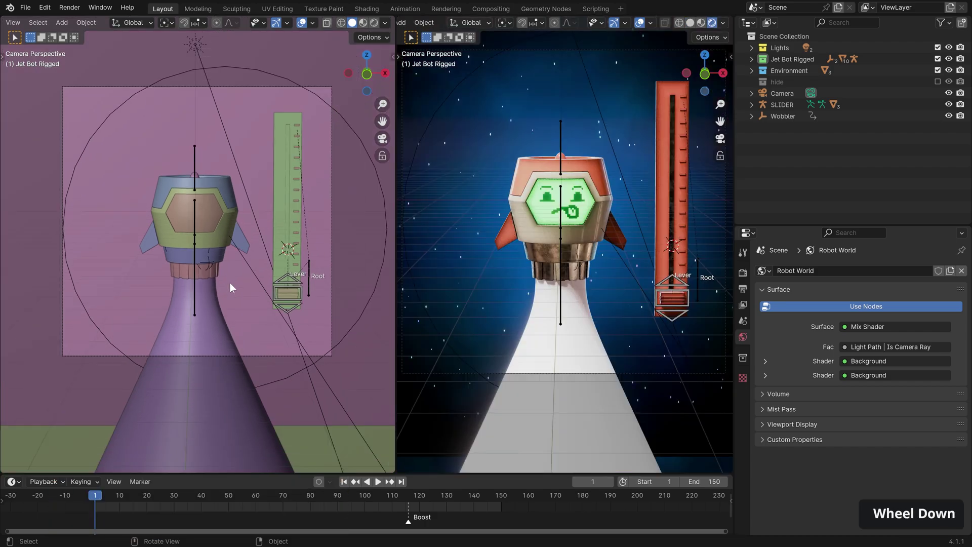
pyautogui.scroll(4, 230, 287)
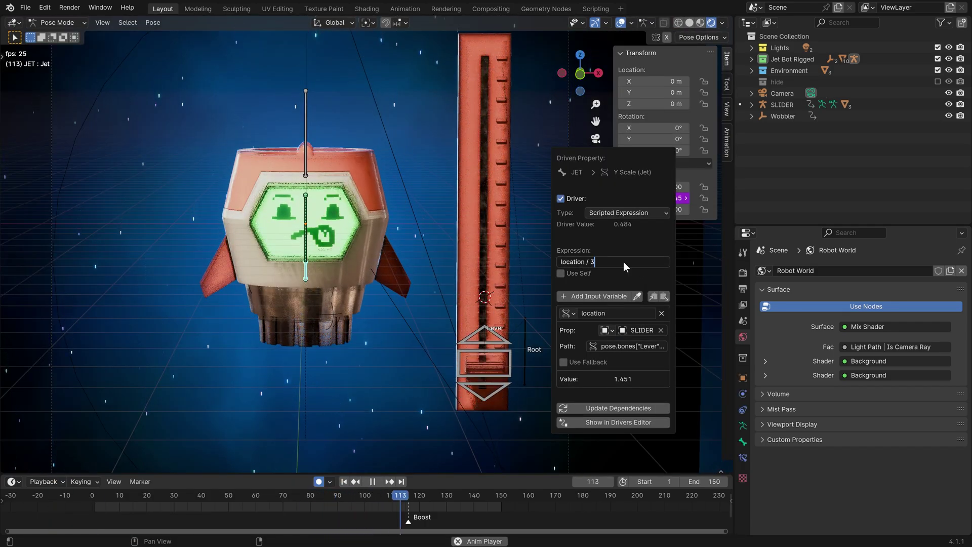
pyautogui.write('+')
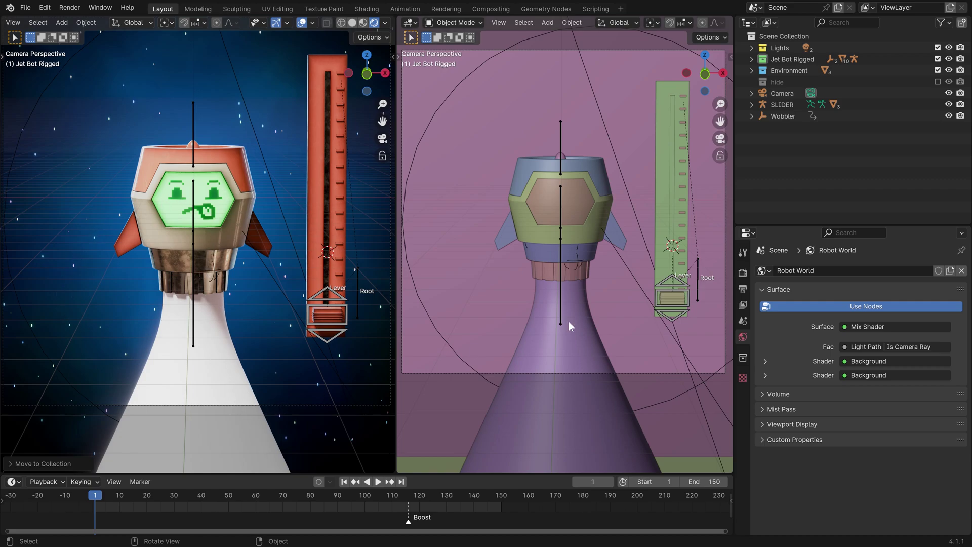
# Step: Isolate the outer purple cone Cylinder.013 and turn on the Wireframe overlay
pyautogui.keyDown('shift'); pyautogui.moveTo(550, 305); pyautogui.dragTo(582, 293, button='middle'); pyautogui.keyUp('shift')
pyautogui.scroll(-3, 582, 293)
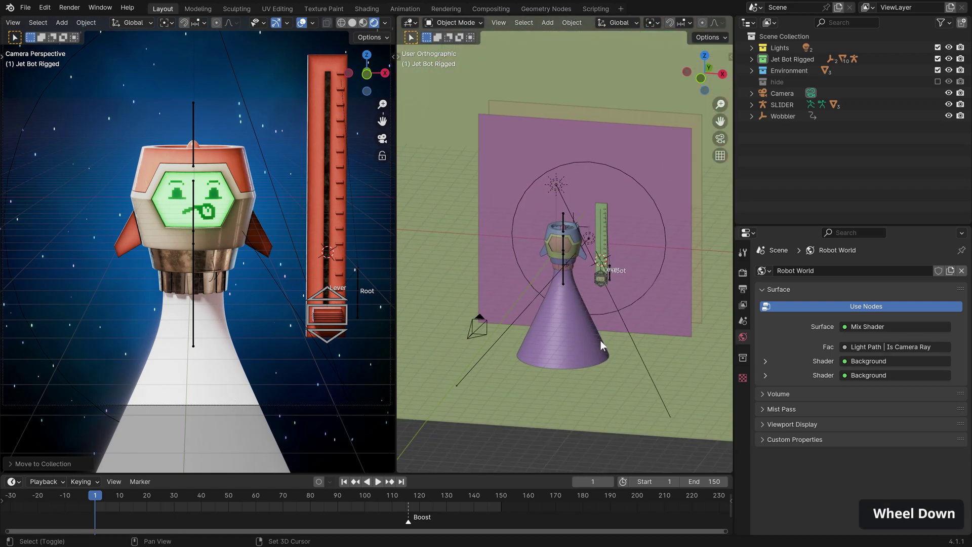
pyautogui.scroll(5, 601, 340)
pyautogui.click(579, 299)
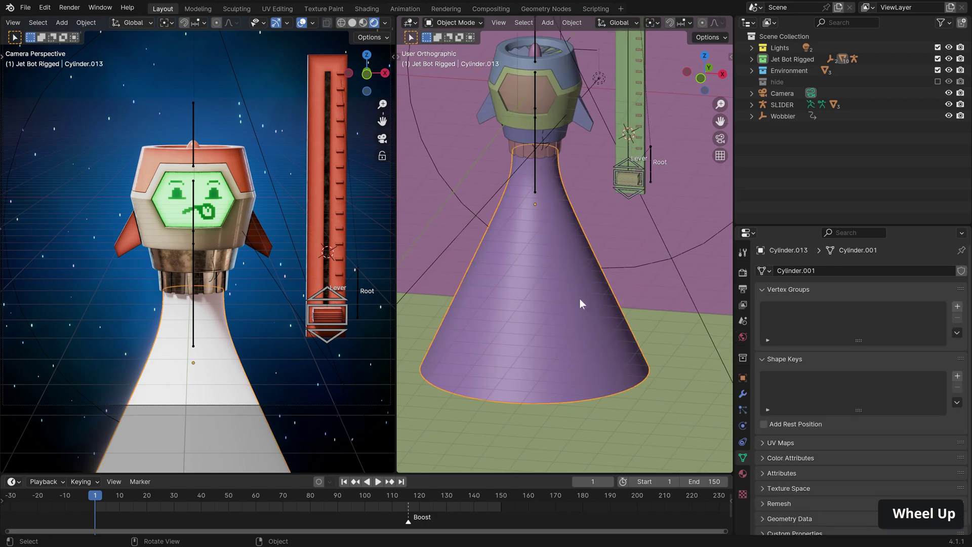
pyautogui.press('/')
pyautogui.moveTo(671, 22); pyautogui.dragTo(522, 22, button='middle')
pyautogui.click(650, 22)
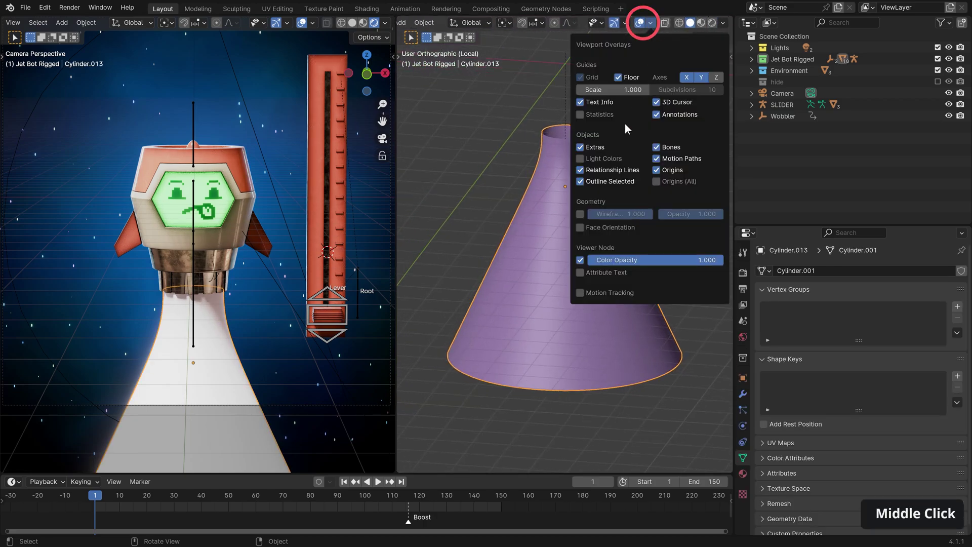
pyautogui.click(579, 214)
# Step: Inspect the purple cone's mesh faces and its modifier stack
pyautogui.moveTo(452, 384); pyautogui.dragTo(586, 266, button='middle')
pyautogui.scroll(3, 577, 286)
pyautogui.scroll(-3, 586, 266)
pyautogui.press('Tab')
pyautogui.keyDown('alt'); pyautogui.keyDown('shift'); pyautogui.click(557, 232); pyautogui.keyUp('shift'); pyautogui.keyUp('alt')
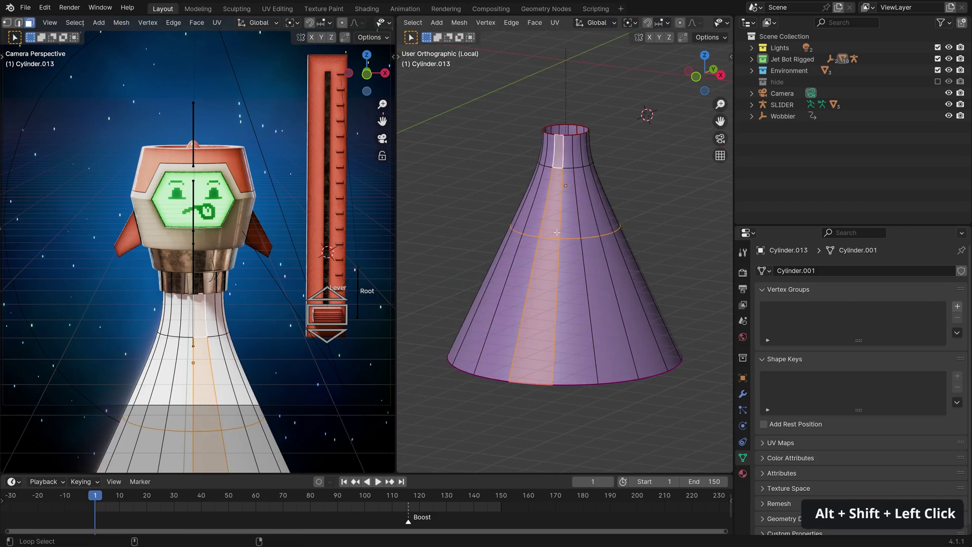
pyautogui.press('Tab')
pyautogui.click(744, 393)
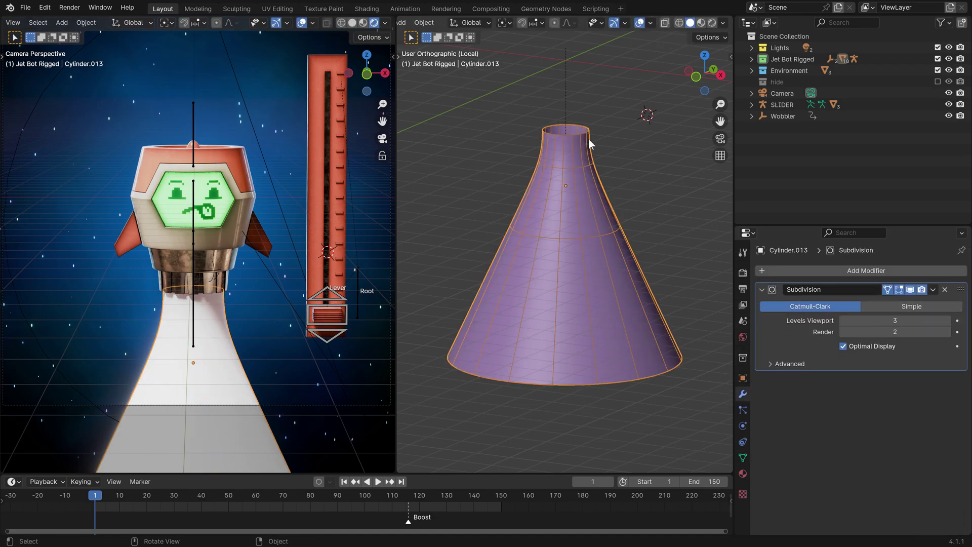
# Step: Hide the purple cone, then isolate the inner jet cone Cylinder.012
pyautogui.press('KP_Divide')
pyautogui.press('h')
pyautogui.click(539, 189)
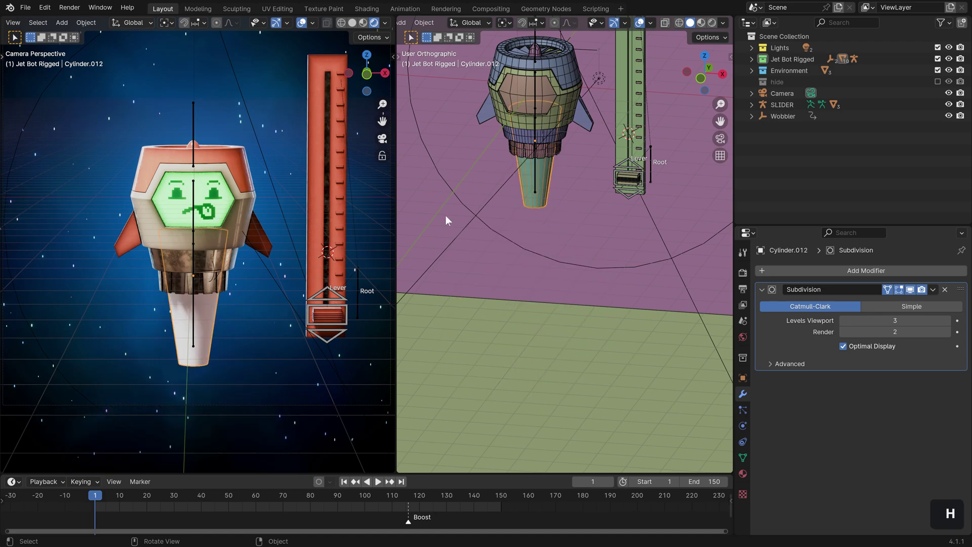
pyautogui.press('KP_Divide')
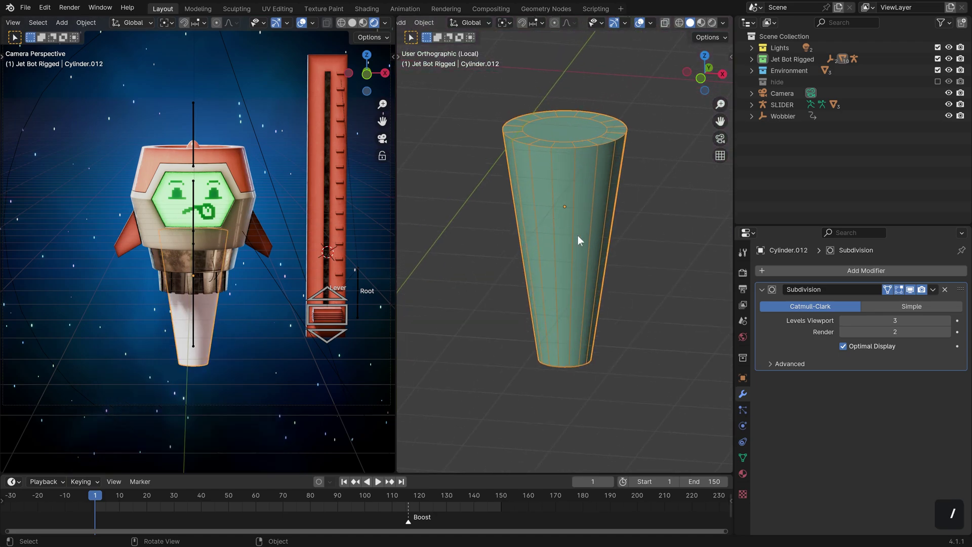
pyautogui.moveTo(579, 235); pyautogui.dragTo(549, 128, button='middle')
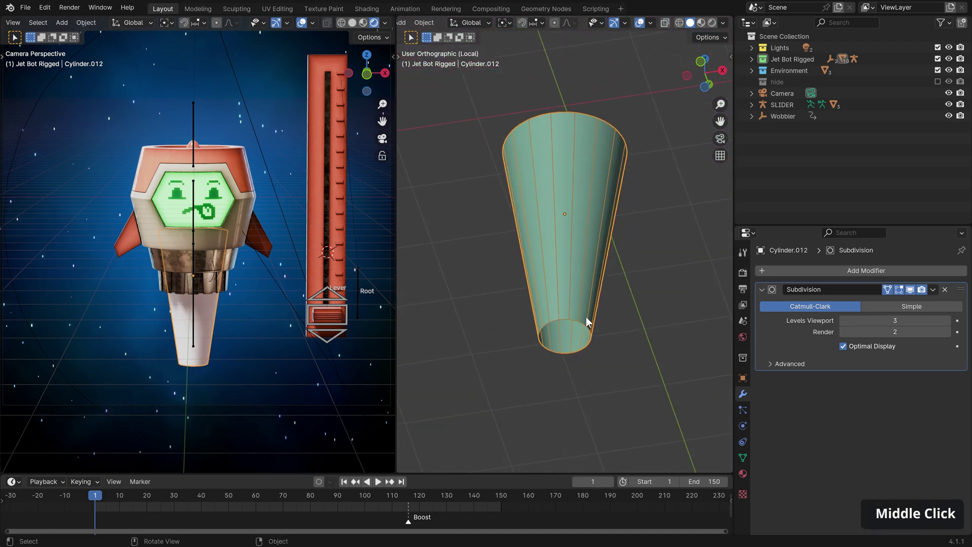
pyautogui.moveTo(593, 169); pyautogui.dragTo(588, 278, button='middle')
pyautogui.scroll(2, 581, 155)
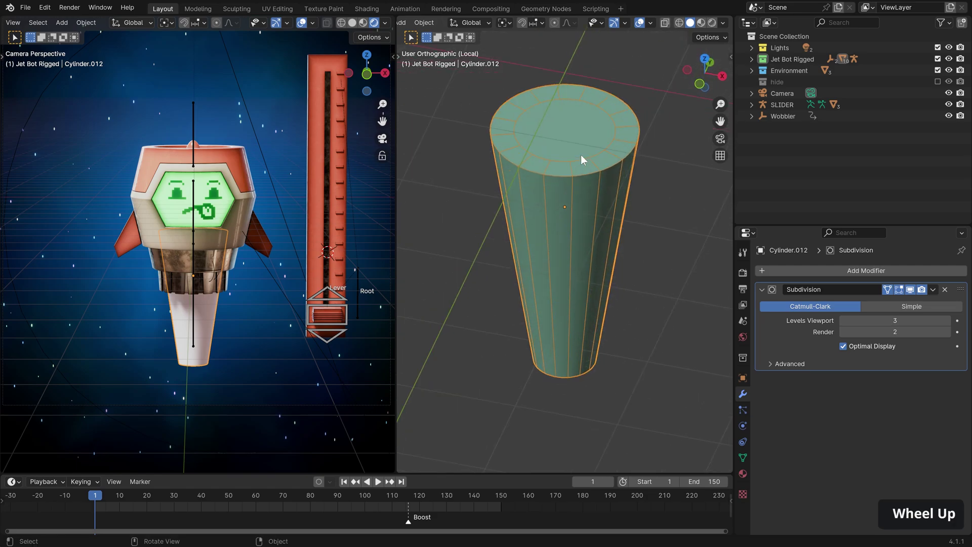
# Step: In Edit Mode, select the jet cone's top-rim edge loop and try a Shift+E crease
pyautogui.press('Tab')
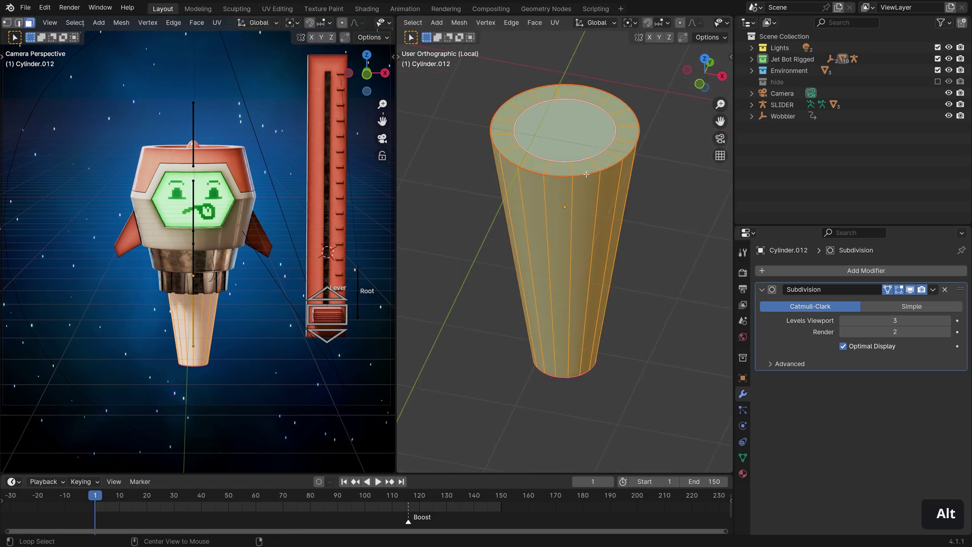
pyautogui.keyDown('alt'); pyautogui.click(586, 175); pyautogui.keyUp('alt')
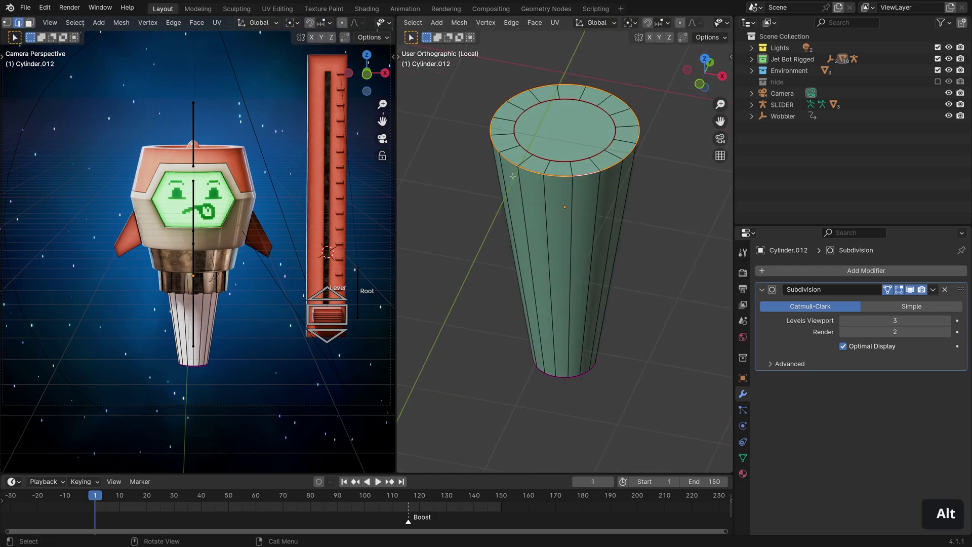
pyautogui.hotkey('shift', 'e')
pyautogui.rightClick(567, 169)
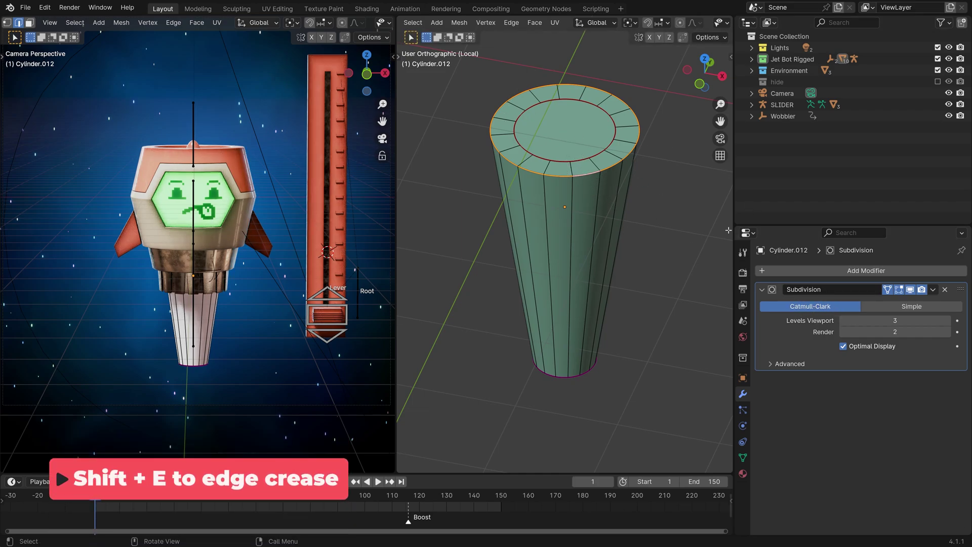
pyautogui.press('Tab')
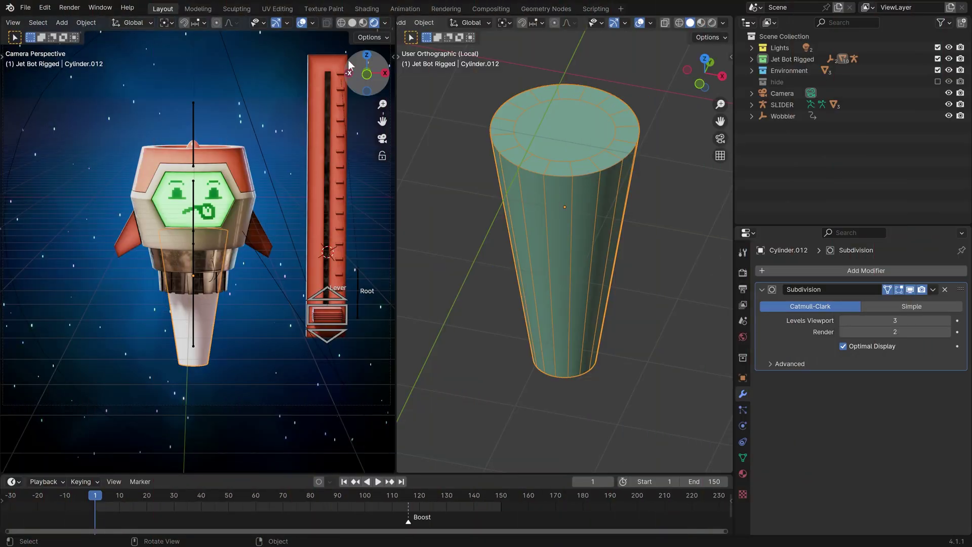
# Step: Turn the right area into a Shader Editor with its side panel closed
pyautogui.moveTo(410, 23); pyautogui.dragTo(375, 29, button='middle')
pyautogui.click(409, 23)
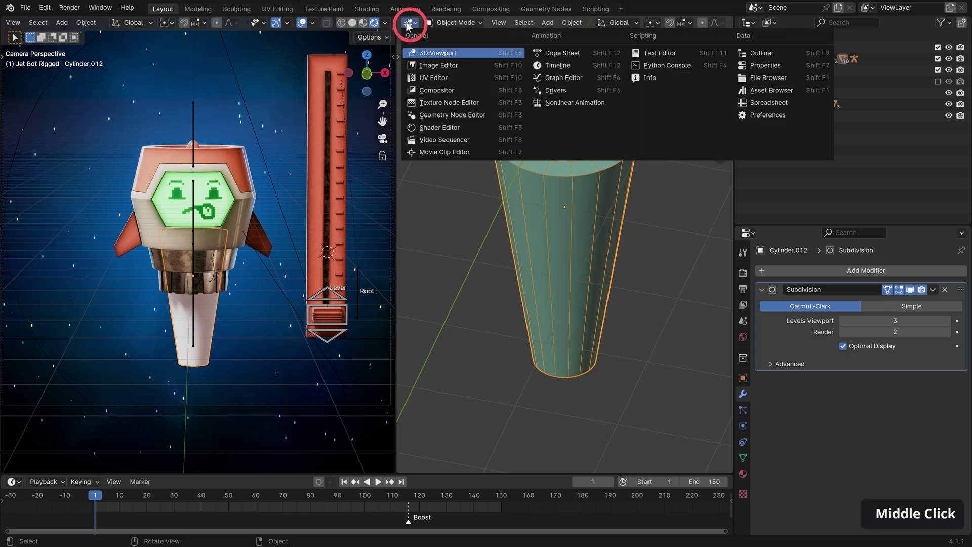
pyautogui.click(457, 124)
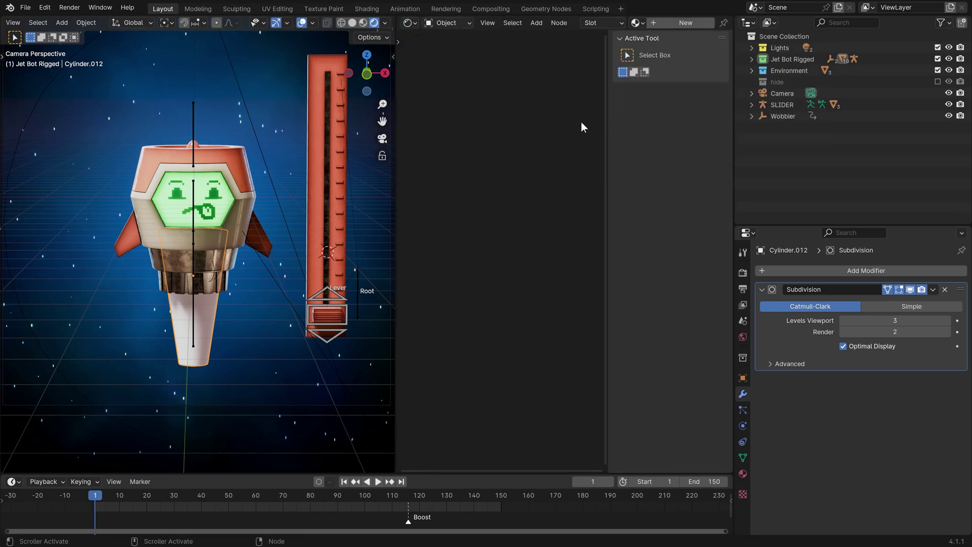
pyautogui.press('n')
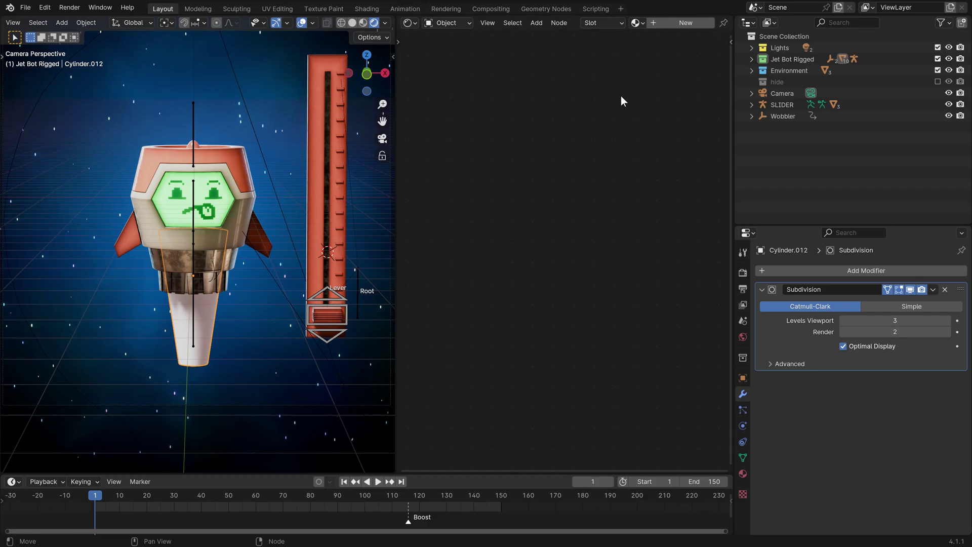
# Step: Create a new material for the jet cone and name it 'Jet'
pyautogui.click(743, 474)
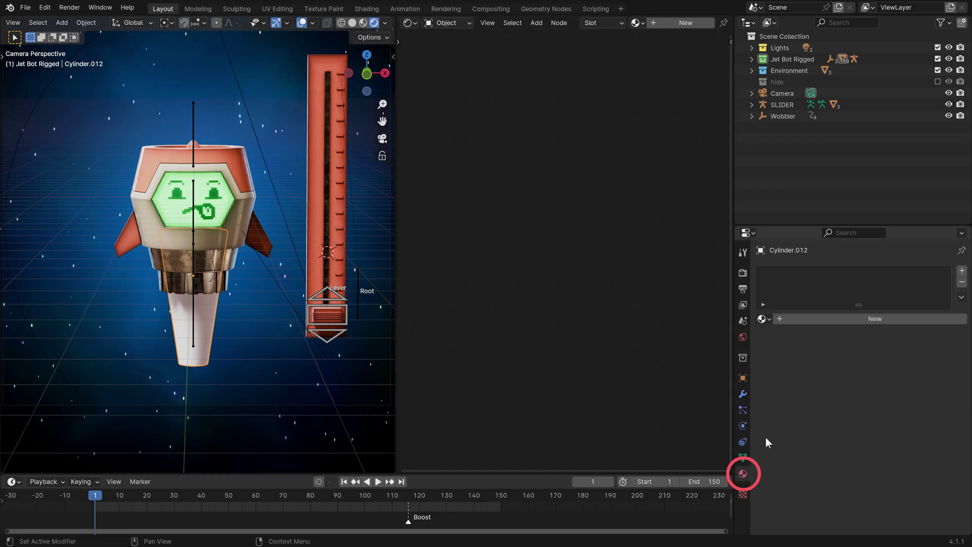
pyautogui.click(877, 318)
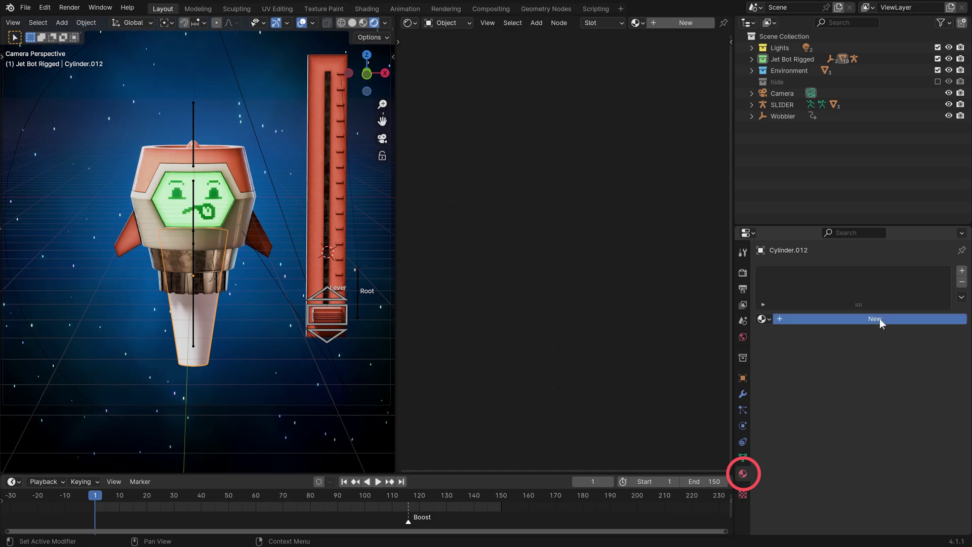
pyautogui.doubleClick(792, 274)
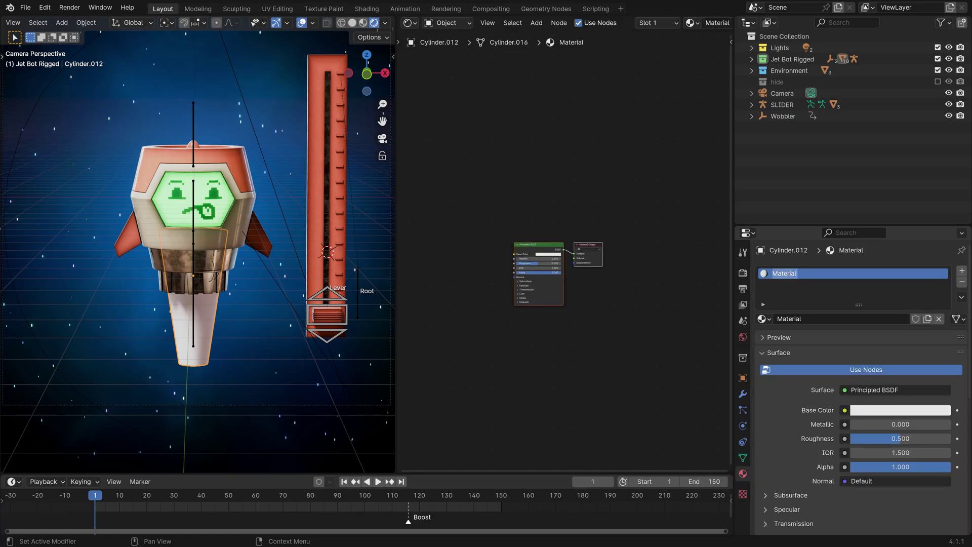
pyautogui.write('Jet')
pyautogui.press('Return')
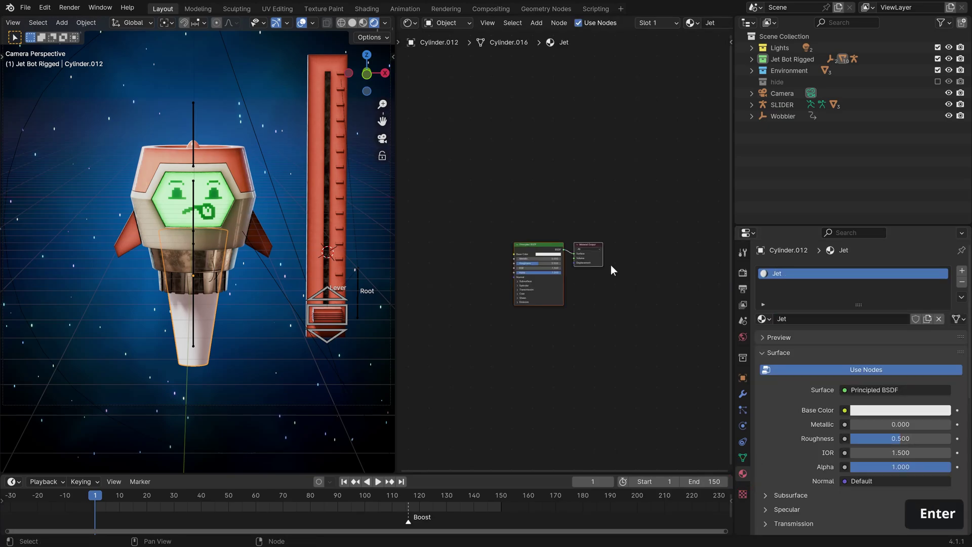
pyautogui.scroll(3, 611, 265)
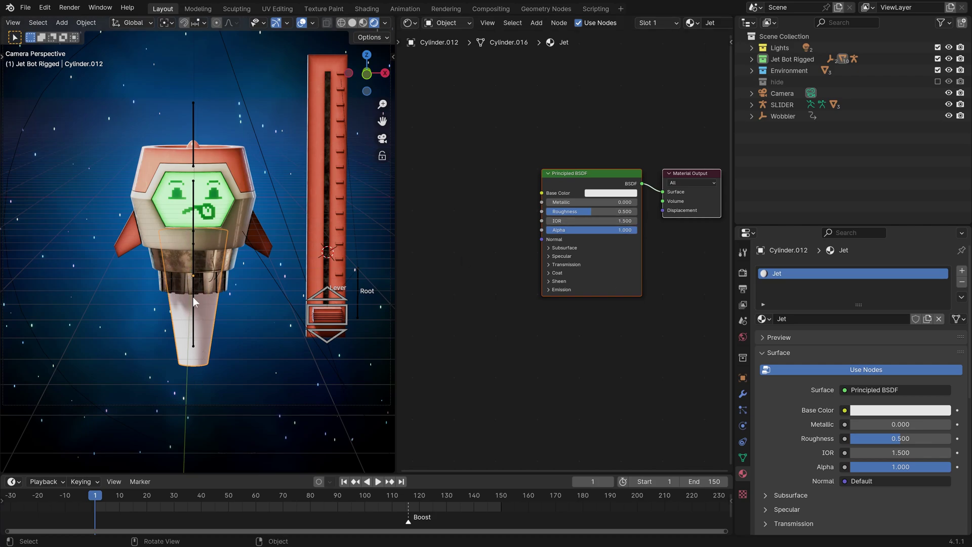
# Step: Add a Gradient Texture node to the left of the Principled BSDF
pyautogui.scroll(2, 527, 203)
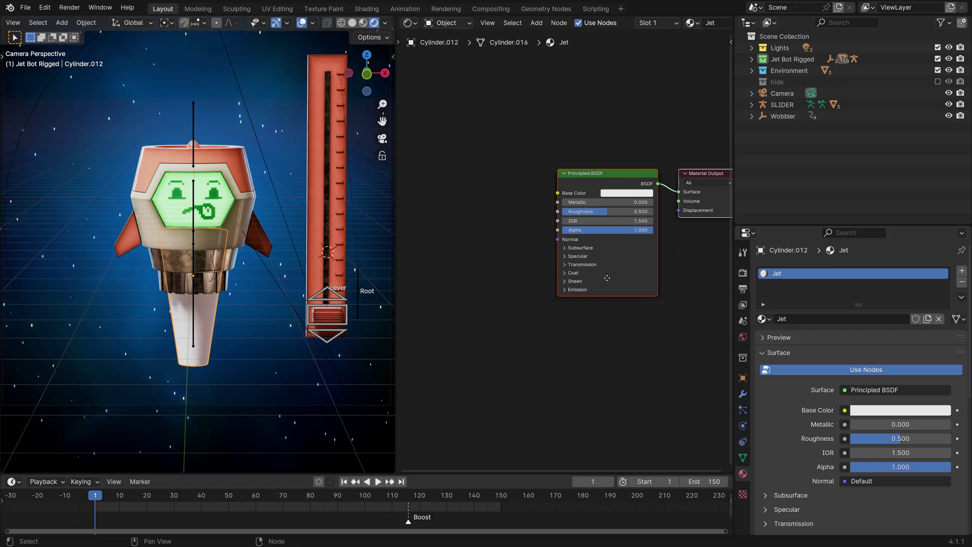
pyautogui.hotkey('shift', 'a')
pyautogui.write('grad')
pyautogui.press('Return')
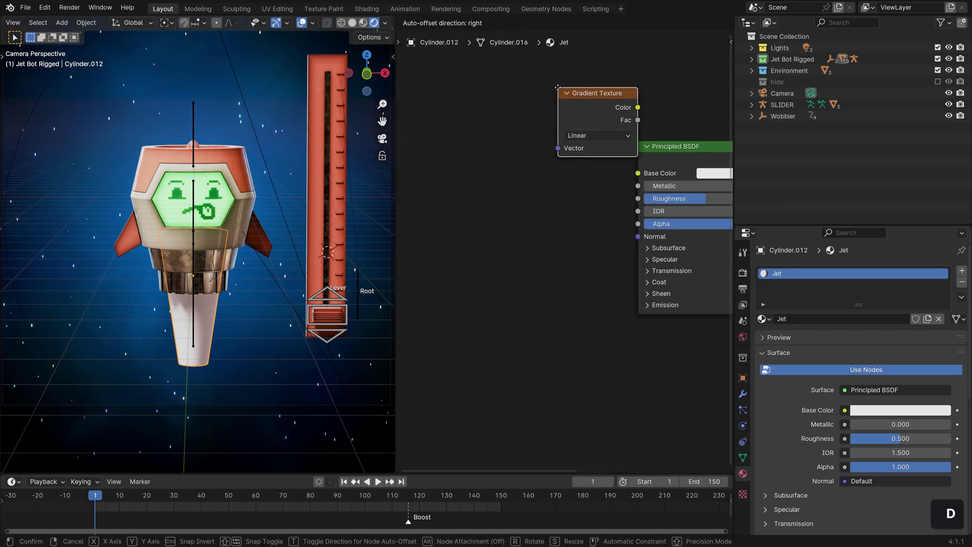
pyautogui.click(506, 162)
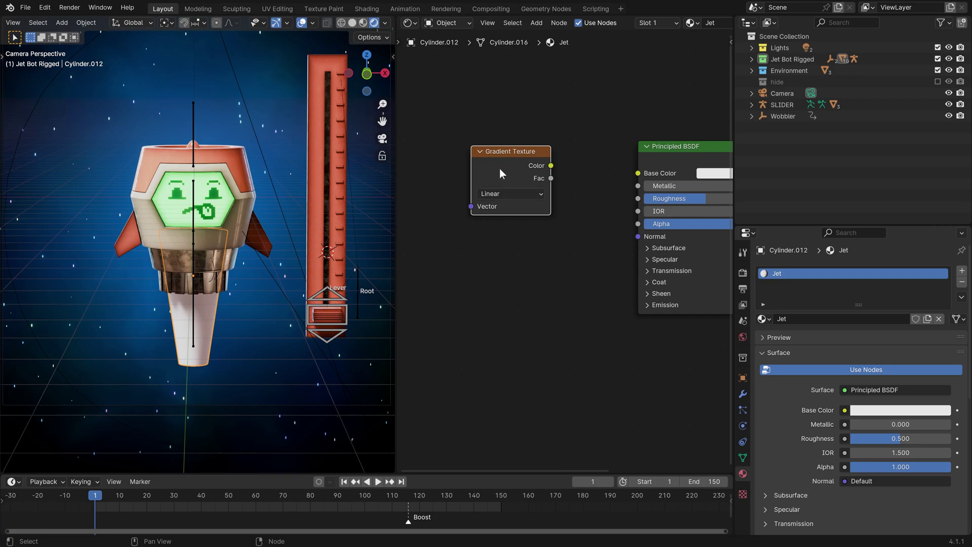
# Step: In Preferences > Add-ons, search the add-on list for 'node'
pyautogui.click(44, 7)
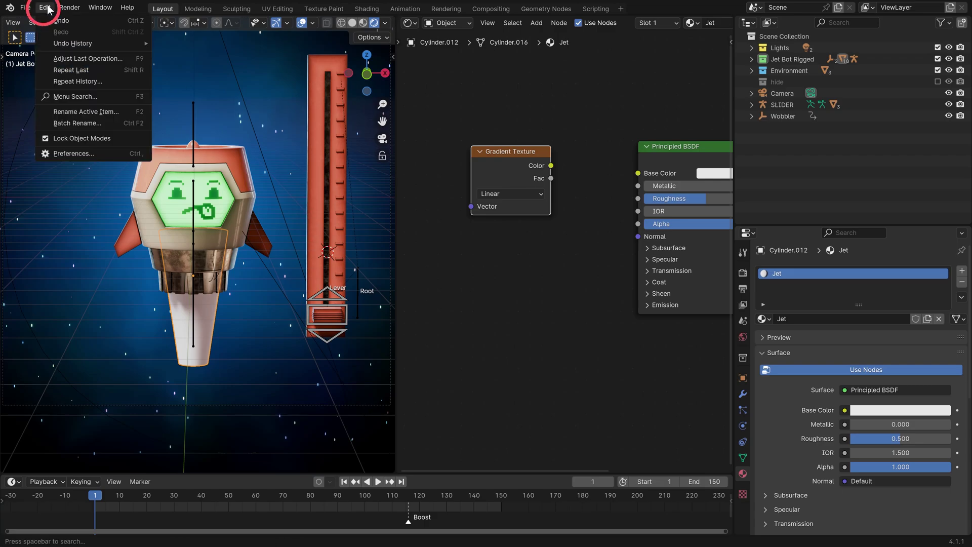
pyautogui.click(96, 156)
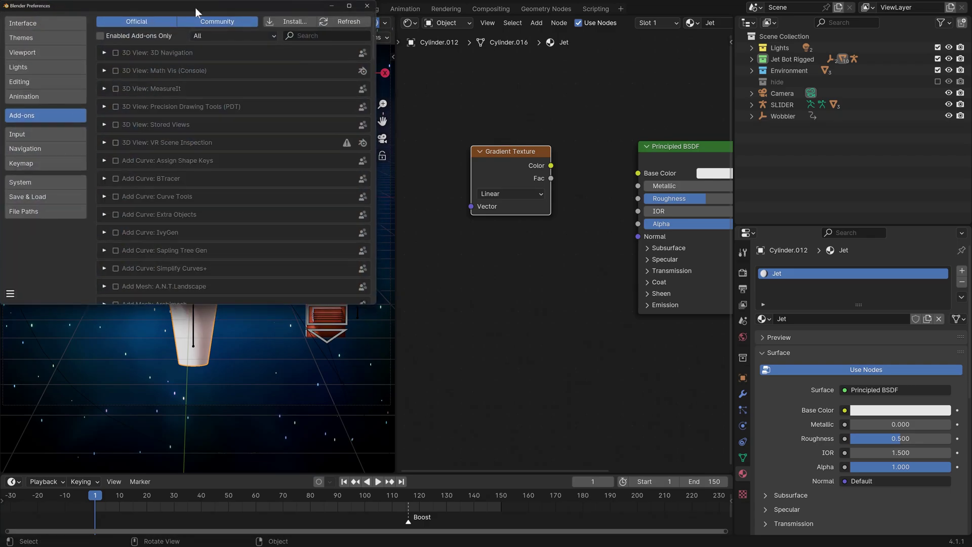
pyautogui.click(316, 37)
pyautogui.write('node')
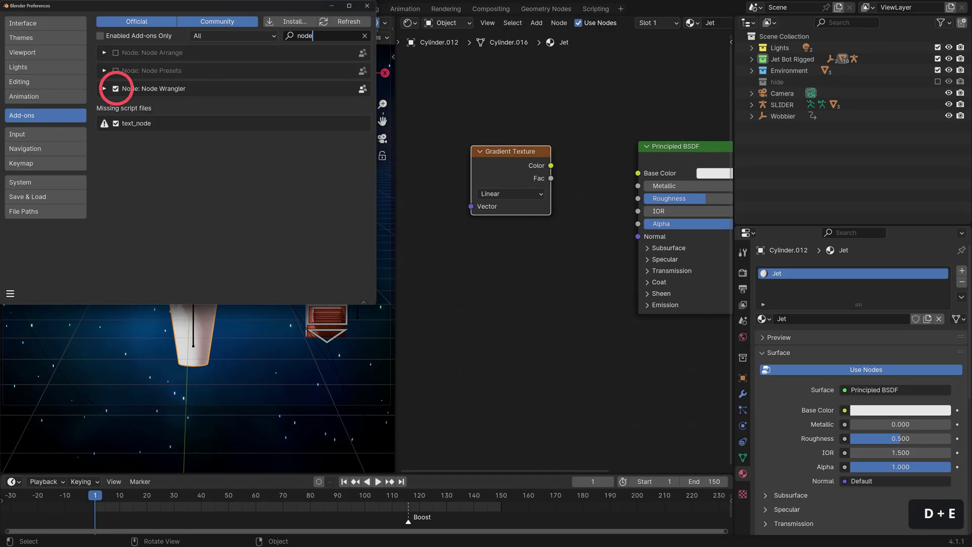
# Step: Close Preferences and preview the Gradient Texture directly on the jet cone
pyautogui.click(367, 6)
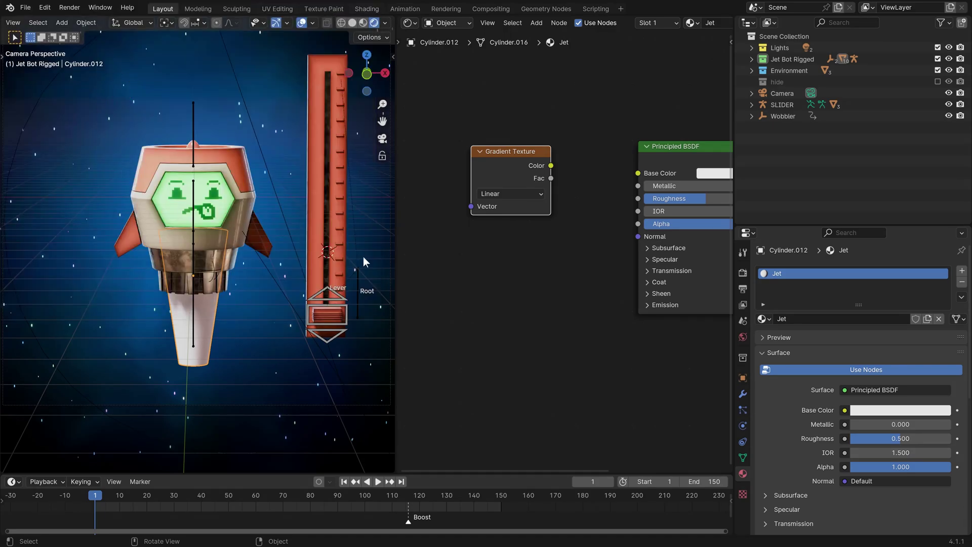
pyautogui.moveTo(508, 173); pyautogui.dragTo(539, 186)
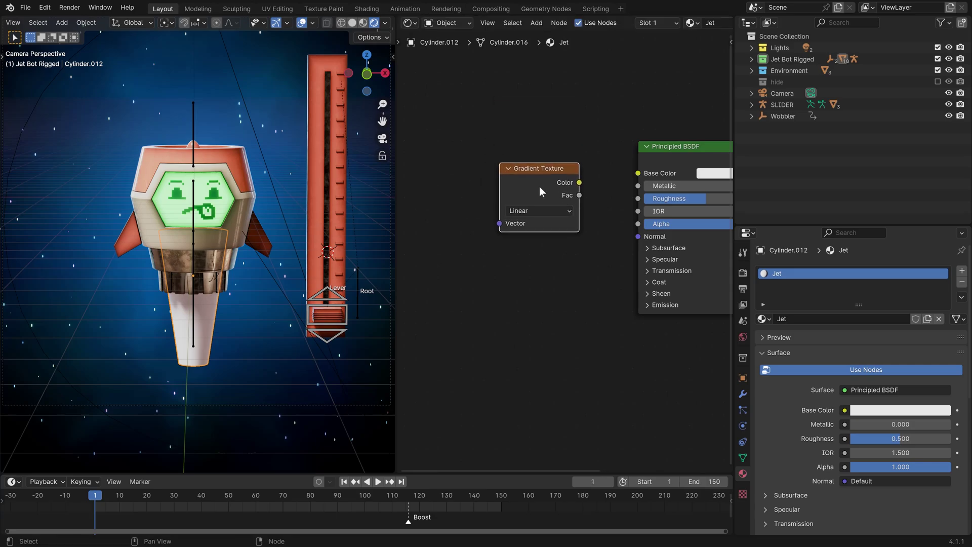
pyautogui.keyDown('ctrl'); pyautogui.keyDown('shift'); pyautogui.click(537, 181); pyautogui.keyUp('shift'); pyautogui.keyUp('ctrl')
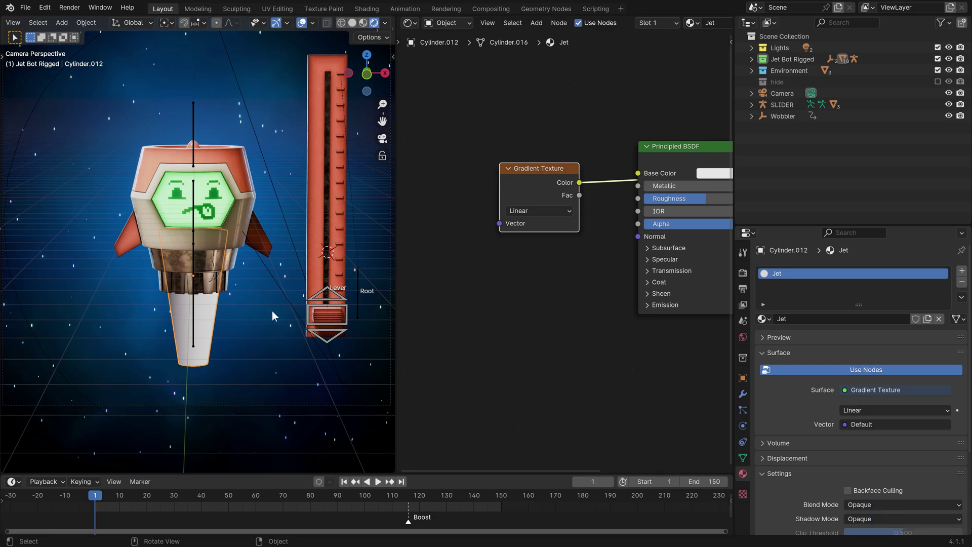
pyautogui.moveTo(528, 189); pyautogui.dragTo(545, 126)
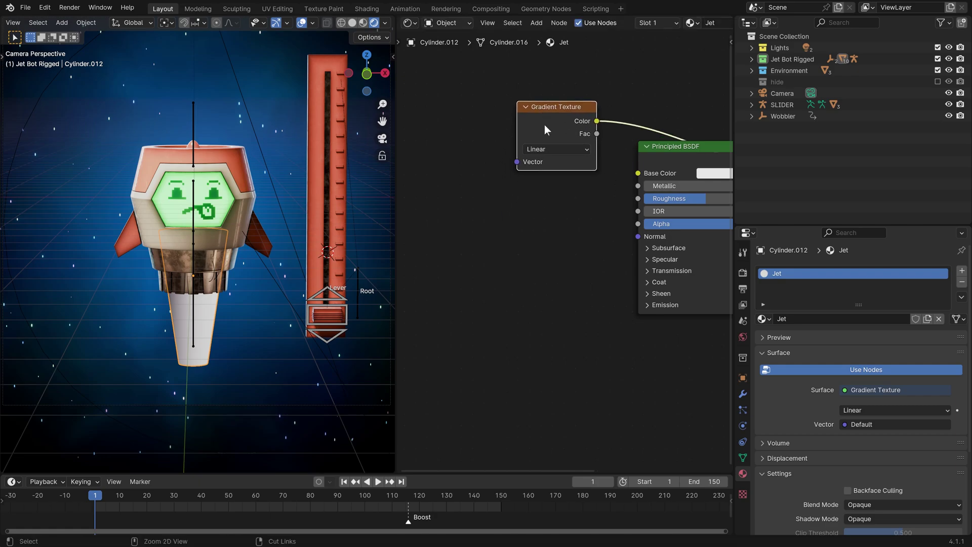
# Step: Add Texture Coordinate and Mapping nodes to the gradient with Mapping Rotation Y at 90°
pyautogui.hotkey('ctrl', 't')
pyautogui.moveTo(518, 123); pyautogui.dragTo(634, 138, button='middle')
pyautogui.scroll(2, 634, 257)
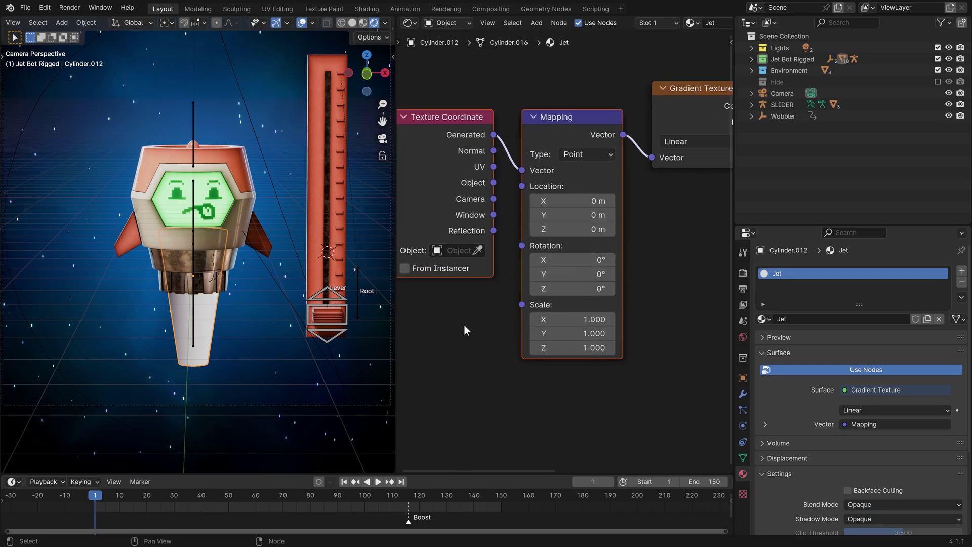
pyautogui.click(572, 274)
pyautogui.write('90')
pyautogui.press('Return')
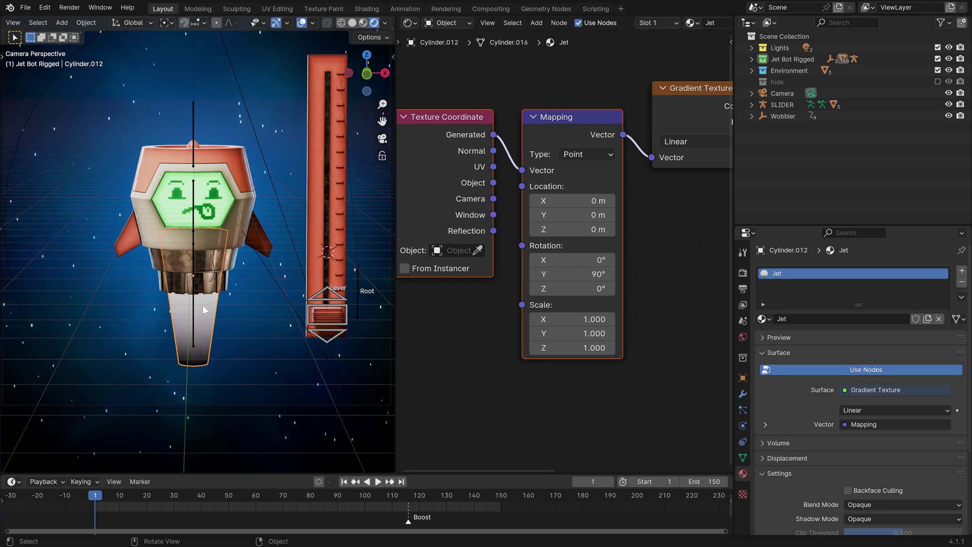
pyautogui.moveTo(639, 221); pyautogui.dragTo(518, 273, button='middle')
pyautogui.scroll(-3, 511, 211)
# Step: Link the gradient's Fac to the Principled BSDF Alpha and restore the BSDF as Surface
pyautogui.moveTo(592, 177); pyautogui.dragTo(630, 149)
pyautogui.keyDown('ctrl'); pyautogui.keyDown('shift'); pyautogui.click(559, 175); pyautogui.keyUp('shift'); pyautogui.keyUp('ctrl')
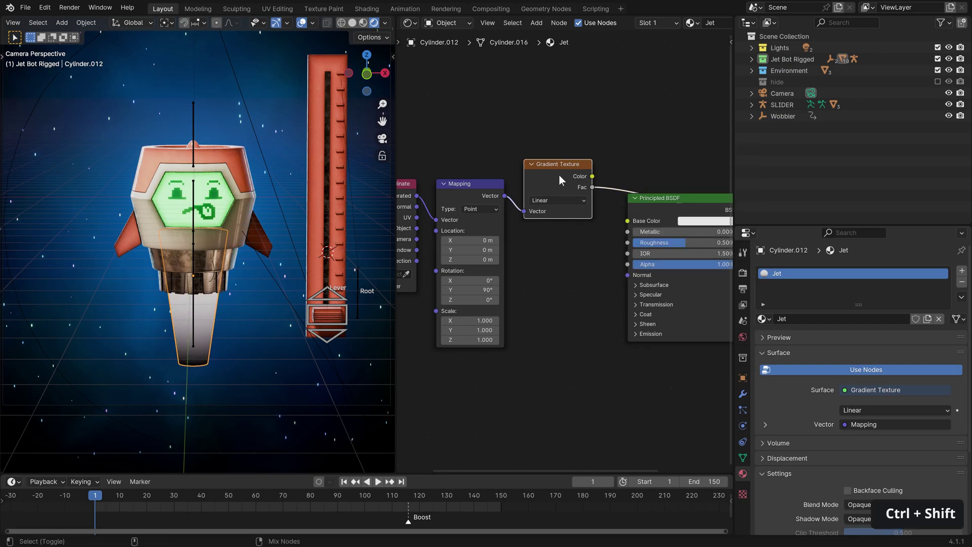
pyautogui.moveTo(592, 187); pyautogui.dragTo(596, 234)
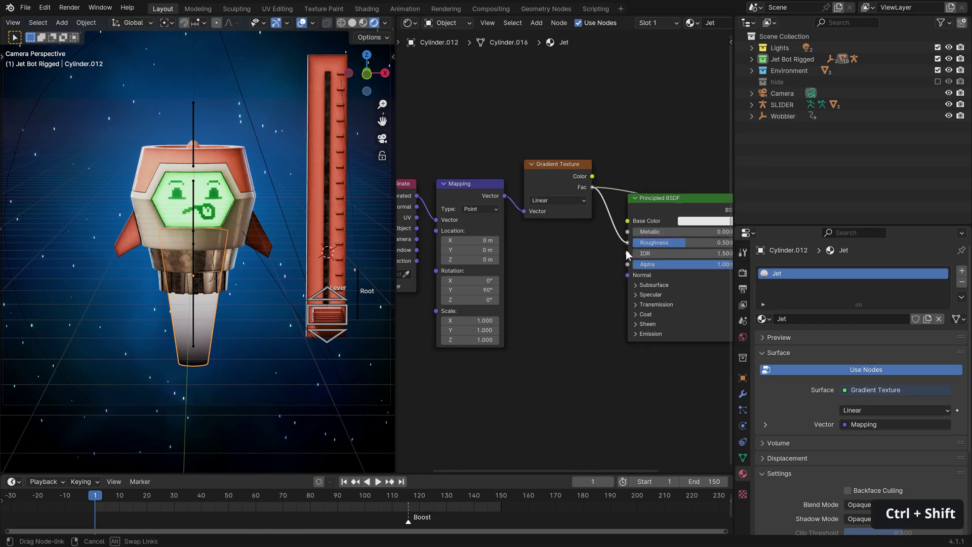
pyautogui.moveTo(626, 250); pyautogui.dragTo(631, 264)
pyautogui.moveTo(630, 264); pyautogui.dragTo(578, 256, button='middle')
pyautogui.scroll(2, 614, 165)
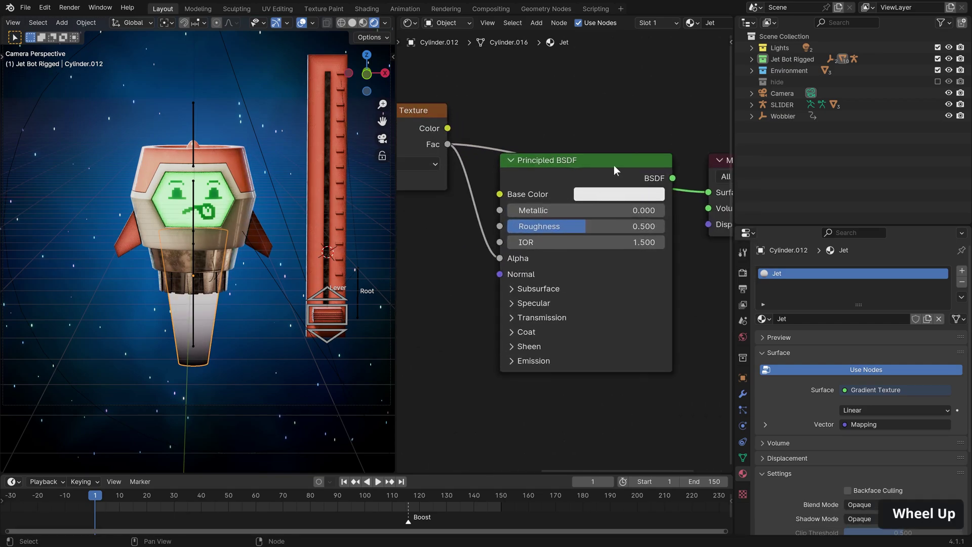
pyautogui.keyDown('ctrl'); pyautogui.keyDown('shift'); pyautogui.click(597, 168); pyautogui.keyUp('shift'); pyautogui.keyUp('ctrl')
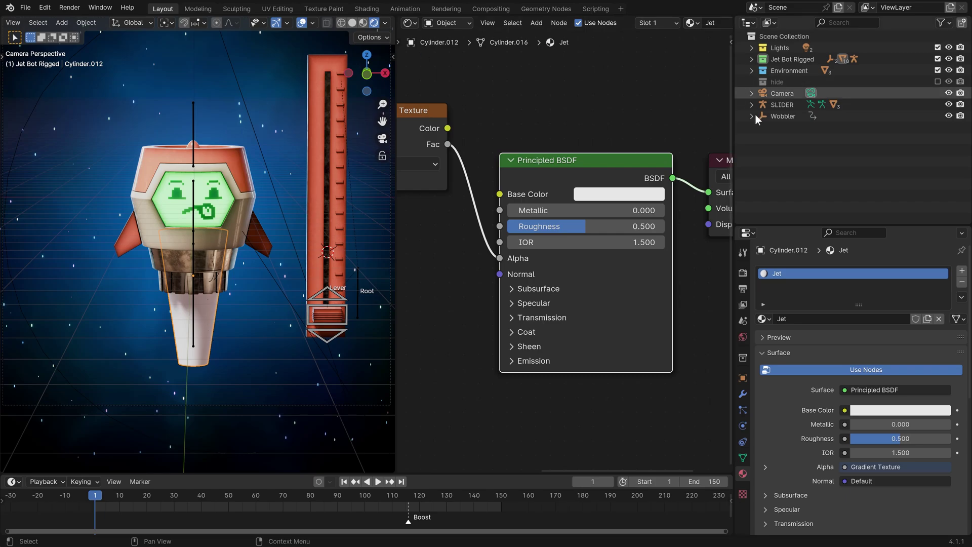
# Step: Set the Jet material's Blend Mode to Alpha Blend and Shadow Mode to None
pyautogui.scroll(-8, 843, 372)
pyautogui.scroll(-2, 842, 372)
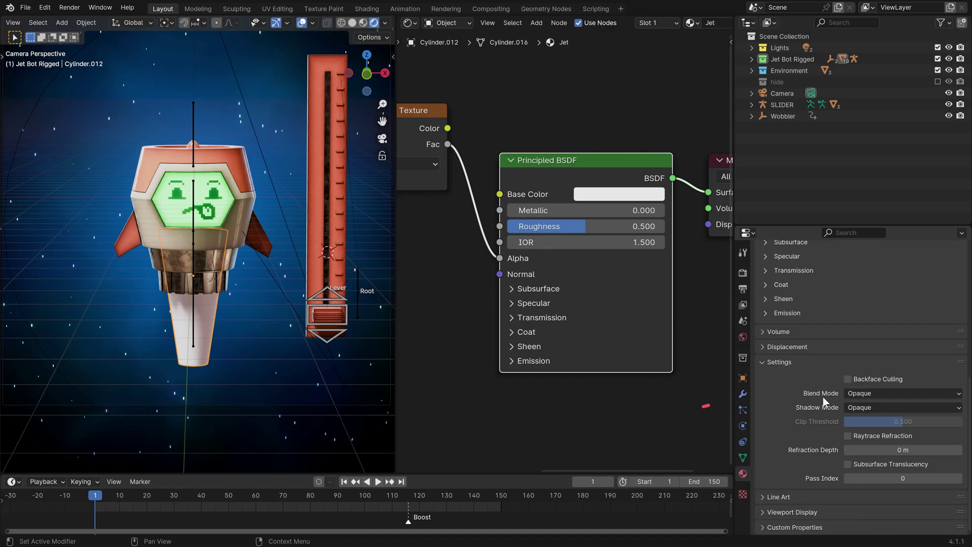
pyautogui.click(883, 394)
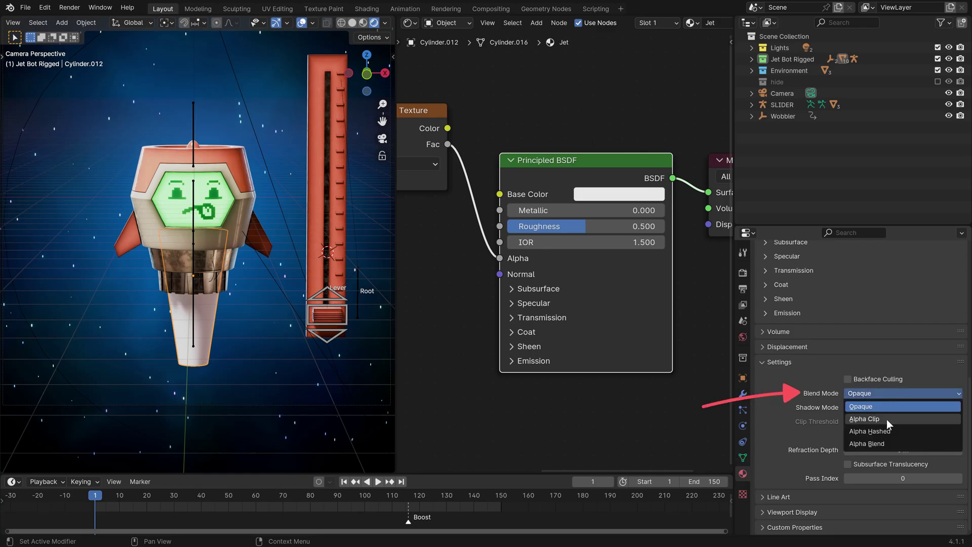
pyautogui.click(889, 448)
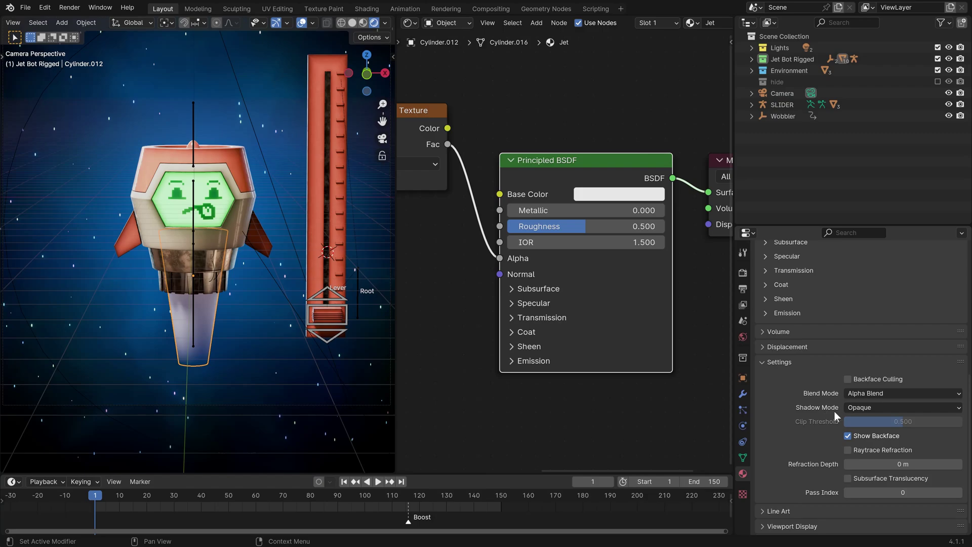
pyautogui.click(877, 408)
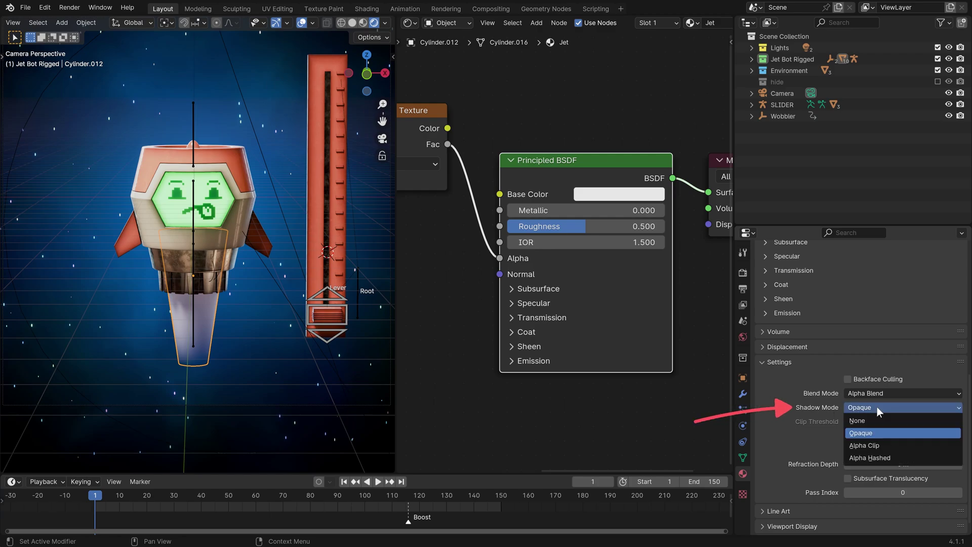
pyautogui.click(882, 416)
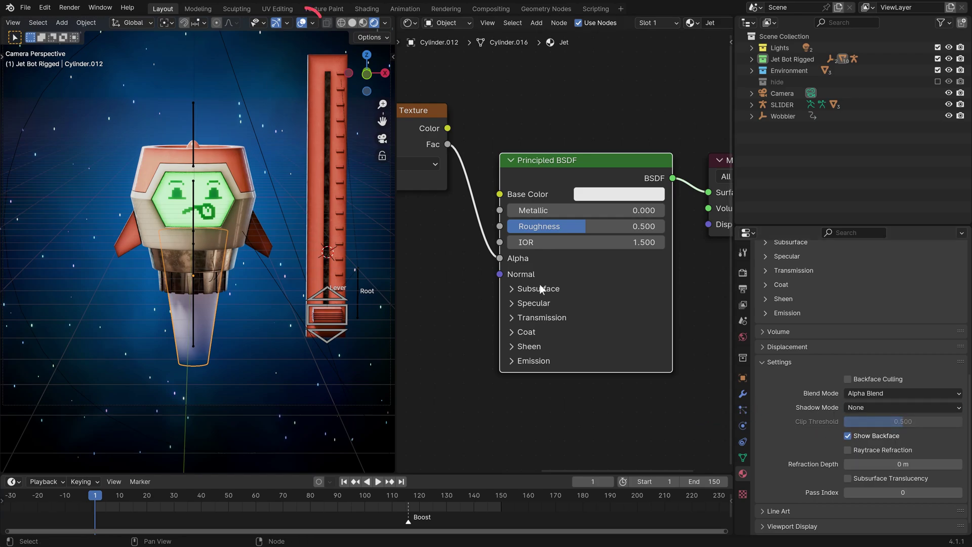
# Step: Hide viewport overlays and frame the fading jet cone more closely
pyautogui.click(301, 24)
pyautogui.scroll(2, 268, 303)
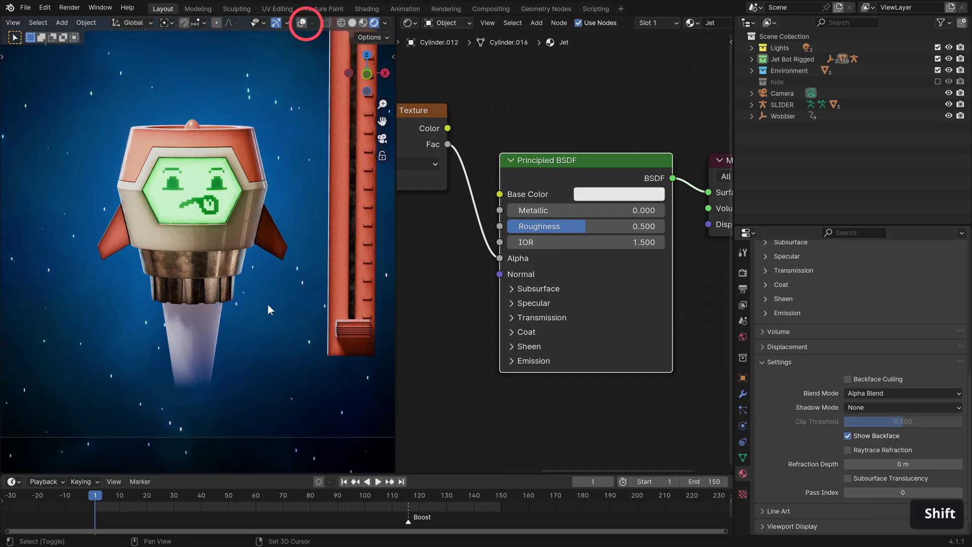
pyautogui.keyDown('shift'); pyautogui.moveTo(268, 303); pyautogui.dragTo(275, 261, button='middle'); pyautogui.keyUp('shift')
pyautogui.keyDown('shift'); pyautogui.scroll(2, 277, 266); pyautogui.keyUp('shift')
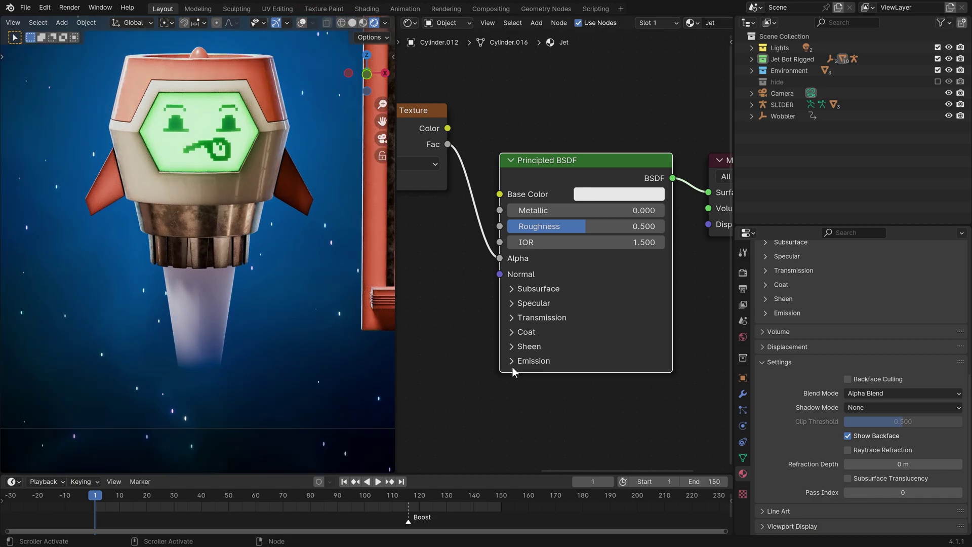
# Step: Make the Jet base colour black and lower Specular IOR Level to 0
pyautogui.click(621, 199)
pyautogui.moveTo(717, 241); pyautogui.dragTo(721, 336)
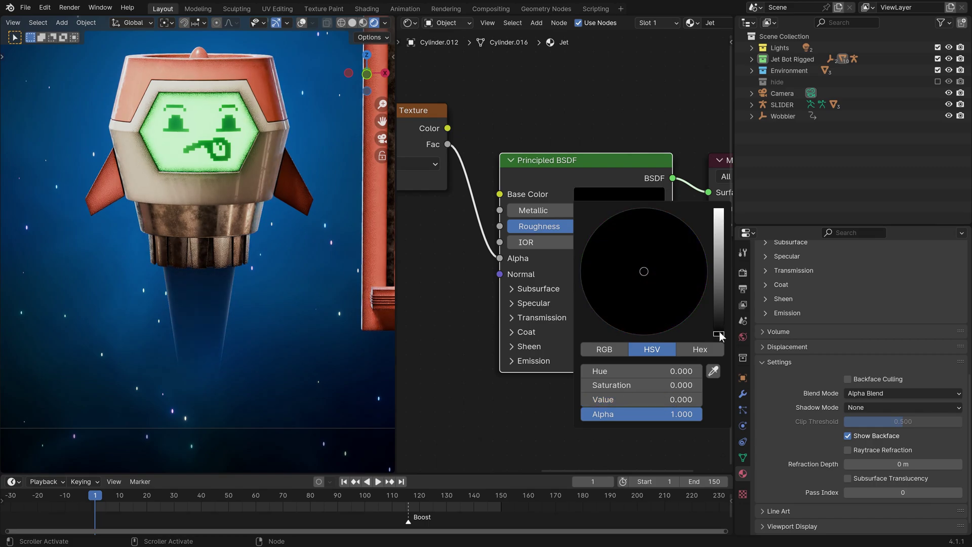
pyautogui.click(512, 304)
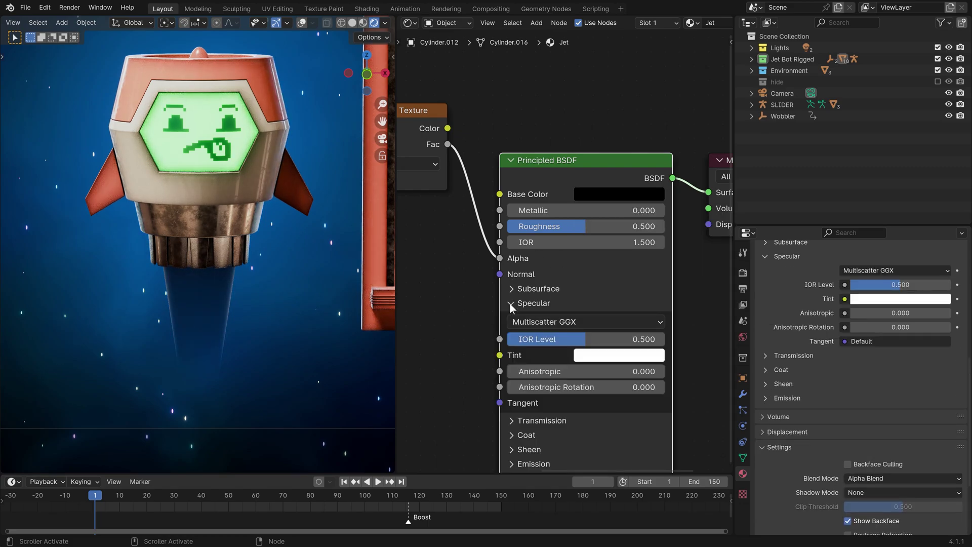
pyautogui.moveTo(534, 342); pyautogui.dragTo(453, 343)
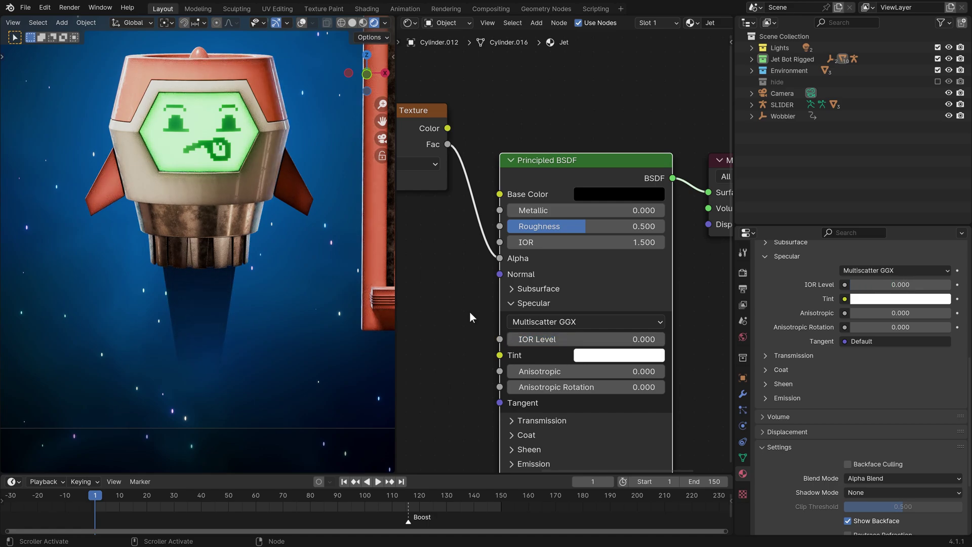
# Step: Set the Jet material's Emission Strength to 1
pyautogui.moveTo(508, 461); pyautogui.dragTo(549, 273, button='middle')
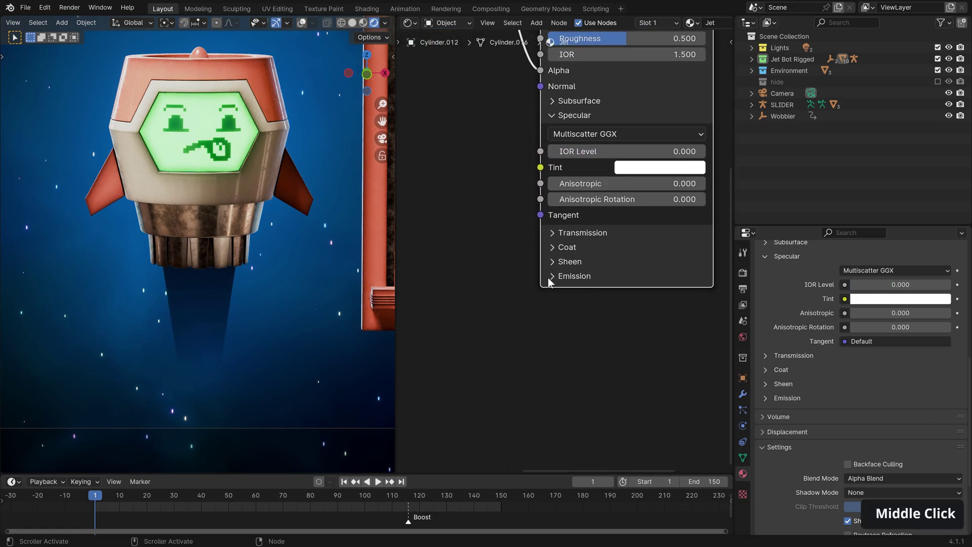
pyautogui.click(550, 276)
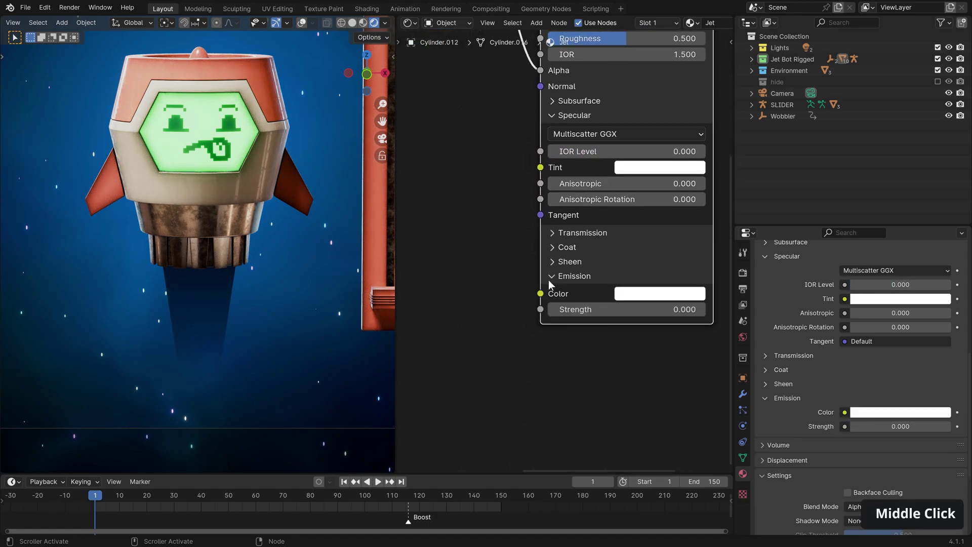
pyautogui.click(578, 309)
pyautogui.write('1')
pyautogui.press('Return')
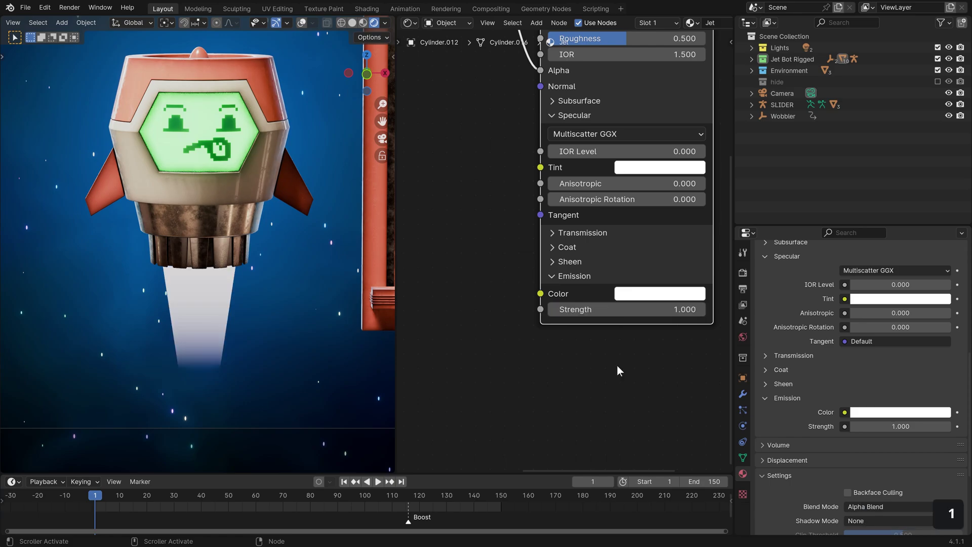
pyautogui.scroll(-4, 616, 364)
# Step: Move the texture nodes up-left and insert a Color Ramp between the gradient and shader
pyautogui.scroll(-3, 542, 160)
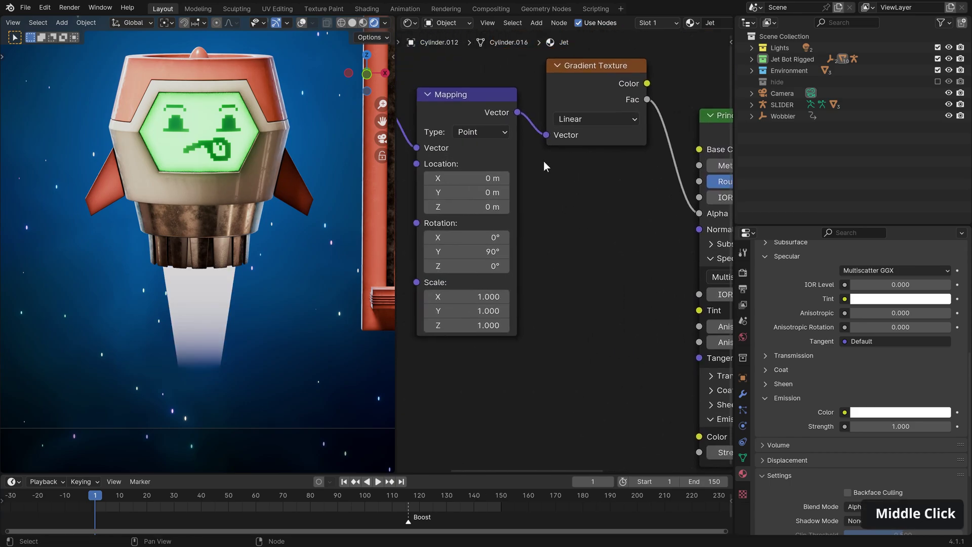
pyautogui.moveTo(561, 168); pyautogui.dragTo(452, 220)
pyautogui.press('g')
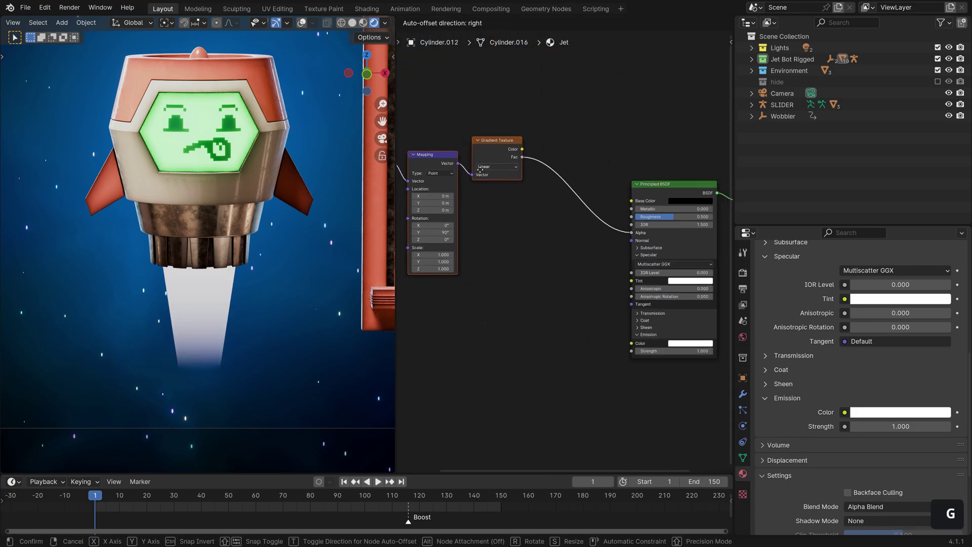
pyautogui.click(476, 221)
pyautogui.hotkey('shift', 'a')
pyautogui.write('colo')
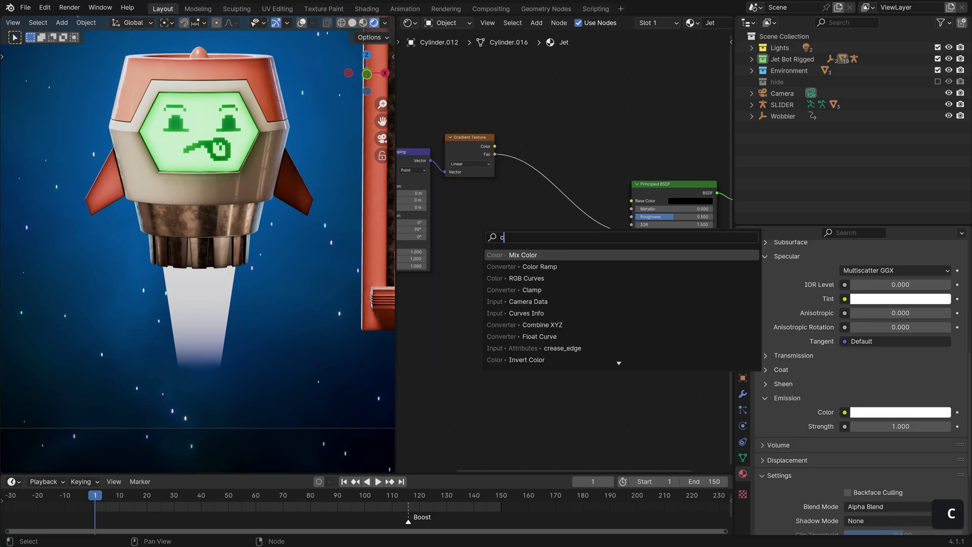
pyautogui.press('Return')
pyautogui.click(515, 144)
# Step: Give the Color Ramp a third stop and adjust its right stop position
pyautogui.scroll(3, 578, 224)
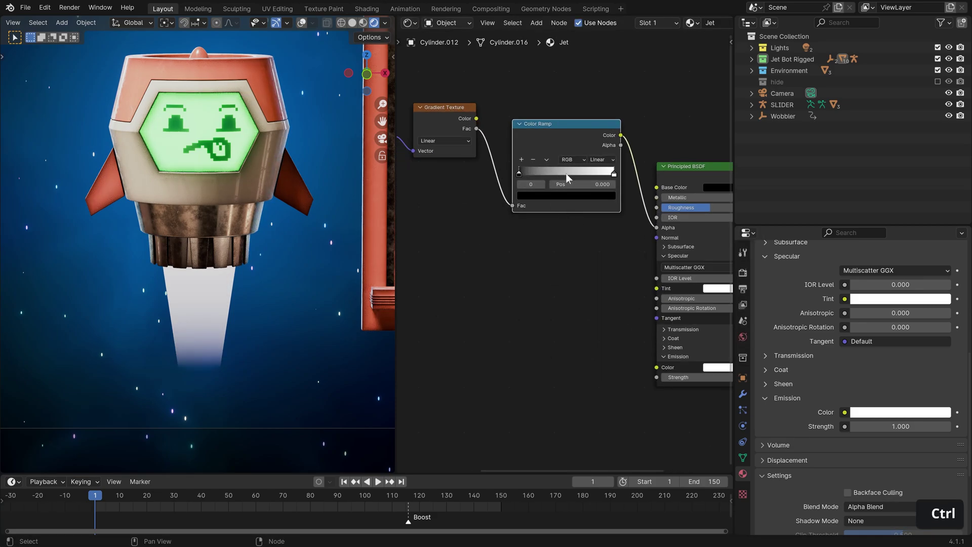
pyautogui.scroll(1, 566, 173)
pyautogui.keyDown('ctrl'); pyautogui.click(567, 160); pyautogui.keyUp('ctrl')
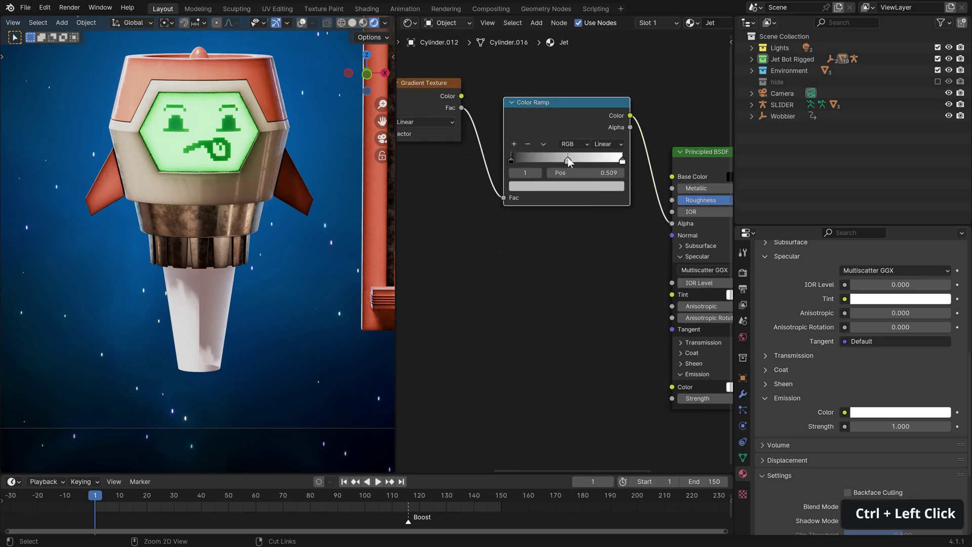
pyautogui.click(563, 188)
pyautogui.scroll(-5, 570, 92)
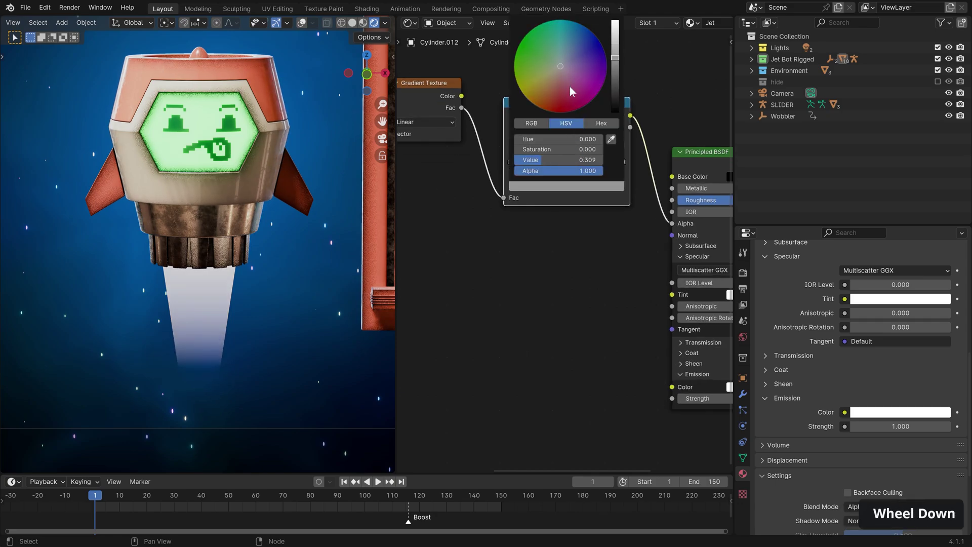
pyautogui.scroll(2, 573, 91)
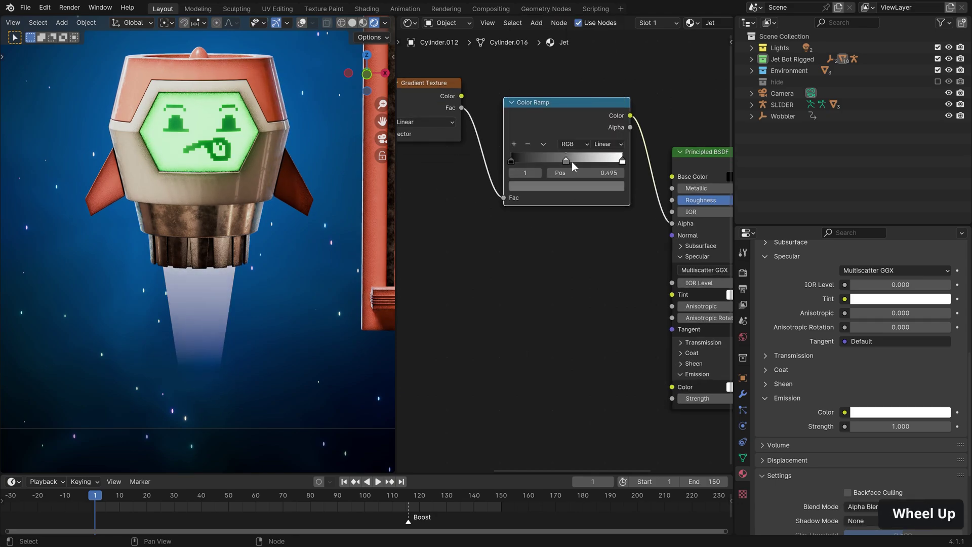
pyautogui.moveTo(622, 162); pyautogui.dragTo(597, 160)
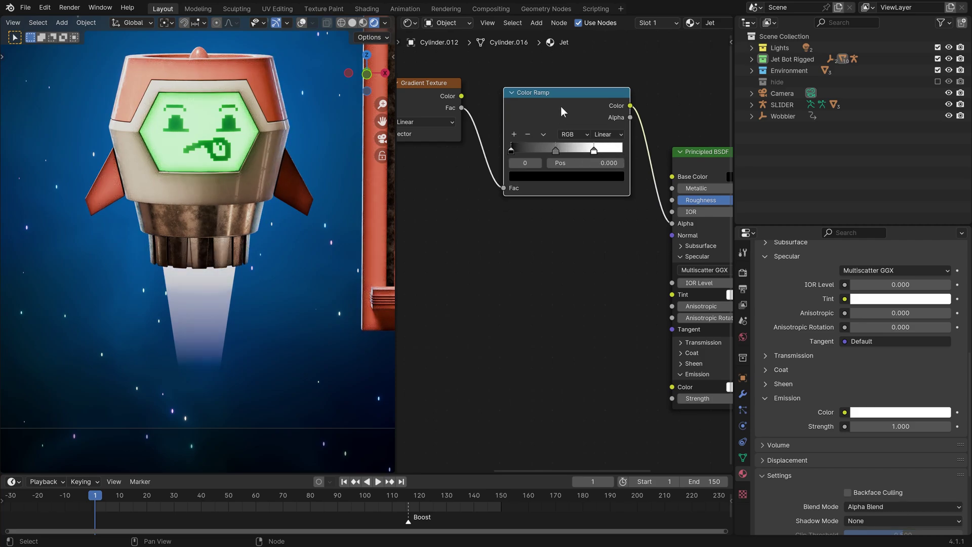
# Step: Duplicate the Color Ramp below the original and feed it the Gradient Texture's Fac
pyautogui.hotkey('shift', 'd')
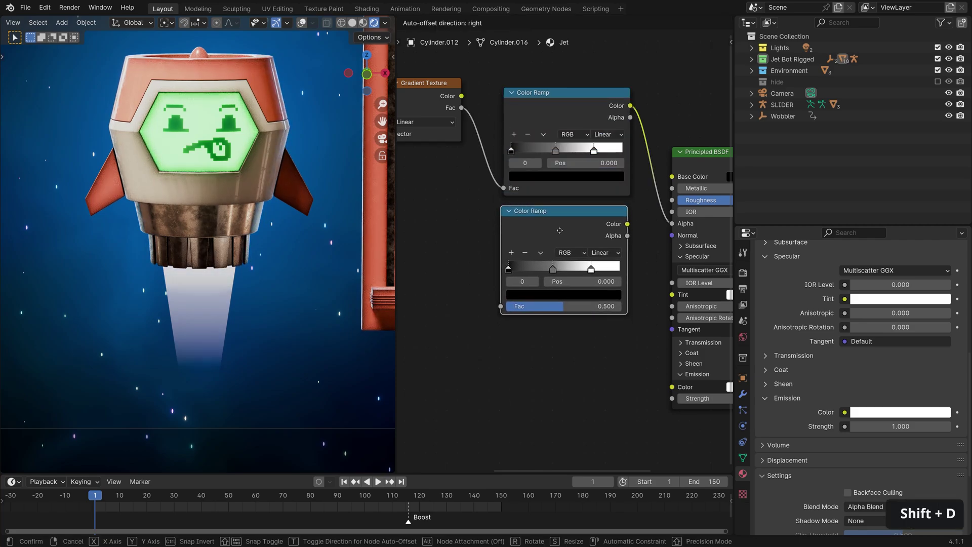
pyautogui.click(565, 247)
pyautogui.moveTo(462, 108); pyautogui.dragTo(505, 323)
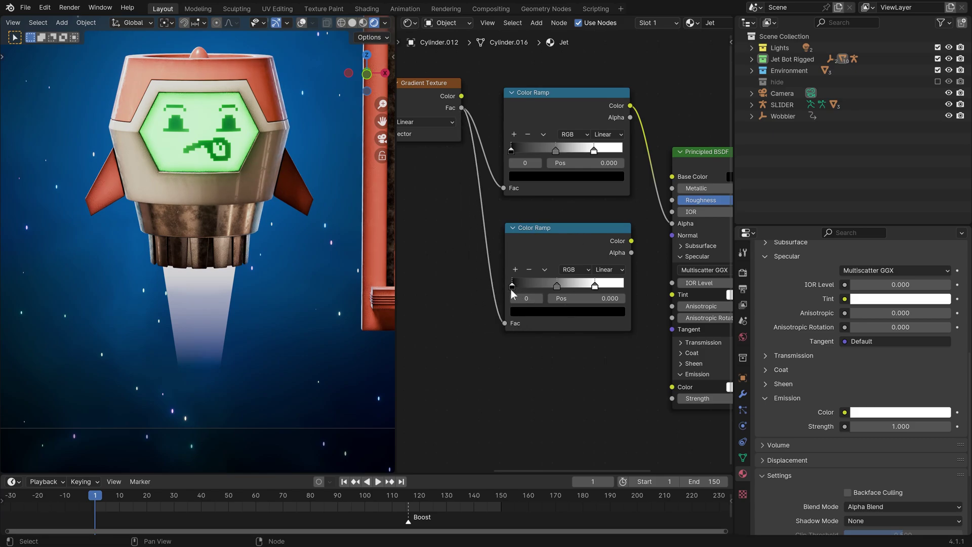
# Step: Connect the lower ramp's Color to Emission Color and make its black stop cyan-blue
pyautogui.moveTo(632, 241); pyautogui.dragTo(673, 393)
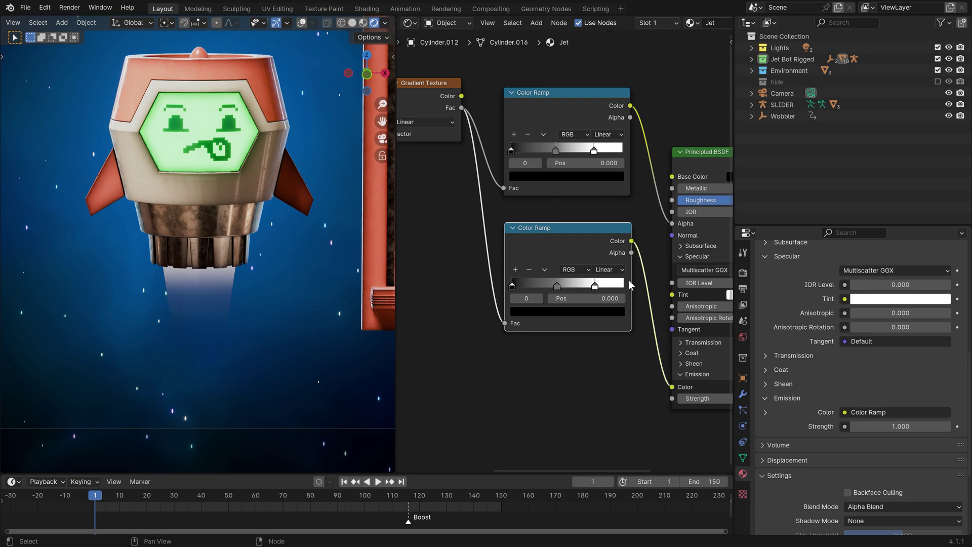
pyautogui.moveTo(595, 286); pyautogui.dragTo(599, 288)
pyautogui.click(511, 287)
pyautogui.click(558, 313)
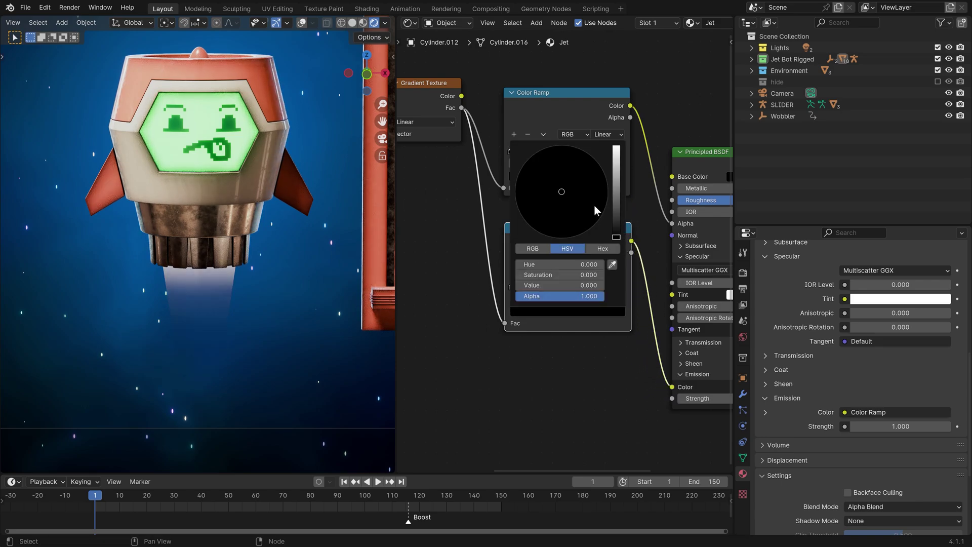
pyautogui.scroll(4, 589, 202)
pyautogui.scroll(10, 589, 202)
pyautogui.click(592, 166)
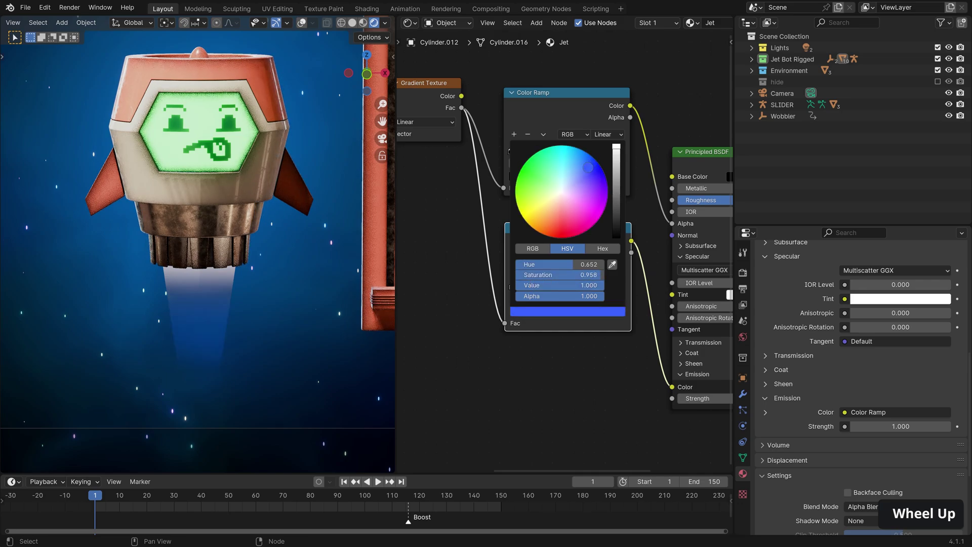
pyautogui.click(558, 313)
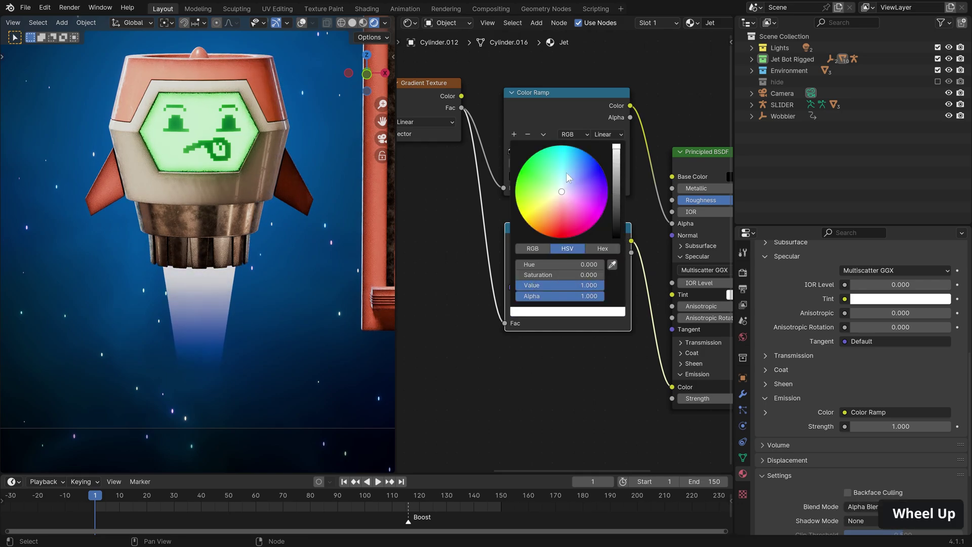
pyautogui.click(569, 157)
pyautogui.click(570, 151)
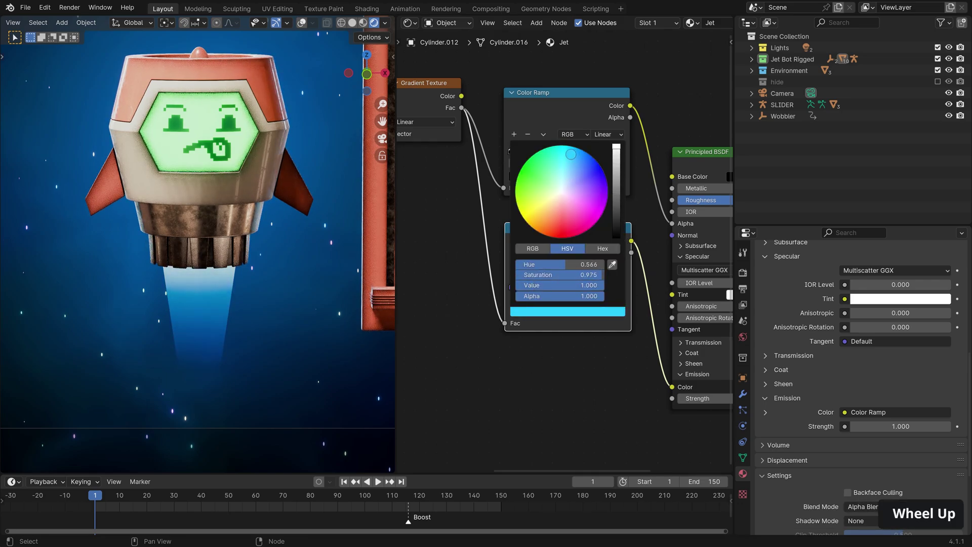
# Step: Move the lower ramp's white stop to 0.723 and set Emission Strength to 3
pyautogui.click(599, 286)
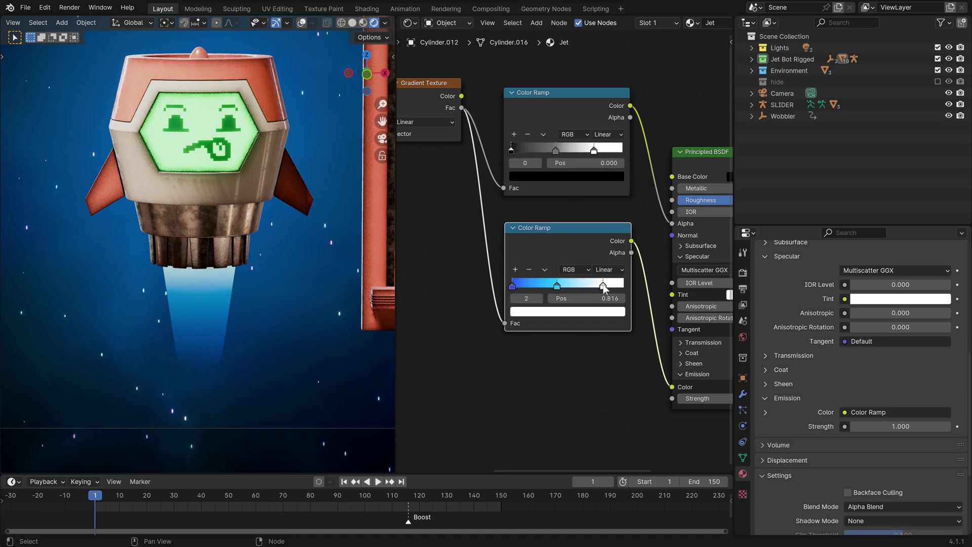
pyautogui.moveTo(600, 285)
pyautogui.mouseDown()
pyautogui.moveTo(556, 285)
pyautogui.moveTo(591, 287)
pyautogui.mouseUp()
pyautogui.moveTo(591, 286); pyautogui.dragTo(452, 229, button='middle')
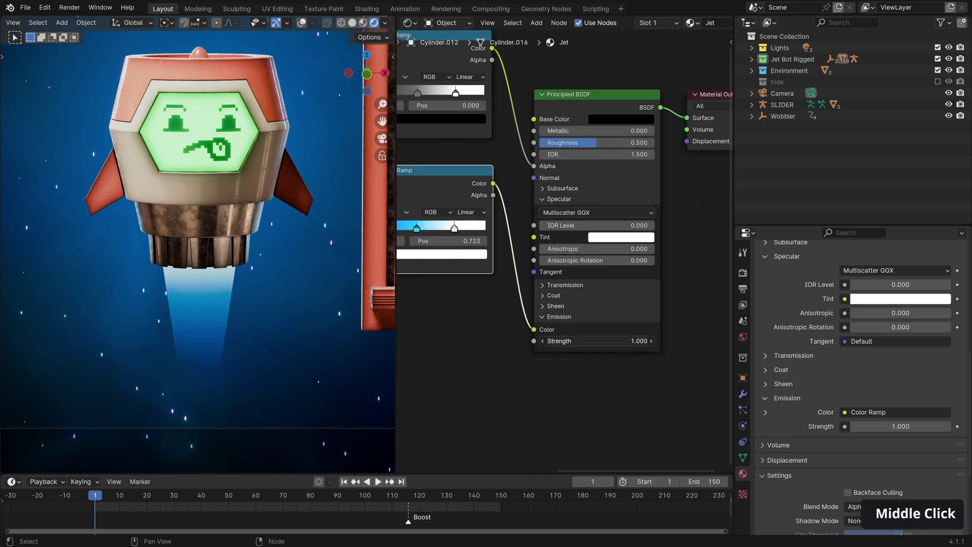
pyautogui.click(598, 340)
pyautogui.write('3')
pyautogui.press('Return')
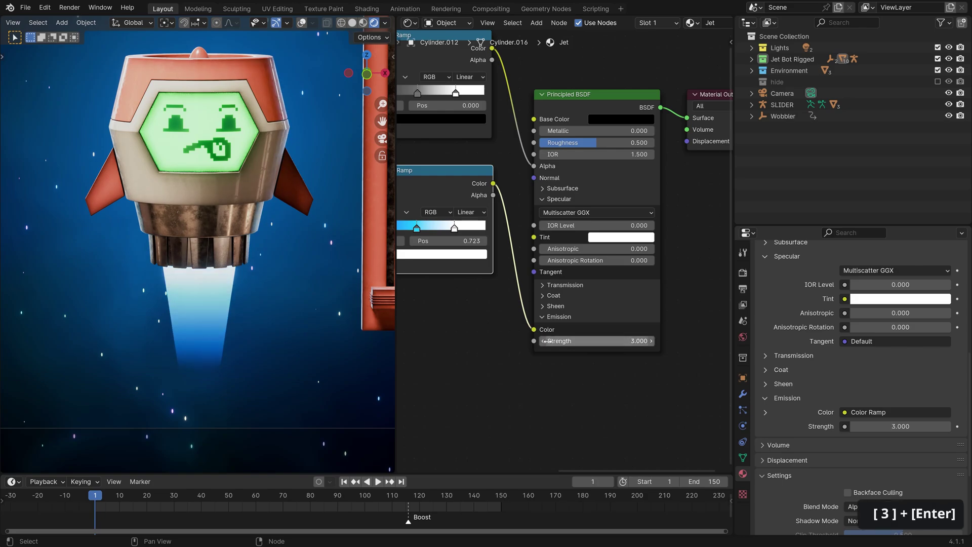
pyautogui.scroll(-2, 455, 329)
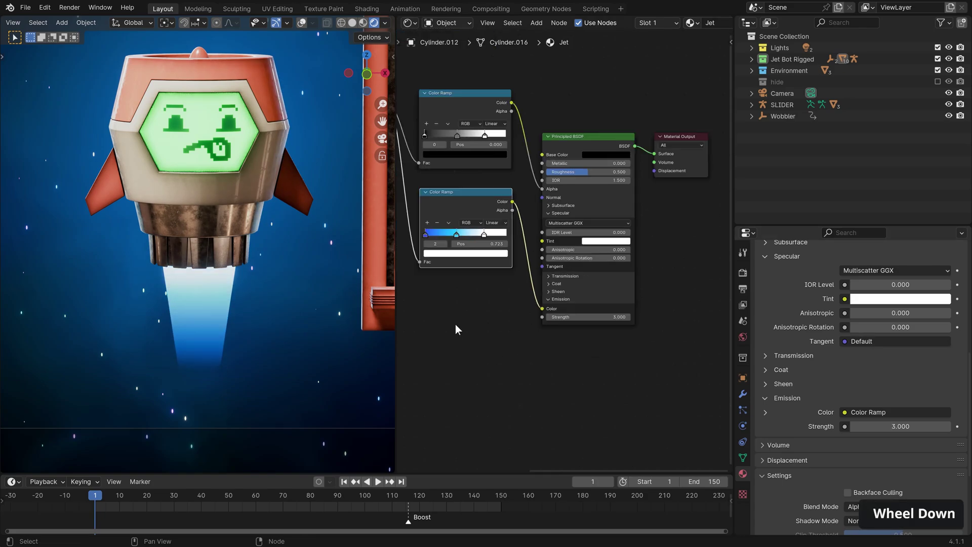
# Step: Add a Layer Weight node beside the texture nodes in the Jet material
pyautogui.moveTo(455, 326); pyautogui.dragTo(506, 310, button='middle')
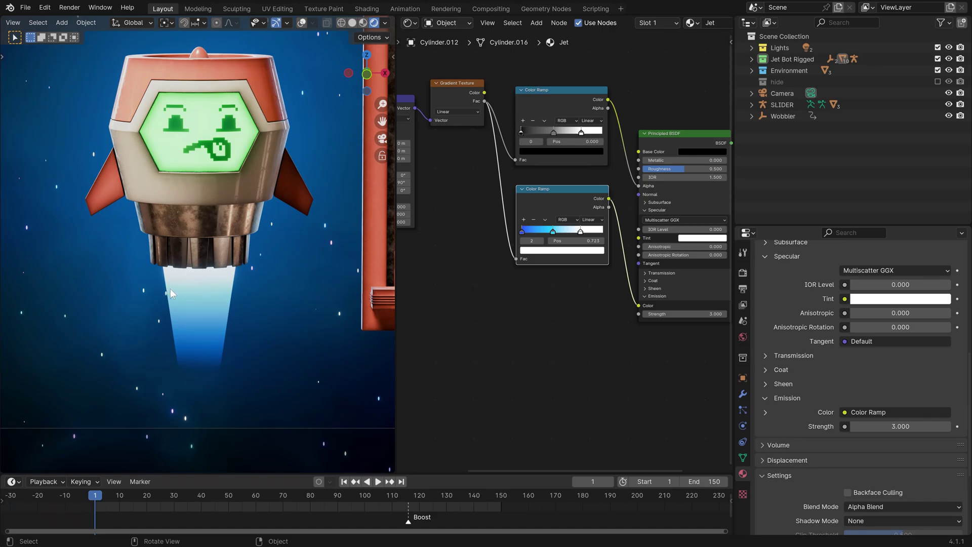
pyautogui.moveTo(513, 303); pyautogui.dragTo(614, 285, button='middle')
pyautogui.hotkey('shift', 'a')
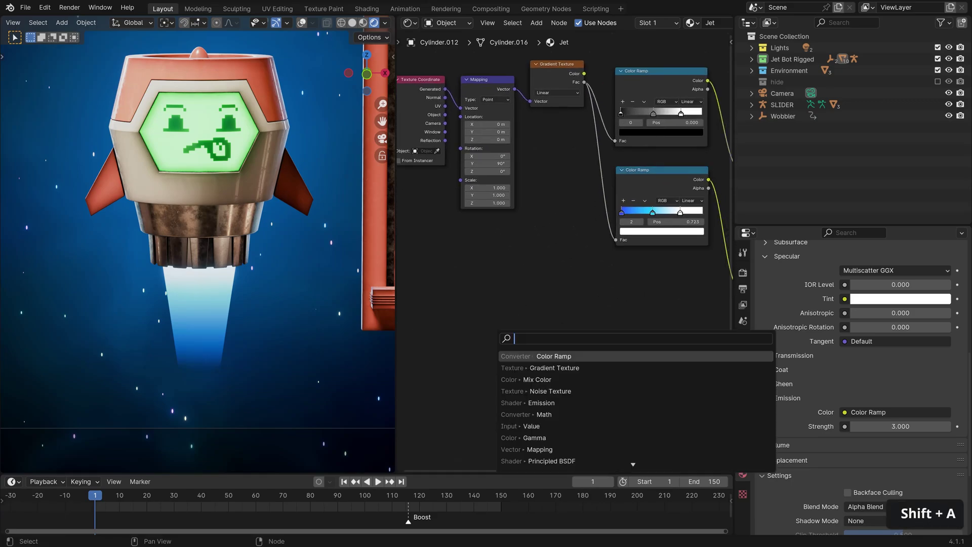
pyautogui.write('lay')
pyautogui.press('Return')
pyautogui.click(540, 287)
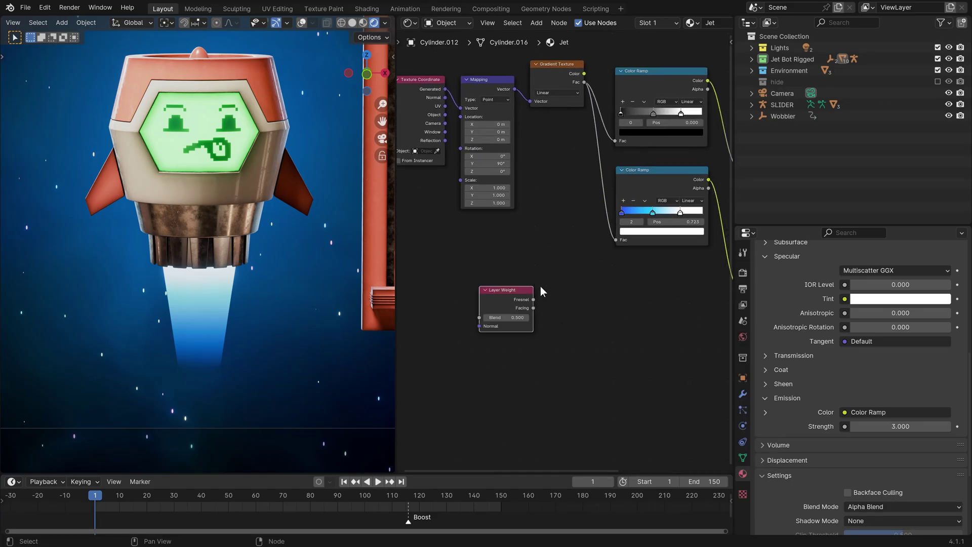
# Step: Preview the Layer Weight node's Facing output on the jet cone
pyautogui.moveTo(563, 280); pyautogui.dragTo(571, 249, button='middle')
pyautogui.scroll(2, 570, 249)
pyautogui.keyDown('ctrl'); pyautogui.keyDown('shift'); pyautogui.click(484, 276); pyautogui.keyUp('shift'); pyautogui.keyUp('ctrl')
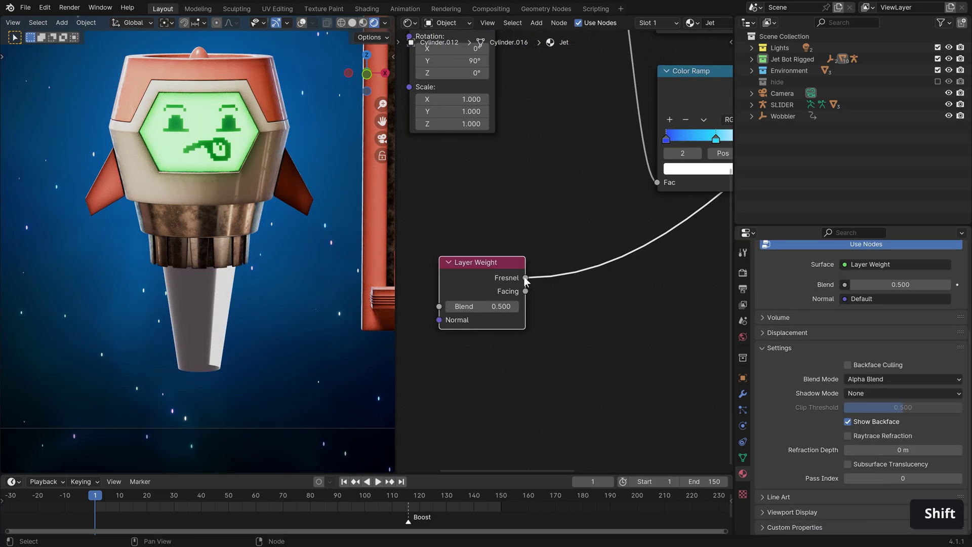
pyautogui.keyDown('ctrl'); pyautogui.keyDown('shift'); pyautogui.click(475, 282); pyautogui.keyUp('shift'); pyautogui.keyUp('ctrl')
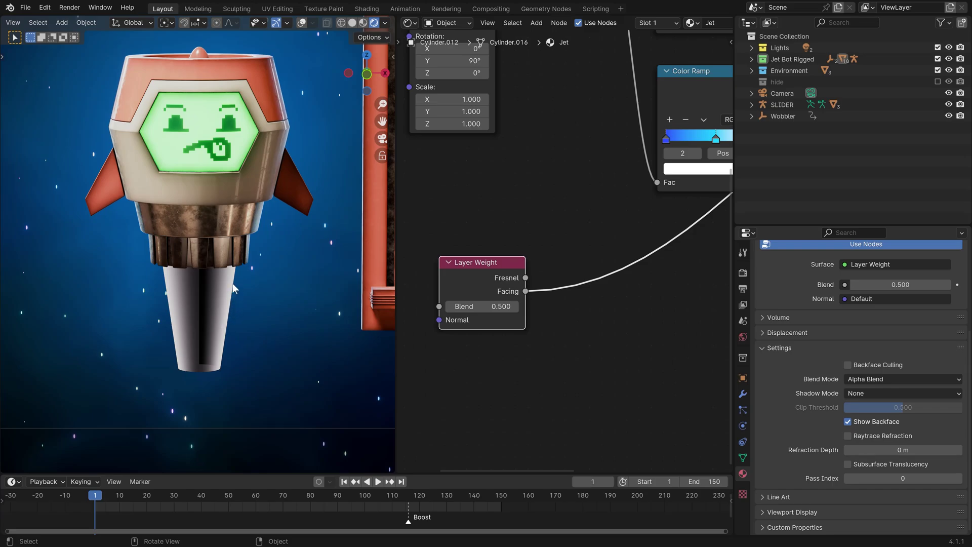
# Step: Make room by shifting the texture nodes left, adding a reroute on the Gradient links and moving Layer Weight
pyautogui.scroll(-3, 587, 198)
pyautogui.moveTo(588, 199); pyautogui.dragTo(589, 241, button='middle')
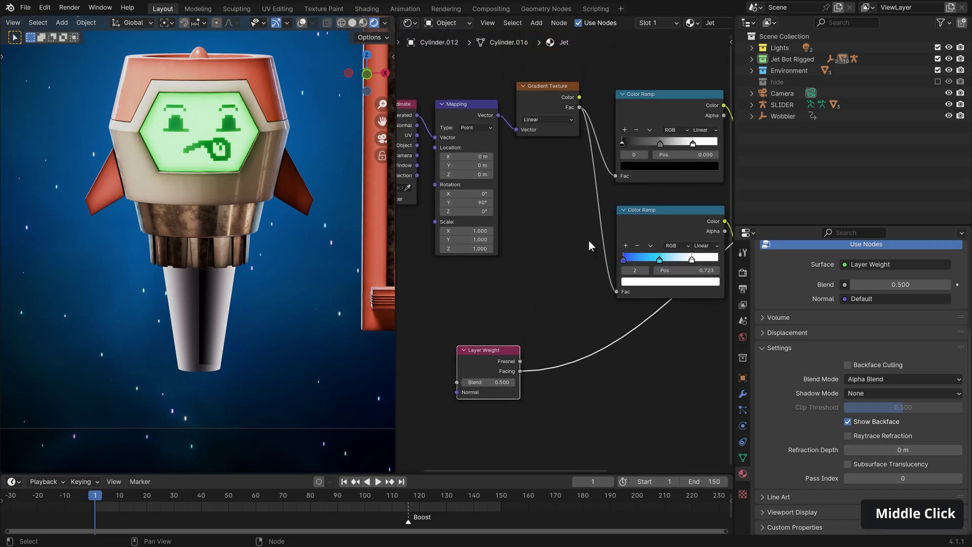
pyautogui.moveTo(499, 161); pyautogui.dragTo(581, 188, button='middle')
pyautogui.press('g')
pyautogui.click(529, 184)
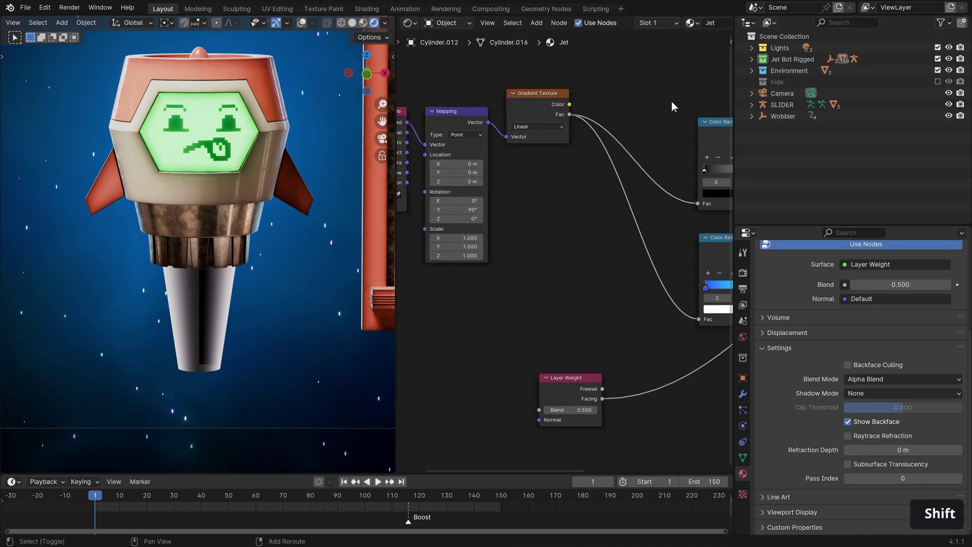
pyautogui.keyDown('shift'); pyautogui.moveTo(671, 102); pyautogui.dragTo(655, 340, button='right'); pyautogui.keyUp('shift')
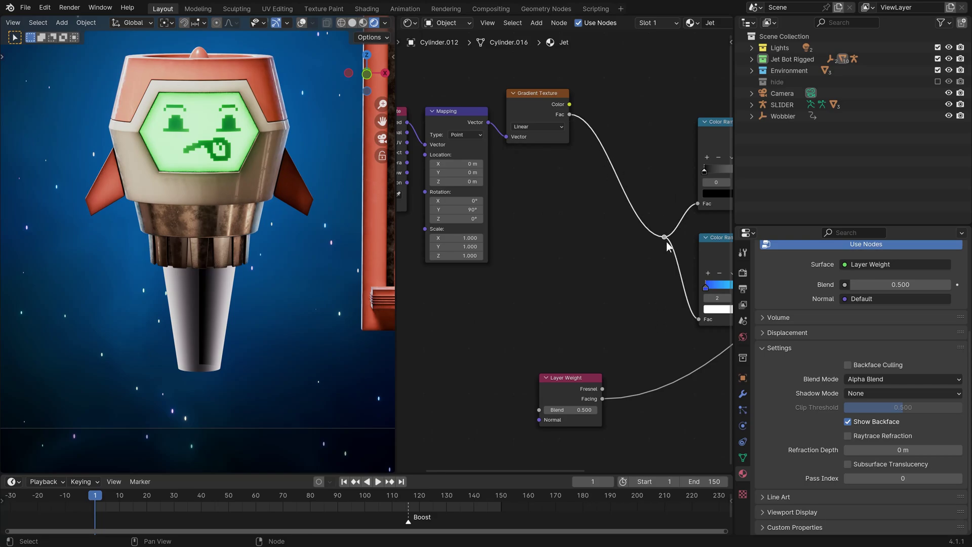
pyautogui.moveTo(592, 380); pyautogui.dragTo(536, 376)
# Step: Insert a Multiply Math node on the Gradient–Color Ramp link, join Layer Weight Facing, and preview it
pyautogui.hotkey('shift', 'a')
pyautogui.click(553, 243)
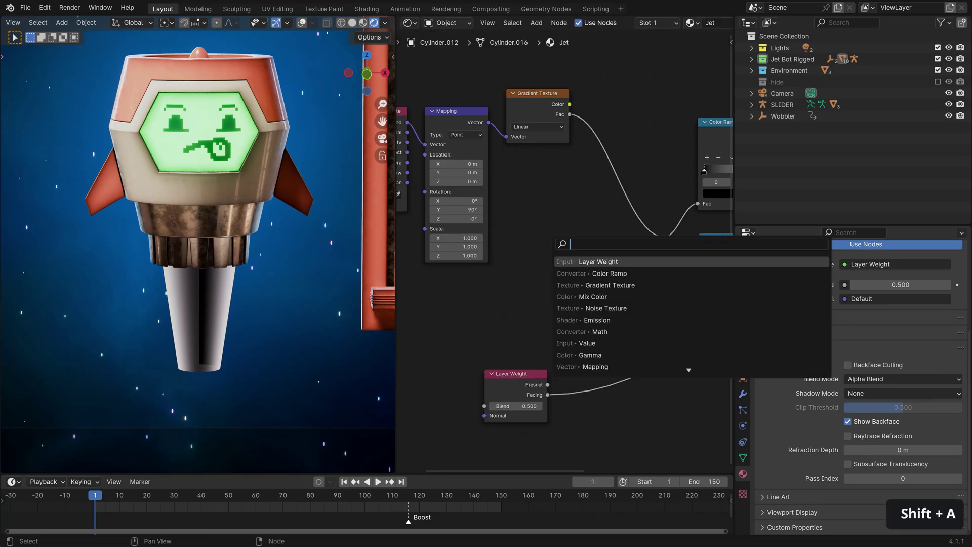
pyautogui.write('math')
pyautogui.press('Return')
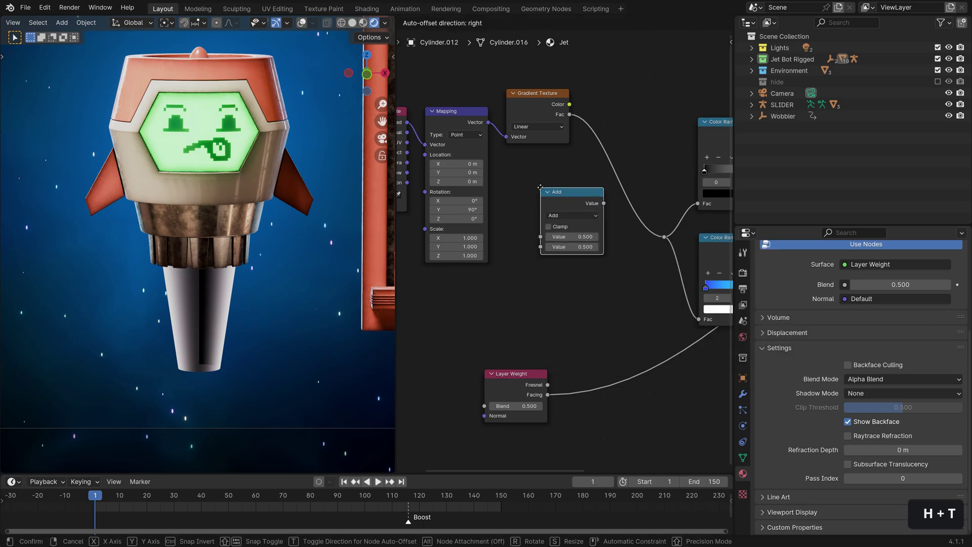
pyautogui.click(579, 219)
pyautogui.click(579, 216)
pyautogui.click(575, 263)
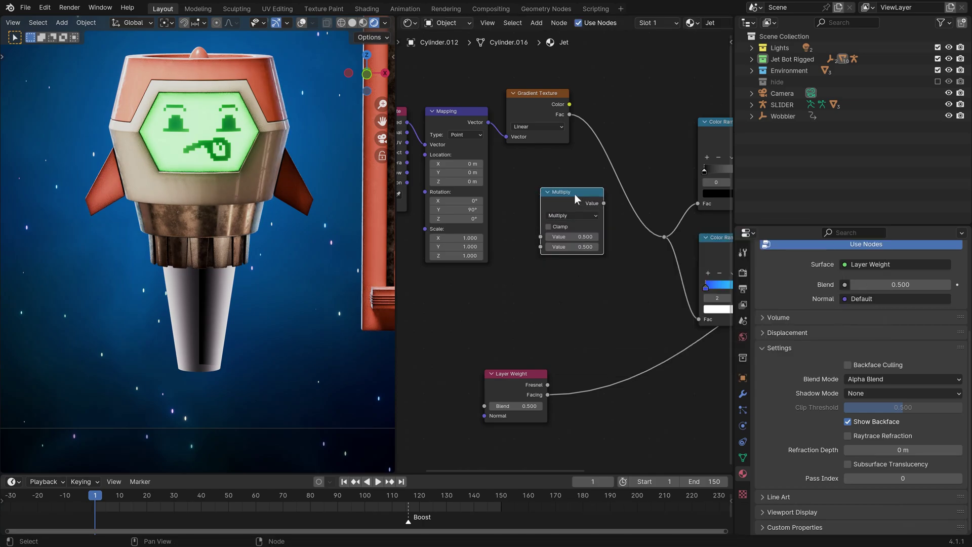
pyautogui.moveTo(566, 196); pyautogui.dragTo(630, 170)
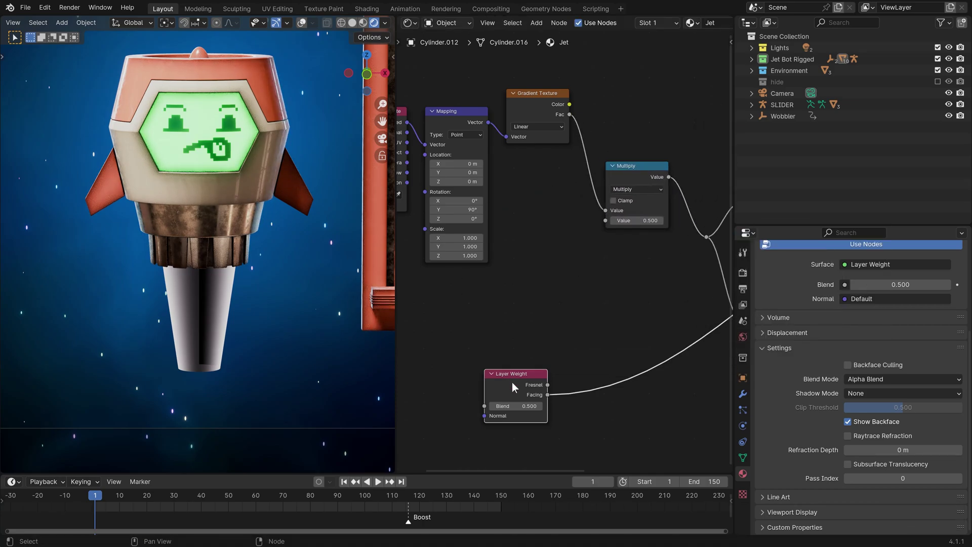
pyautogui.moveTo(512, 381); pyautogui.dragTo(609, 223)
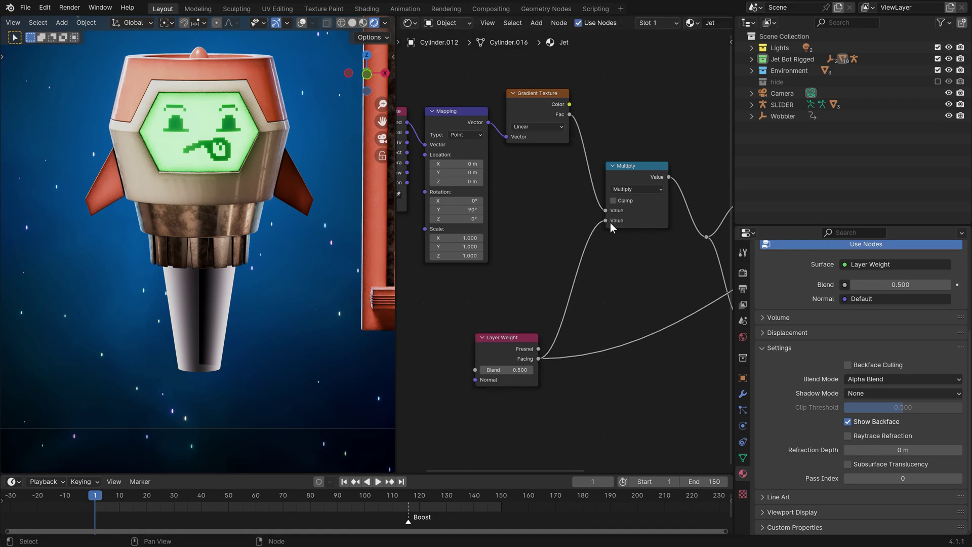
pyautogui.keyDown('ctrl'); pyautogui.keyDown('shift'); pyautogui.click(634, 172); pyautogui.keyUp('shift'); pyautogui.keyUp('ctrl')
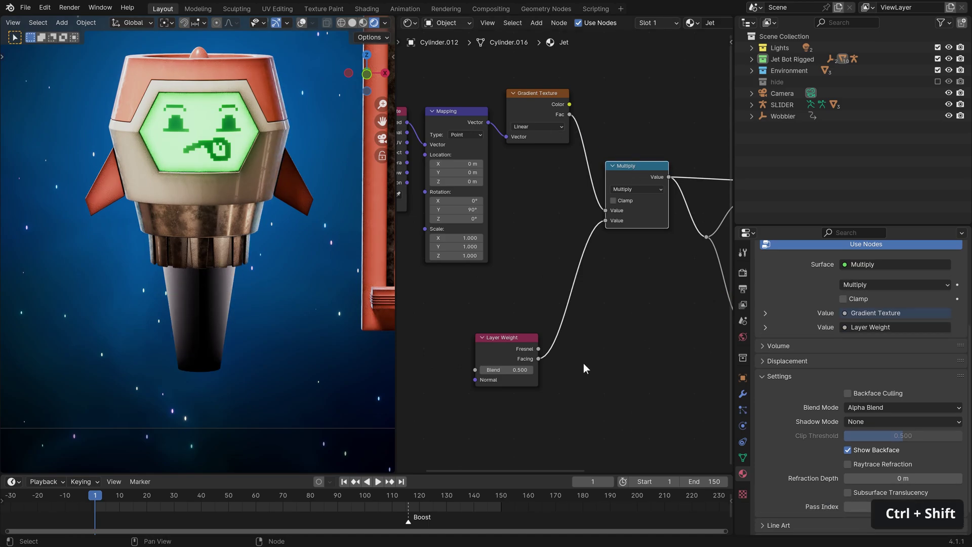
# Step: Insert an Invert Color node (Fac 1.000) between Layer Weight's Facing and the Multiply node
pyautogui.moveTo(608, 312); pyautogui.dragTo(578, 305, button='middle')
pyautogui.hotkey('shift', 'a')
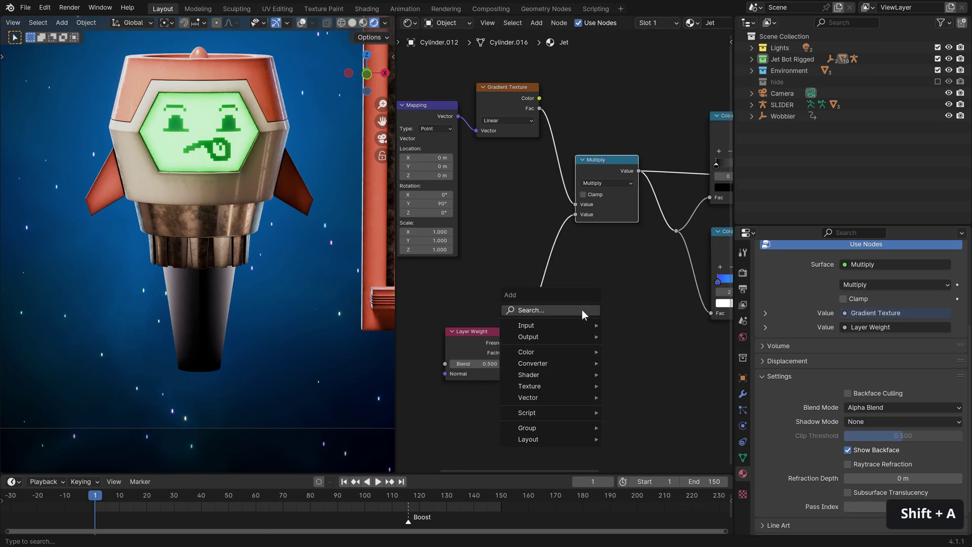
pyautogui.write('invert')
pyautogui.press('Return')
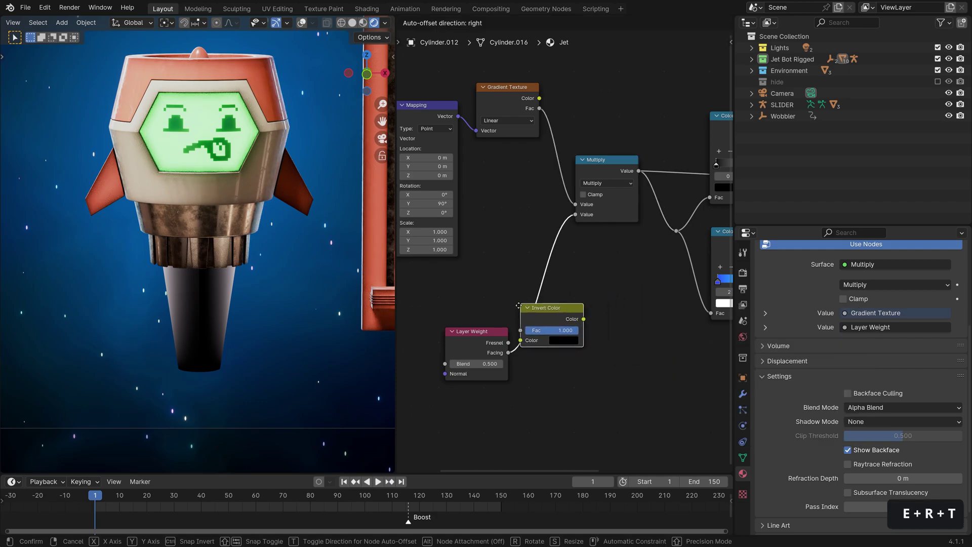
pyautogui.click(545, 306)
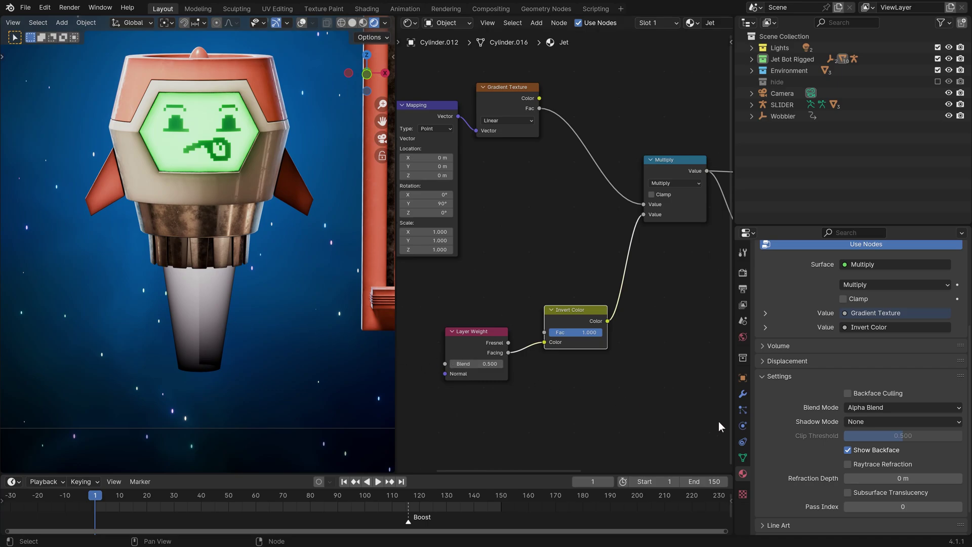
pyautogui.click(743, 475)
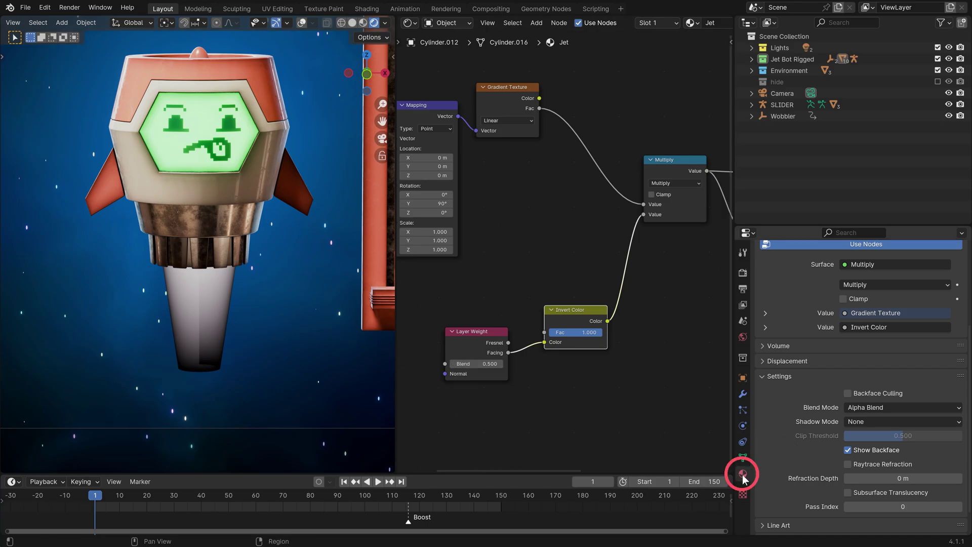
# Step: Turn off backface display on the Jet material and preview the Principled BSDF on the flame again
pyautogui.click(848, 449)
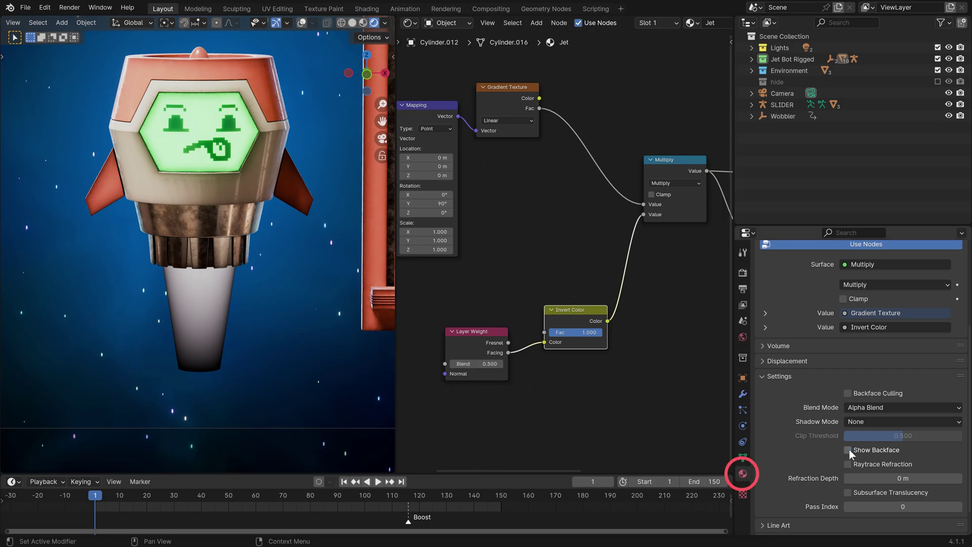
pyautogui.scroll(-6, 514, 252)
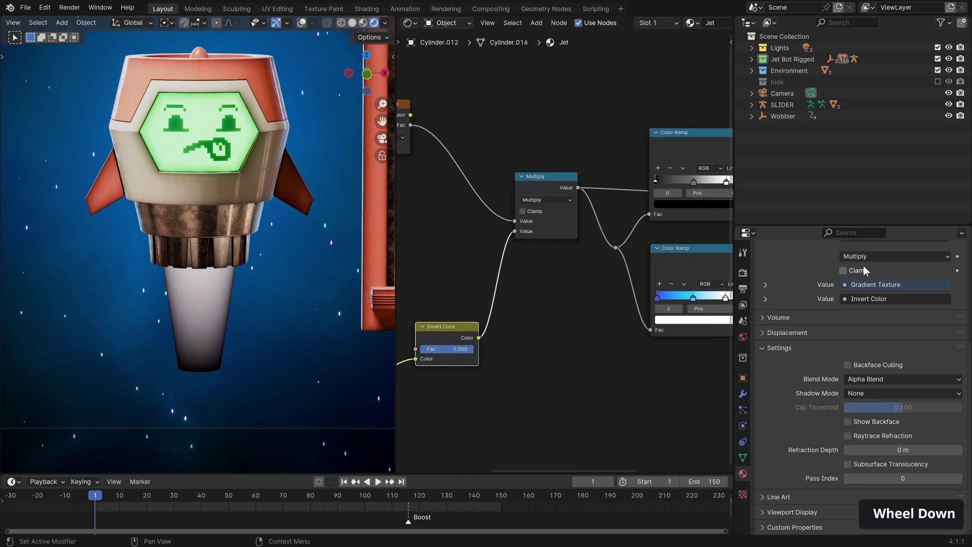
pyautogui.scroll(3, 570, 247)
pyautogui.scroll(2, 570, 246)
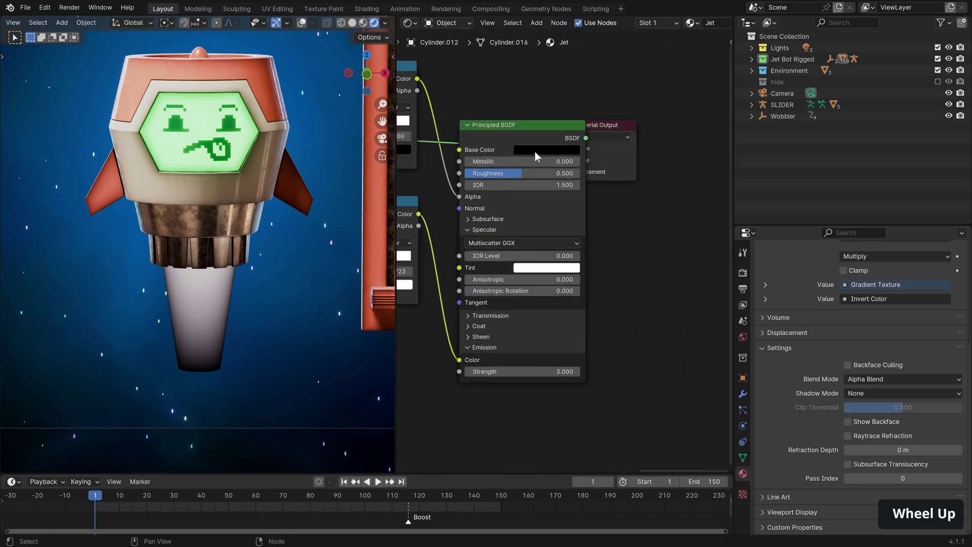
pyautogui.keyDown('ctrl'); pyautogui.keyDown('shift'); pyautogui.click(516, 121); pyautogui.keyUp('shift'); pyautogui.keyUp('ctrl')
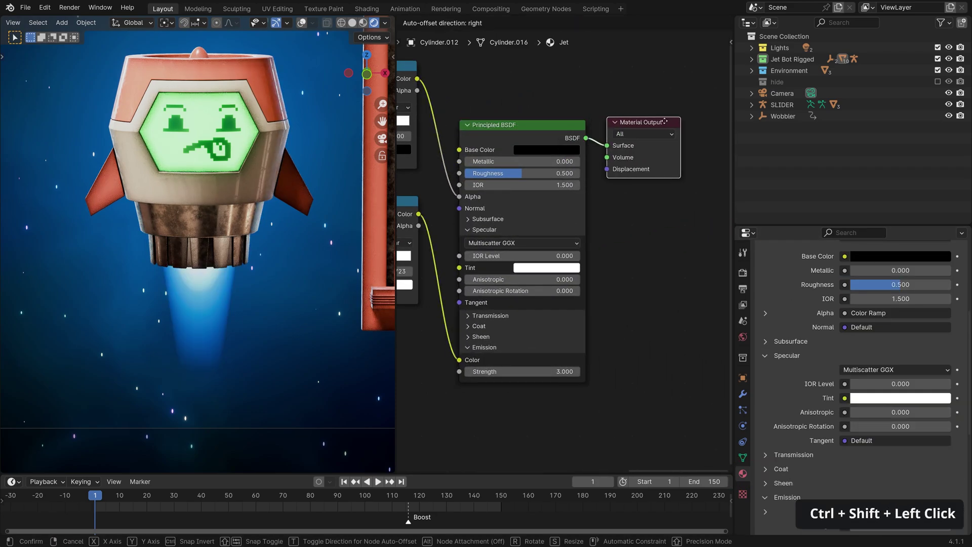
# Step: Slide the top Color Ramp's white stop to 0.786
pyautogui.moveTo(665, 121); pyautogui.dragTo(678, 121)
pyautogui.moveTo(435, 274); pyautogui.dragTo(644, 278, button='middle')
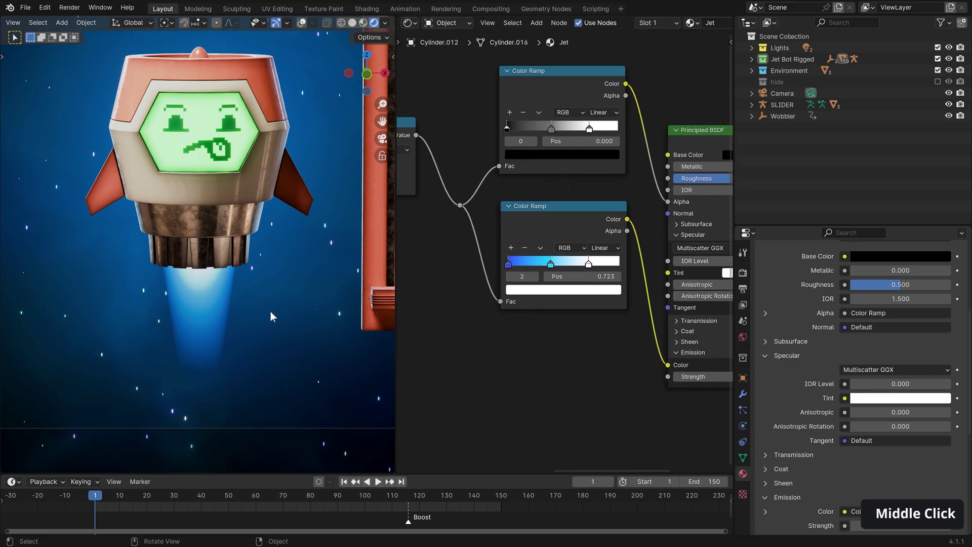
pyautogui.moveTo(569, 271); pyautogui.dragTo(621, 272, button='middle')
pyautogui.moveTo(641, 130); pyautogui.dragTo(648, 132)
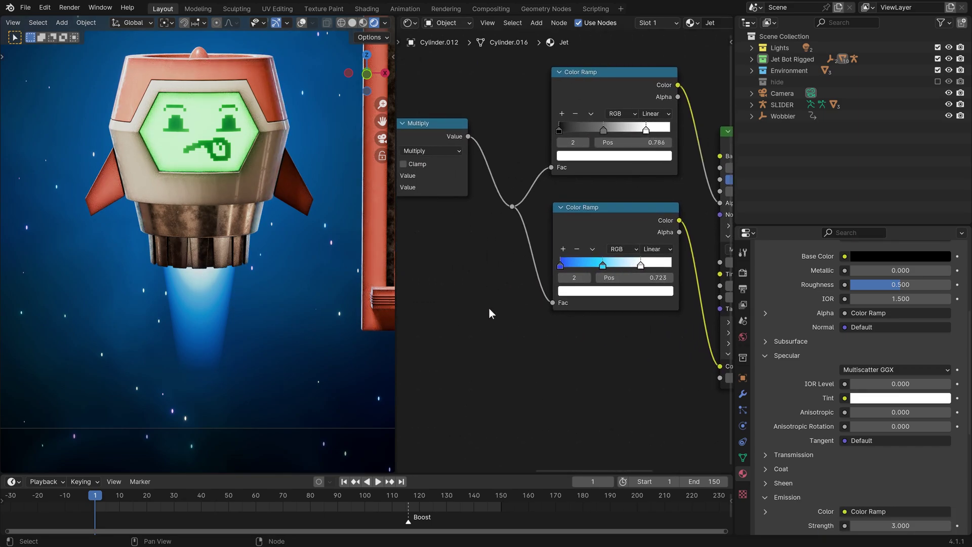
# Step: Play the animation from frame 18 to watch the flame, then stop it
pyautogui.moveTo(488, 308); pyautogui.dragTo(664, 276, button='middle')
pyautogui.scroll(2, 208, 299)
pyautogui.scroll(-2, 209, 299)
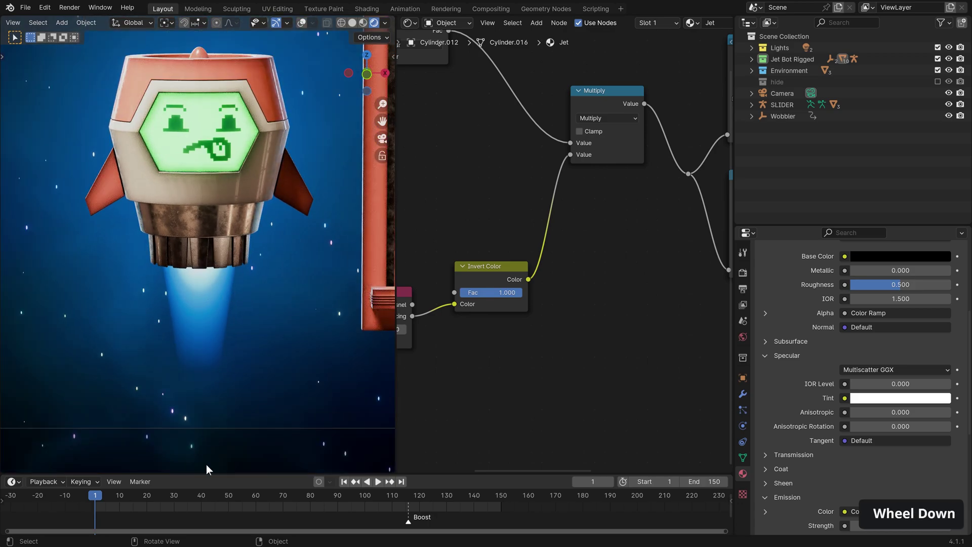
pyautogui.click(144, 497)
pyautogui.press('space')
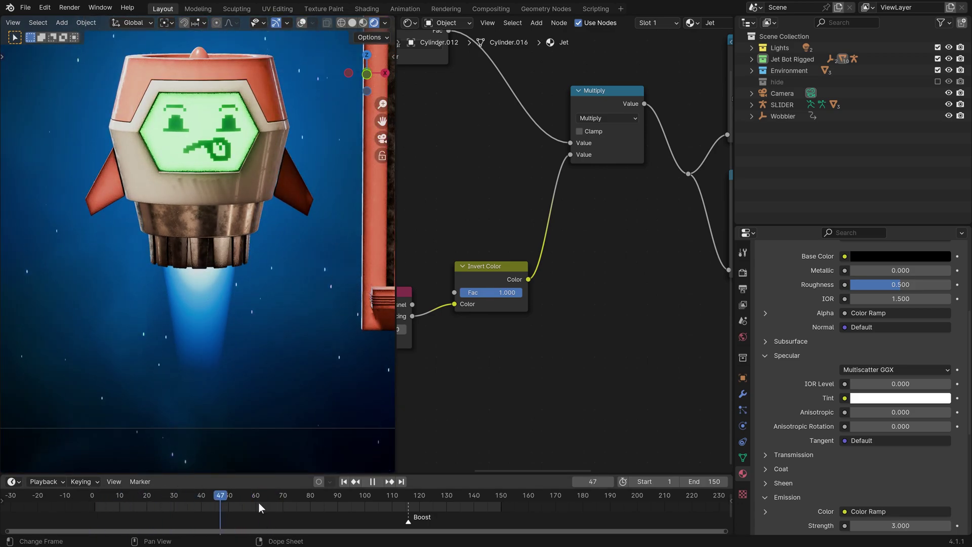
pyautogui.press('Escape')
# Step: Return to frame 1 and move the Layer Weight and Invert Color nodes lower left for room
pyautogui.click(343, 482)
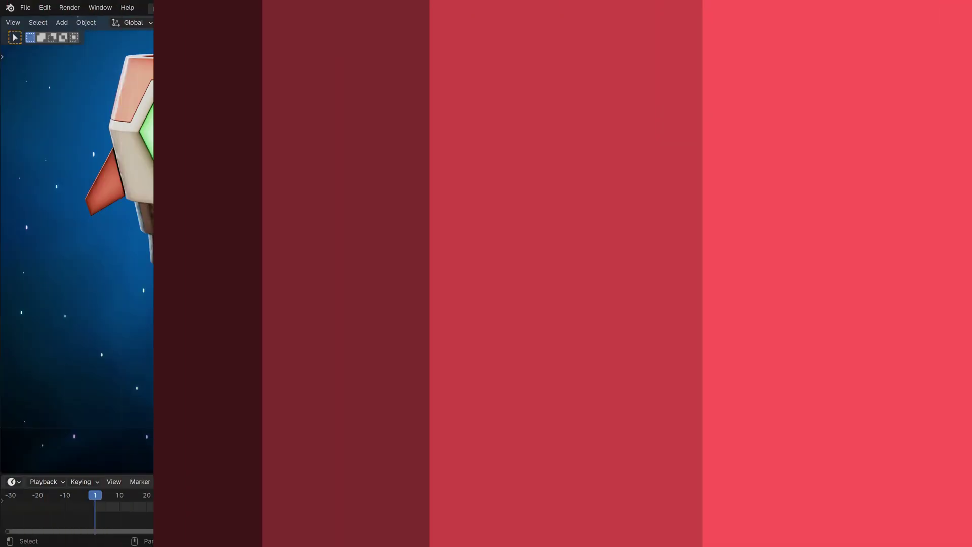
pyautogui.scroll(-3, 507, 203)
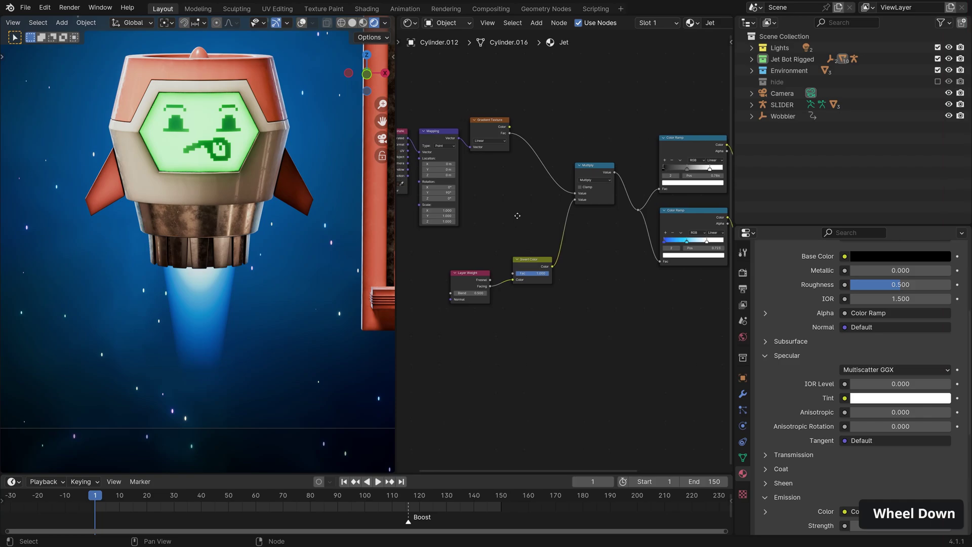
pyautogui.moveTo(507, 203); pyautogui.dragTo(588, 216, button='middle')
pyautogui.moveTo(498, 245); pyautogui.dragTo(619, 302)
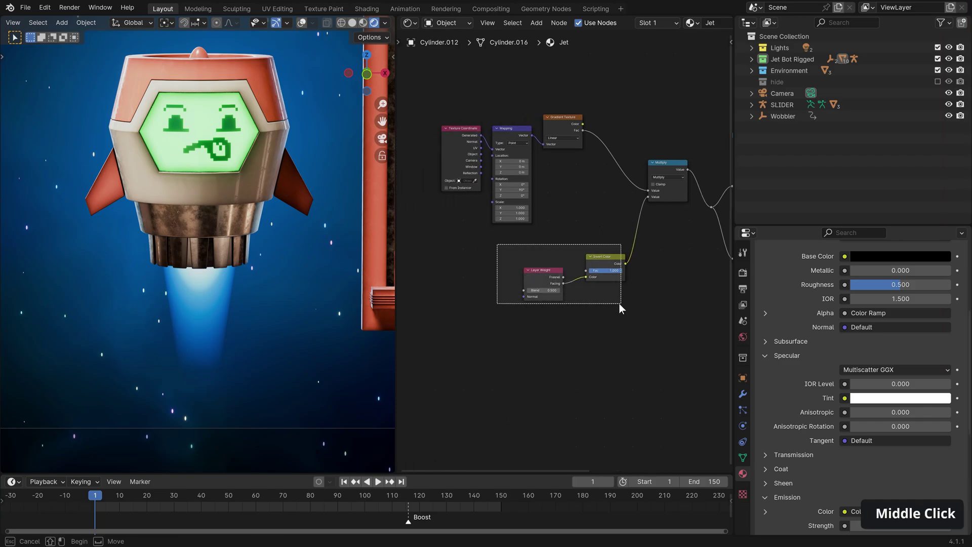
pyautogui.press('g')
pyautogui.click(594, 359)
# Step: Add a Voronoi Texture node and preview its Distance output on the flame
pyautogui.hotkey('shift', 'a')
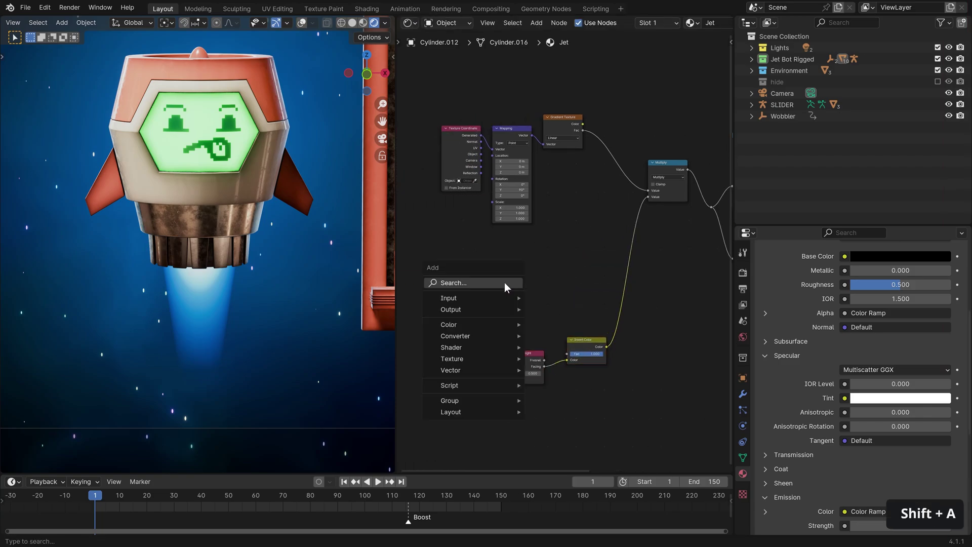
pyautogui.write('voro')
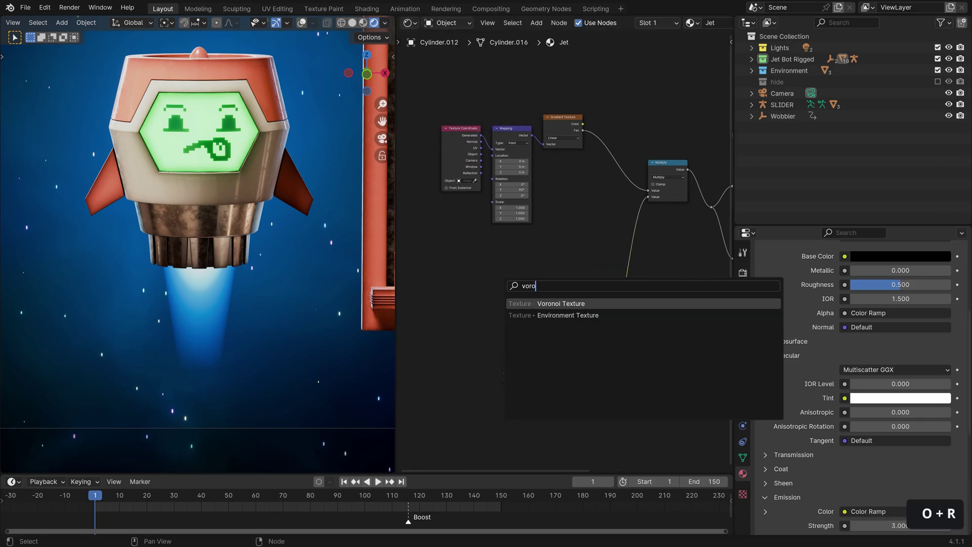
pyautogui.press('Return')
pyautogui.click(494, 258)
pyautogui.scroll(4, 494, 259)
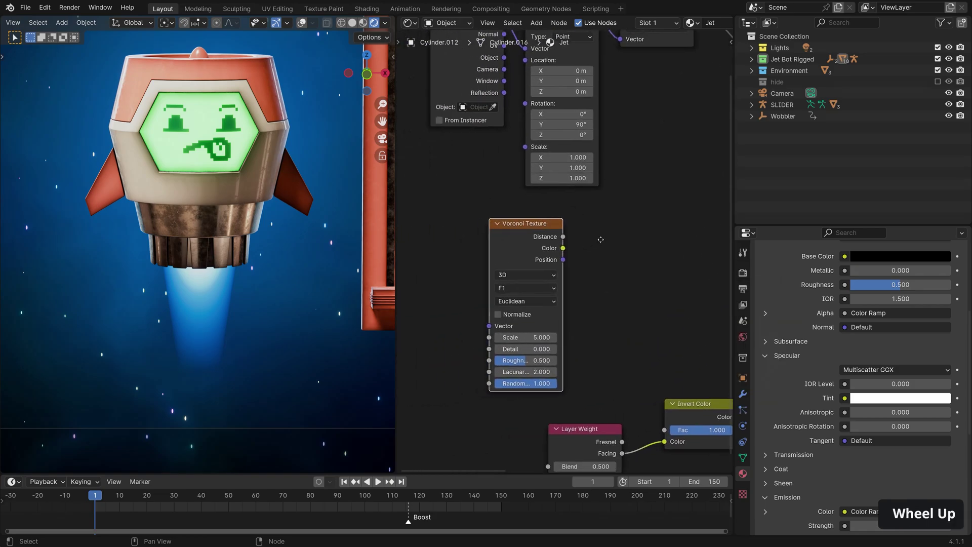
pyautogui.keyDown('ctrl'); pyautogui.keyDown('shift'); pyautogui.click(552, 227); pyautogui.keyUp('shift'); pyautogui.keyUp('ctrl')
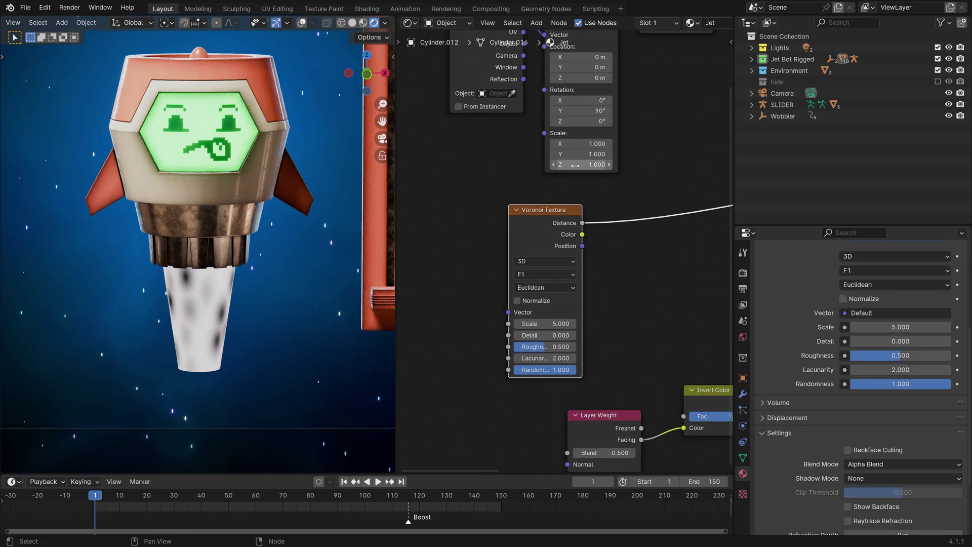
# Step: Drop a Float Mix on the Gradient-to-Multiply link, feed Voronoi Distance into B, and re-preview the Principled BSDF
pyautogui.moveTo(565, 169); pyautogui.dragTo(446, 268, button='middle')
pyautogui.scroll(-2, 513, 215)
pyautogui.moveTo(545, 126); pyautogui.dragTo(543, 142)
pyautogui.hotkey('shift', 'a')
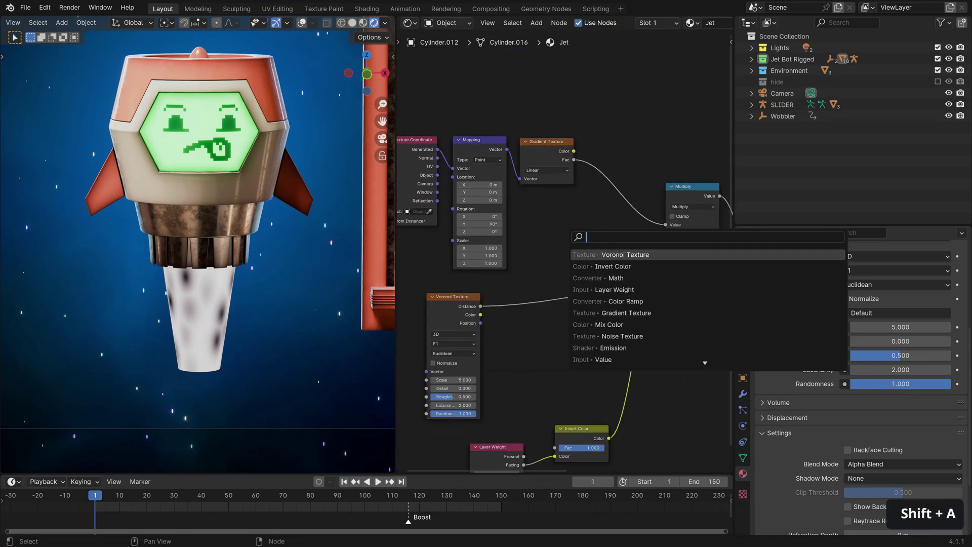
pyautogui.write('mix')
pyautogui.press('Return')
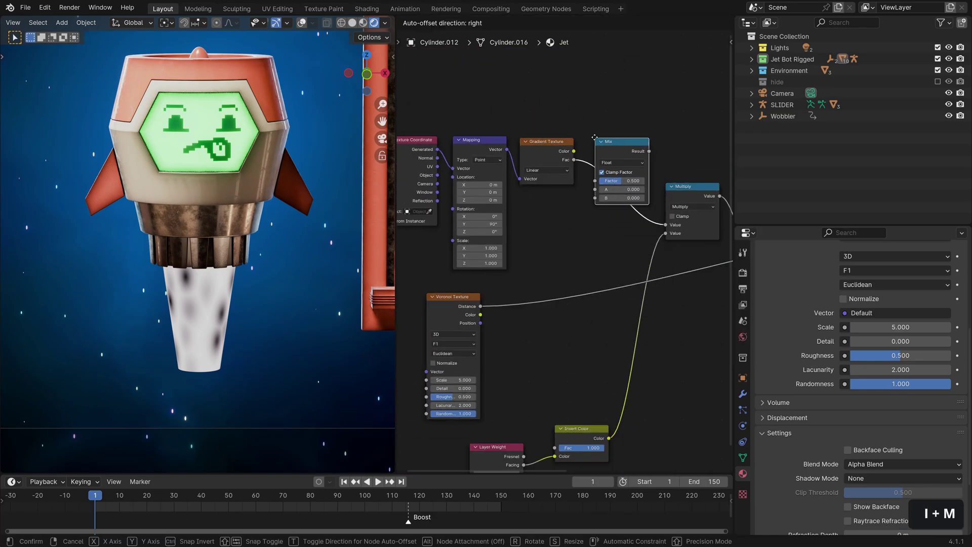
pyautogui.click(633, 172)
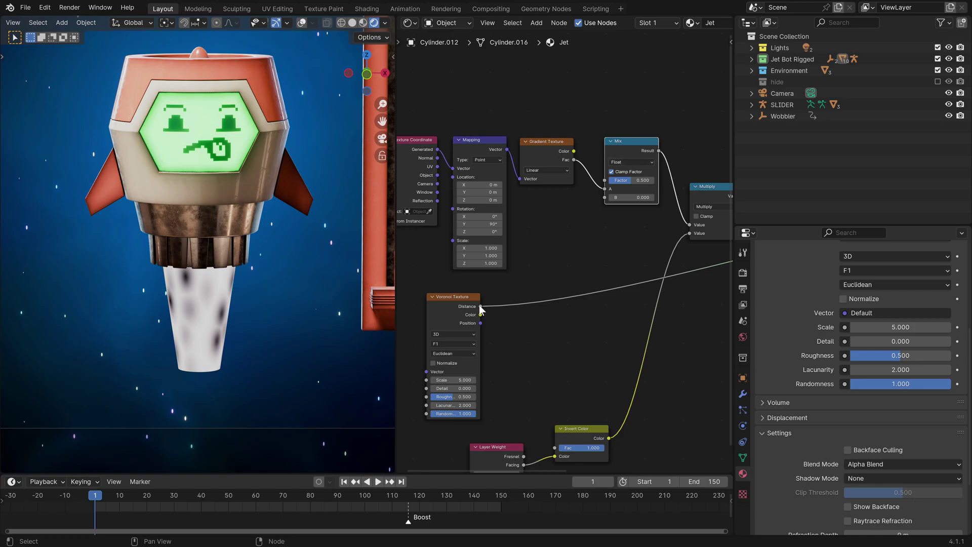
pyautogui.moveTo(480, 306); pyautogui.dragTo(605, 196)
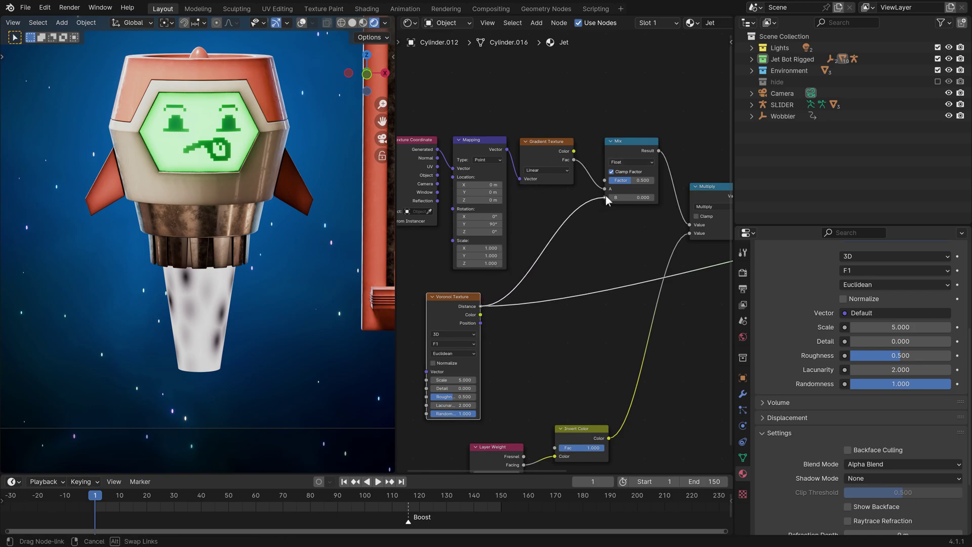
pyautogui.moveTo(653, 204); pyautogui.dragTo(539, 193, button='middle')
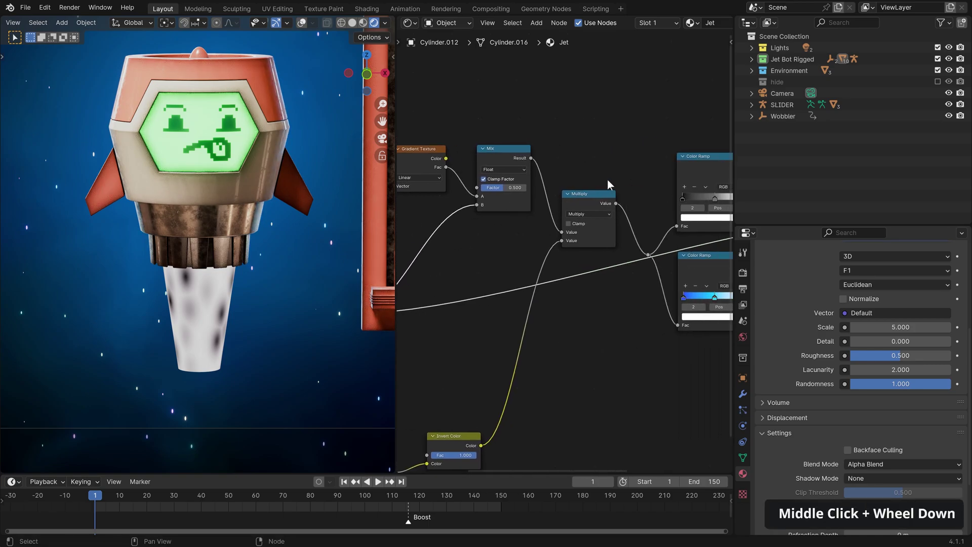
pyautogui.moveTo(642, 187); pyautogui.dragTo(815, 207, button='middle')
pyautogui.keyDown('ctrl'); pyautogui.keyDown('shift'); pyautogui.click(712, 203); pyautogui.keyUp('shift'); pyautogui.keyUp('ctrl')
# Step: Lower the Mix factor to 0.163 and nudge the stops on both Color Ramps
pyautogui.scroll(4, 589, 248)
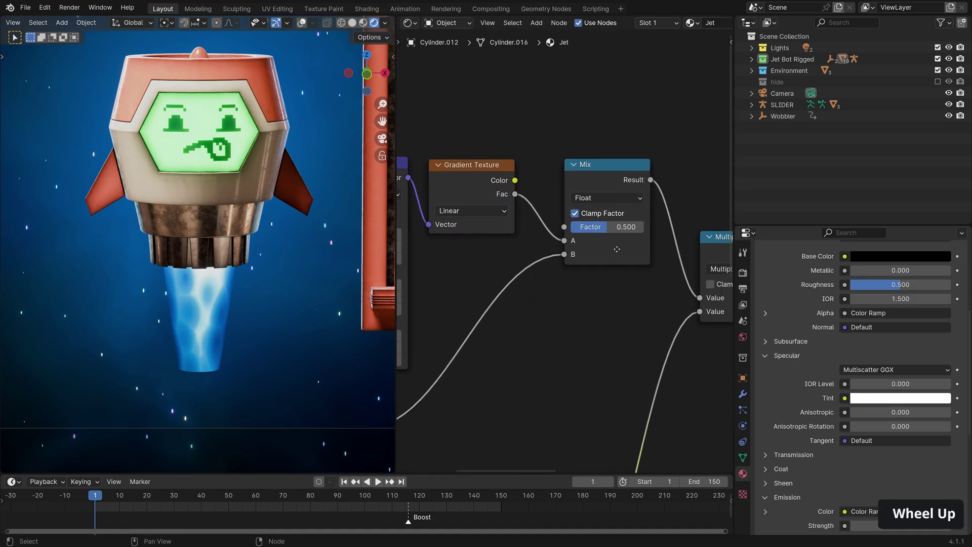
pyautogui.moveTo(618, 217); pyautogui.dragTo(583, 218)
pyautogui.moveTo(719, 303); pyautogui.dragTo(523, 251, button='middle')
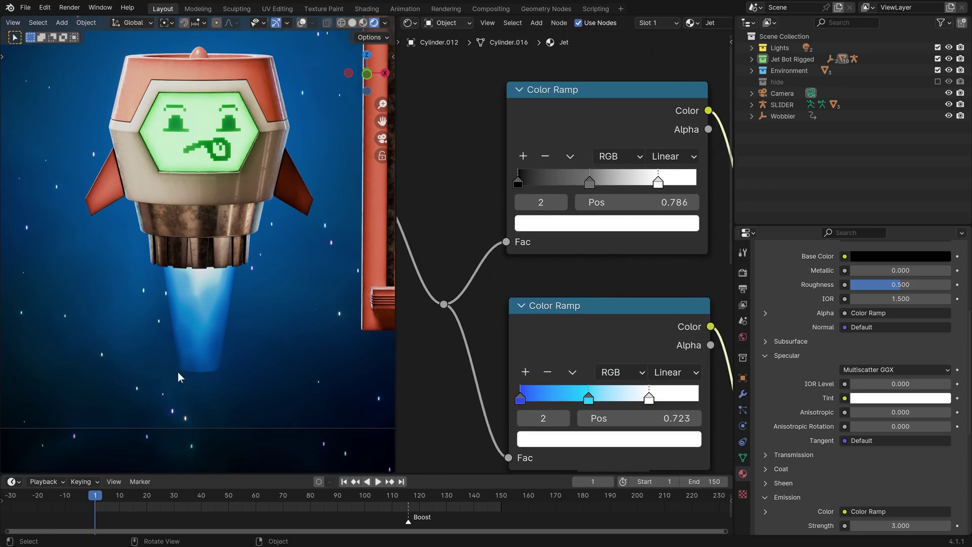
pyautogui.moveTo(514, 186); pyautogui.dragTo(534, 182)
pyautogui.moveTo(525, 396); pyautogui.dragTo(530, 397)
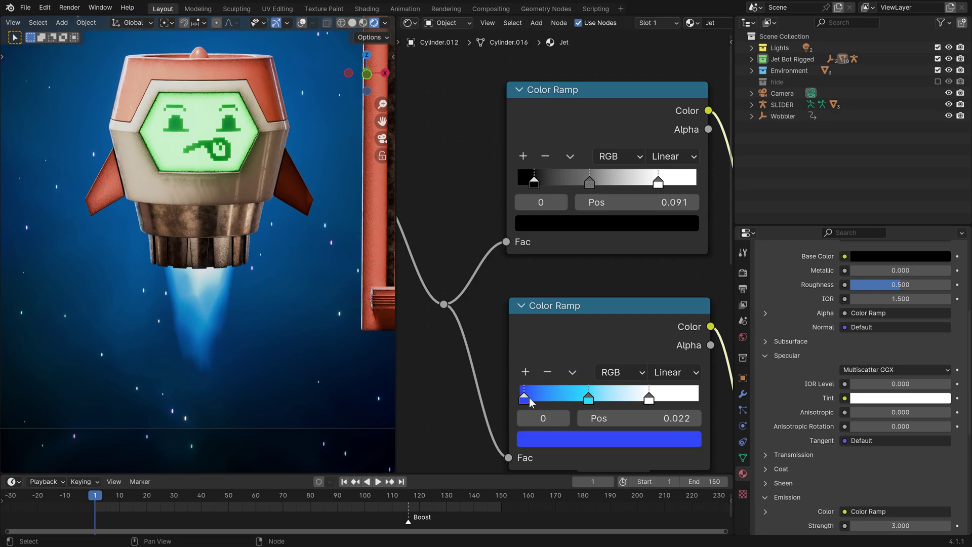
pyautogui.click(585, 401)
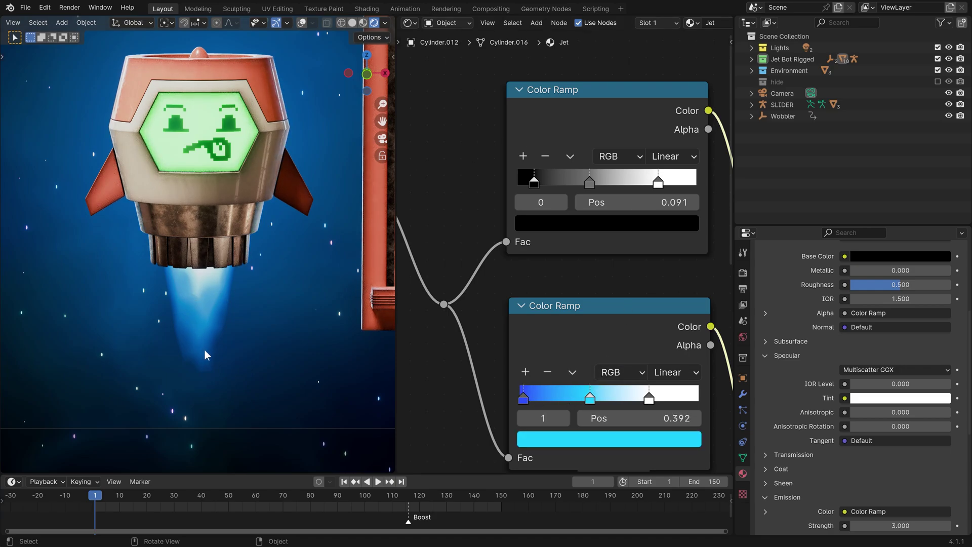
pyautogui.scroll(-3, 532, 228)
pyautogui.scroll(3, 516, 243)
# Step: Set the Voronoi Texture's Detail to 1.000 and raise its Scale to 5.610
pyautogui.moveTo(514, 147); pyautogui.dragTo(519, 138)
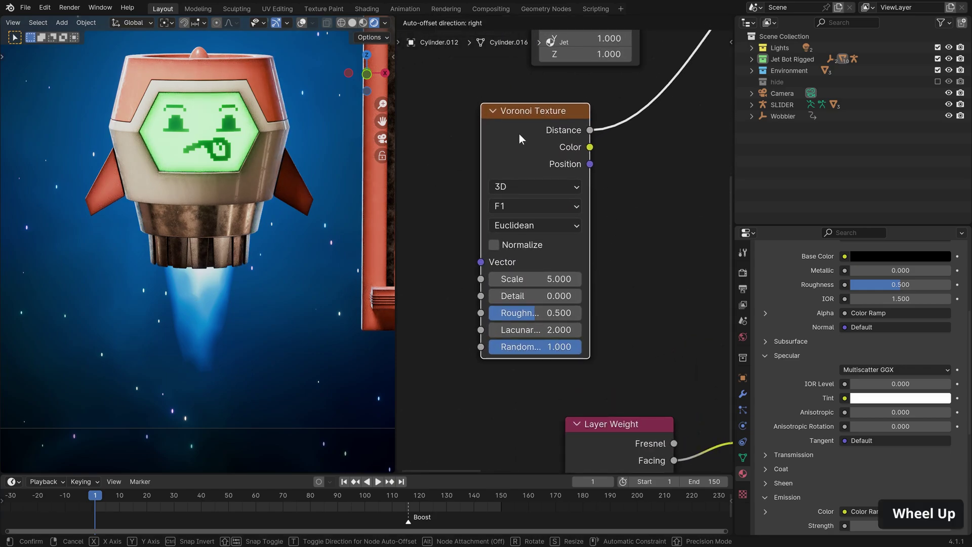
pyautogui.click(518, 139)
pyautogui.click(535, 295)
pyautogui.write('1')
pyautogui.press('Return')
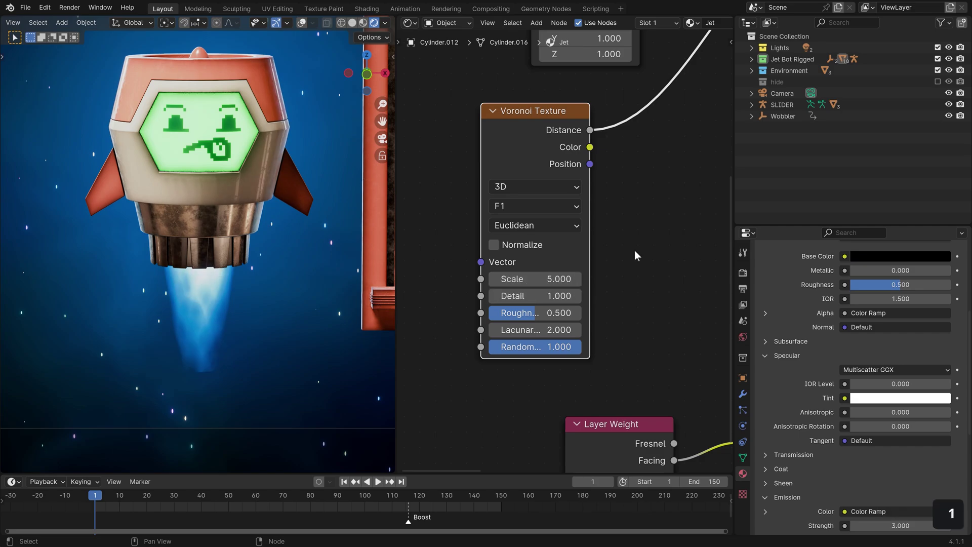
pyautogui.keyDown('shift'); pyautogui.moveTo(535, 279); pyautogui.dragTo(554, 279); pyautogui.keyUp('shift')
# Step: Slide the top Color Ramp's black stop further right, to about 0.16
pyautogui.scroll(-3, 500, 271)
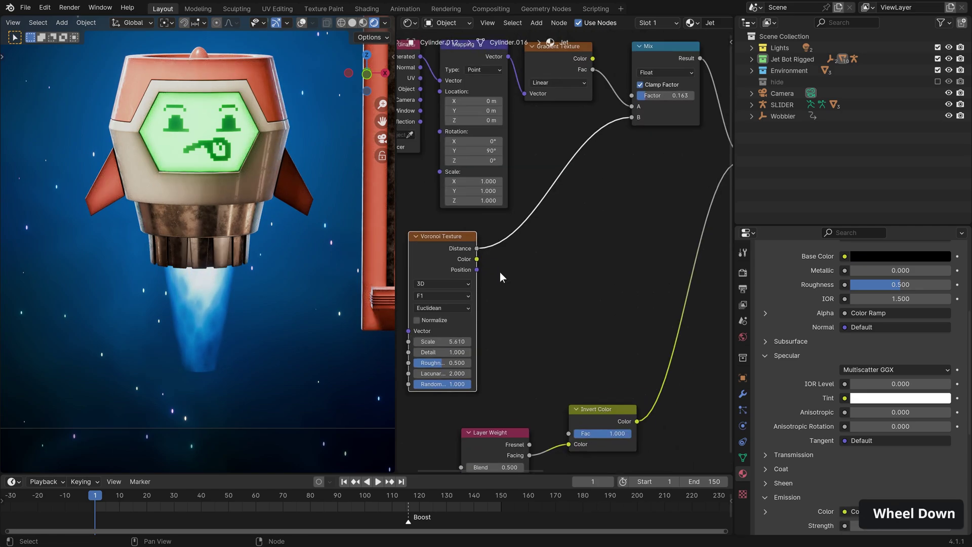
pyautogui.moveTo(500, 272); pyautogui.dragTo(578, 227, button='middle')
pyautogui.scroll(3, 554, 226)
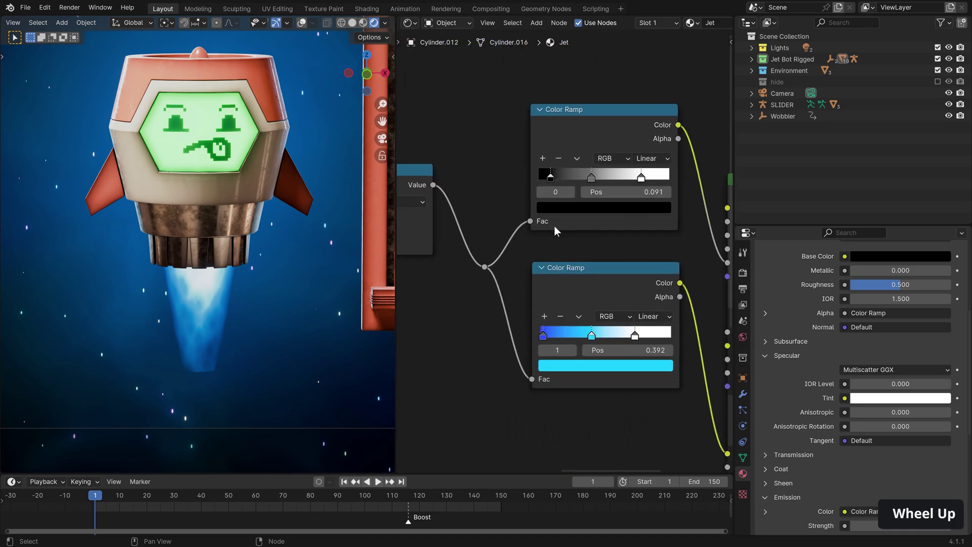
pyautogui.moveTo(549, 159); pyautogui.dragTo(665, 161)
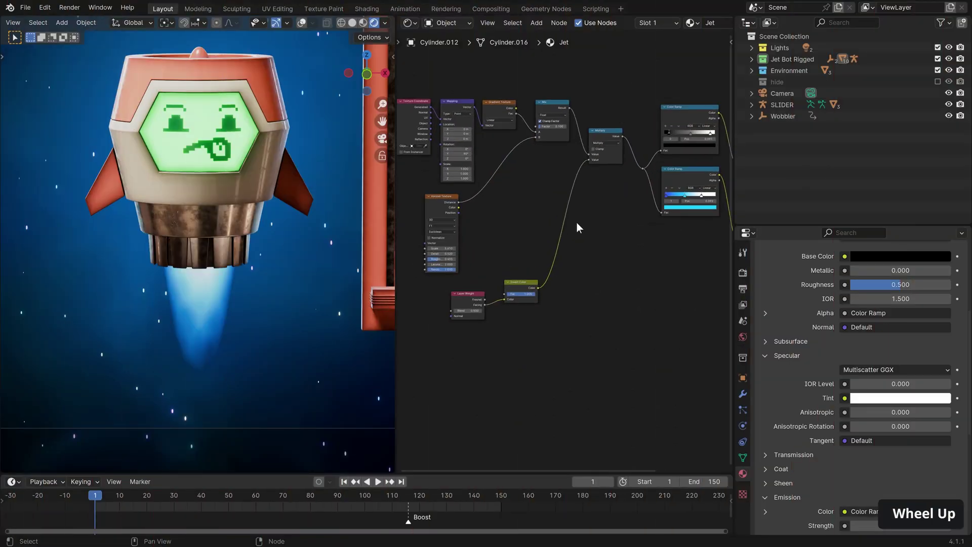
# Step: Play the boost animation to check the flame, stop it, and return to frame 1
pyautogui.scroll(1, 577, 221)
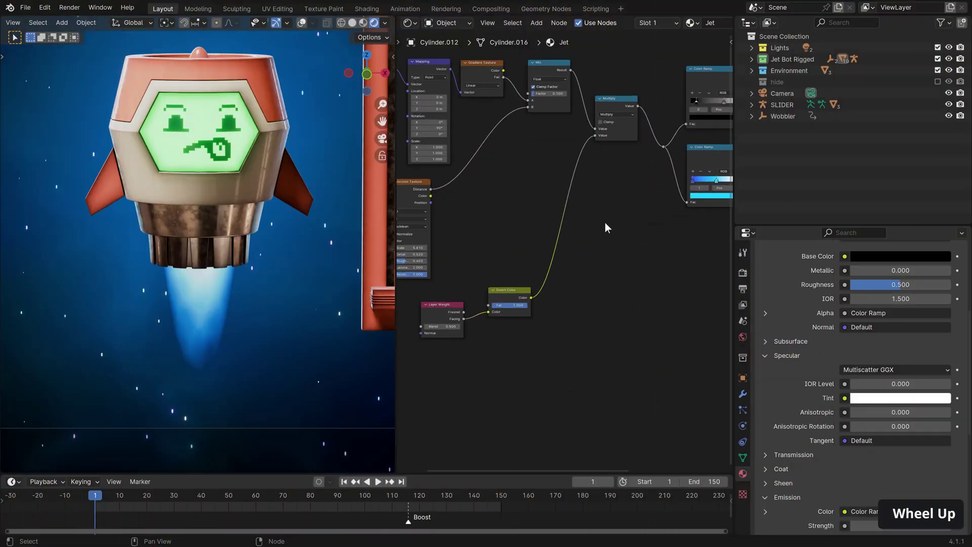
pyautogui.moveTo(605, 223); pyautogui.dragTo(536, 179, button='middle')
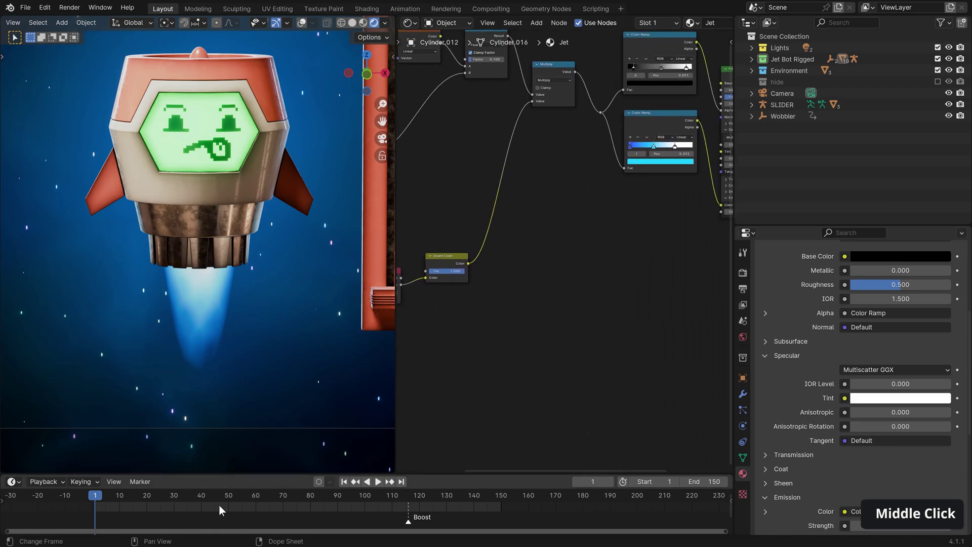
pyautogui.press('space')
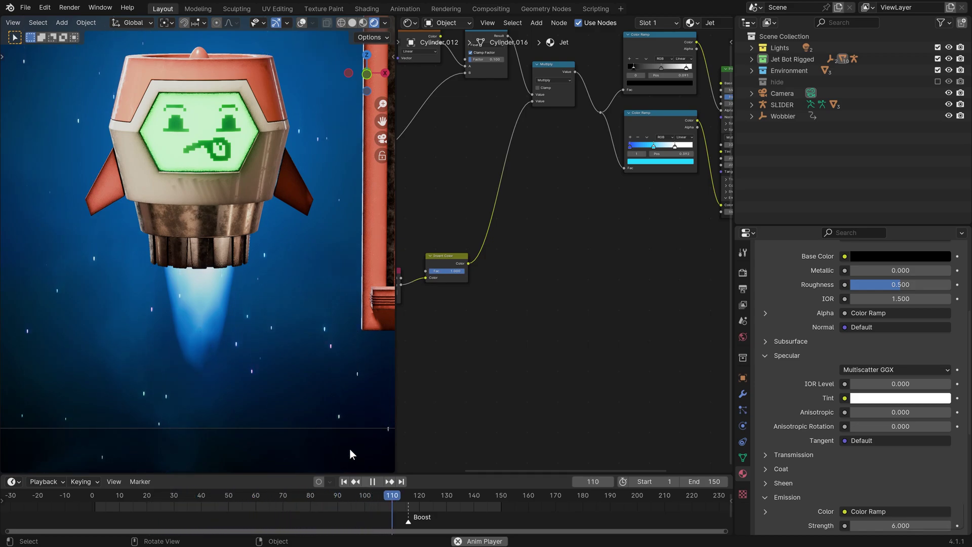
pyautogui.press('space')
pyautogui.click(345, 482)
pyautogui.moveTo(405, 288); pyautogui.dragTo(562, 293, button='middle')
pyautogui.scroll(2, 562, 293)
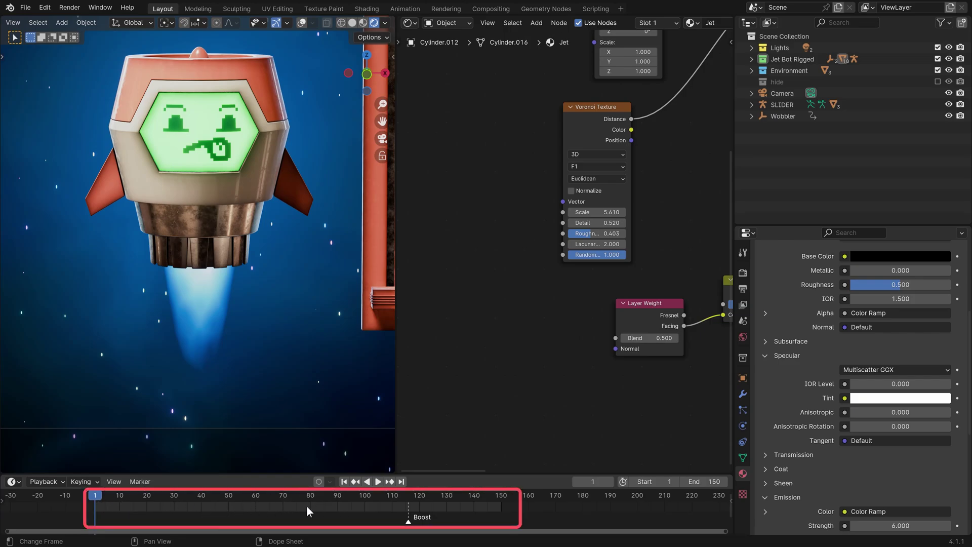
# Step: Add a Value node to the Jet material and drive it with the #frame expression
pyautogui.moveTo(494, 280); pyautogui.dragTo(560, 257, button='middle')
pyautogui.scroll(1, 560, 257)
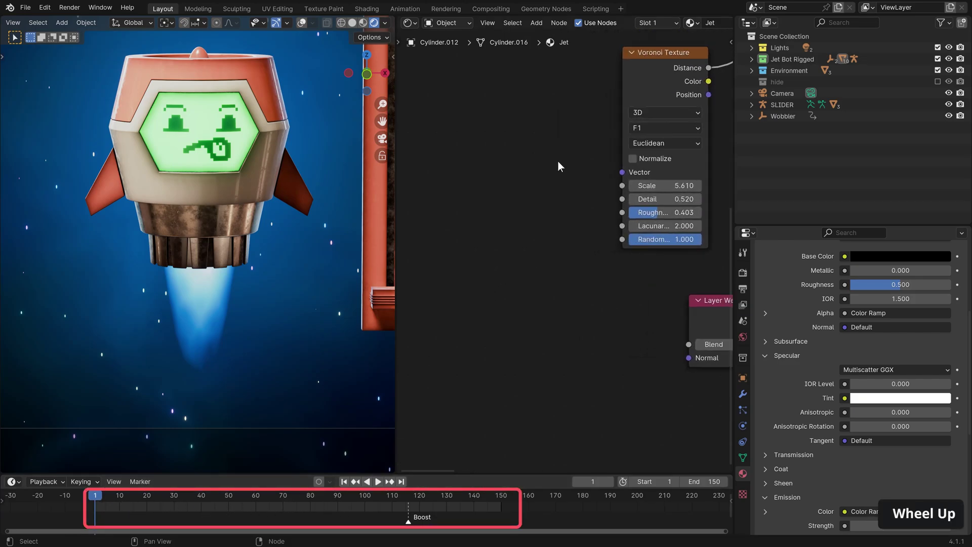
pyautogui.hotkey('shift', 'a')
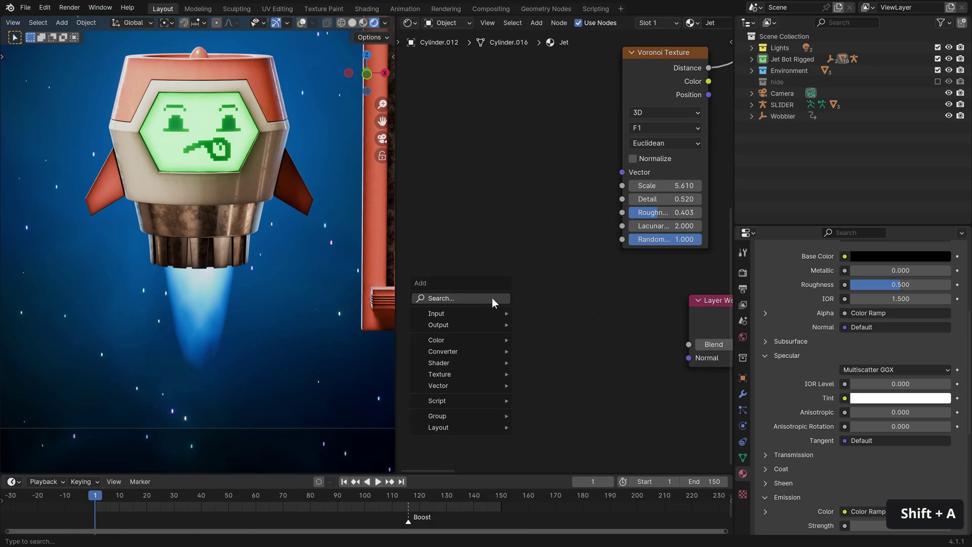
pyautogui.click(492, 297)
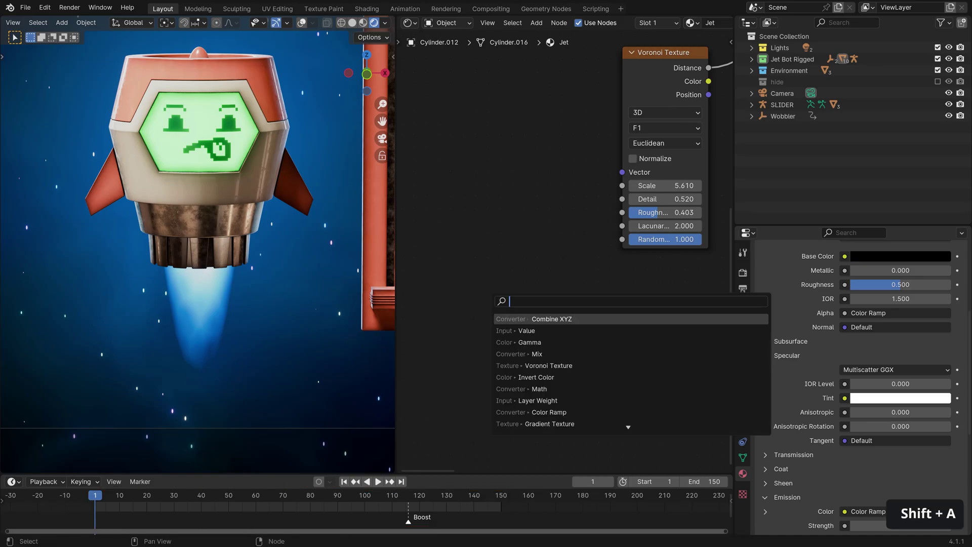
pyautogui.write('va')
pyautogui.press('Return')
pyautogui.click(506, 270)
pyautogui.doubleClick(506, 271)
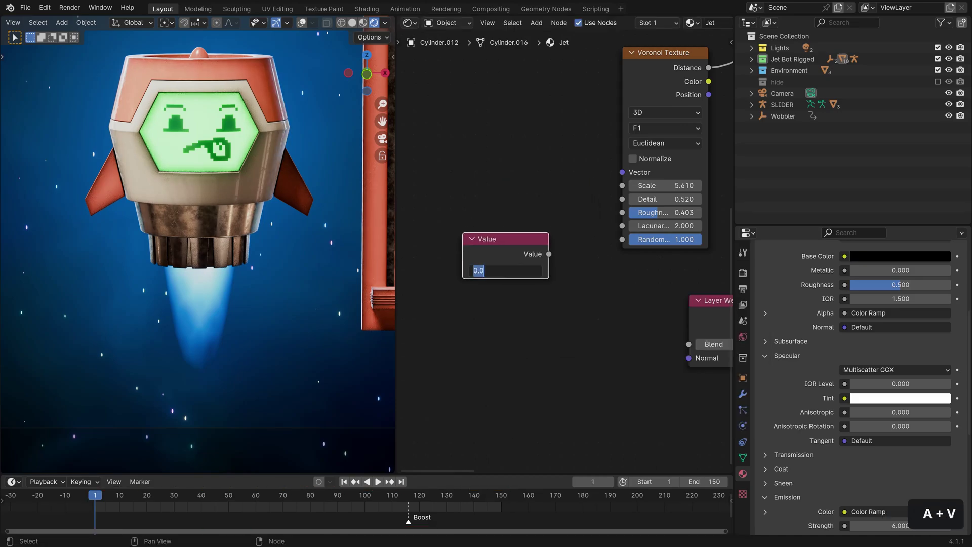
pyautogui.write('#frame')
pyautogui.press('Return')
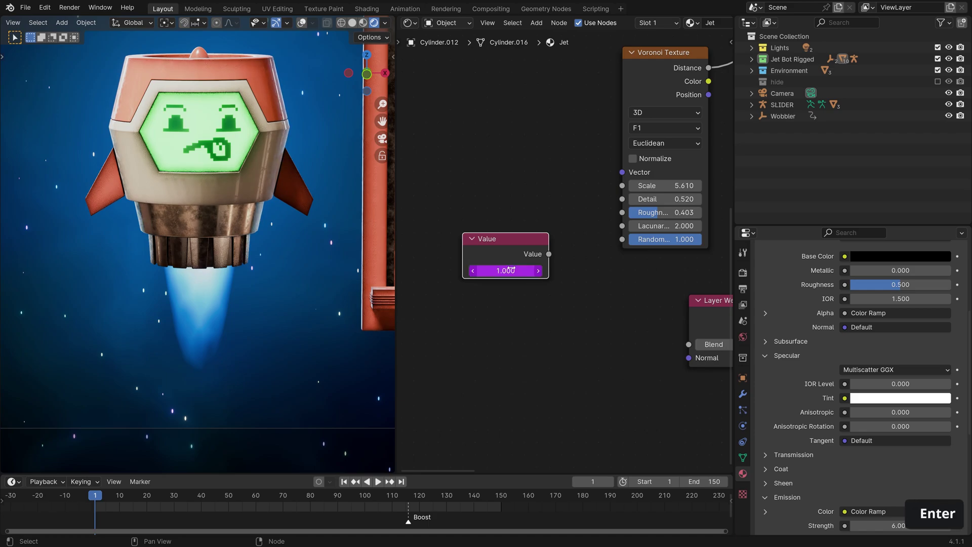
# Step: Play and scrub the timeline to confirm the Value reads 20.000 at frame 20
pyautogui.press('space')
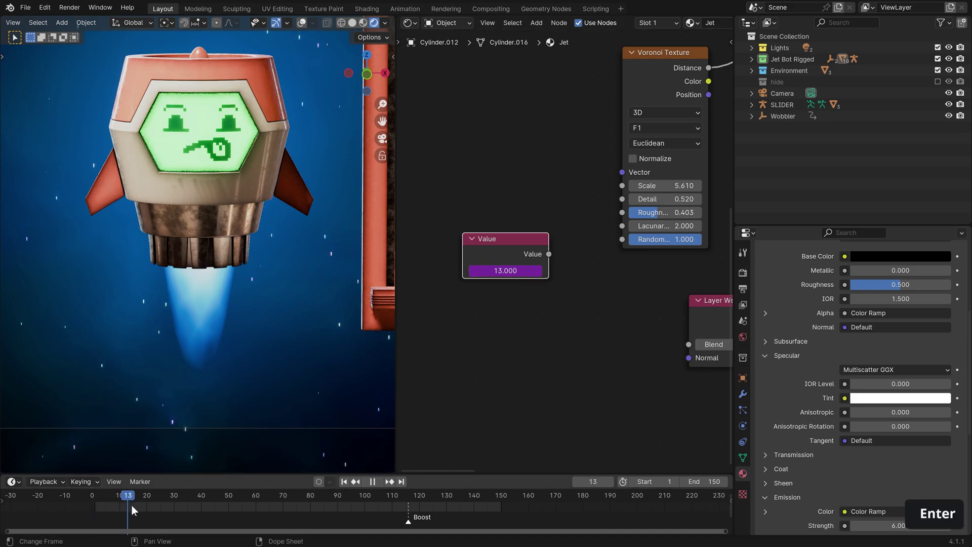
pyautogui.moveTo(177, 510); pyautogui.dragTo(243, 516)
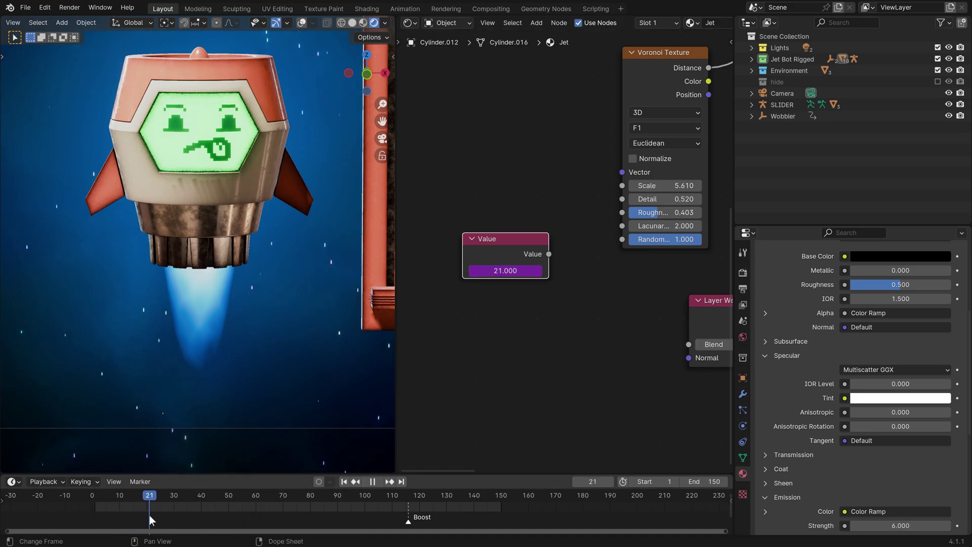
pyautogui.press('space')
pyautogui.press('space')
pyautogui.press('Escape')
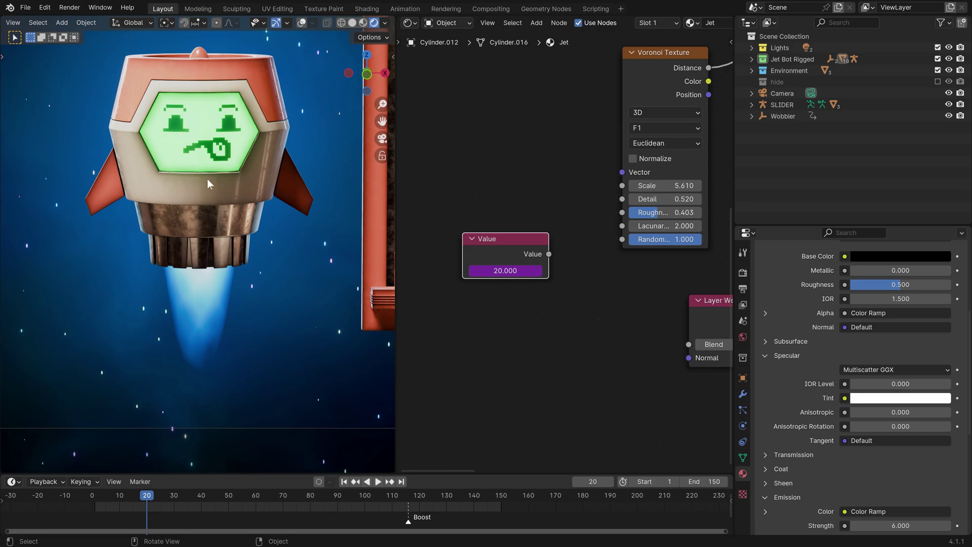
# Step: Reposition the Voronoi Texture and give it Texture Coordinate and Mapping nodes via Ctrl+T
pyautogui.moveTo(610, 166); pyautogui.dragTo(600, 283, button='middle')
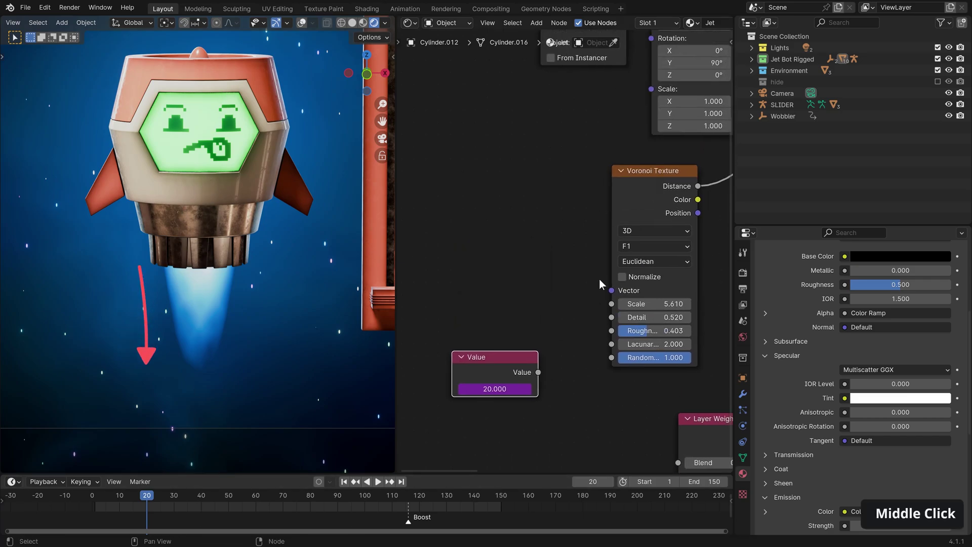
pyautogui.press('g')
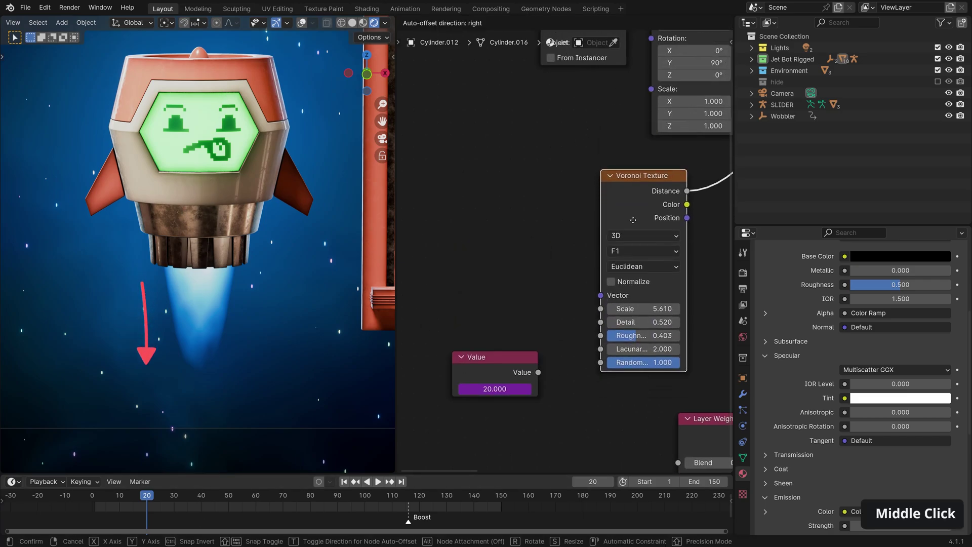
pyautogui.click(633, 219)
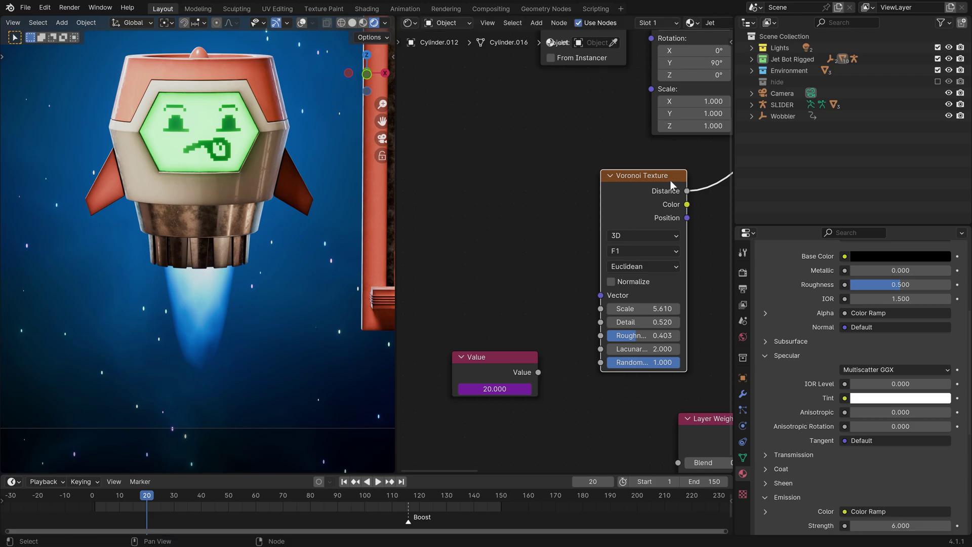
pyautogui.moveTo(627, 204); pyautogui.dragTo(633, 194)
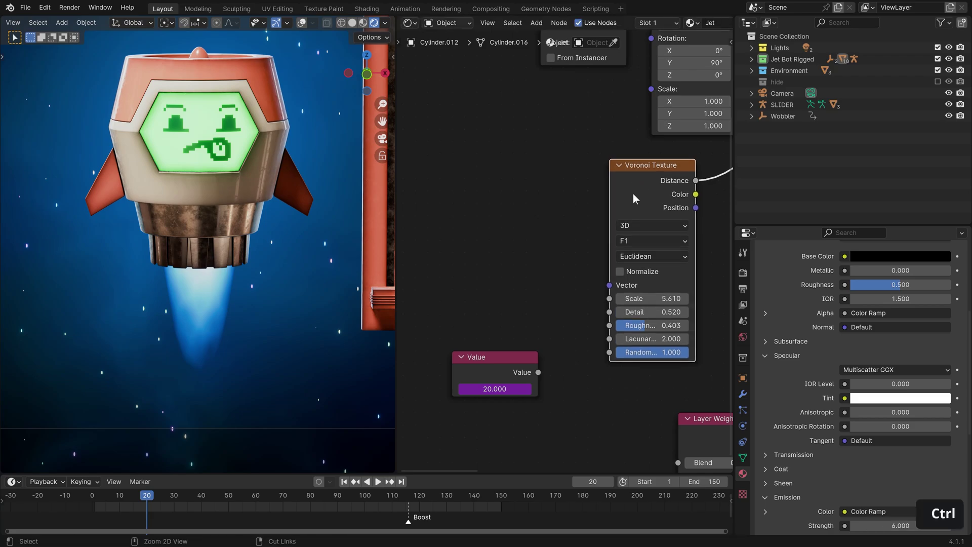
pyautogui.hotkey('ctrl', 't')
pyautogui.moveTo(388, 394); pyautogui.dragTo(457, 357, button='middle')
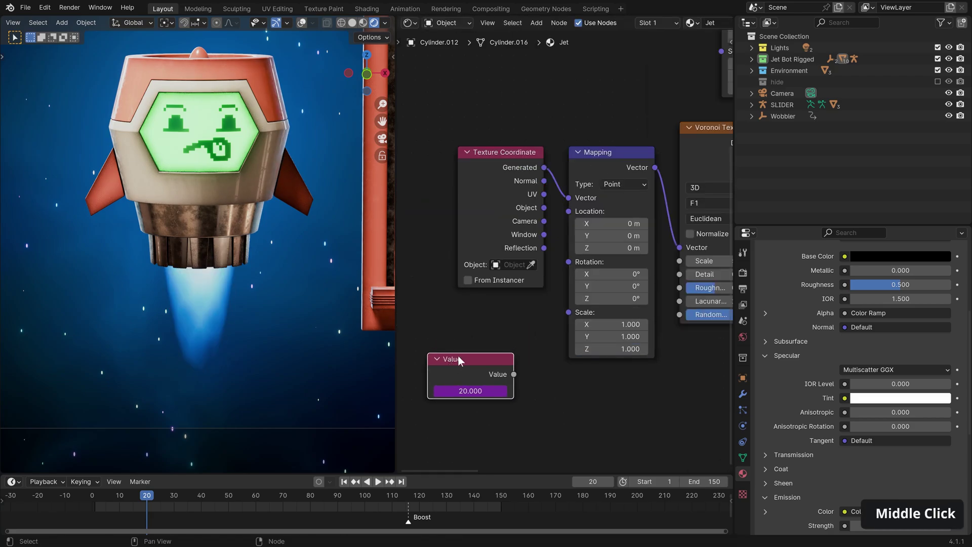
pyautogui.moveTo(498, 192); pyautogui.dragTo(461, 156)
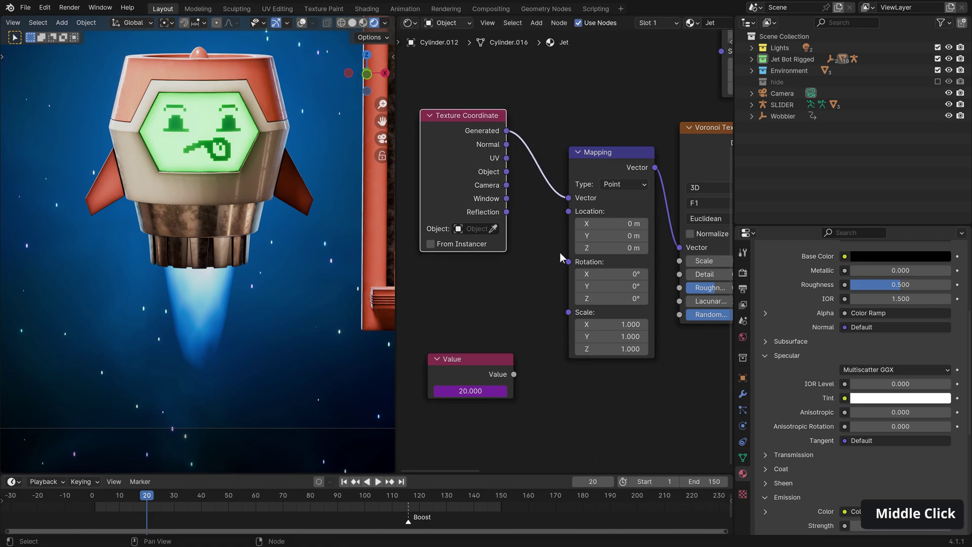
pyautogui.moveTo(569, 211); pyautogui.dragTo(567, 205)
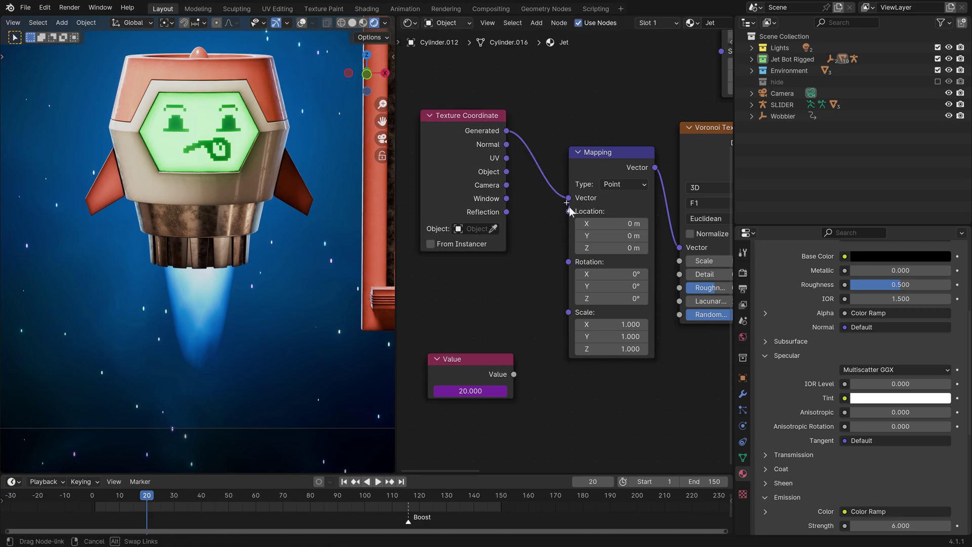
# Step: Add a Combine XYZ feeding Mapping's Location and wire the frame-driven Value into its Z
pyautogui.moveTo(534, 282); pyautogui.dragTo(506, 296)
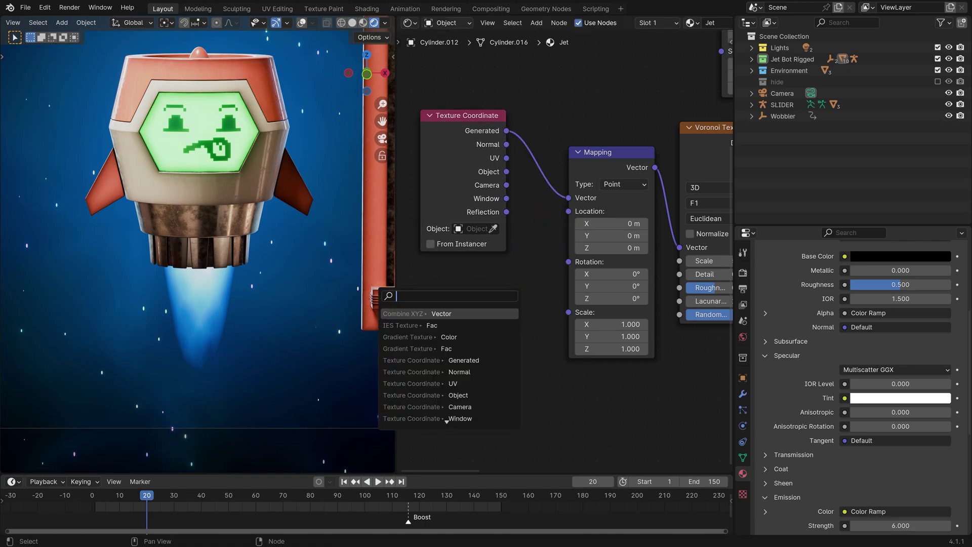
pyautogui.write('com')
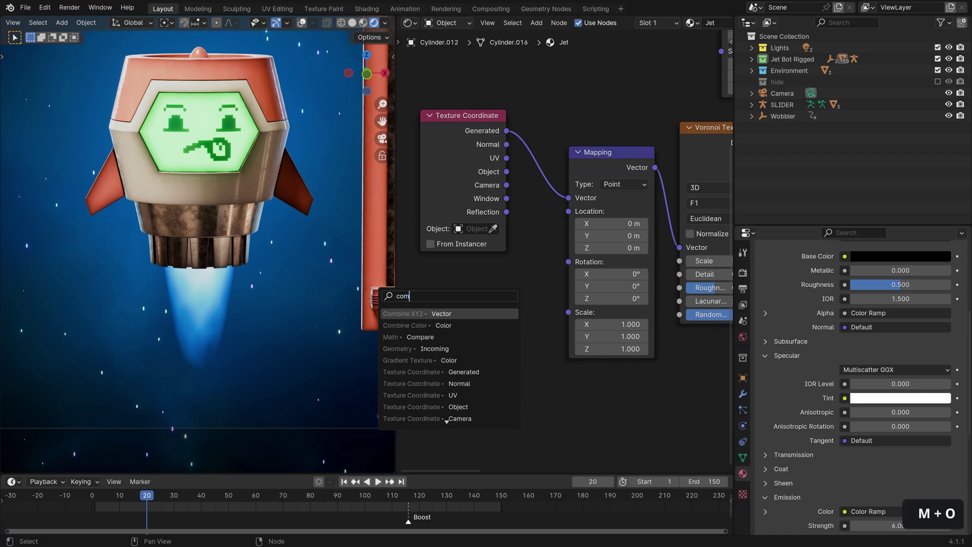
pyautogui.press('Return')
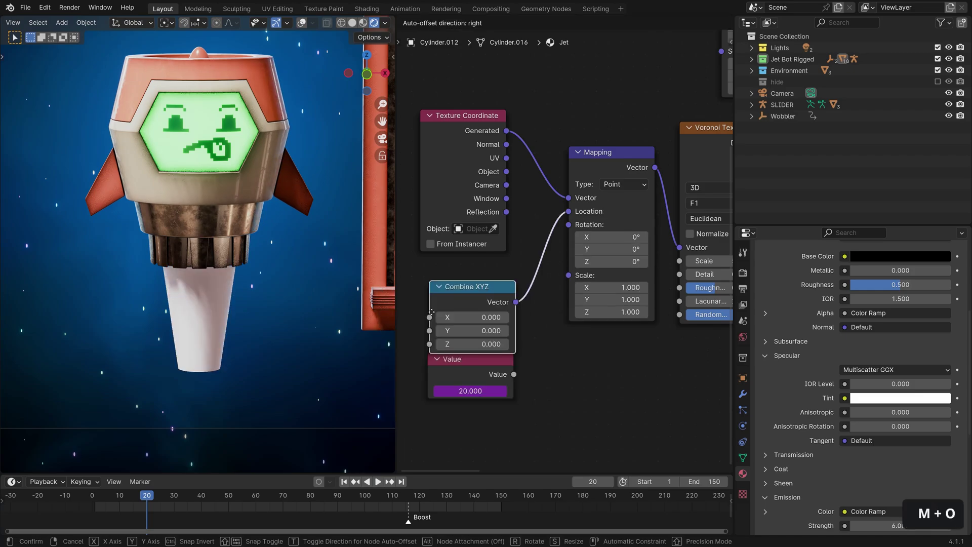
pyautogui.click(536, 281)
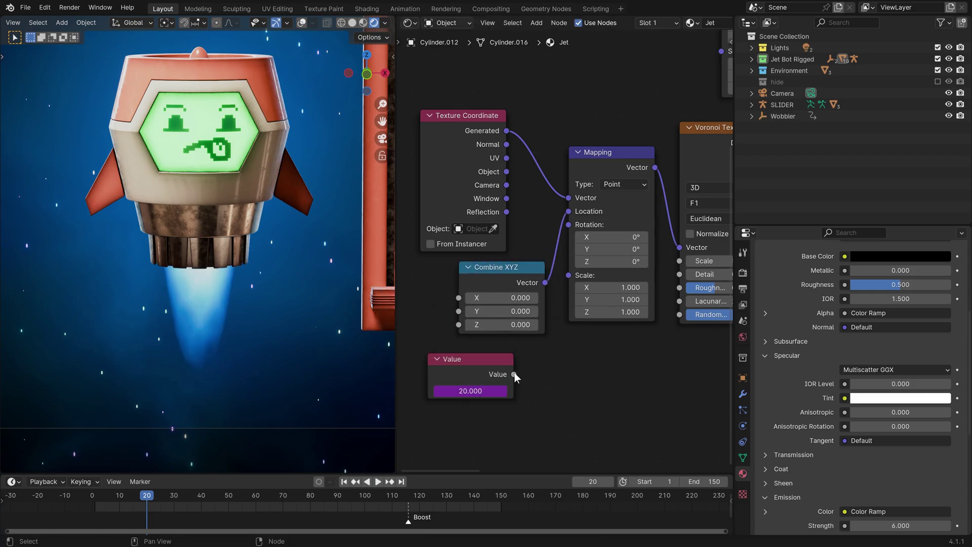
pyautogui.moveTo(513, 374); pyautogui.dragTo(458, 325)
pyautogui.moveTo(482, 397); pyautogui.dragTo(451, 404)
# Step: Play the animation from the early frames to watch the Voronoi texture move, then stop
pyautogui.moveTo(141, 496); pyautogui.dragTo(101, 498)
pyautogui.press('space')
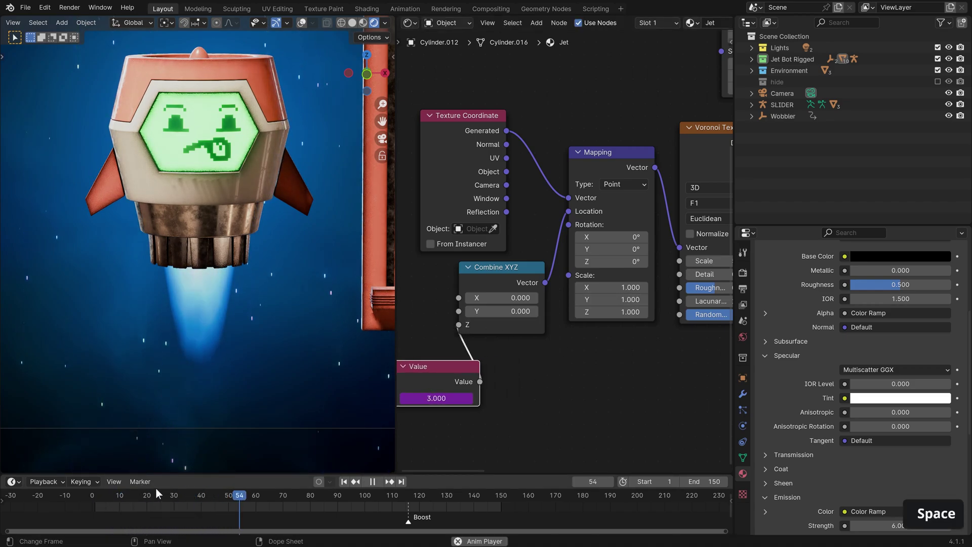
pyautogui.click(345, 482)
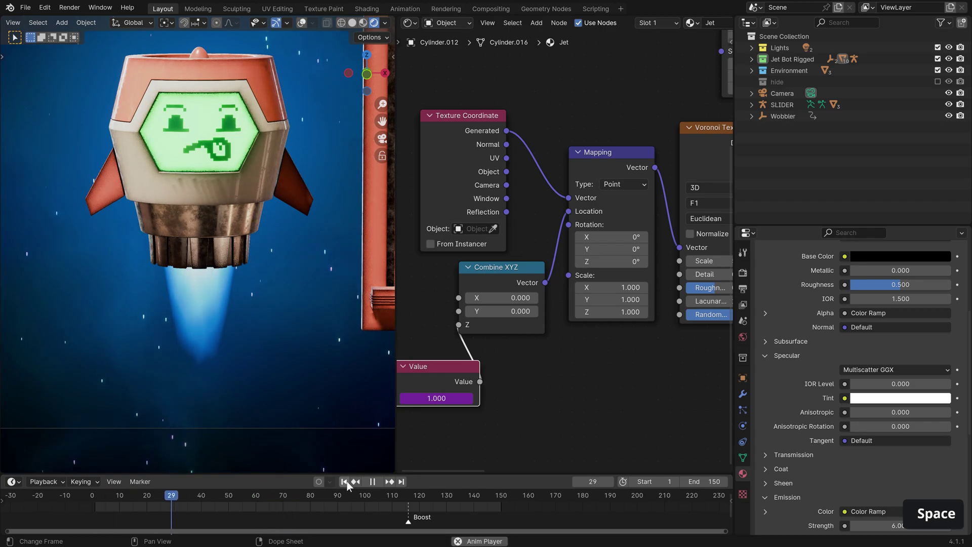
pyautogui.press('space')
pyautogui.moveTo(495, 367); pyautogui.dragTo(562, 337, button='middle')
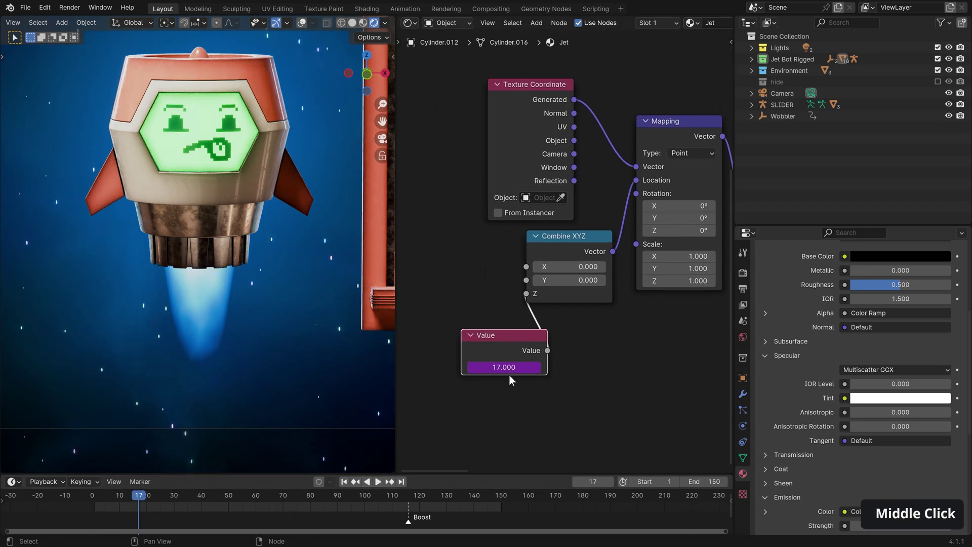
# Step: Change the Value node's driver expression to frame / 10 and play the animation
pyautogui.rightClick(506, 367)
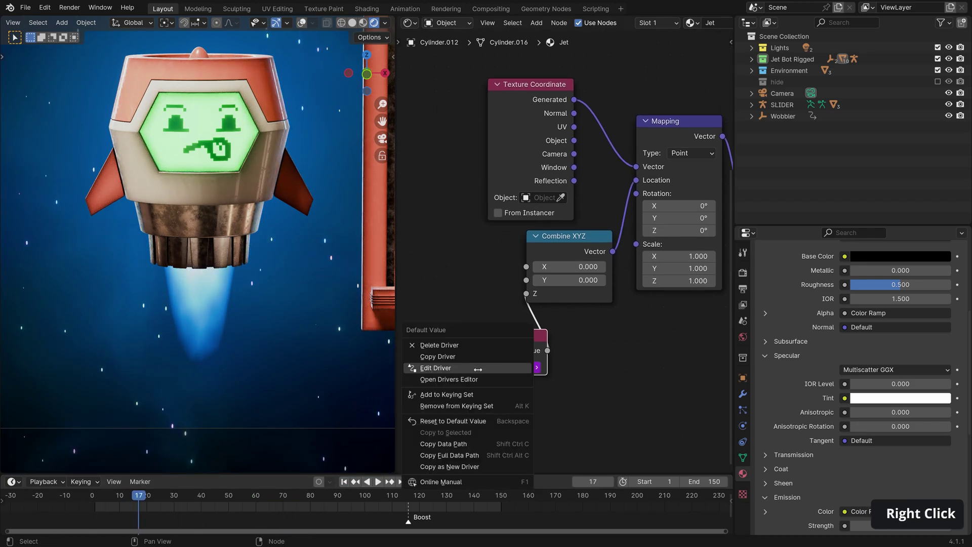
pyautogui.click(478, 368)
pyautogui.click(417, 432)
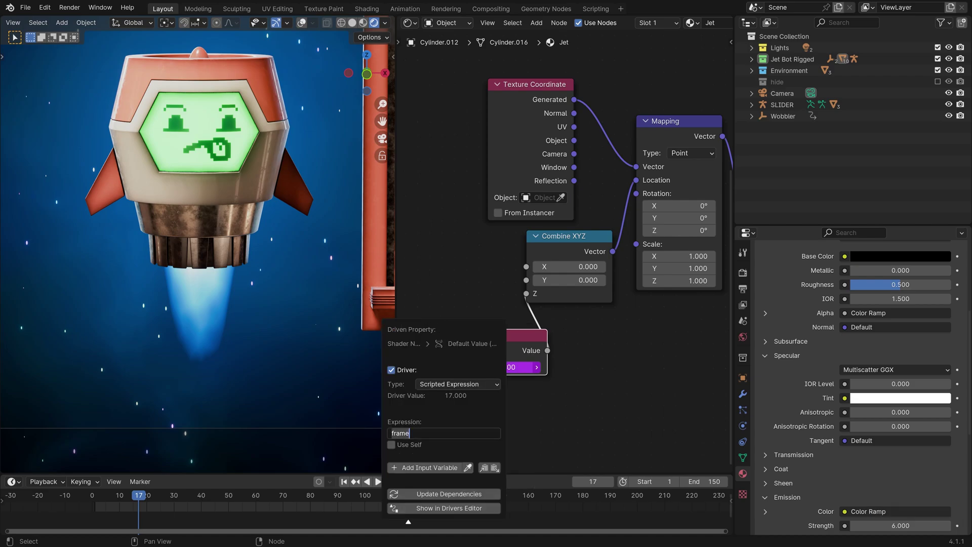
pyautogui.write('/ ')
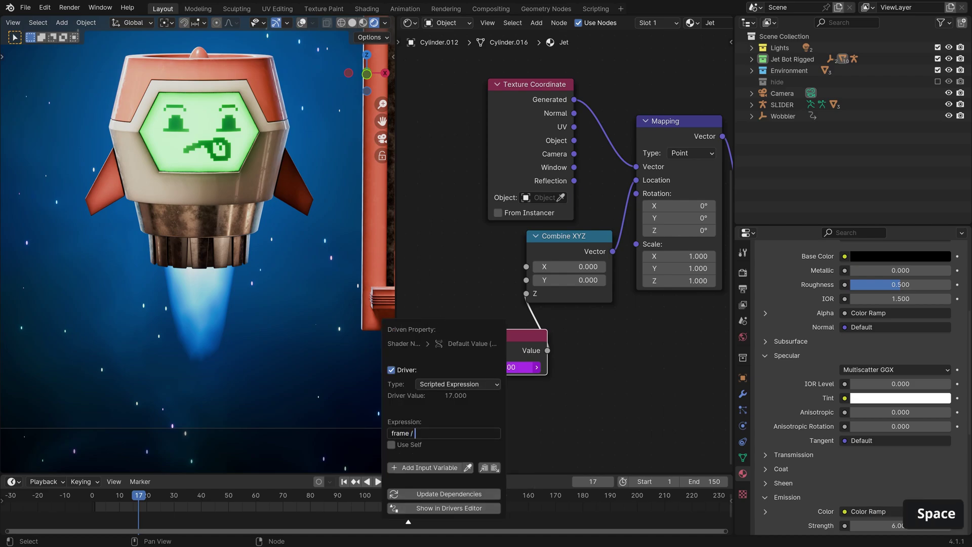
pyautogui.write('10')
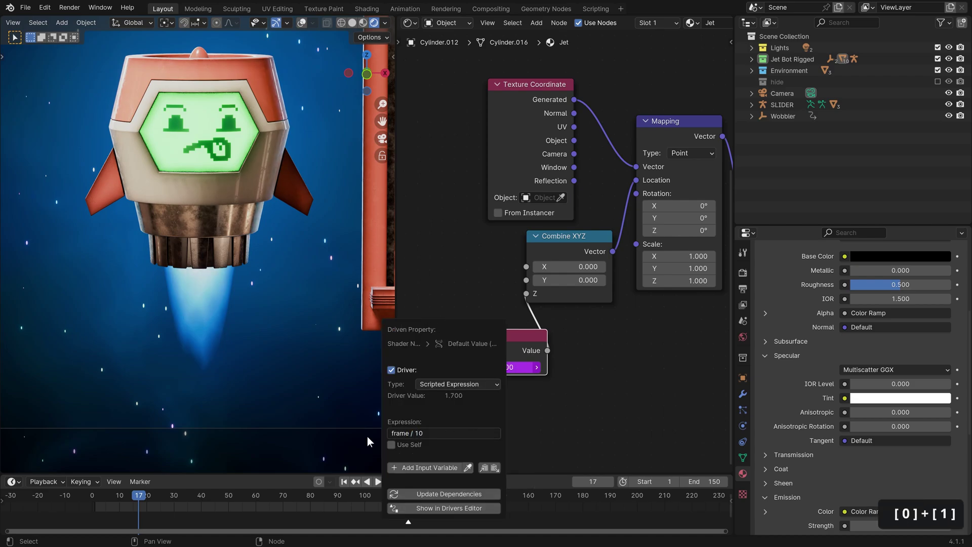
pyautogui.press('space')
pyautogui.press('space')
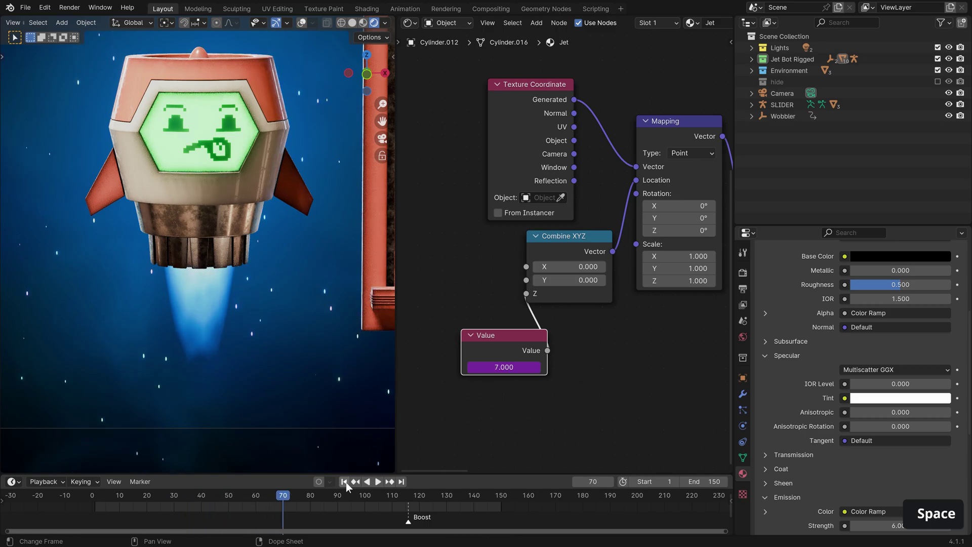
# Step: From frame 1, lower the Mapping node's Scale Z below 1 and preview the flame
pyautogui.click(346, 482)
pyautogui.moveTo(568, 365); pyautogui.dragTo(481, 375, button='middle')
pyautogui.scroll(3, 567, 353)
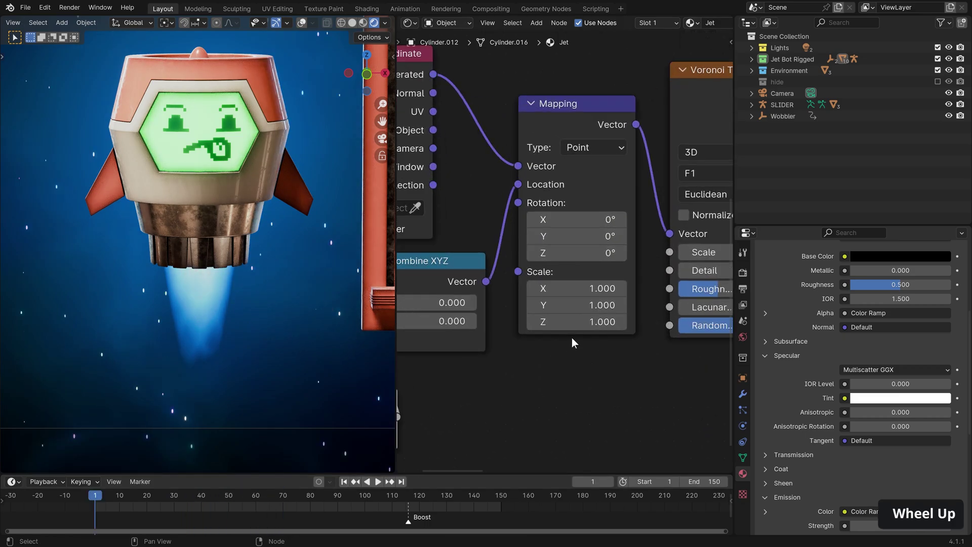
pyautogui.moveTo(577, 327)
pyautogui.keyDown('shift'); pyautogui.mouseDown()
pyautogui.moveTo(554, 327)
pyautogui.moveTo(566, 327)
pyautogui.mouseUp(); pyautogui.keyUp('shift')
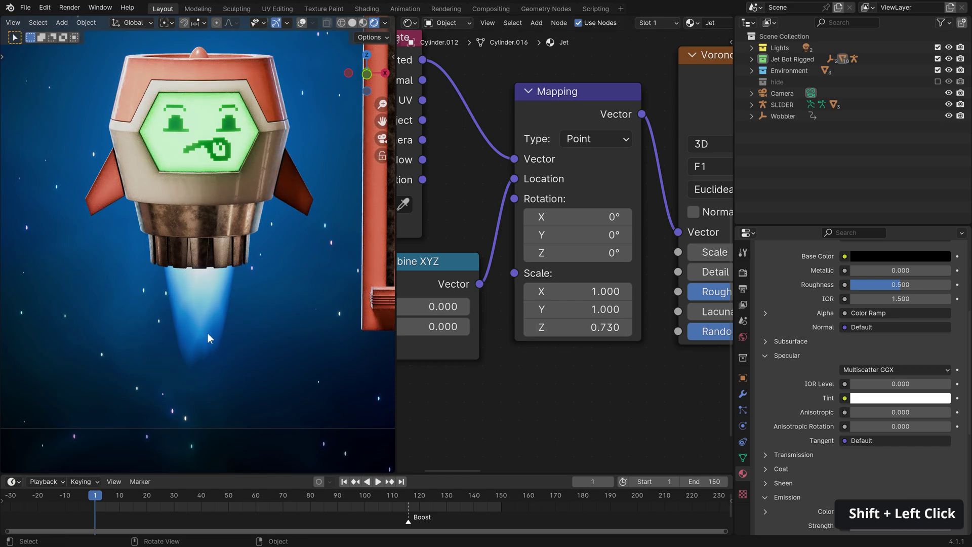
pyautogui.press('space')
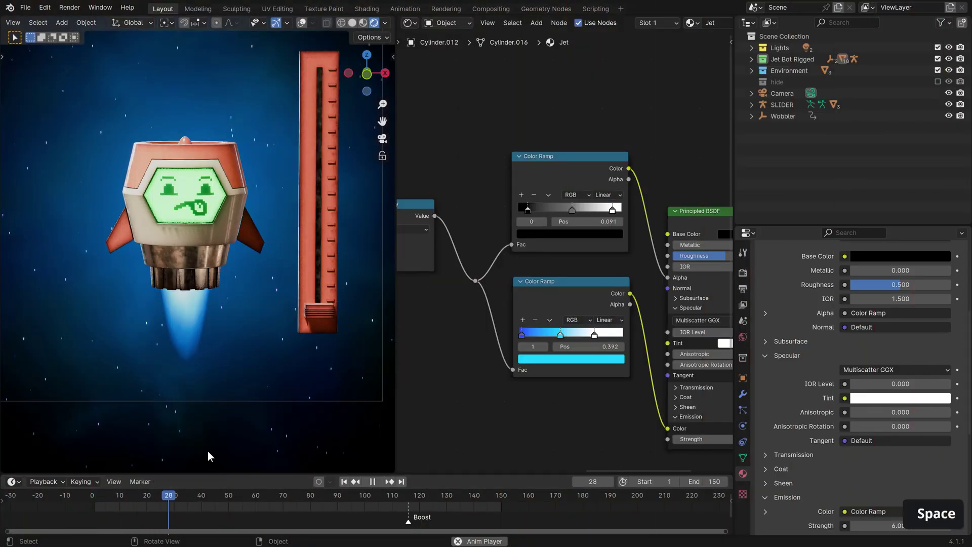
pyautogui.press('space')
# Step: Set both the top and bottom Color Ramps to Ease interpolation
pyautogui.scroll(1, 573, 203)
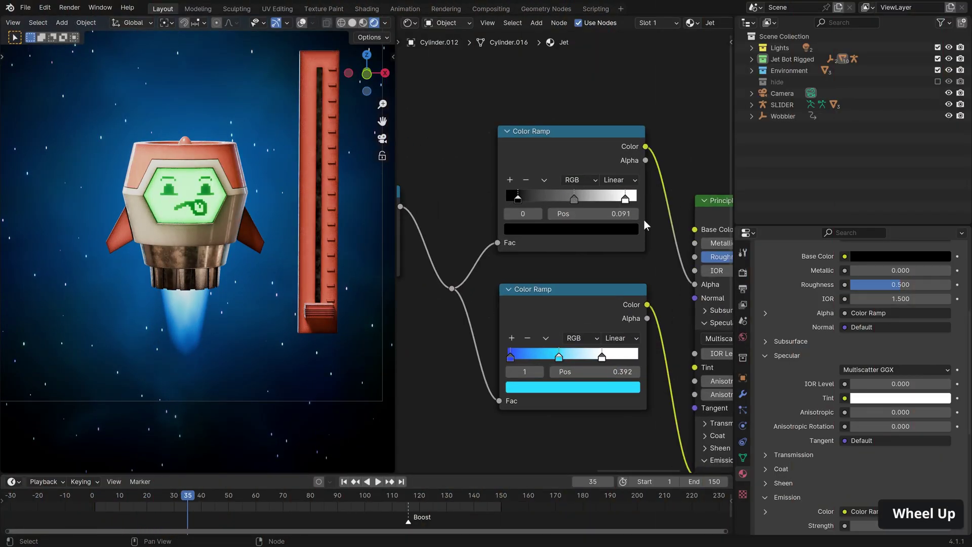
pyautogui.moveTo(565, 143); pyautogui.dragTo(568, 138)
pyautogui.scroll(1, 644, 260)
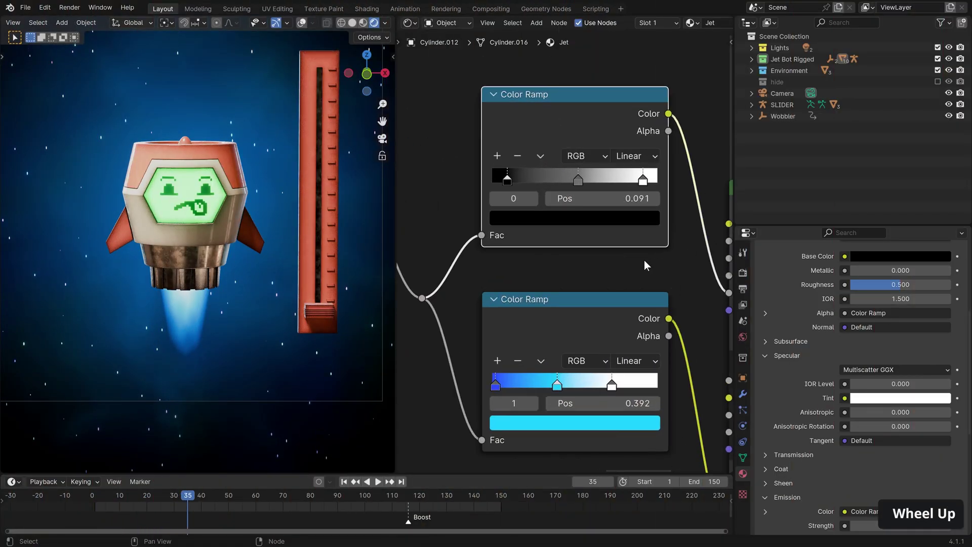
pyautogui.scroll(1, 628, 209)
pyautogui.click(604, 131)
pyautogui.click(616, 168)
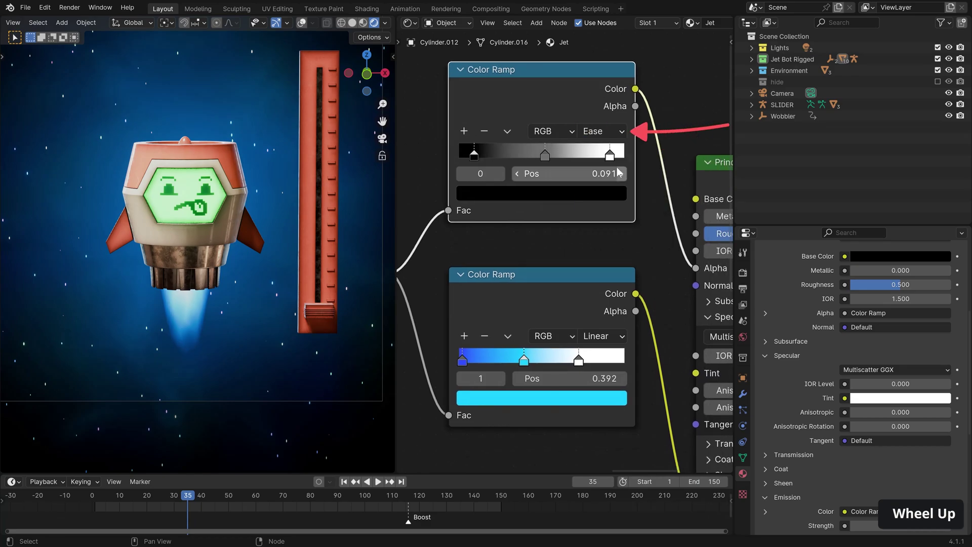
pyautogui.click(612, 335)
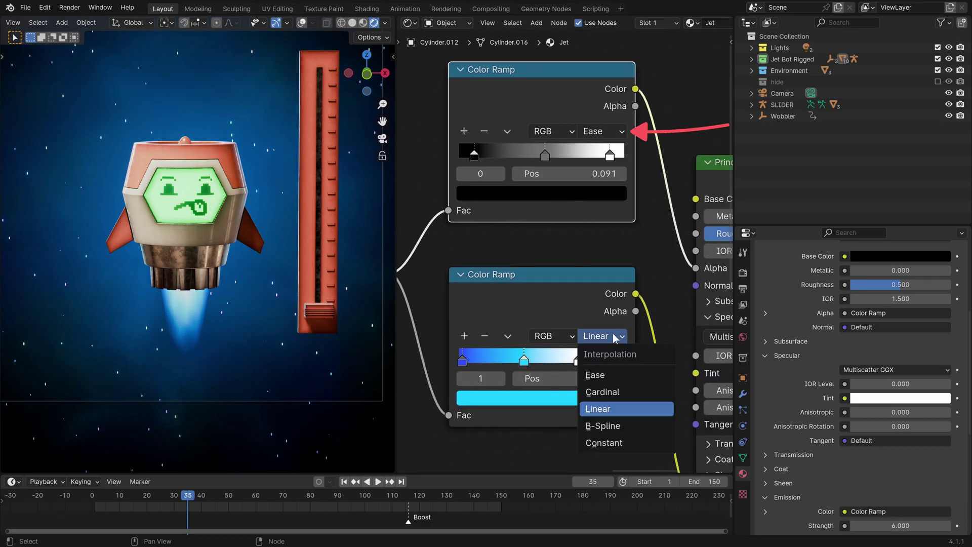
pyautogui.click(621, 376)
# Step: Fit the whole Jet node tree in view and maximize the node editor
pyautogui.scroll(-6, 545, 227)
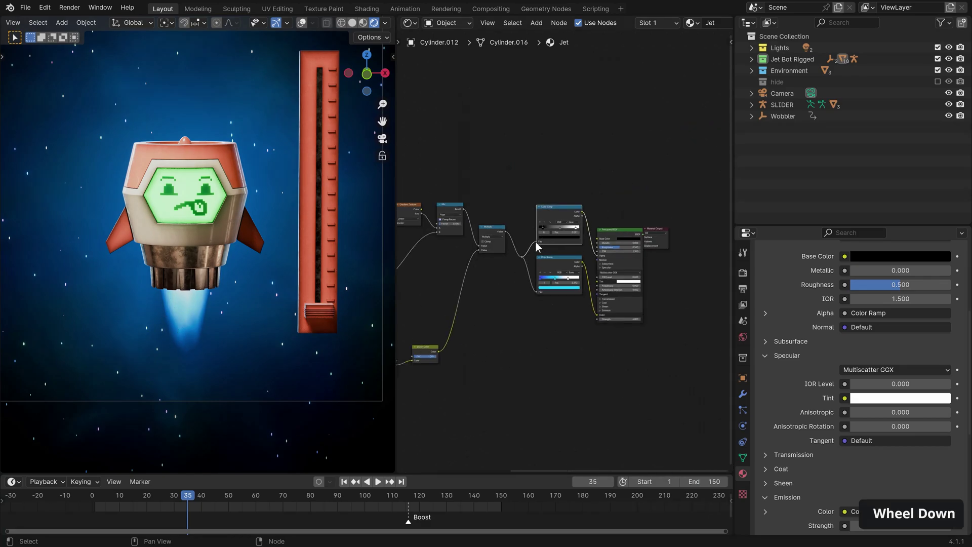
pyautogui.moveTo(535, 242); pyautogui.dragTo(577, 217, button='middle')
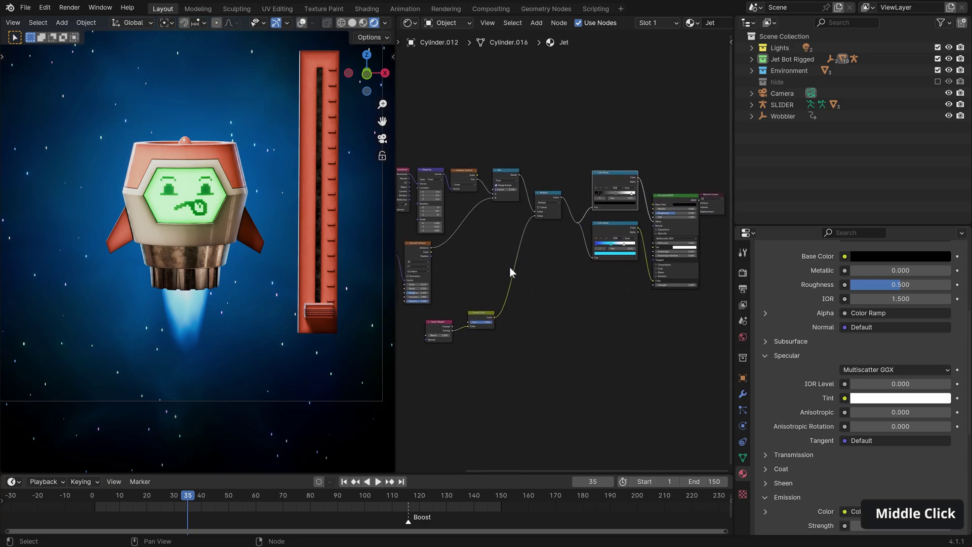
pyautogui.hotkey('ctrl', 'space')
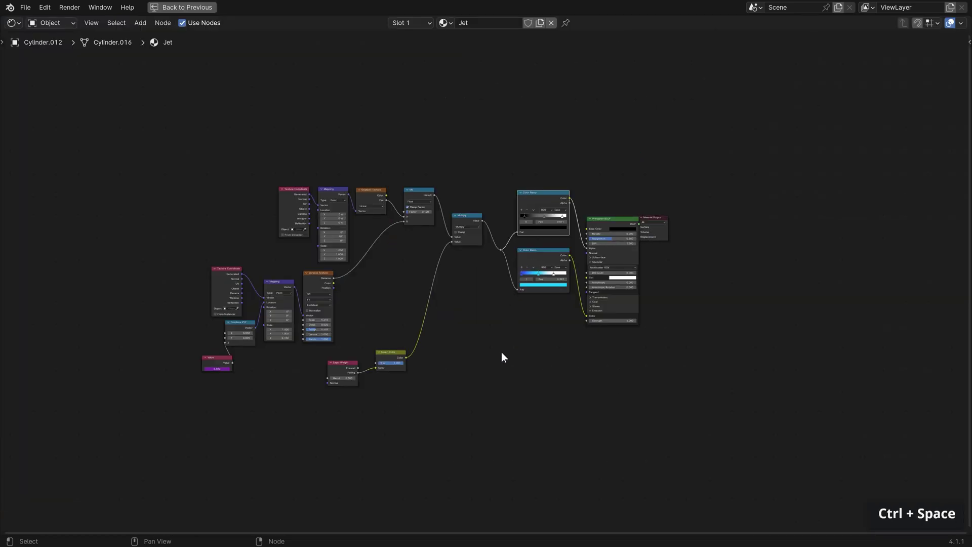
# Step: Add a Frame node and duplicate it into four frames
pyautogui.scroll(5, 501, 355)
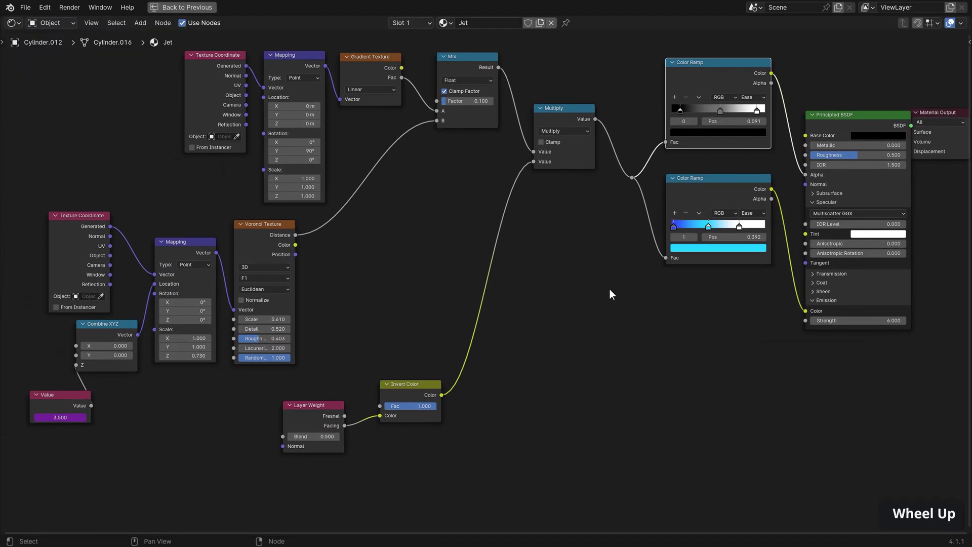
pyautogui.hotkey('shift', 'a')
pyautogui.moveTo(580, 439)
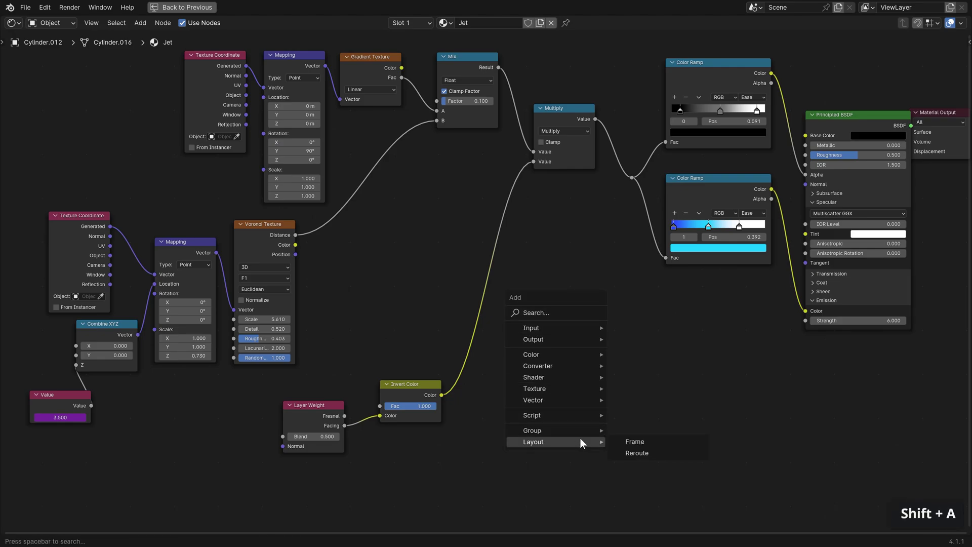
pyautogui.click(660, 441)
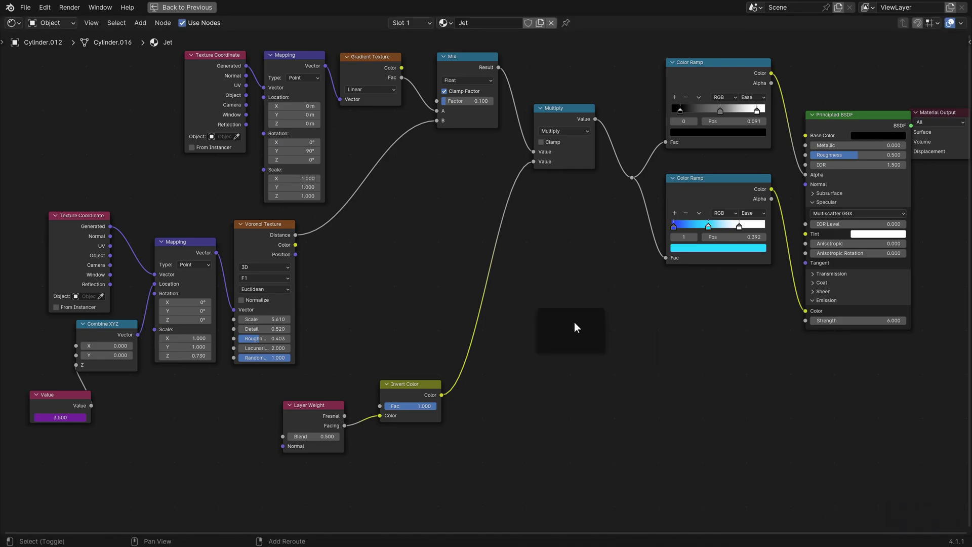
pyautogui.hotkey('shift', 'd')
pyautogui.hotkey('shift', 'd')
pyautogui.hotkey('shift', 'd')
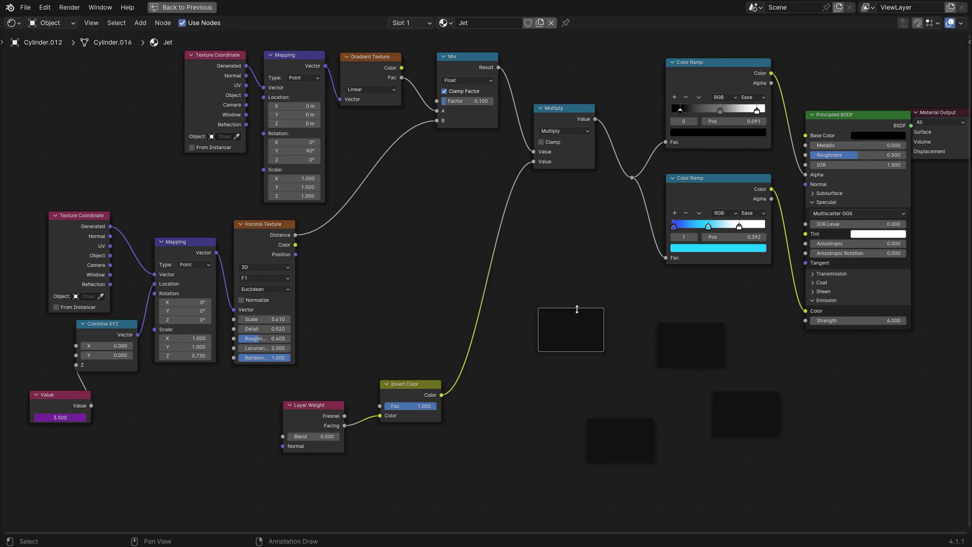
# Step: Label a frame LINEAR FALLOFF and move the three gradient texture nodes into it
pyautogui.write('NEAR FALLOFF')
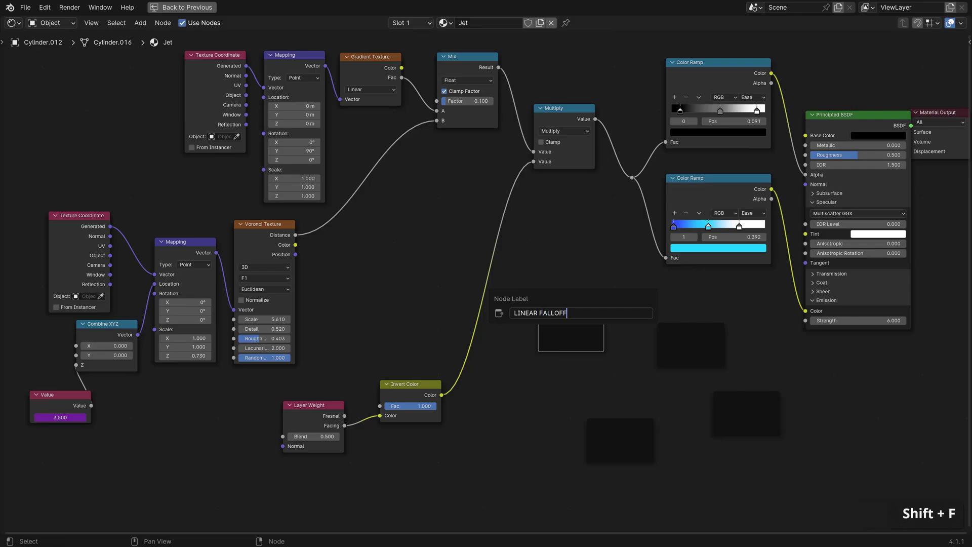
pyautogui.press('Return')
pyautogui.press('g')
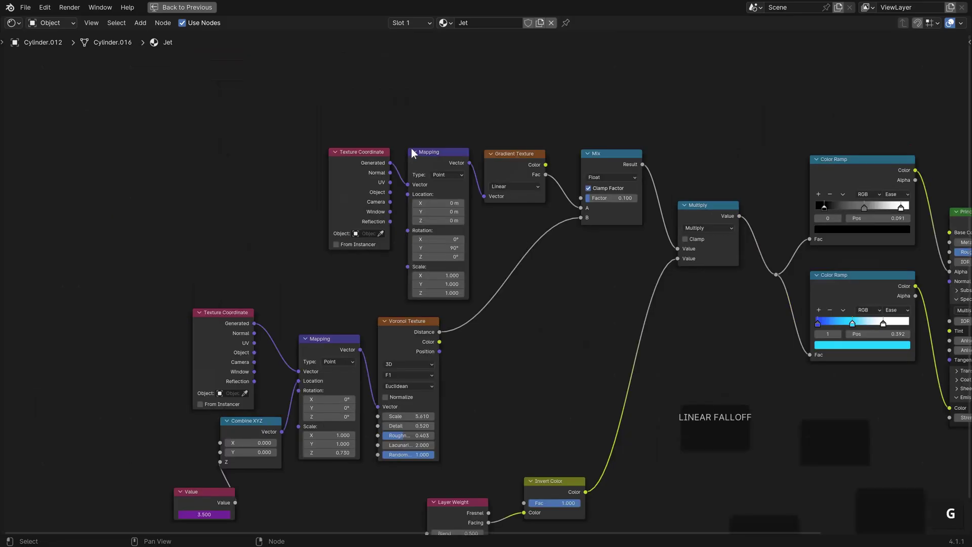
pyautogui.click(354, 82)
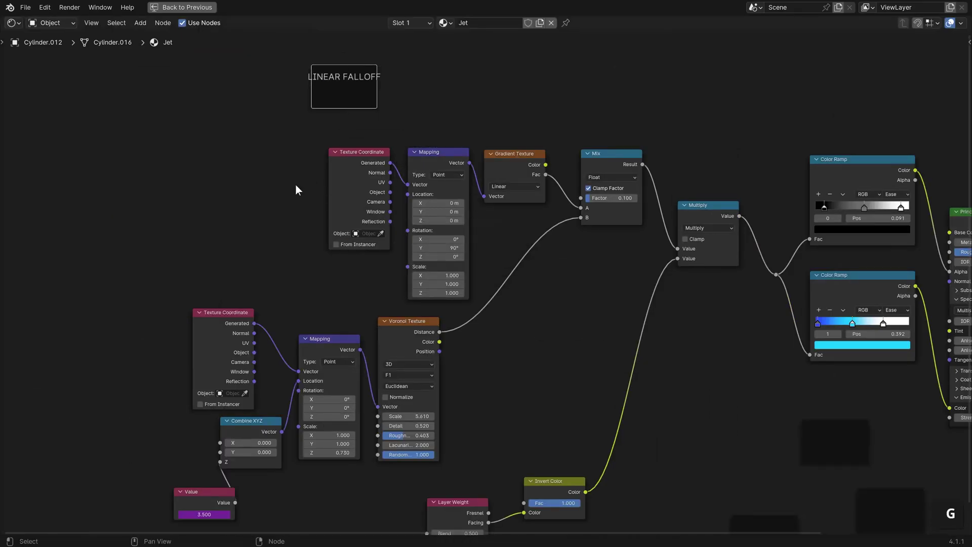
pyautogui.moveTo(249, 156); pyautogui.dragTo(506, 218)
pyautogui.moveTo(519, 175); pyautogui.dragTo(342, 95)
pyautogui.click(342, 95)
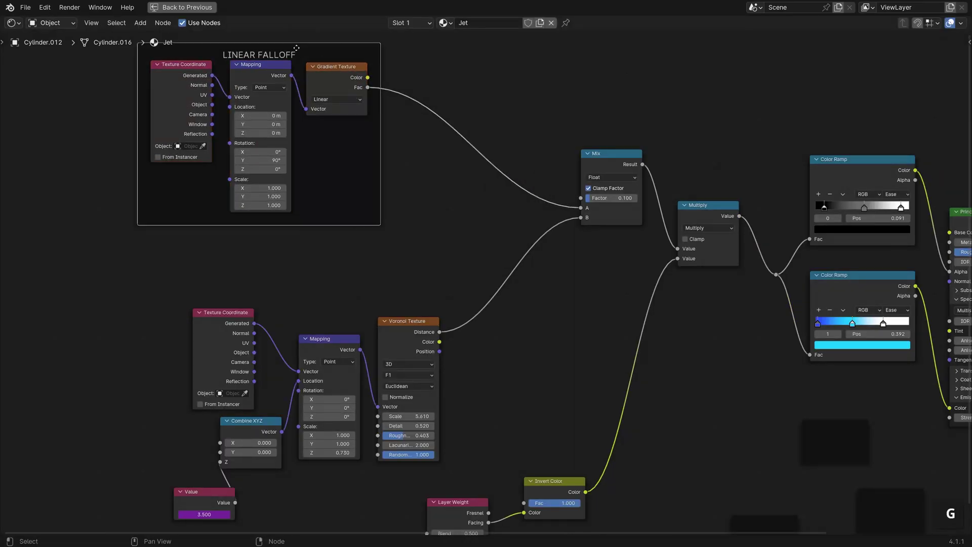
pyautogui.moveTo(263, 51); pyautogui.dragTo(372, 95)
# Step: Label a frame MATH and move the Mix and Multiply nodes into it
pyautogui.moveTo(838, 423); pyautogui.dragTo(707, 340, button='middle')
pyautogui.press('F2')
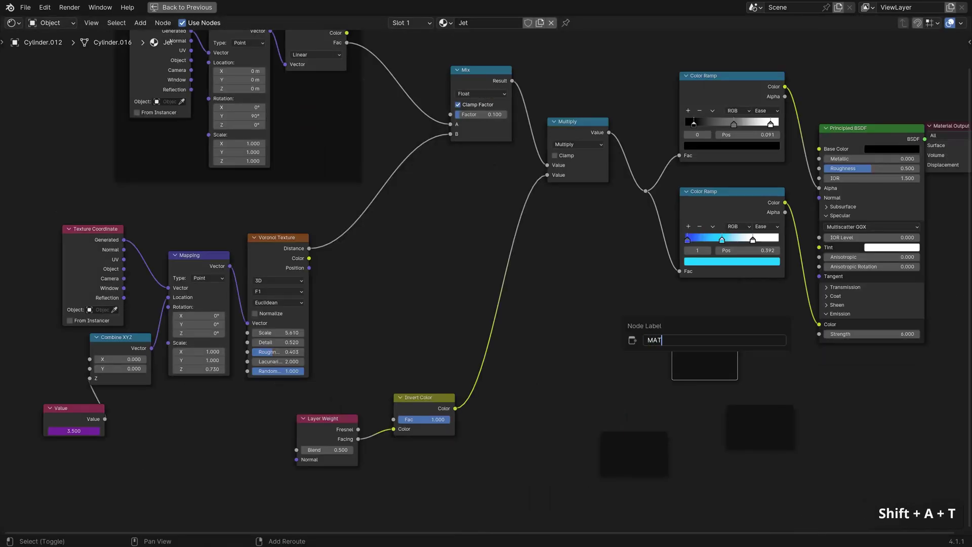
pyautogui.write('MATH')
pyautogui.press('Return')
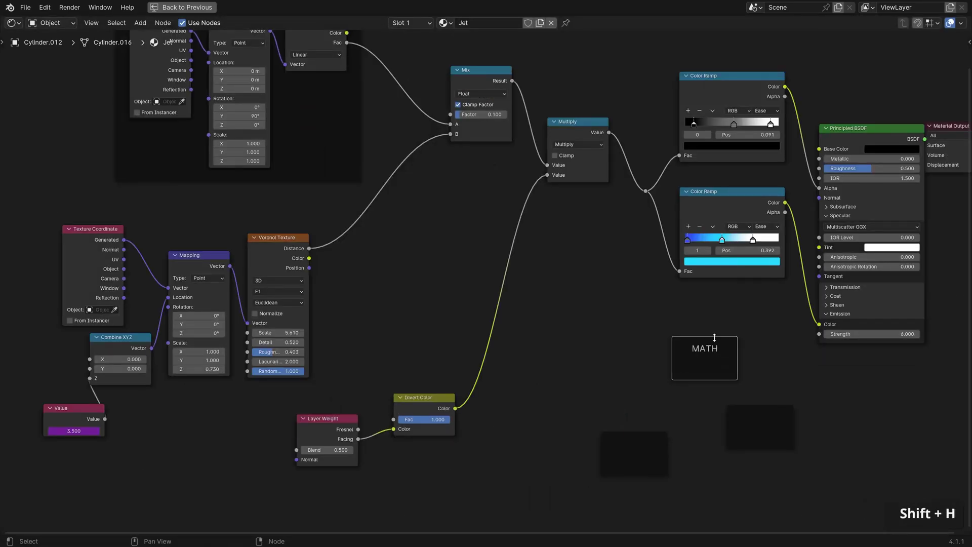
pyautogui.moveTo(714, 340); pyautogui.dragTo(534, 45)
pyautogui.moveTo(460, 101); pyautogui.dragTo(574, 201)
pyautogui.moveTo(637, 502); pyautogui.dragTo(617, 348, button='middle')
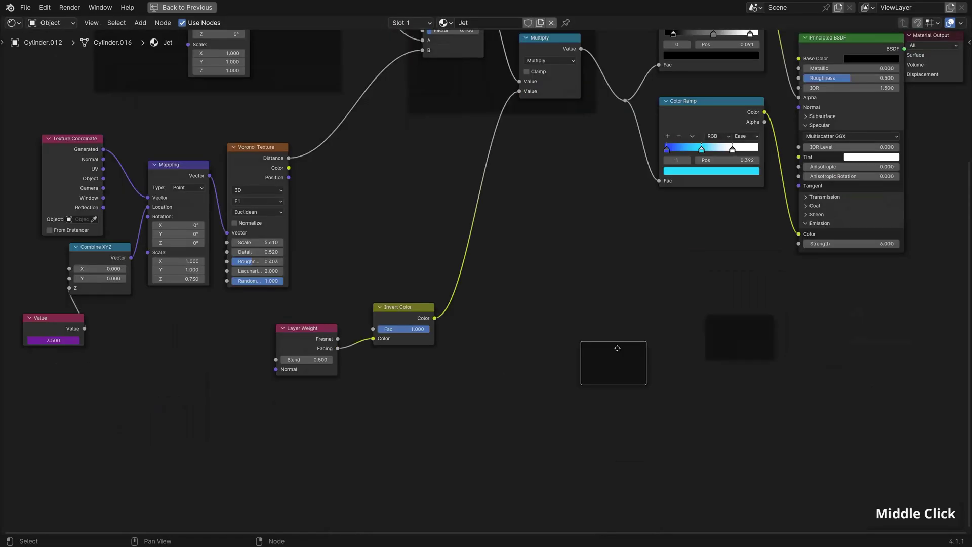
# Step: Label a frame TEXTURE and place the four Voronoi texture nodes inside it
pyautogui.press('F2')
pyautogui.write('TEXTURE')
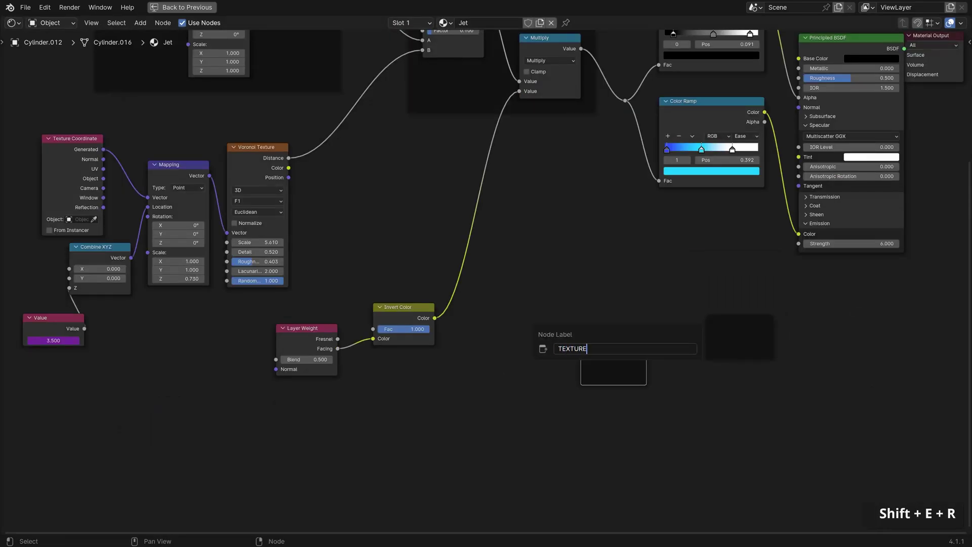
pyautogui.press('Return')
pyautogui.moveTo(613, 372); pyautogui.dragTo(158, 148)
pyautogui.moveTo(93, 207); pyautogui.dragTo(202, 245, button='middle')
pyautogui.moveTo(453, 297); pyautogui.dragTo(138, 226)
pyautogui.press('g')
pyautogui.click(74, 157)
pyautogui.press('g')
pyautogui.click(189, 223)
# Step: Label the last frame SIDE FALLOFF and move Layer Weight and Invert Color into it
pyautogui.moveTo(847, 375); pyautogui.dragTo(693, 380)
pyautogui.press('F2')
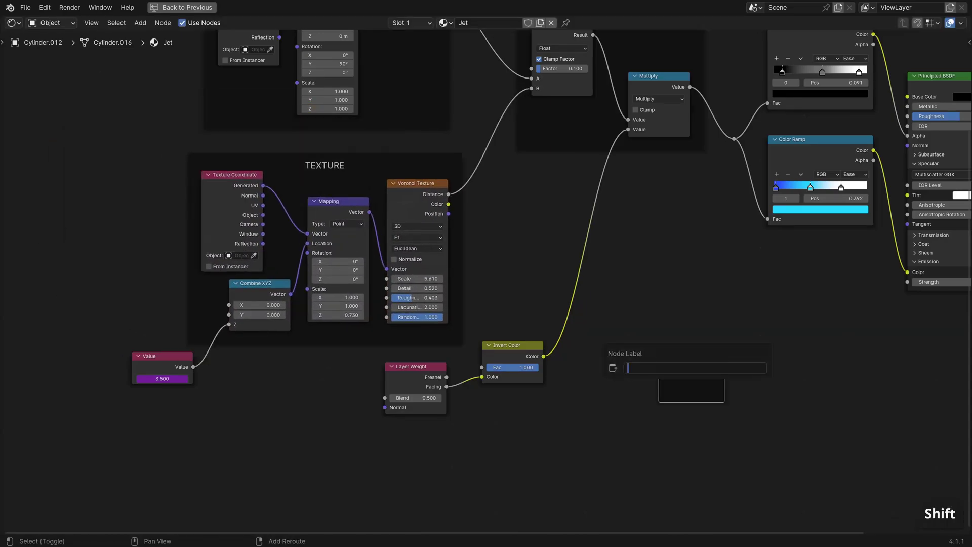
pyautogui.write('SIDE FALLOFF')
pyautogui.press('Return')
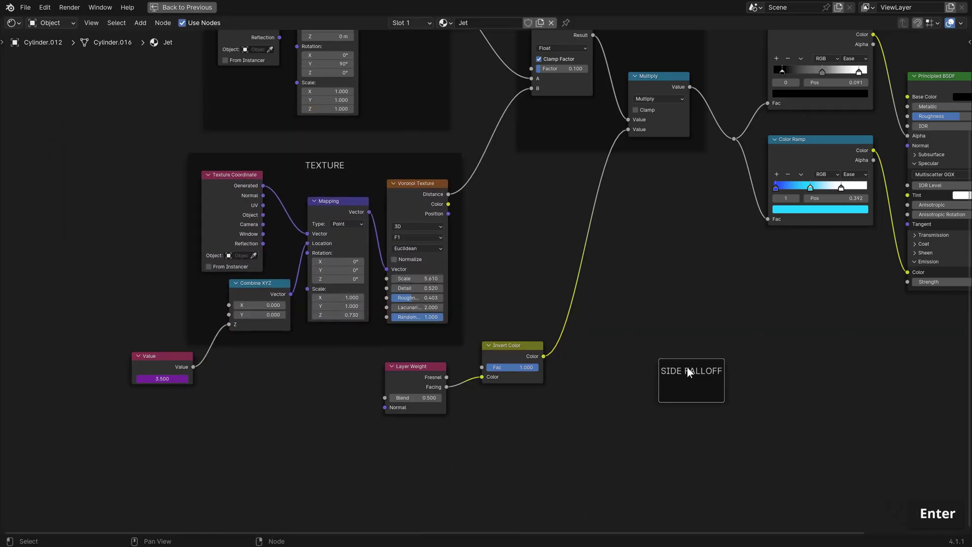
pyautogui.press('g')
pyautogui.click(604, 229)
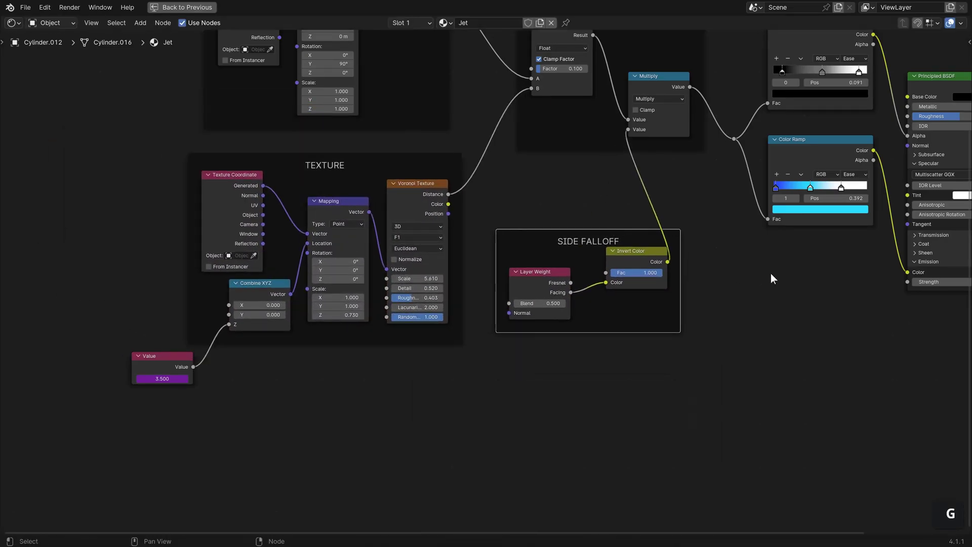
pyautogui.scroll(-3, 753, 382)
# Step: Restore the normal layout, scrub the jet bot animation to frame 49 and zoom out
pyautogui.hotkey('ctrl', 'space')
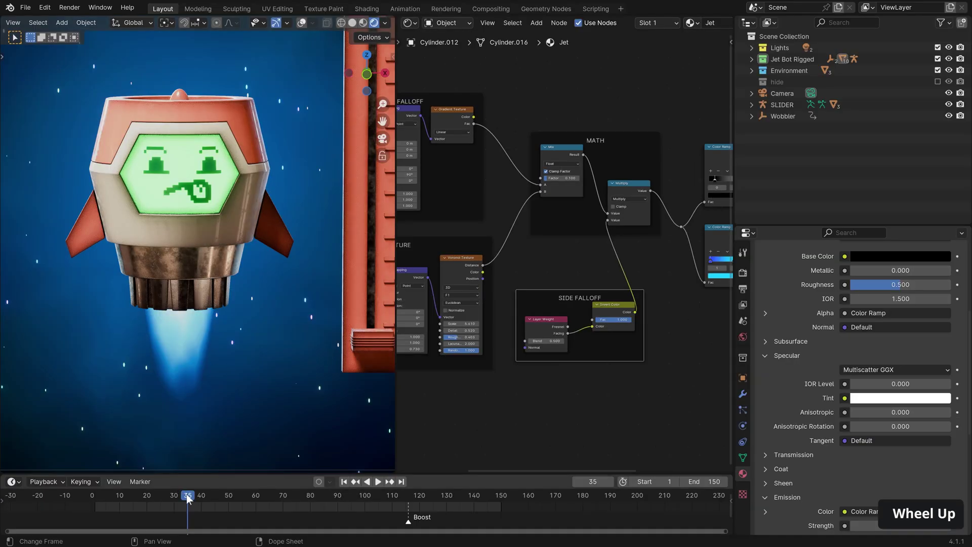
pyautogui.moveTo(188, 499); pyautogui.dragTo(225, 498)
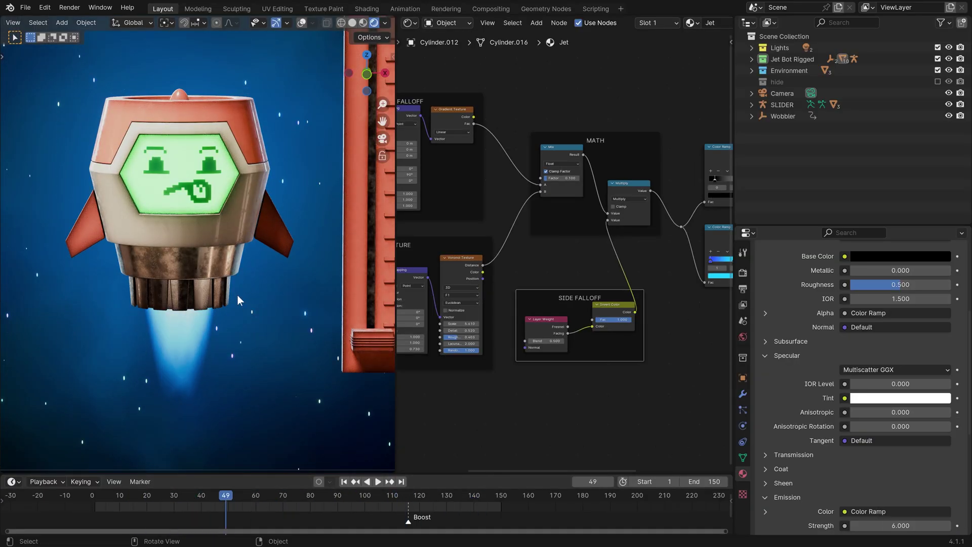
pyautogui.scroll(-2, 299, 275)
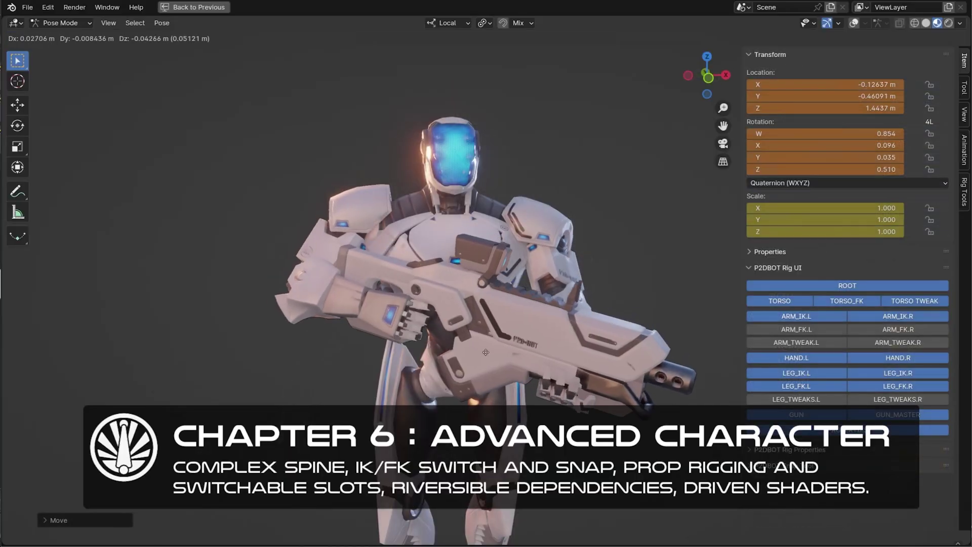
# Step: Confirm the GUN_MASTER bone's new gun position on the P2DBOT rig
pyautogui.click(467, 353)
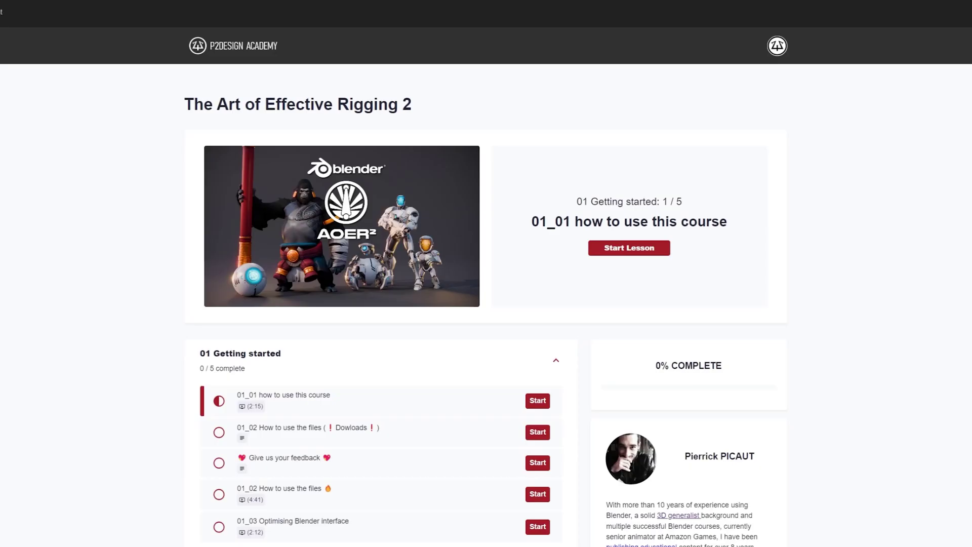
# Step: Scroll down The Art of Effective Rigging 2 course page to its lesson list
pyautogui.scroll(-4, 486, 284)
pyautogui.scroll(-10, 486, 284)
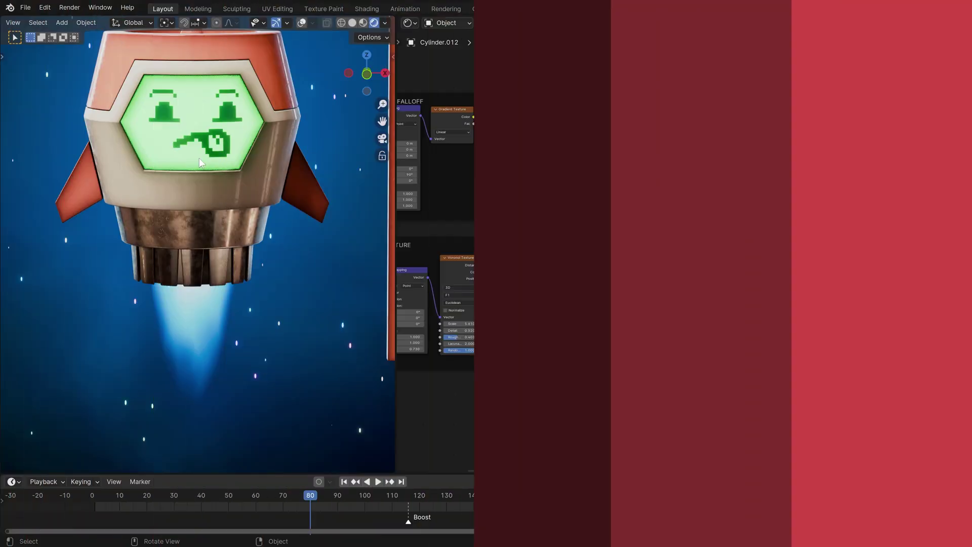
# Step: Play to frame 110, unhide all objects, select the white exhaust cone and enable viewport overlays
pyautogui.press('space')
pyautogui.press('space')
pyautogui.scroll(-3, 199, 159)
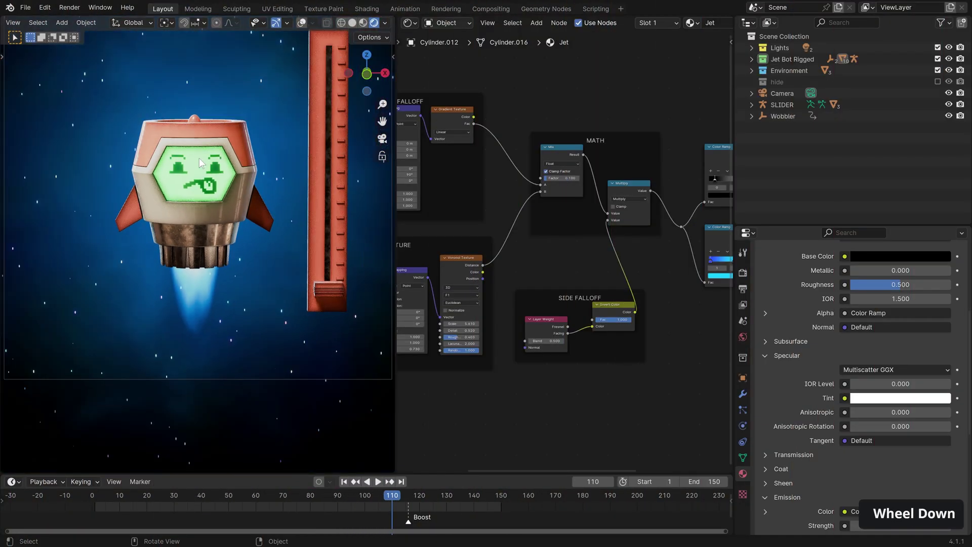
pyautogui.keyDown('shift'); pyautogui.moveTo(199, 158); pyautogui.dragTo(211, 181, button='middle'); pyautogui.keyUp('shift')
pyautogui.hotkey('alt', 'h')
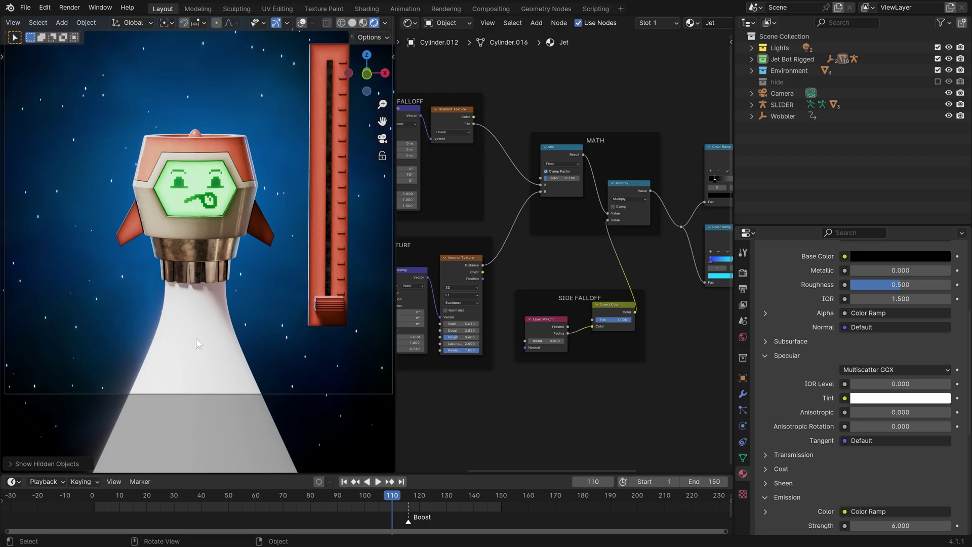
pyautogui.click(208, 308)
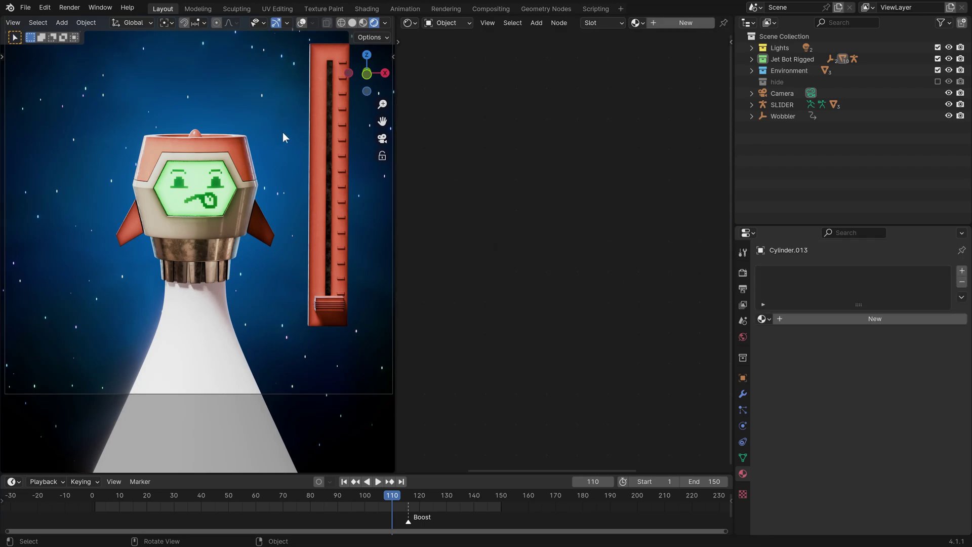
pyautogui.click(305, 23)
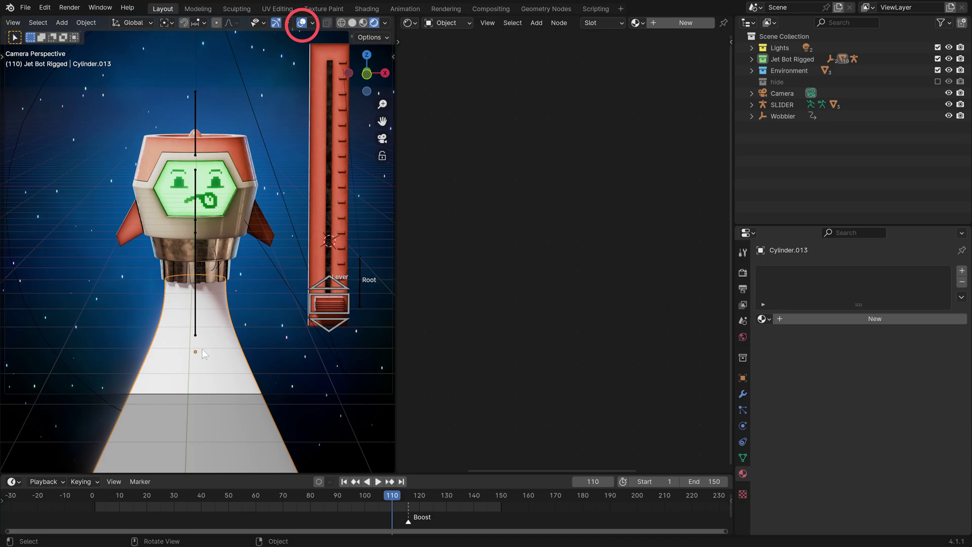
pyautogui.click(743, 473)
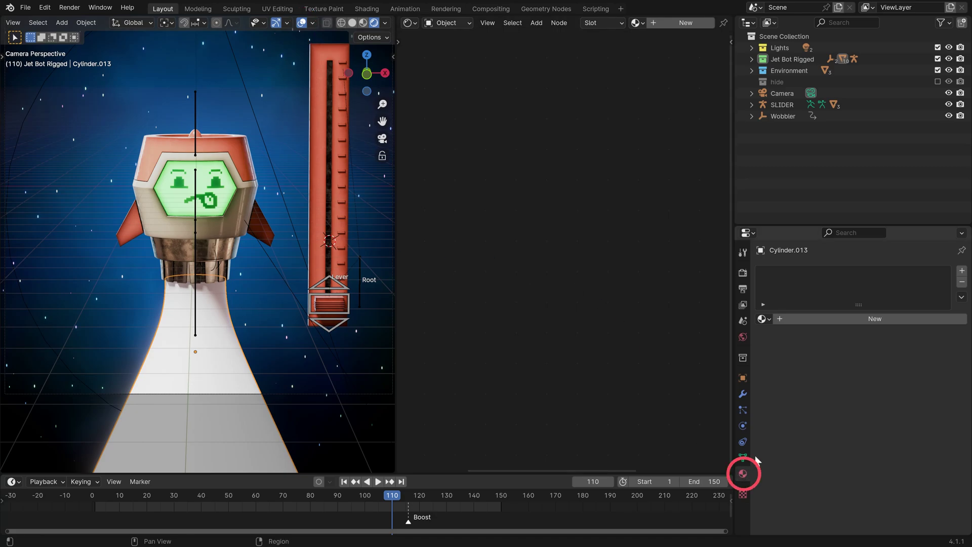
# Step: Give the exhaust cone a new material named Particles
pyautogui.click(861, 320)
pyautogui.doubleClick(792, 270)
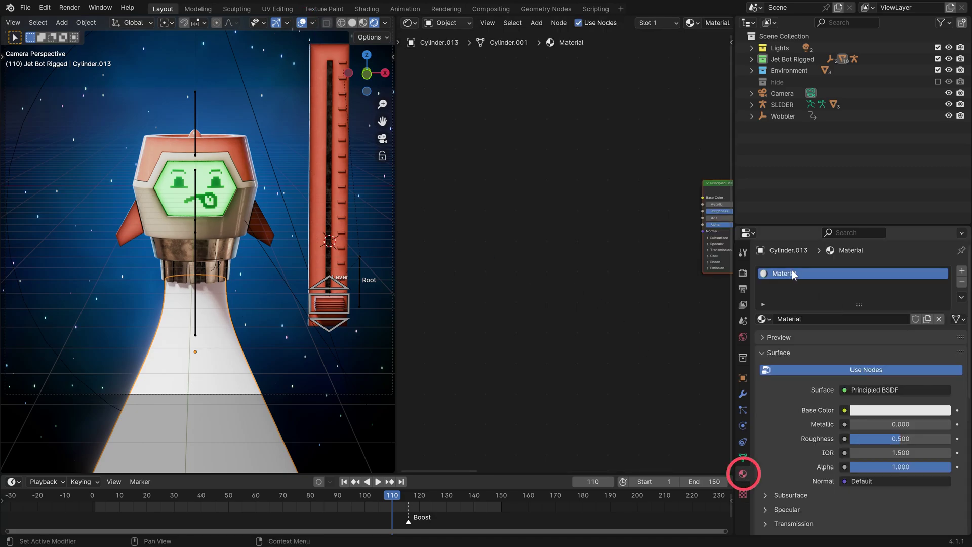
pyautogui.write('Particles')
pyautogui.press('Return')
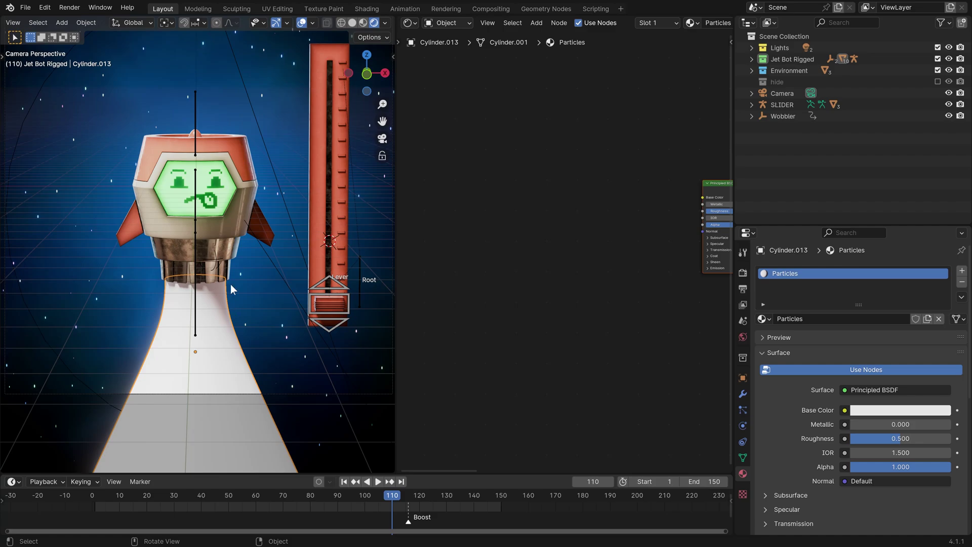
# Step: Copy the jet's Jet material, then reveal and select the exhaust plume Cylinder.013
pyautogui.press('h')
pyautogui.click(212, 293)
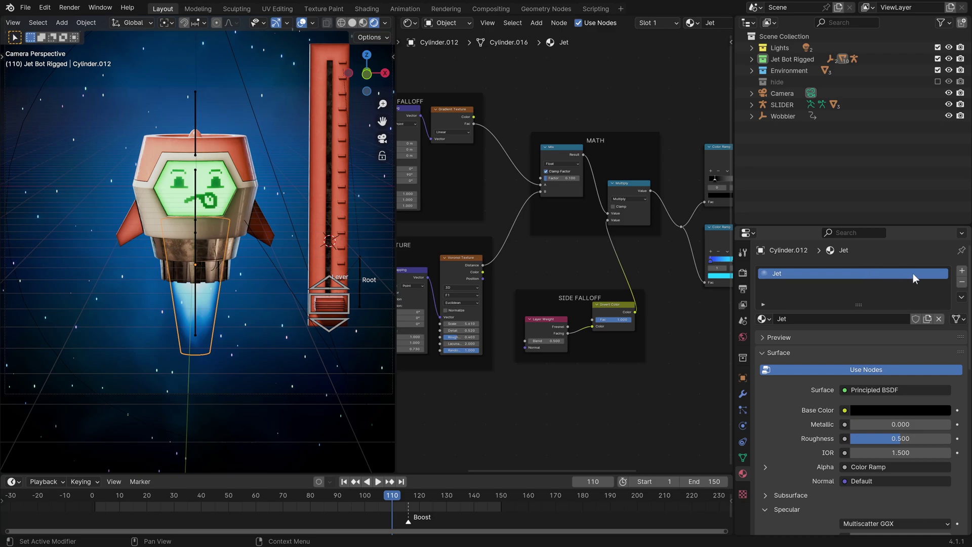
pyautogui.click(961, 297)
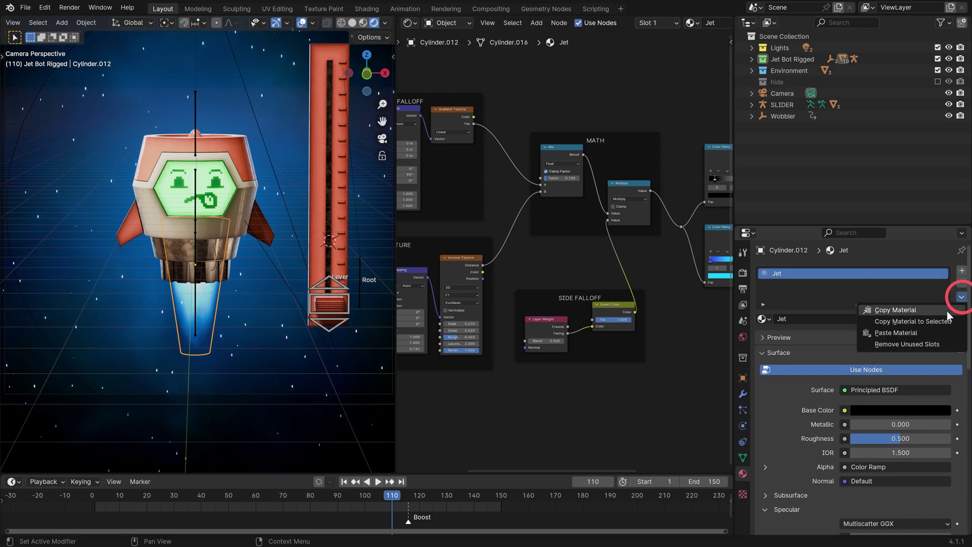
pyautogui.click(950, 311)
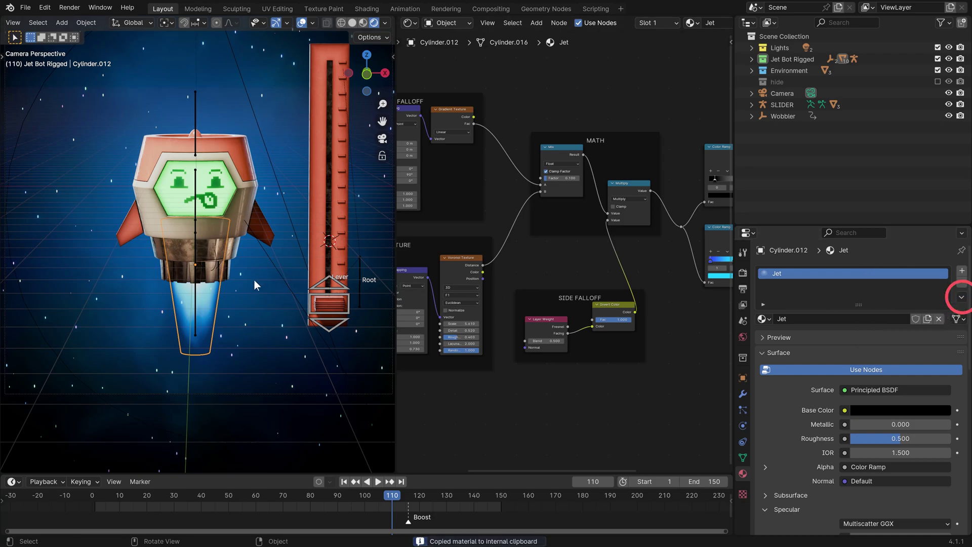
pyautogui.hotkey('alt', 'h')
pyautogui.click(230, 350)
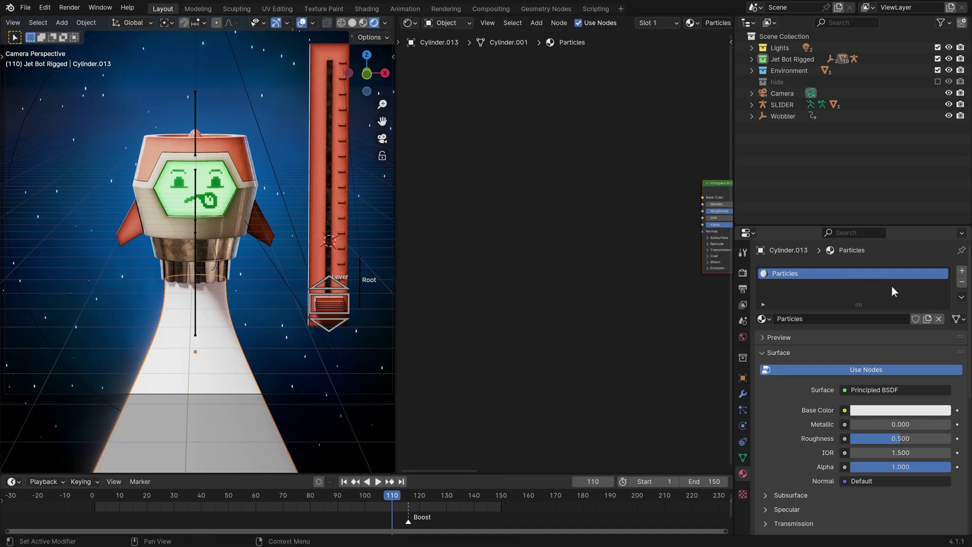
pyautogui.click(961, 298)
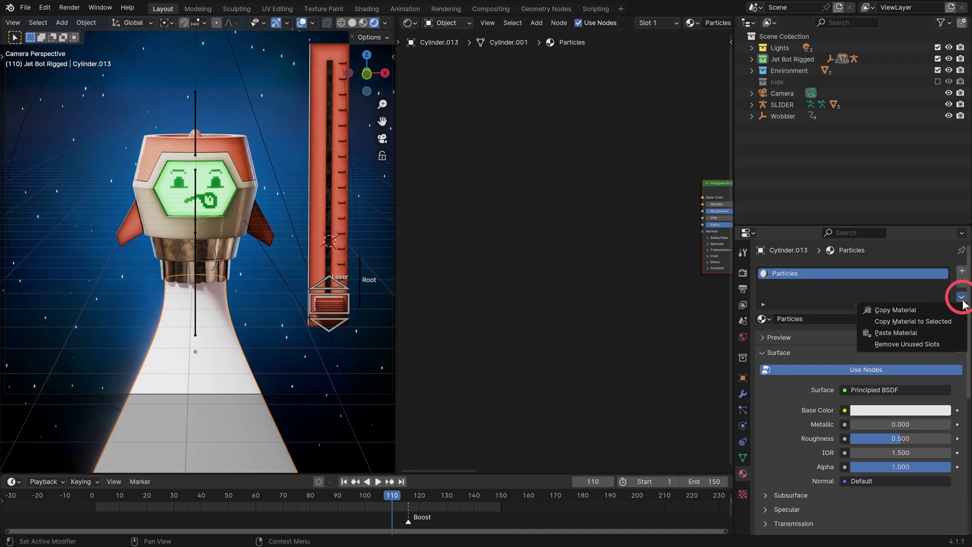
# Step: Paste the Jet material onto the plume and drive its Value node with #frame / 50
pyautogui.click(937, 332)
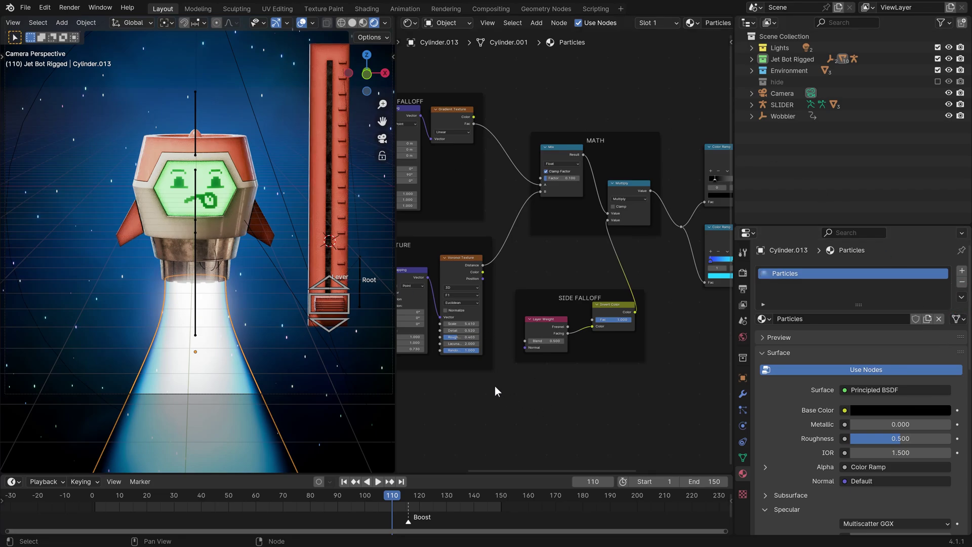
pyautogui.moveTo(494, 386); pyautogui.dragTo(421, 370, button='middle')
pyautogui.scroll(5, 604, 300)
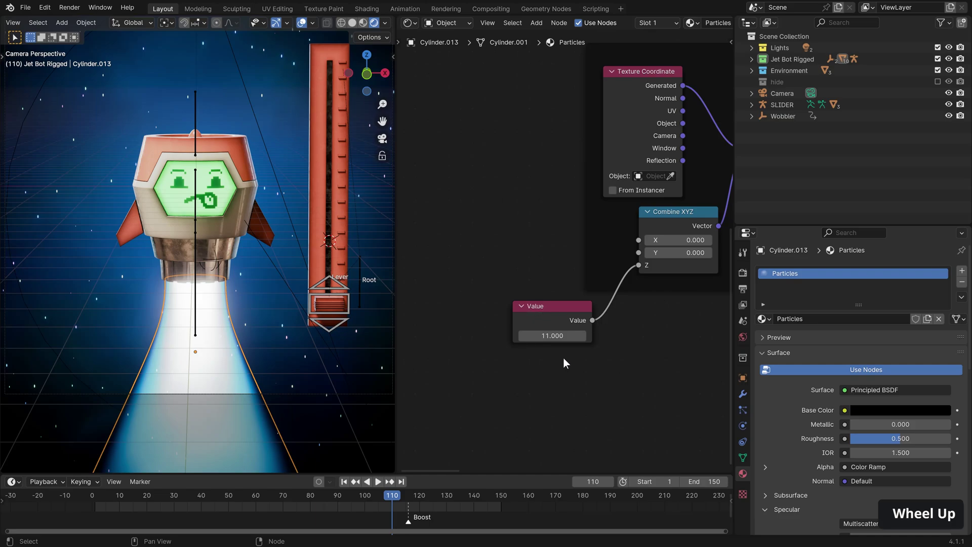
pyautogui.click(552, 336)
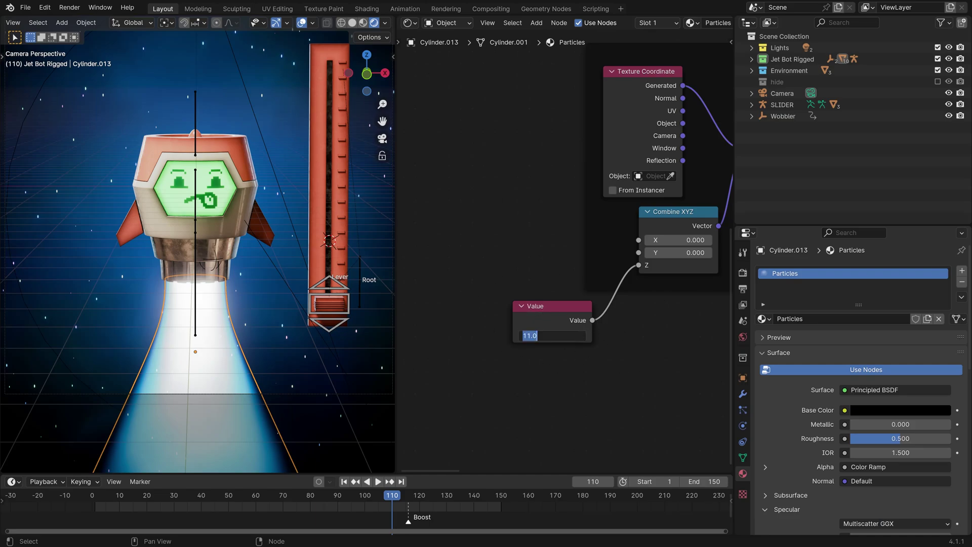
pyautogui.write('#frame')
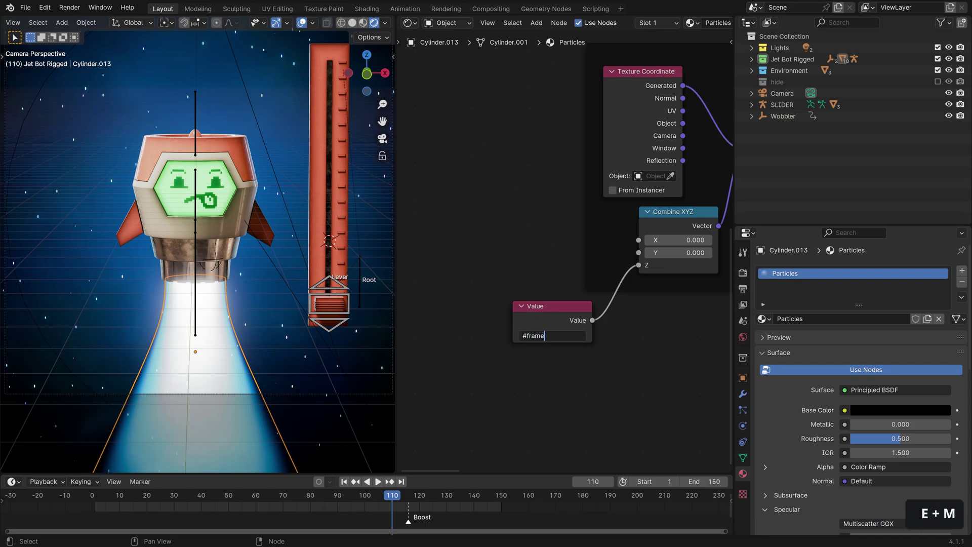
pyautogui.write(' / 50')
pyautogui.press('Return')
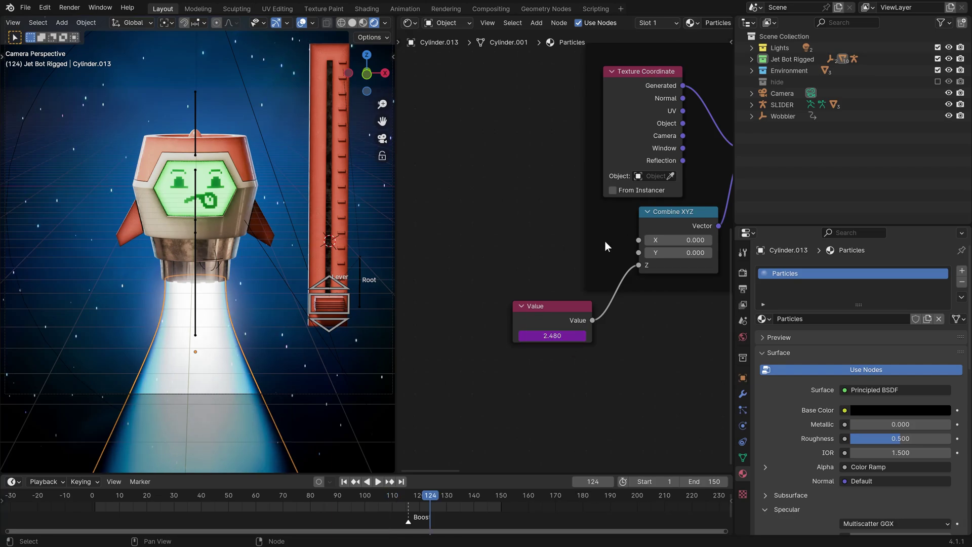
# Step: Raise the Mix factor to 0.589 and the Voronoi scale to 110.010
pyautogui.scroll(-3, 546, 282)
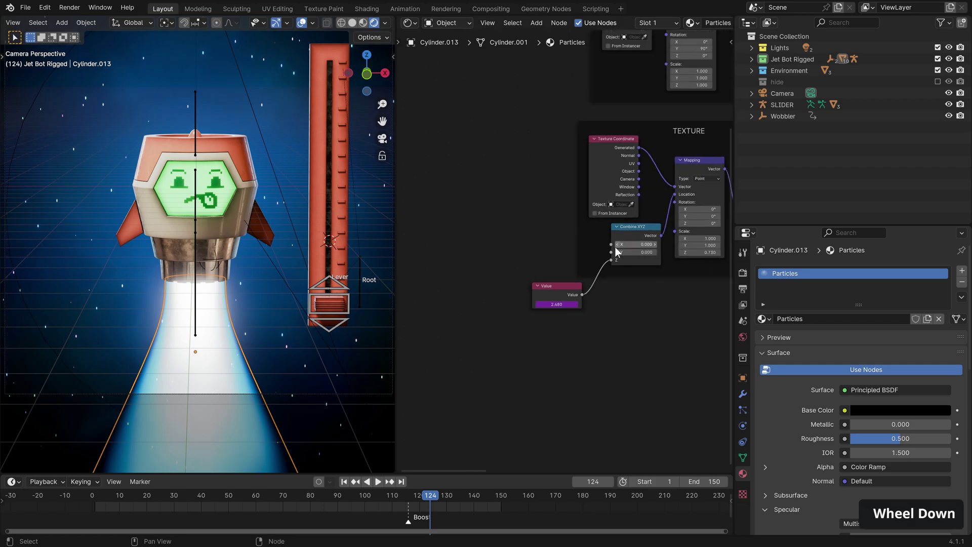
pyautogui.moveTo(719, 182); pyautogui.dragTo(551, 234, button='middle')
pyautogui.moveTo(632, 203); pyautogui.dragTo(594, 256, button='middle')
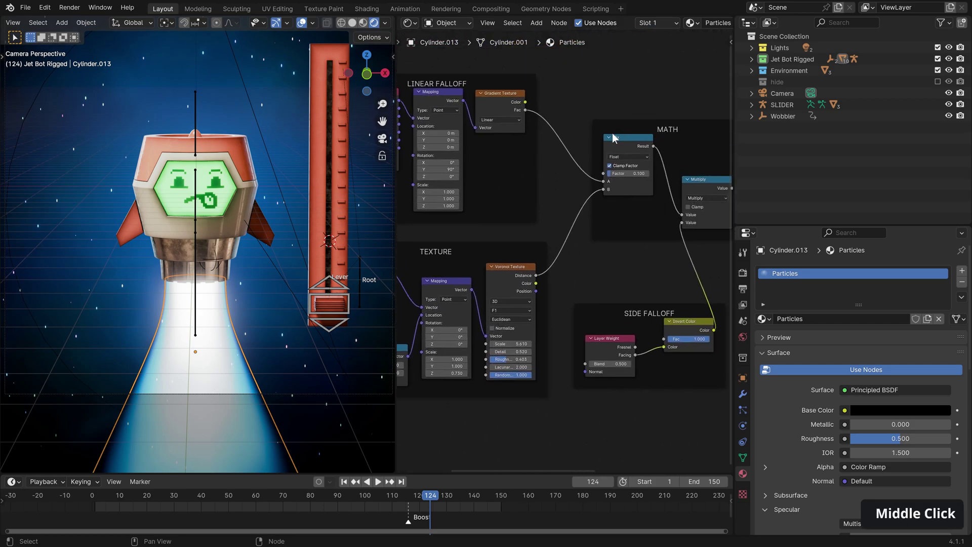
pyautogui.scroll(2, 627, 144)
pyautogui.moveTo(628, 148); pyautogui.dragTo(647, 148)
pyautogui.moveTo(485, 378); pyautogui.dragTo(593, 378)
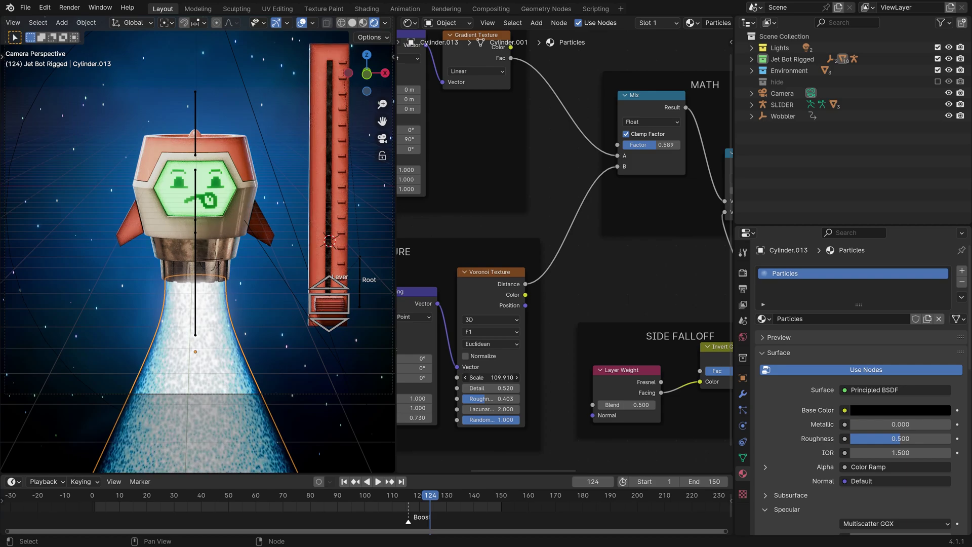
pyautogui.scroll(3, 241, 388)
pyautogui.keyDown('shift'); pyautogui.moveTo(241, 388); pyautogui.dragTo(236, 278, button='middle'); pyautogui.keyUp('shift')
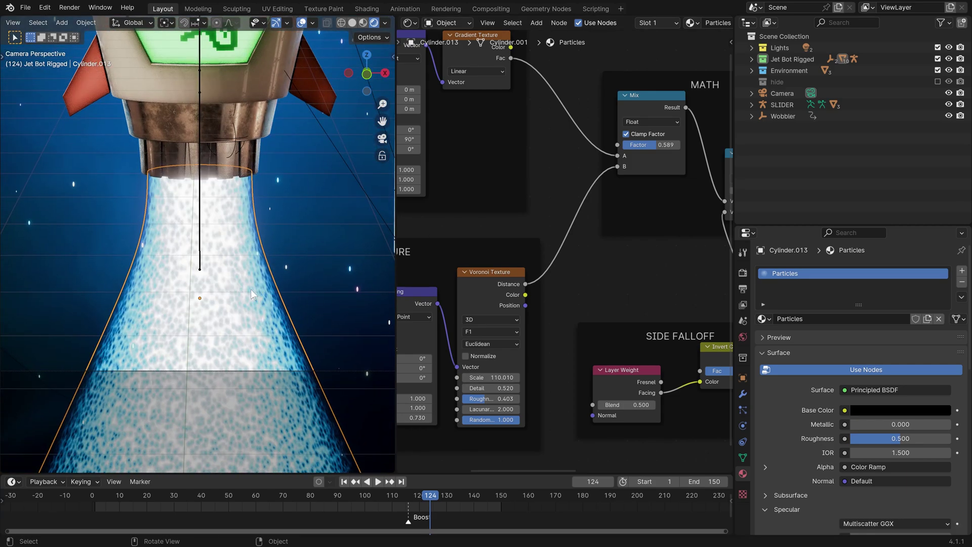
# Step: Insert an Invert Color node between the Voronoi texture and the Mix node
pyautogui.hotkey('shift', 'a')
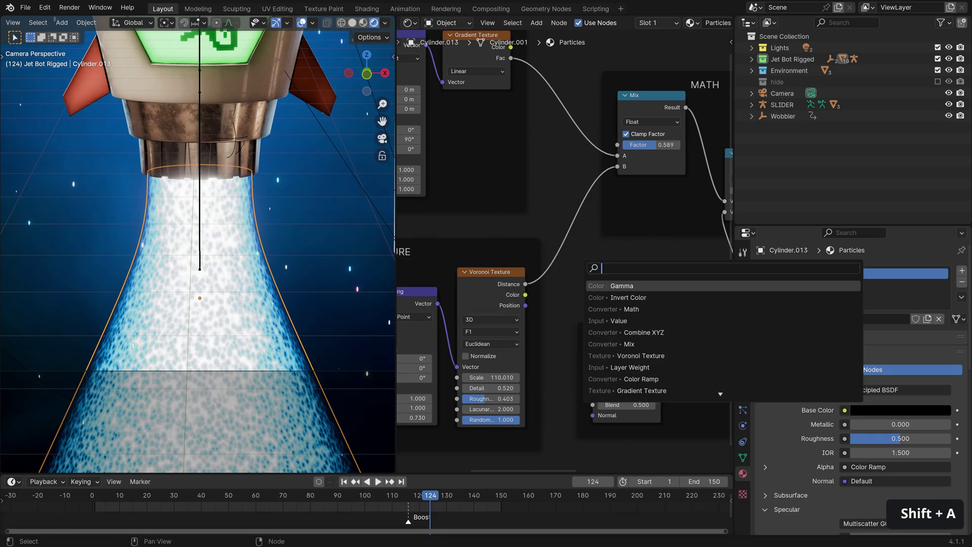
pyautogui.write('invert')
pyautogui.press('Return')
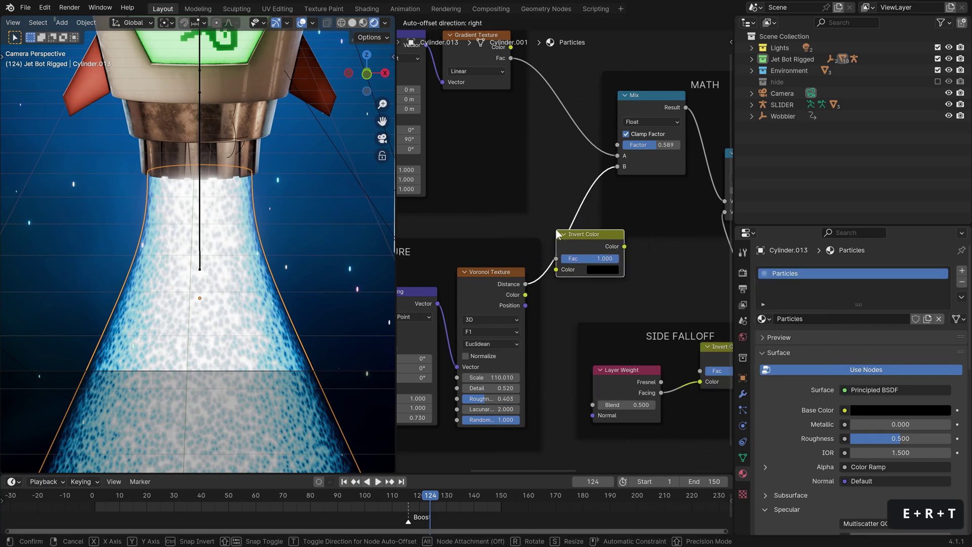
pyautogui.click(565, 234)
pyautogui.moveTo(619, 235); pyautogui.dragTo(557, 163, button='middle')
# Step: Insert a Math node set to Greater Than (threshold 0.500) on the shader's Alpha link
pyautogui.scroll(-2, 560, 202)
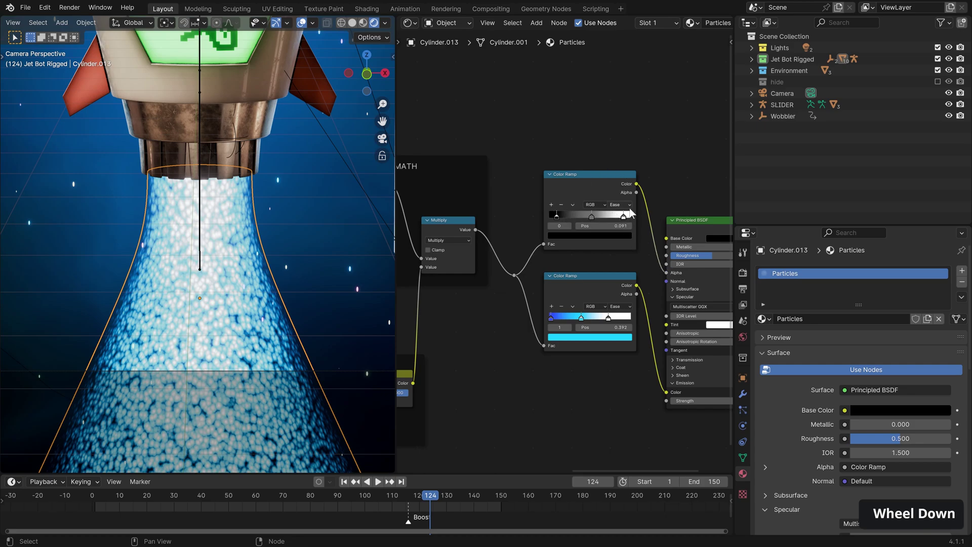
pyautogui.keyDown('alt'); pyautogui.moveTo(585, 185); pyautogui.dragTo(607, 85); pyautogui.keyUp('alt')
pyautogui.hotkey('shift', 'a')
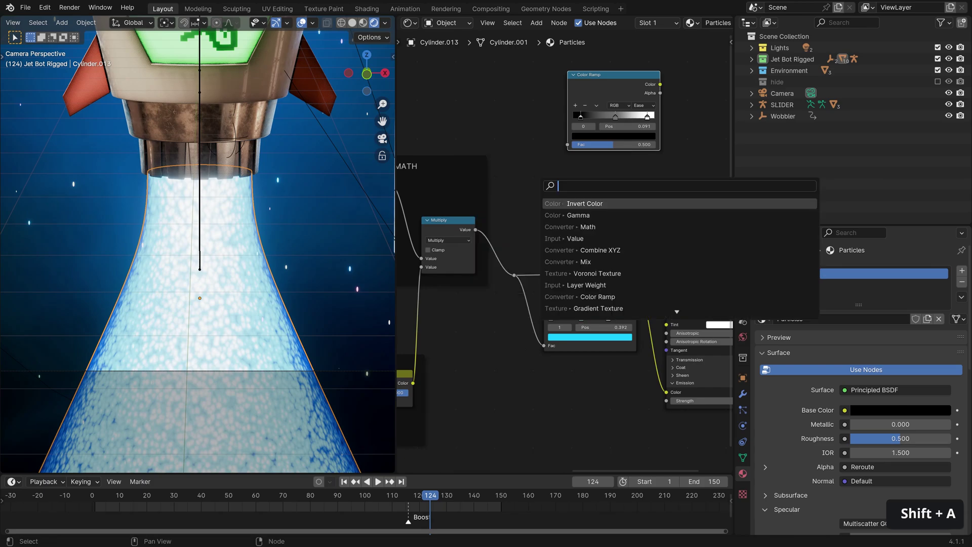
pyautogui.write('math')
pyautogui.press('Return')
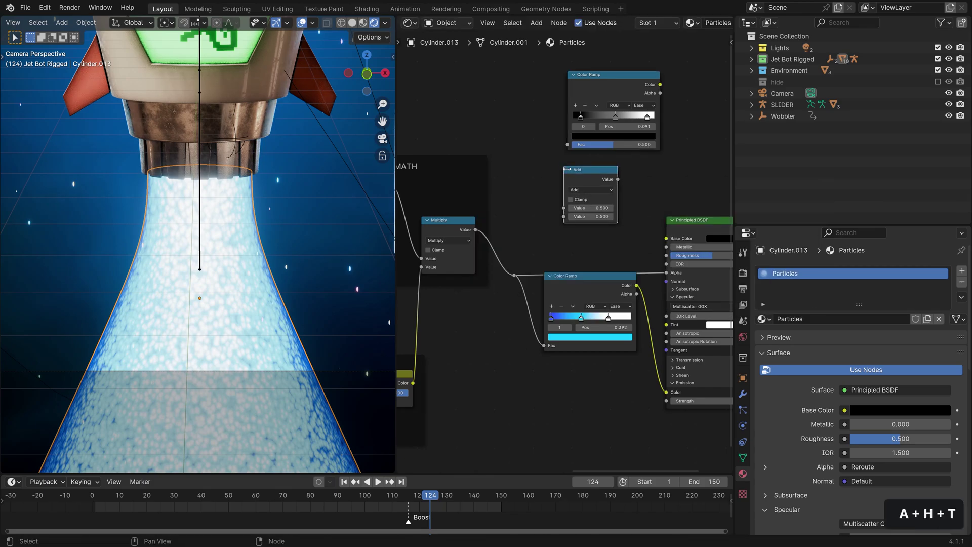
pyautogui.click(591, 190)
pyautogui.click(649, 235)
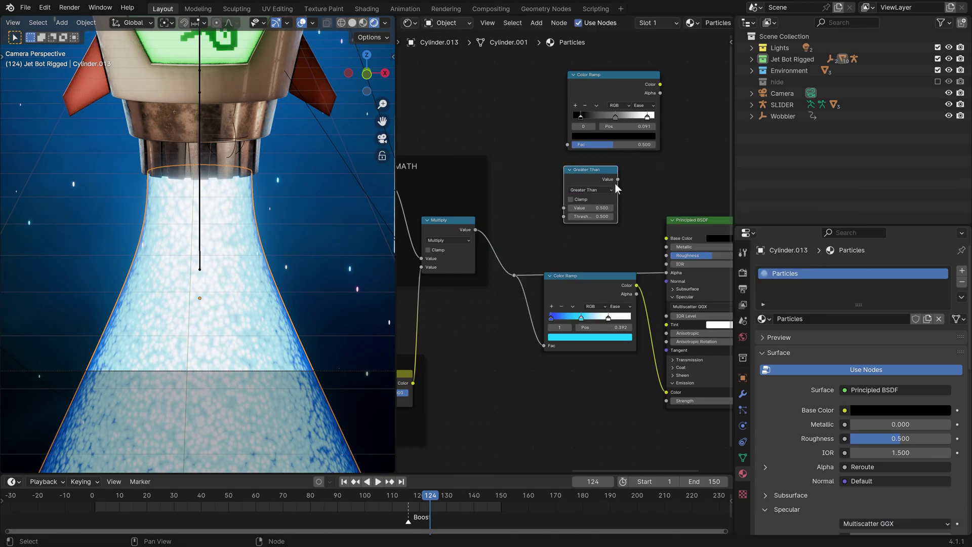
pyautogui.moveTo(615, 183); pyautogui.dragTo(623, 207)
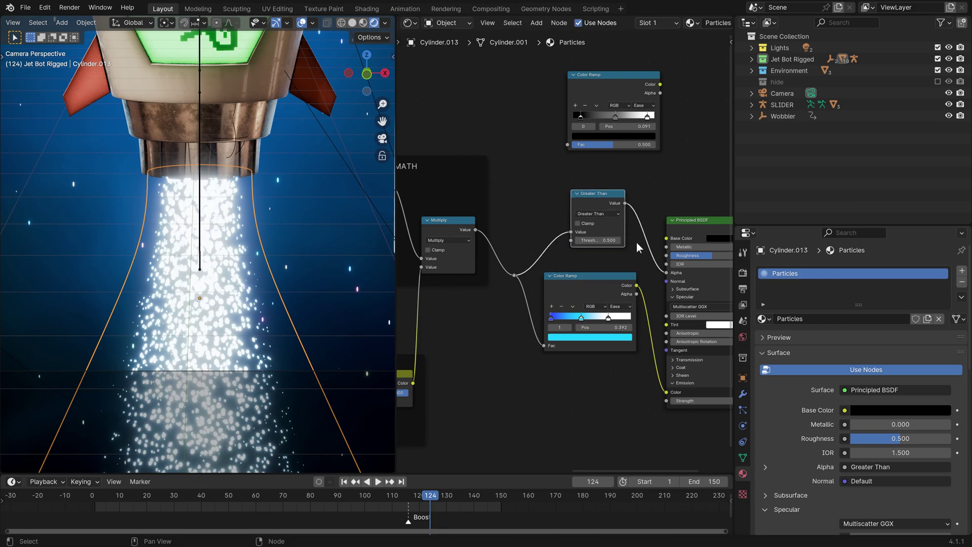
# Step: Give the top Color Ramp Constant interpolation with its white stop at 0.630, and tidy the layout
pyautogui.moveTo(638, 248); pyautogui.dragTo(636, 256, button='middle')
pyautogui.moveTo(627, 102); pyautogui.dragTo(594, 102)
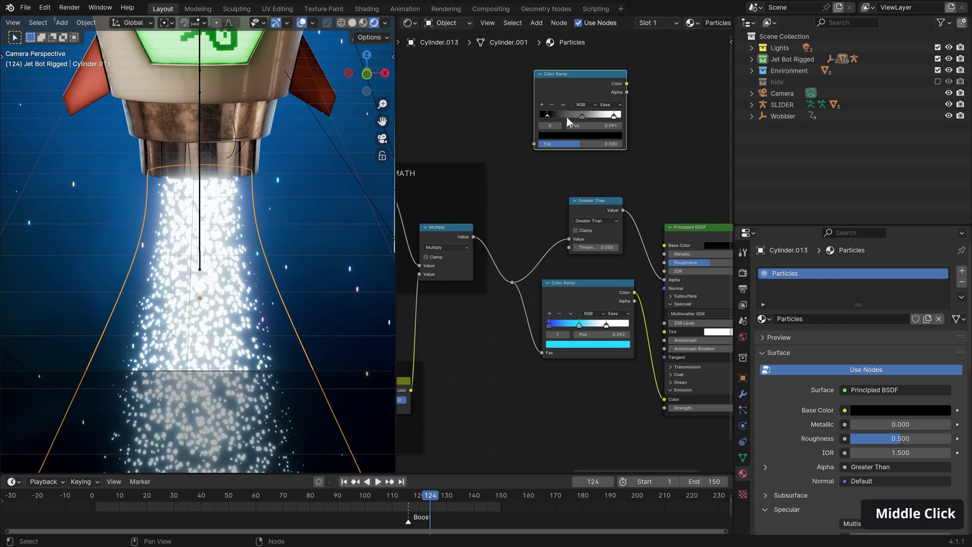
pyautogui.click(610, 105)
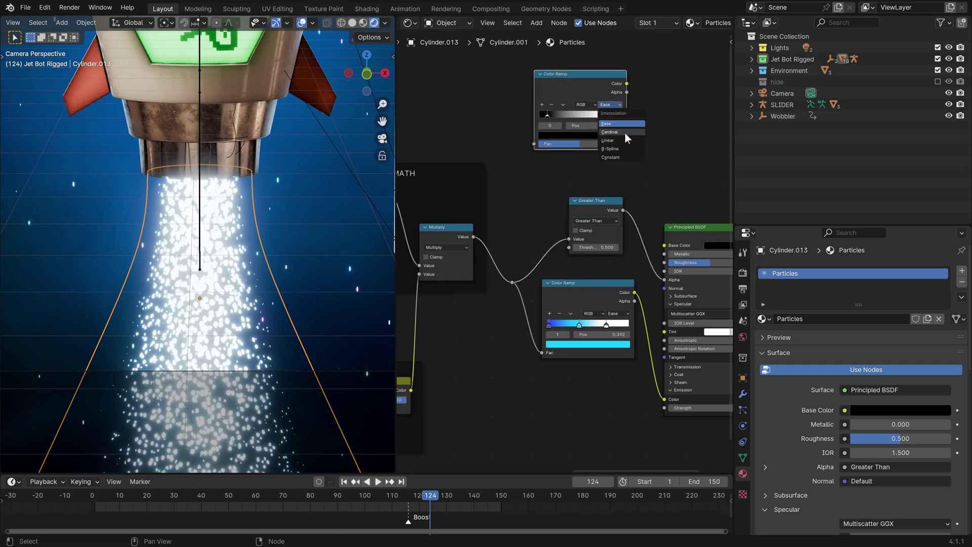
pyautogui.click(627, 158)
pyautogui.moveTo(614, 121); pyautogui.dragTo(577, 125)
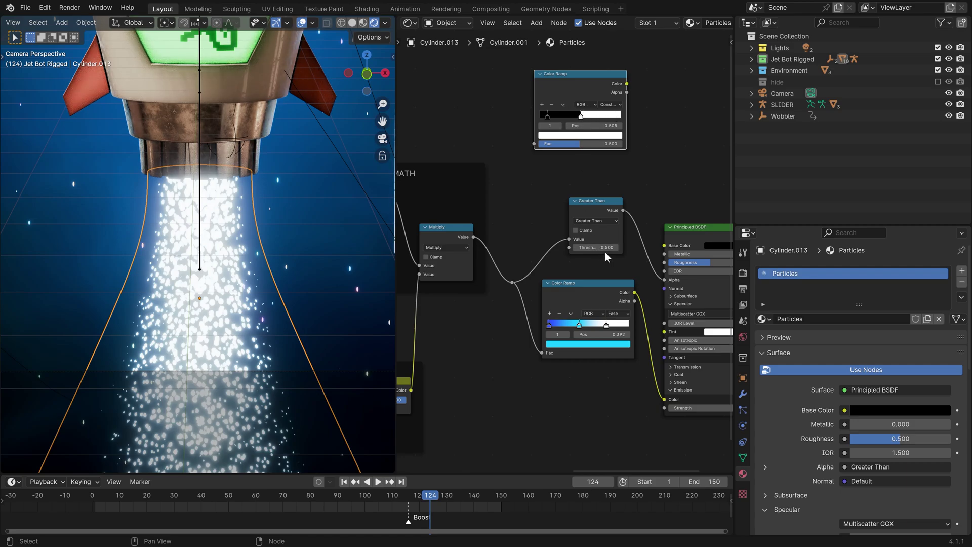
pyautogui.moveTo(597, 212); pyautogui.dragTo(592, 202)
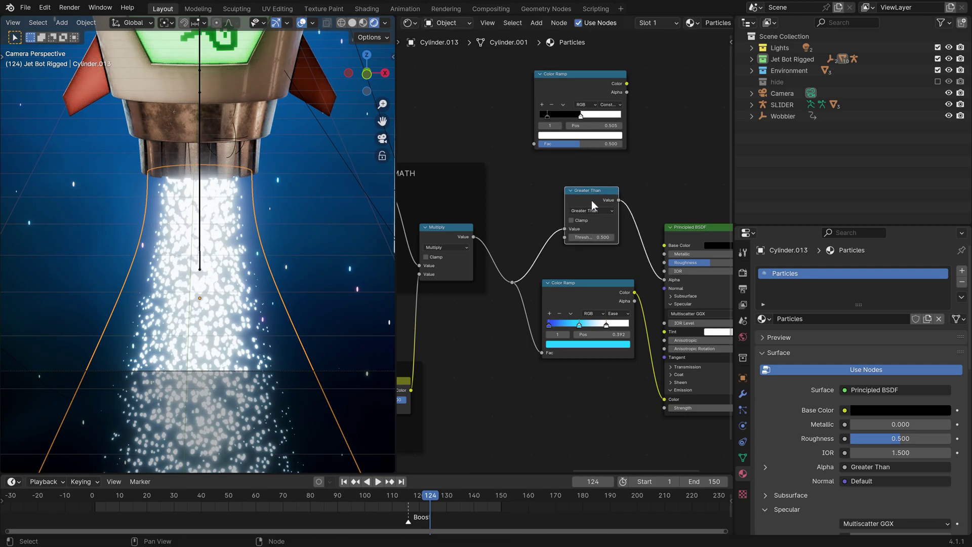
pyautogui.click(590, 75)
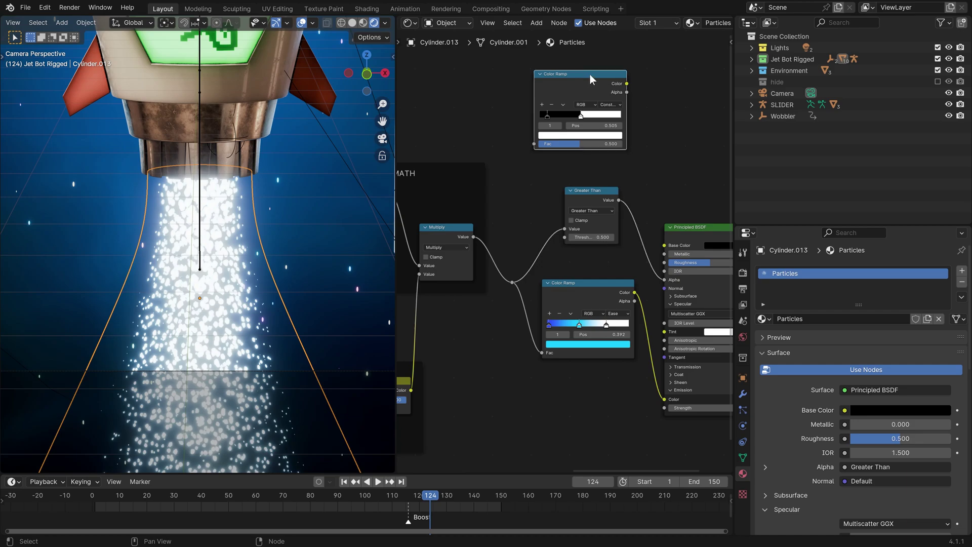
# Step: Delete the top Color Ramp and the blue Color Ramp nodes
pyautogui.press('x')
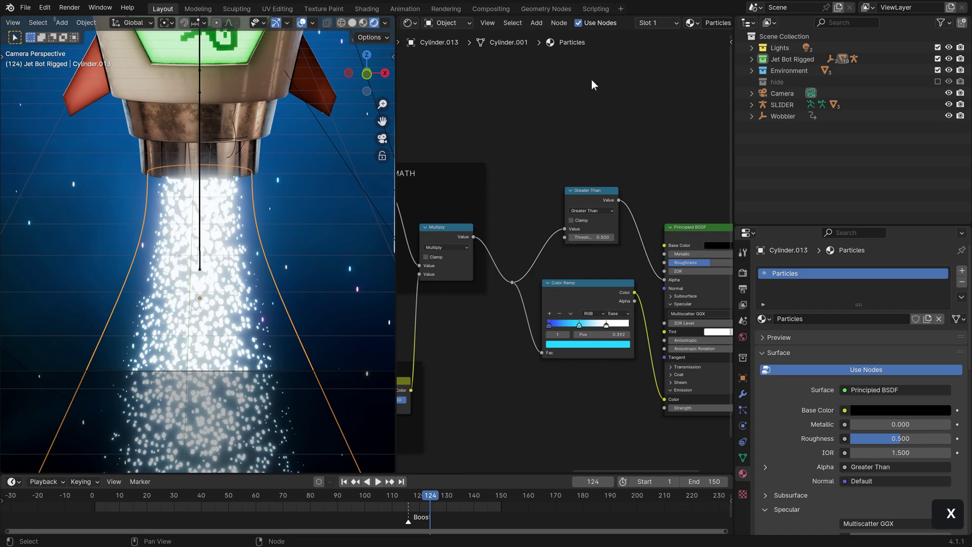
pyautogui.moveTo(590, 307); pyautogui.dragTo(611, 208, button='middle')
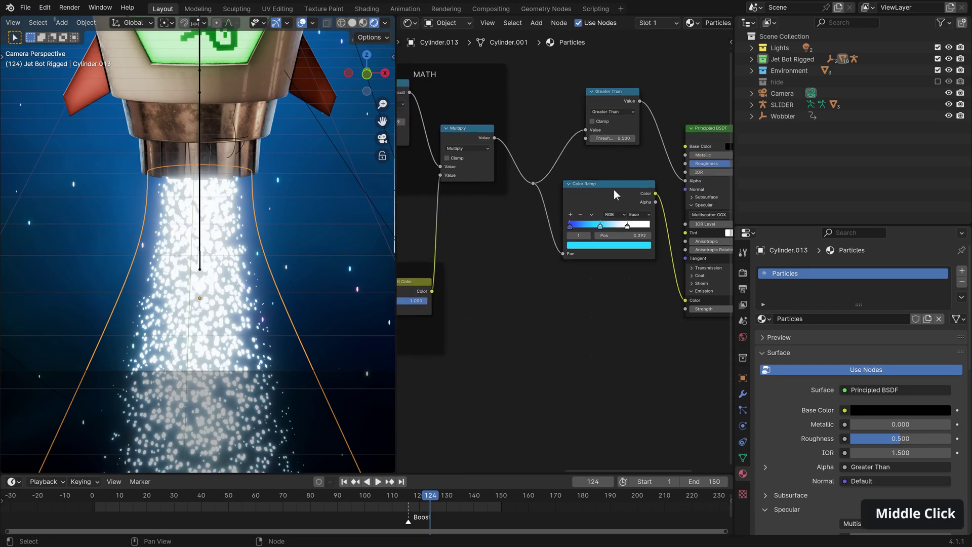
pyautogui.moveTo(615, 195); pyautogui.dragTo(579, 366)
pyautogui.press('x')
# Step: Connect the Voronoi Texture's Color output to the Principled BSDF Emission Color
pyautogui.scroll(-2, 594, 298)
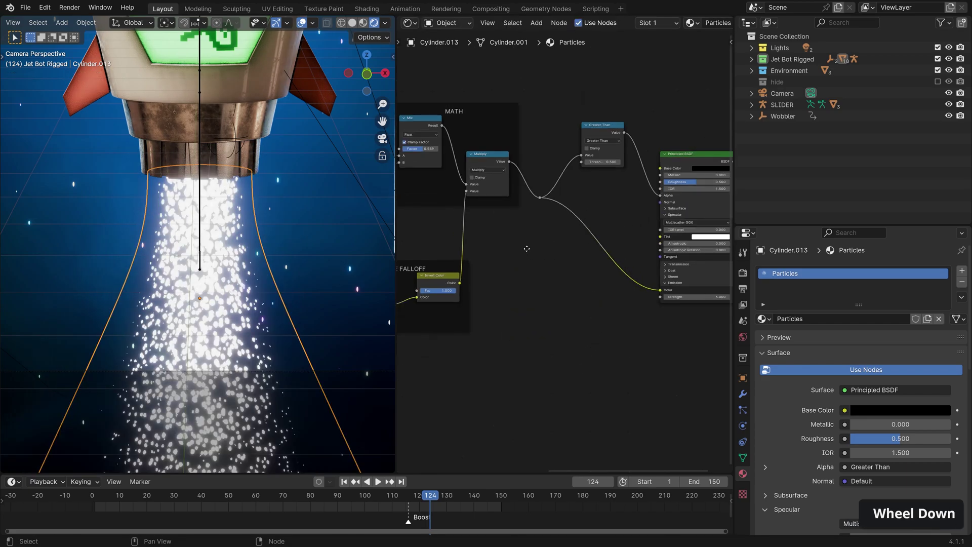
pyautogui.moveTo(598, 286); pyautogui.dragTo(684, 276, button='middle')
pyautogui.moveTo(417, 238); pyautogui.dragTo(476, 219, button='middle')
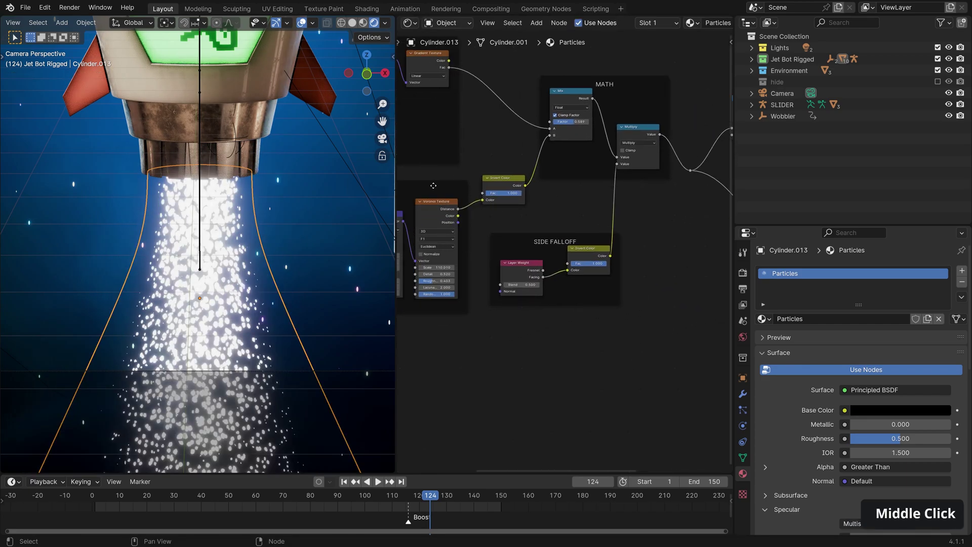
pyautogui.moveTo(458, 216); pyautogui.dragTo(594, 263)
pyautogui.moveTo(496, 265); pyautogui.dragTo(617, 248, button='middle')
# Step: Insert a Hue/Saturation/Value node on the emission link with Saturation 2.000
pyautogui.hotkey('shift', 'a')
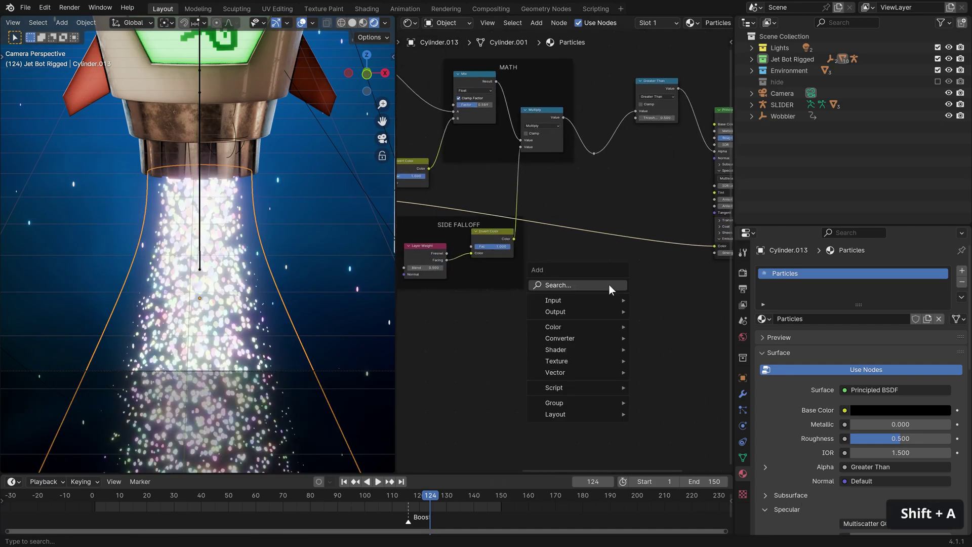
pyautogui.click(609, 285)
pyautogui.write('hu')
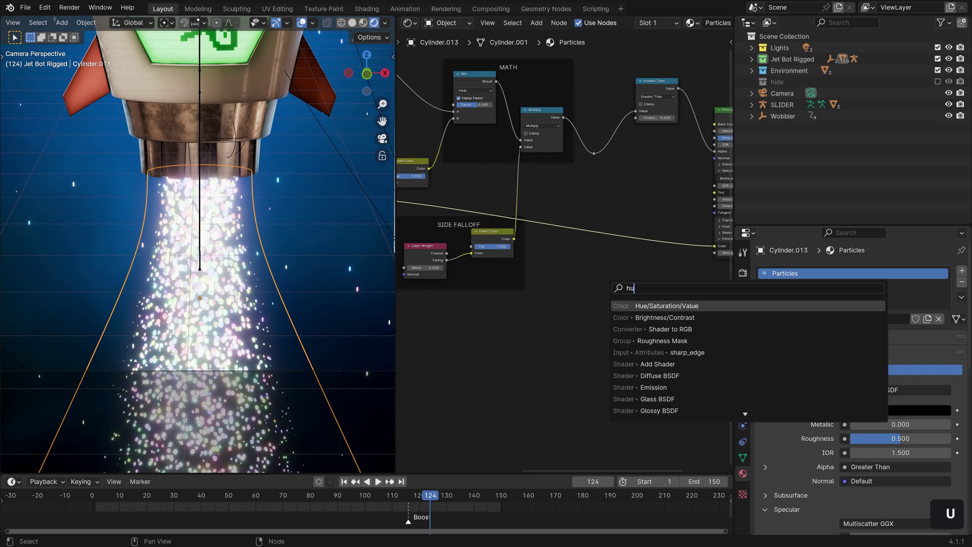
pyautogui.press('Return')
pyautogui.click(633, 238)
pyautogui.scroll(3, 547, 262)
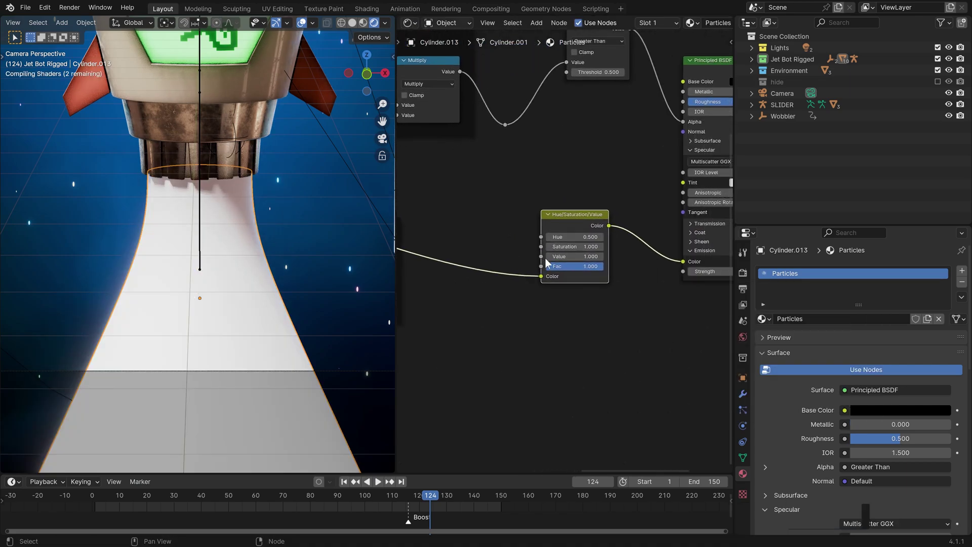
pyautogui.scroll(1, 547, 263)
pyautogui.click(575, 246)
pyautogui.write('2')
pyautogui.press('Return')
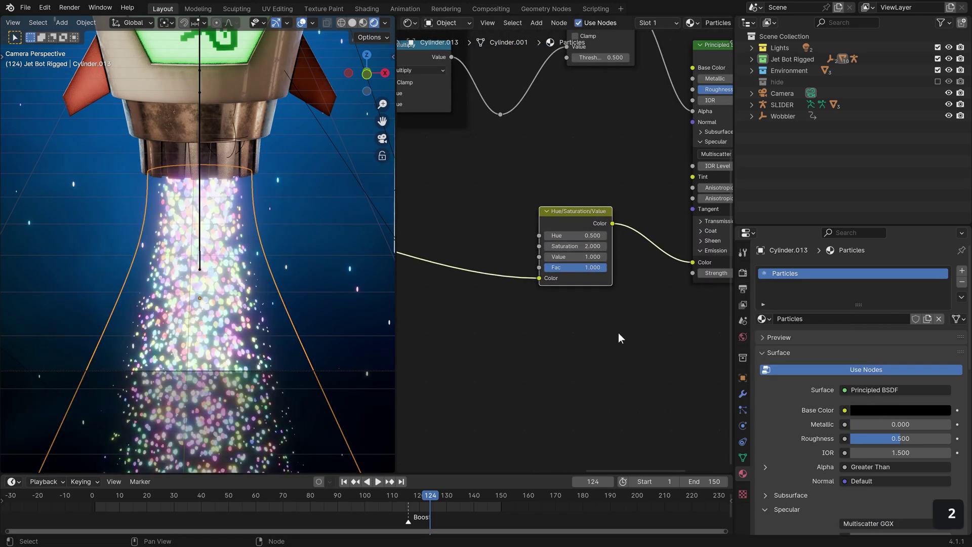
# Step: Raise the Greater Than threshold from 0.500 to 0.680 to thin out the particles
pyautogui.scroll(-2, 567, 302)
pyautogui.scroll(4, 530, 273)
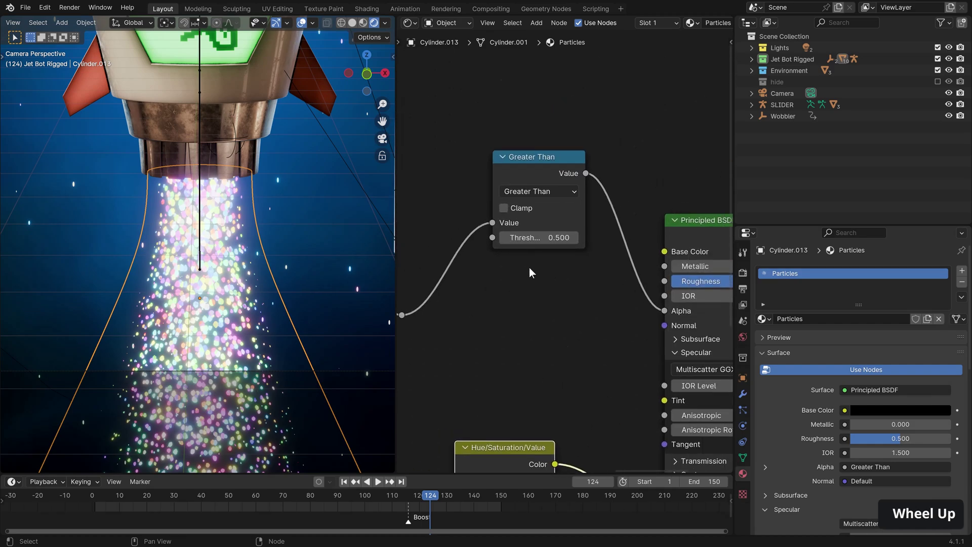
pyautogui.scroll(2, 530, 272)
pyautogui.moveTo(539, 234)
pyautogui.keyDown('shift'); pyautogui.mouseDown()
pyautogui.moveTo(567, 234)
pyautogui.moveTo(556, 234)
pyautogui.mouseUp(); pyautogui.keyUp('shift')
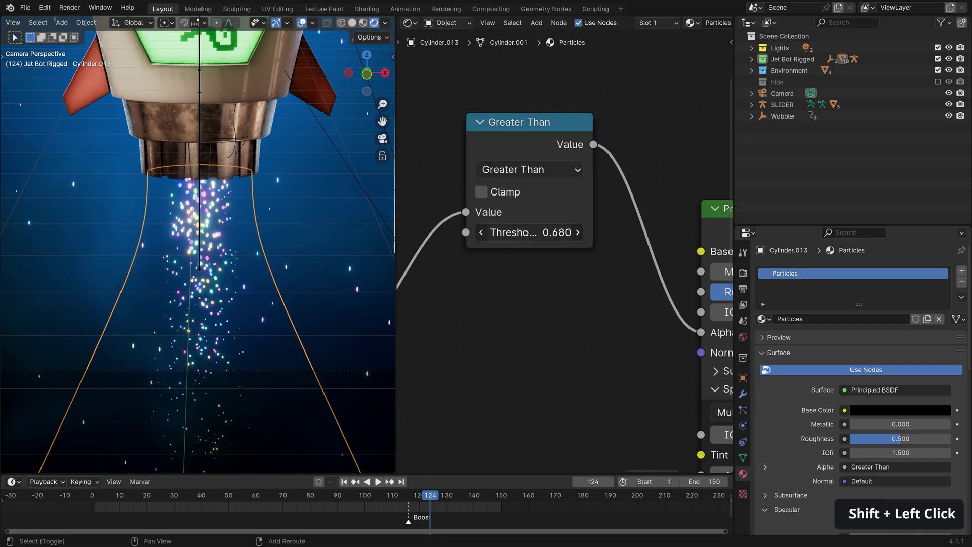
pyautogui.scroll(-4, 495, 239)
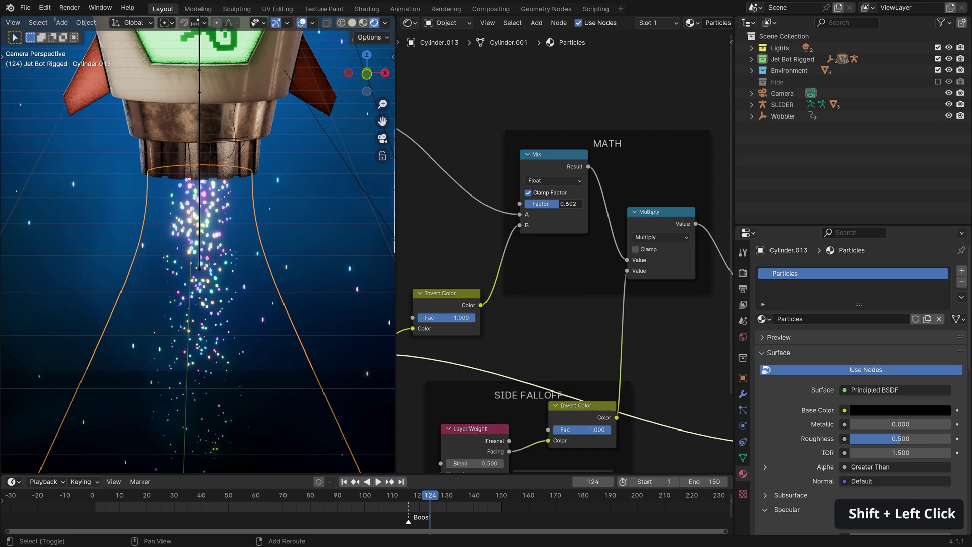
# Step: Insert a Gamma node of 0.150 after the Side Falloff Invert Color
pyautogui.scroll(-3, 565, 252)
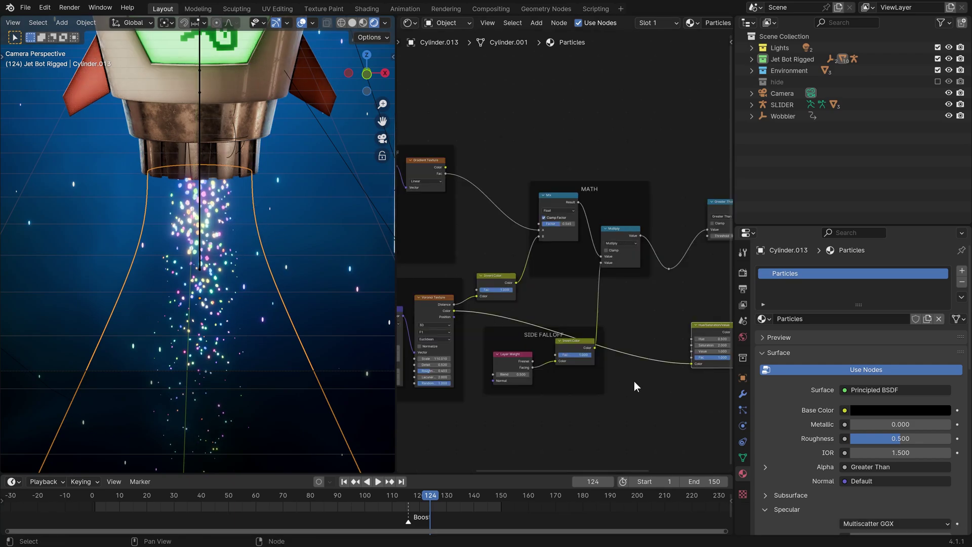
pyautogui.moveTo(636, 386); pyautogui.dragTo(573, 275, button='middle')
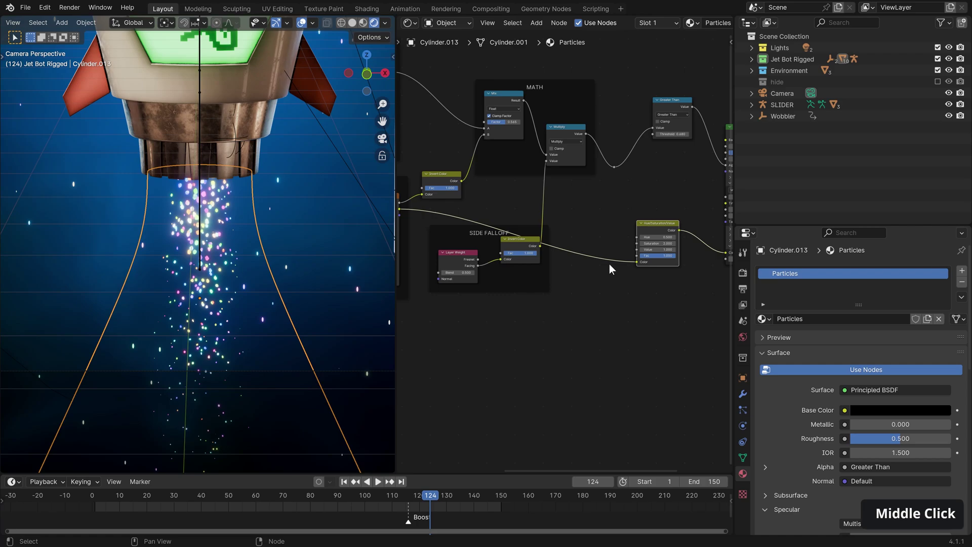
pyautogui.moveTo(508, 239); pyautogui.dragTo(500, 278)
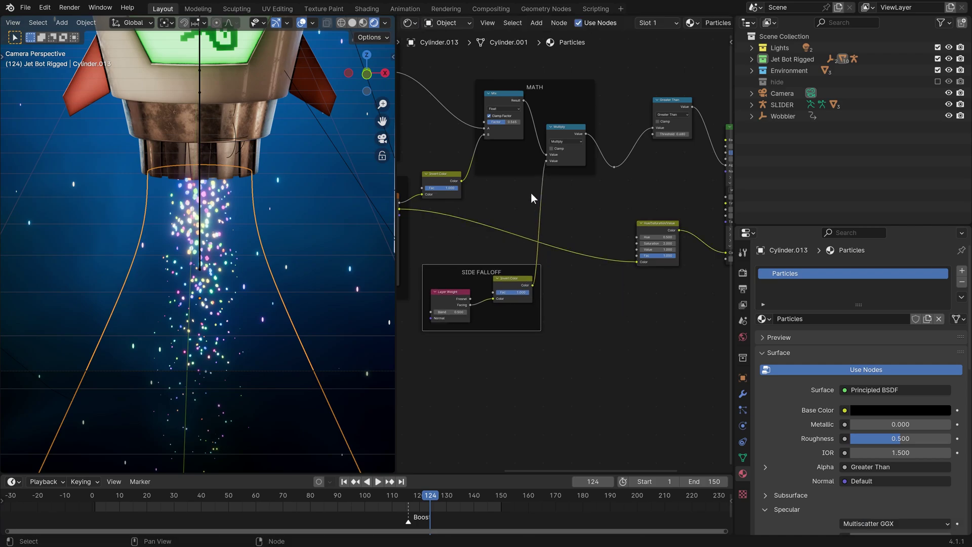
pyautogui.click(599, 326)
pyautogui.hotkey('shift', 'a')
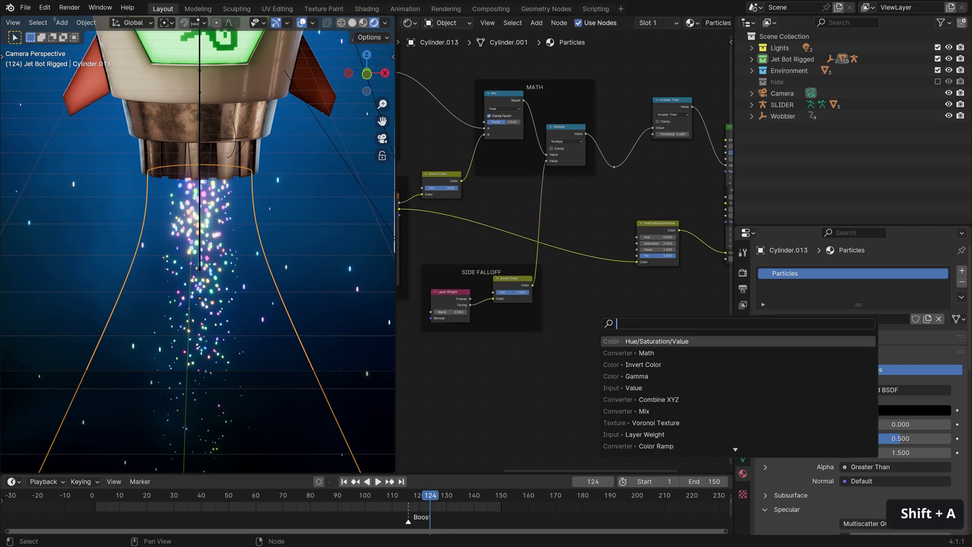
pyautogui.write('ga')
pyautogui.press('Return')
pyautogui.click(595, 237)
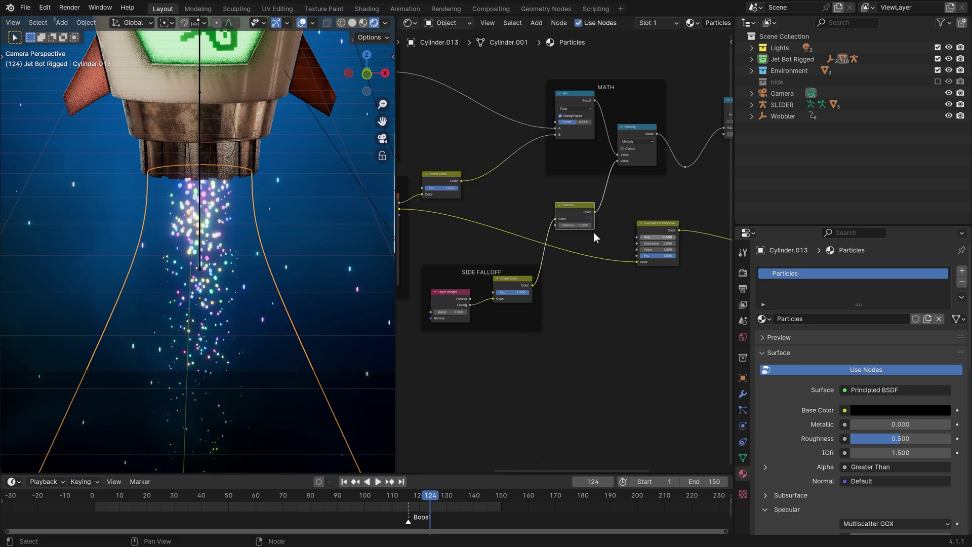
pyautogui.keyDown('shift'); pyautogui.moveTo(577, 226); pyautogui.dragTo(526, 225); pyautogui.keyUp('shift')
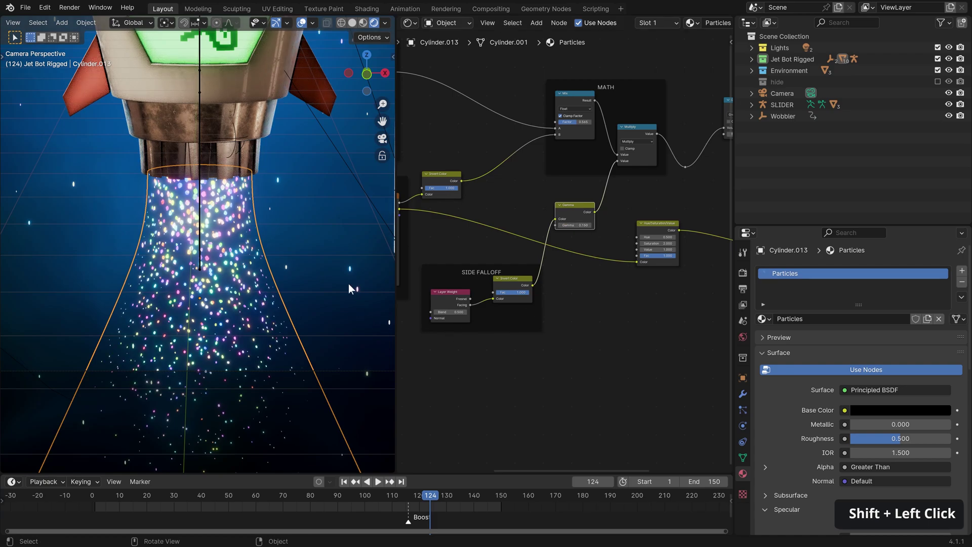
# Step: Duplicate the Gamma node onto the Gradient Texture link into Mix, set to 1.870
pyautogui.moveTo(585, 208); pyautogui.dragTo(602, 281, button='middle')
pyautogui.hotkey('shift', 'd')
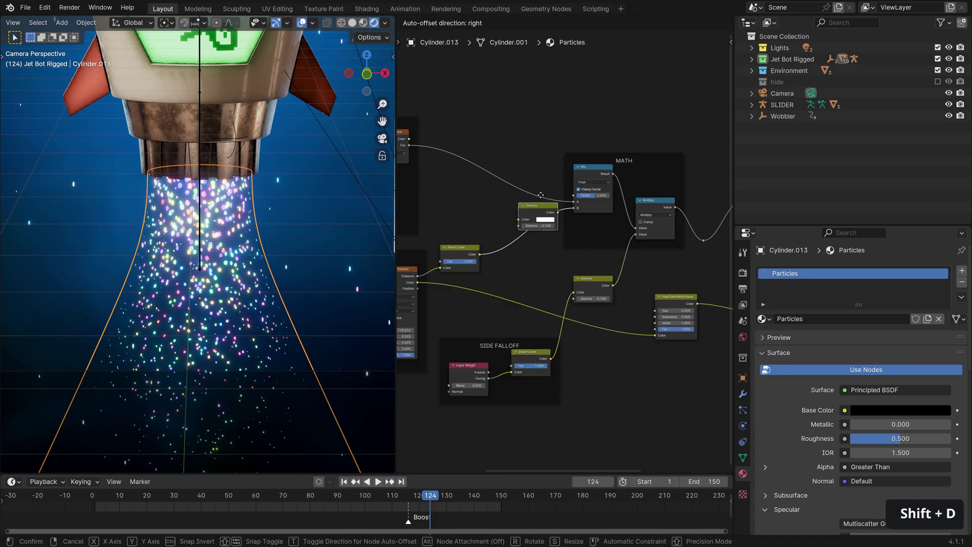
pyautogui.click(537, 116)
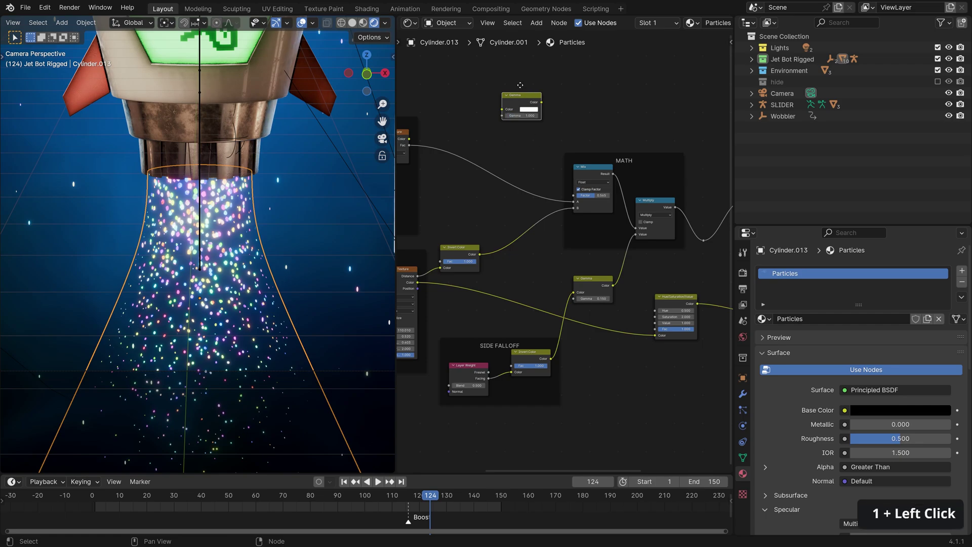
pyautogui.click(484, 142)
pyautogui.moveTo(456, 178); pyautogui.dragTo(536, 197, button='middle')
pyautogui.scroll(2, 522, 163)
pyautogui.moveTo(521, 159)
pyautogui.keyDown('shift'); pyautogui.mouseDown()
pyautogui.moveTo(547, 159)
pyautogui.moveTo(511, 159)
pyautogui.mouseUp(); pyautogui.keyUp('shift')
pyautogui.moveTo(585, 110); pyautogui.dragTo(554, 257, button='middle')
# Step: Add a Color Ramp node with a middle stop at about 0.80
pyautogui.hotkey('shift', 'a')
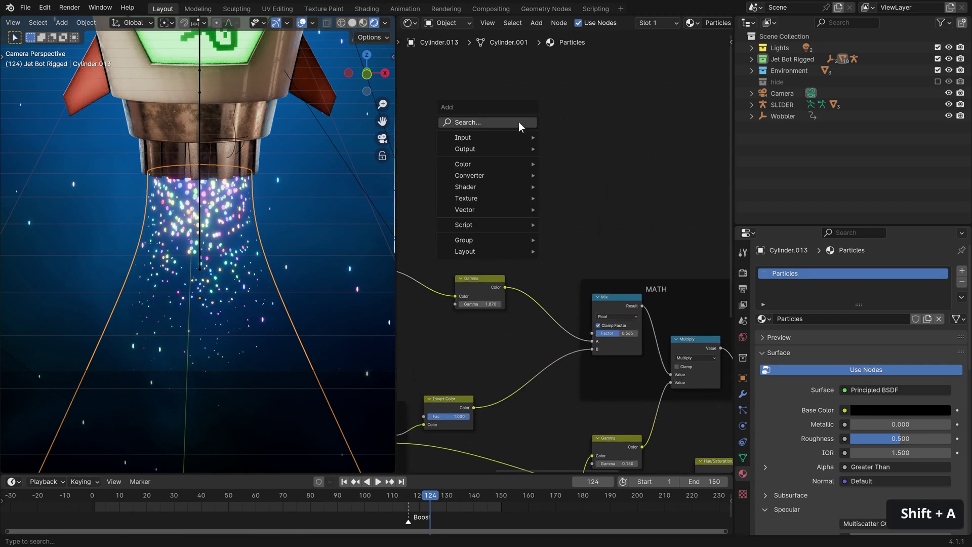
pyautogui.click(520, 124)
pyautogui.write('ca')
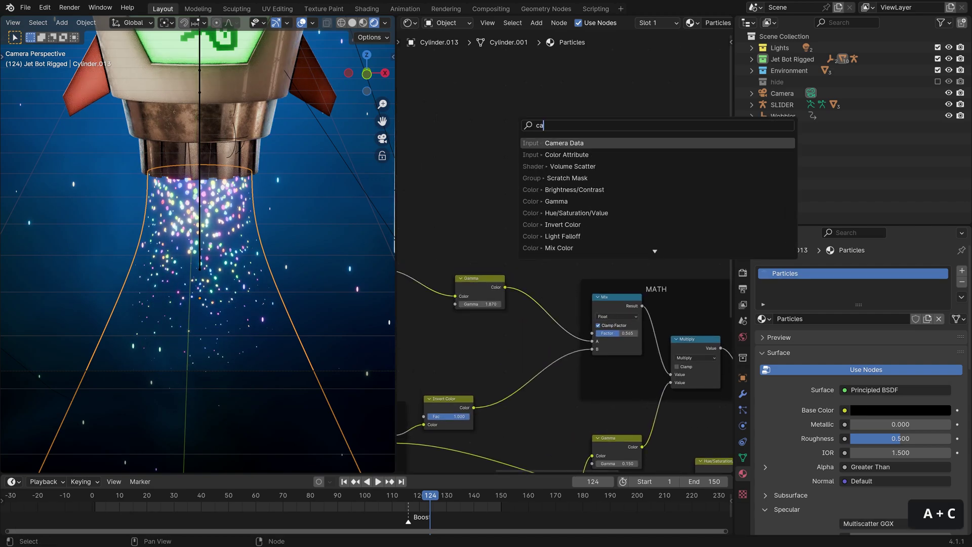
pyautogui.press('BackSpace')
pyautogui.write('ol')
pyautogui.press('Return')
pyautogui.click(543, 154)
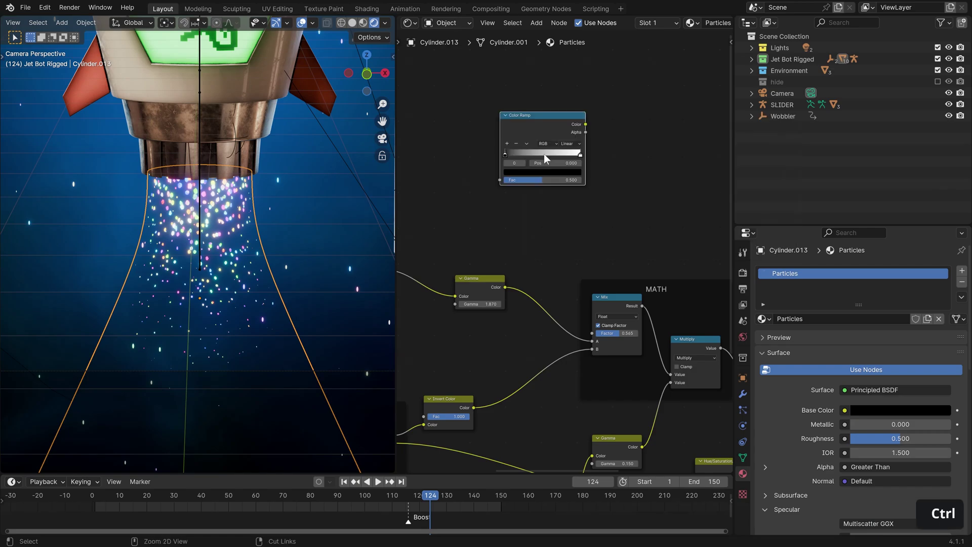
pyautogui.keyDown('ctrl'); pyautogui.click(544, 154); pyautogui.keyUp('ctrl')
pyautogui.moveTo(544, 154); pyautogui.dragTo(520, 157)
pyautogui.moveTo(522, 202); pyautogui.dragTo(604, 56, button='middle')
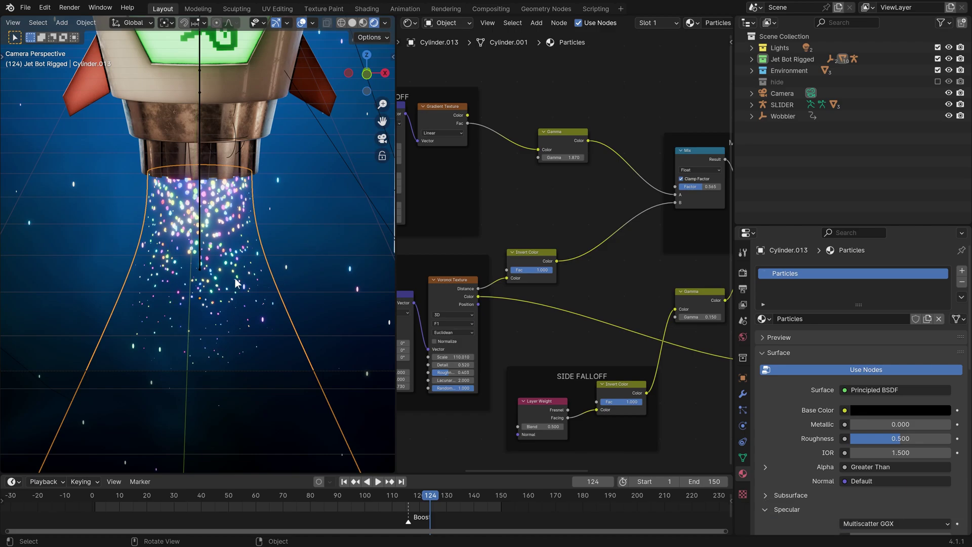
# Step: Enable Show Backface on the Particles material
pyautogui.keyDown('shift'); pyautogui.moveTo(242, 300); pyautogui.dragTo(246, 243, button='middle'); pyautogui.keyUp('shift')
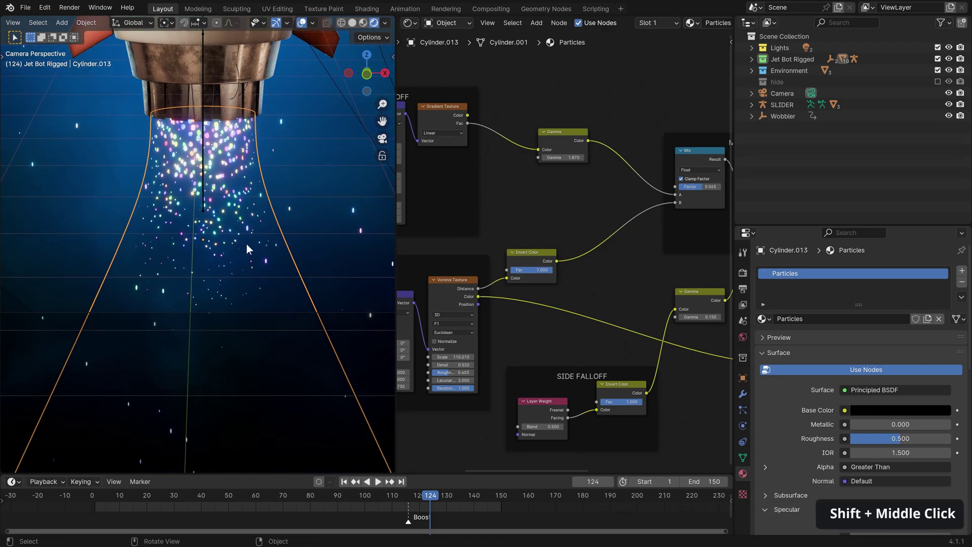
pyautogui.moveTo(742, 474); pyautogui.dragTo(795, 262, button='middle')
pyautogui.scroll(-6, 802, 486)
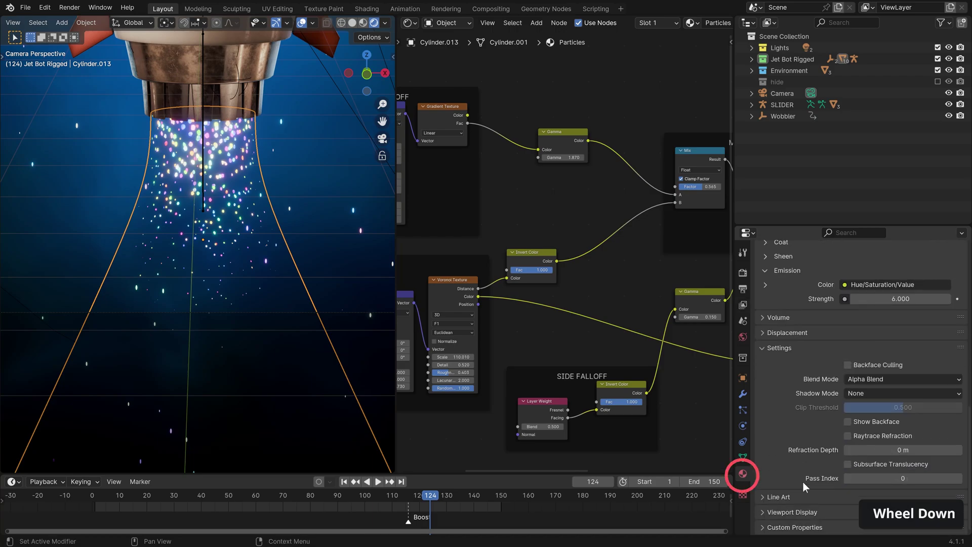
pyautogui.click(848, 422)
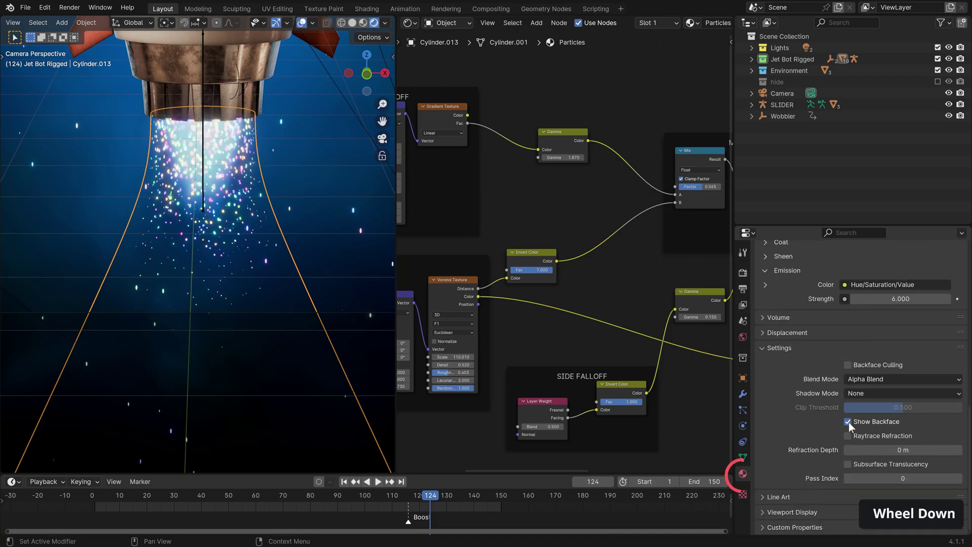
# Step: Nudge the Mix node's Factor to 0.575, then select the Emission Strength field
pyautogui.keyDown('shift'); pyautogui.moveTo(286, 183); pyautogui.dragTo(287, 290, button='middle'); pyautogui.keyUp('shift')
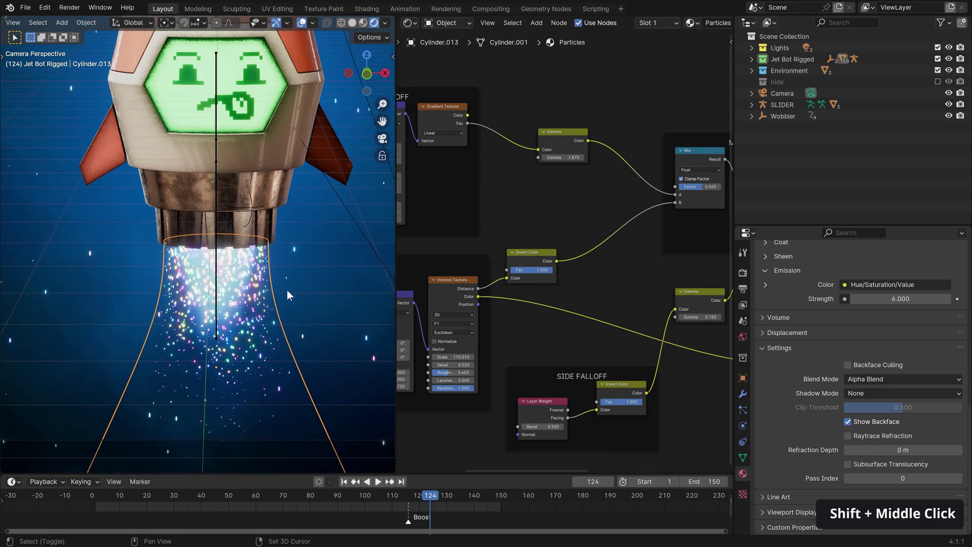
pyautogui.moveTo(623, 243); pyautogui.dragTo(532, 296, button='middle')
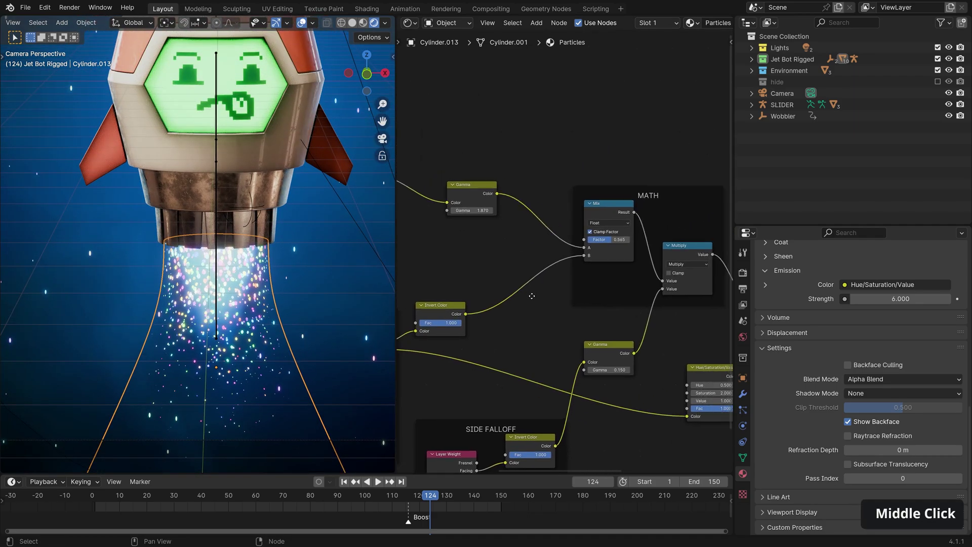
pyautogui.keyDown('shift'); pyautogui.click(614, 244); pyautogui.keyUp('shift')
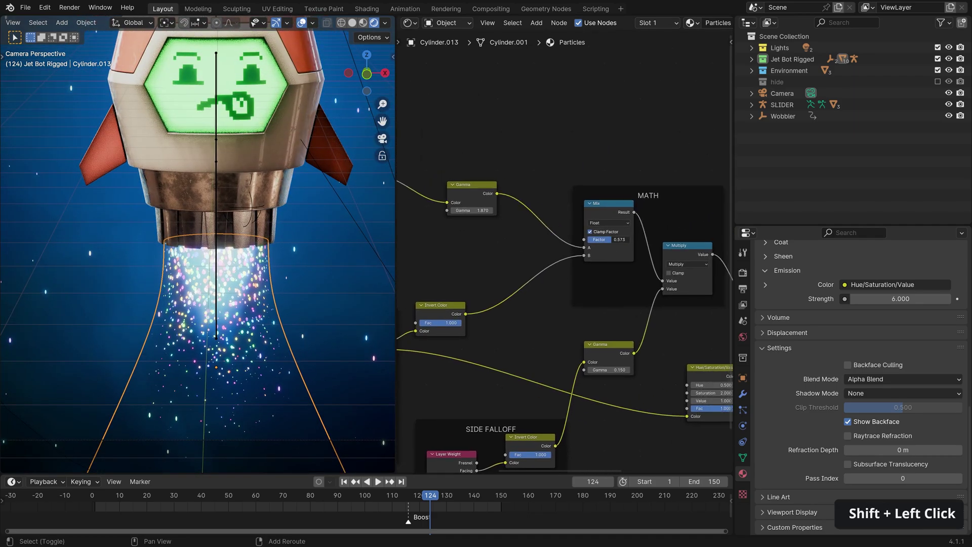
pyautogui.moveTo(614, 243); pyautogui.dragTo(575, 329, button='middle')
pyautogui.click(550, 315)
# Step: Set Emission Strength to 12 and play the animation to preview the brighter jet
pyautogui.write('12')
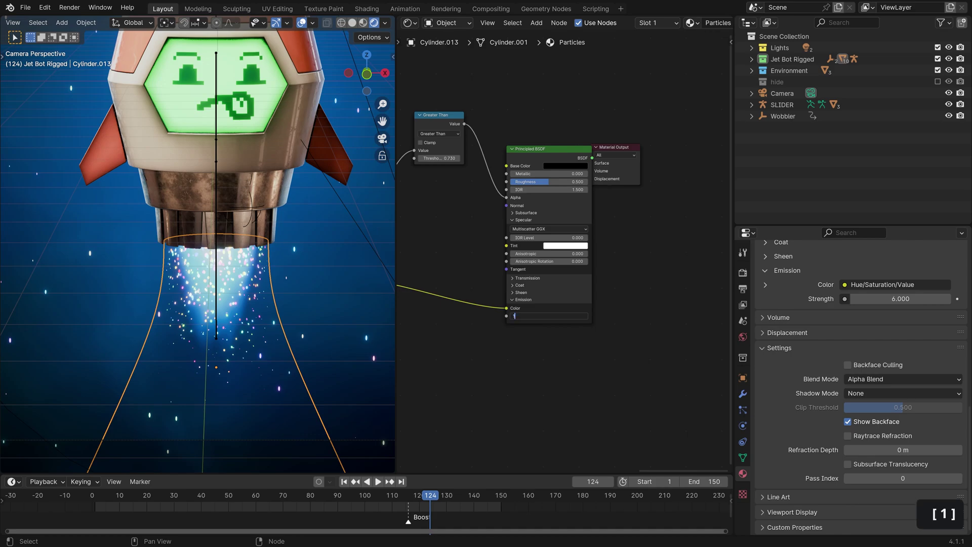
pyautogui.press('Return')
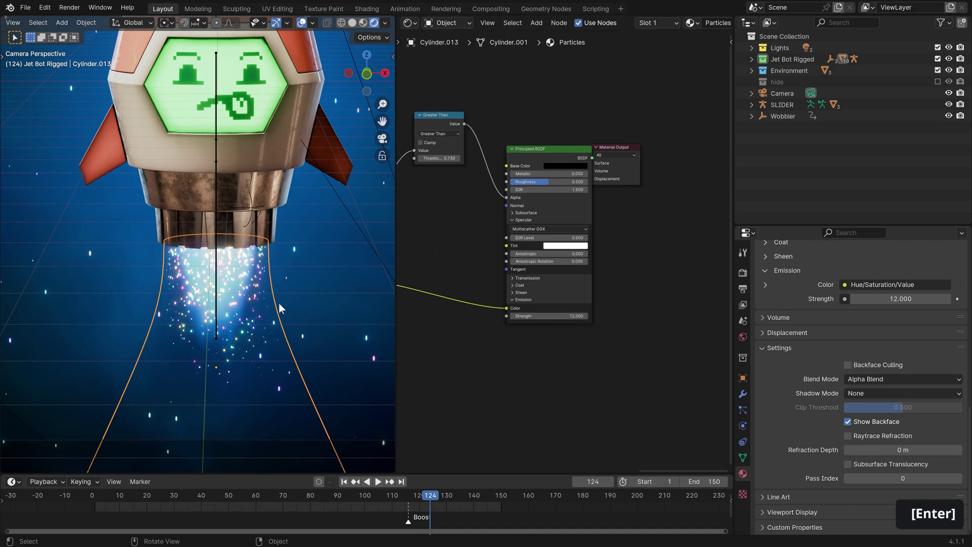
pyautogui.scroll(-2, 279, 307)
pyautogui.keyDown('shift'); pyautogui.moveTo(273, 250); pyautogui.dragTo(282, 298, button='middle'); pyautogui.keyUp('shift')
pyautogui.hotkey('alt', 'a')
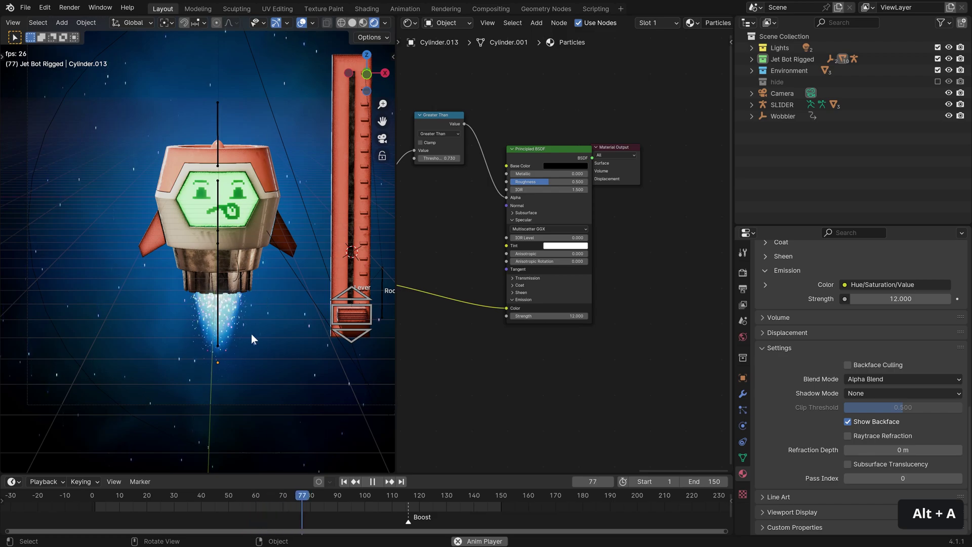
pyautogui.press('space')
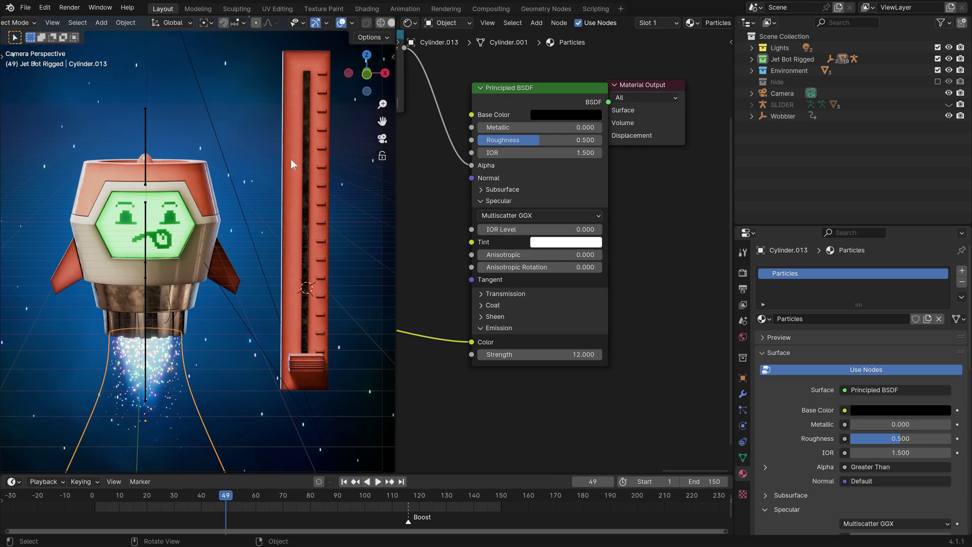
# Step: Unhide the hidden SLIDER rig with Alt+H and select it
pyautogui.click(306, 181)
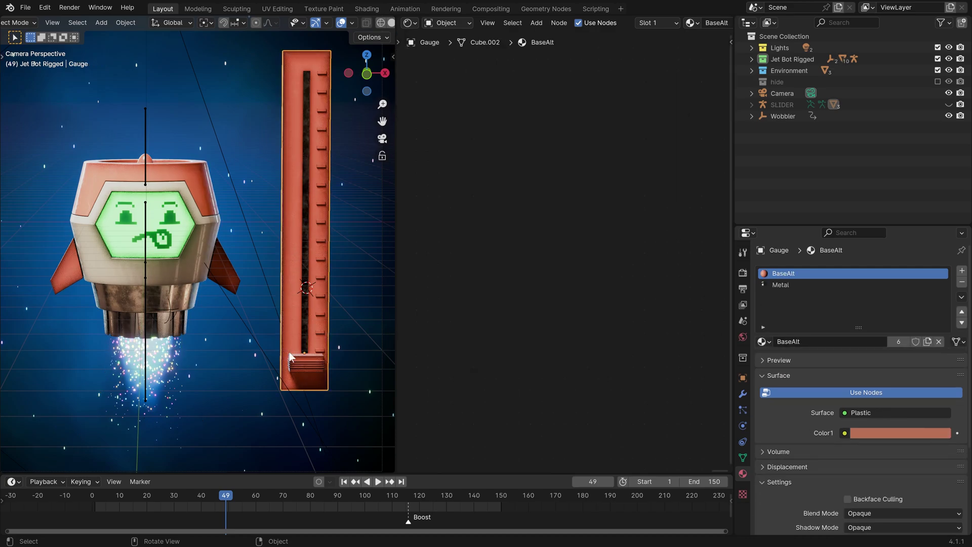
pyautogui.click(305, 363)
pyautogui.click(323, 347)
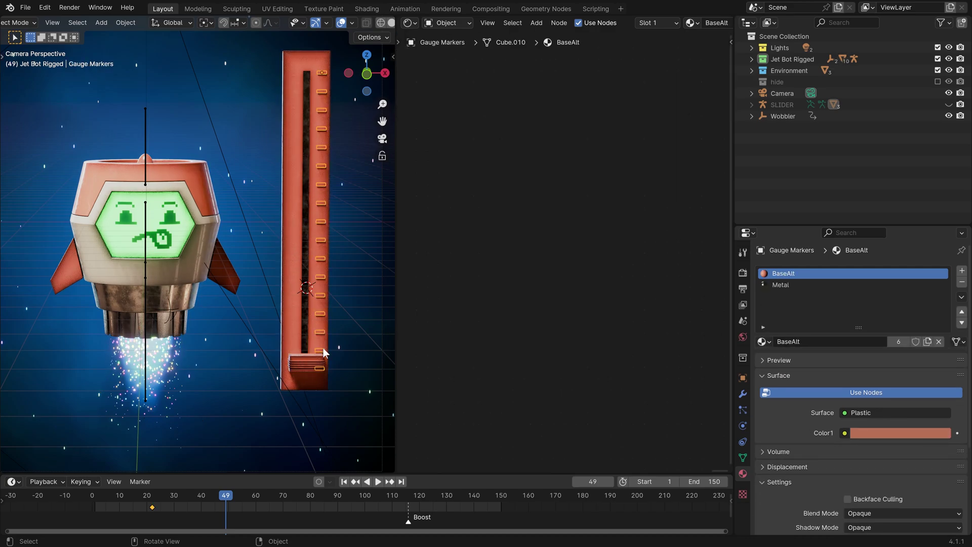
pyautogui.click(301, 355)
pyautogui.click(318, 219)
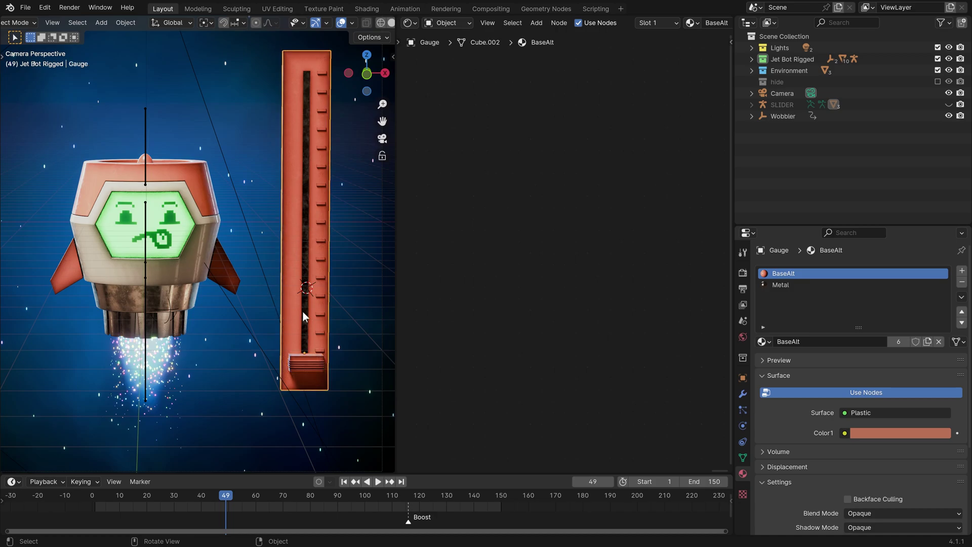
pyautogui.hotkey('alt', 'h')
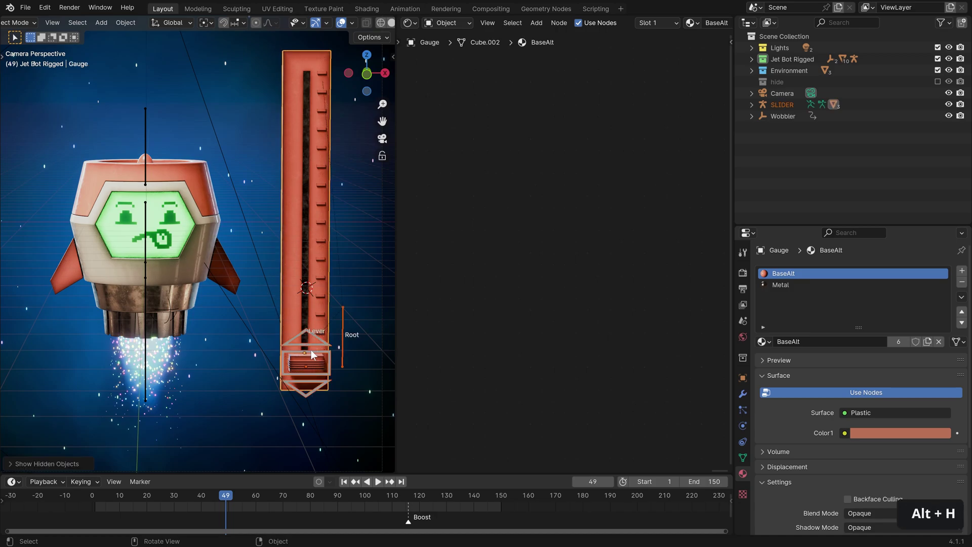
pyautogui.click(318, 344)
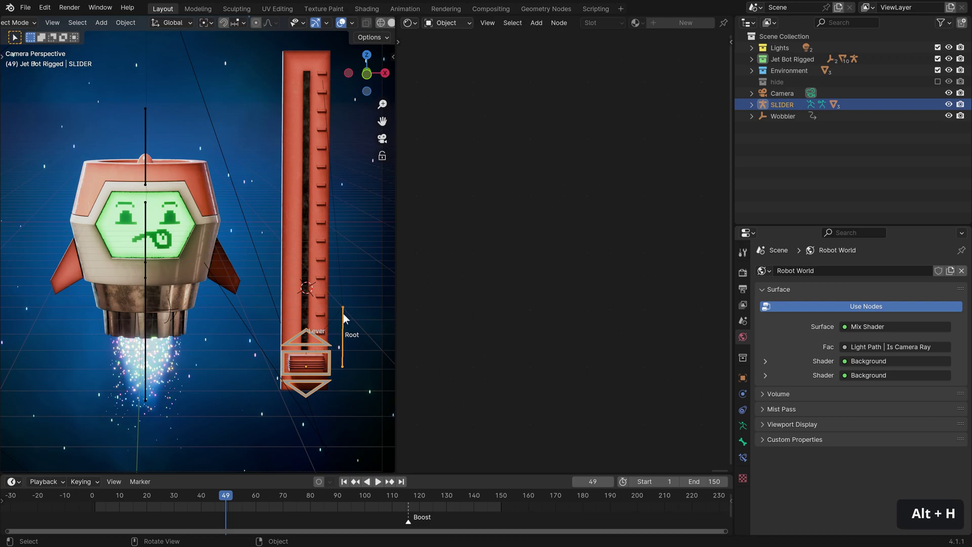
# Step: Select the Lever bone and switch the SLIDER rig into Pose Mode
pyautogui.press('Tab')
pyautogui.click(344, 331)
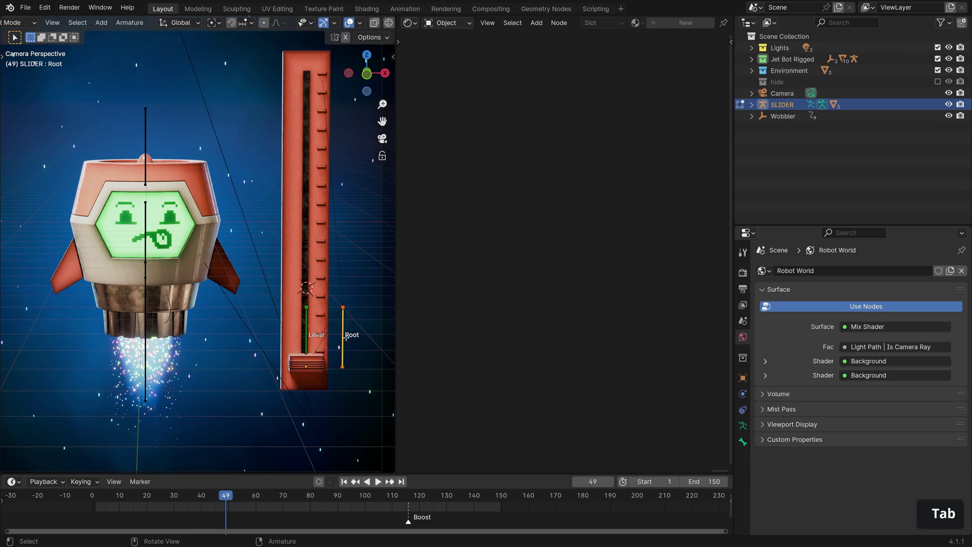
pyautogui.click(308, 325)
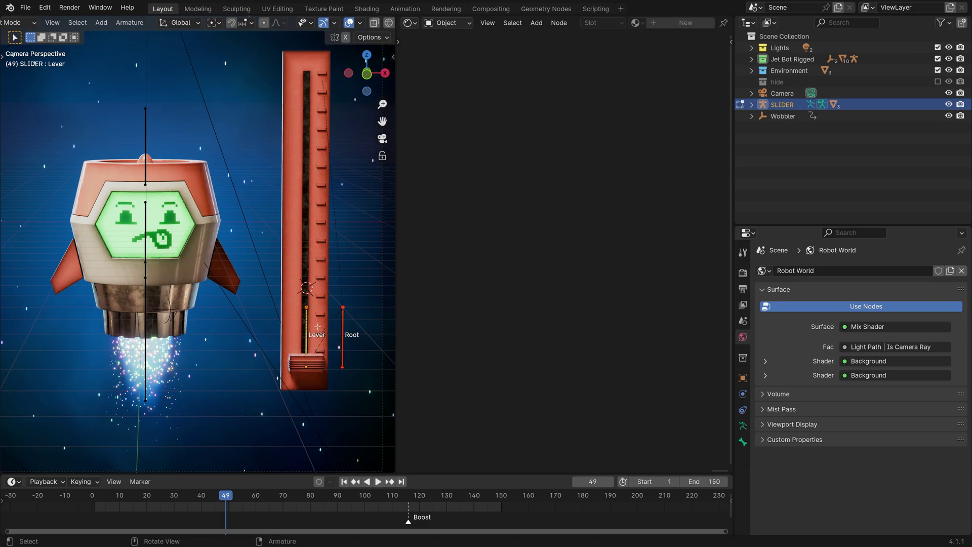
pyautogui.hotkey('ctrl', 'Tab')
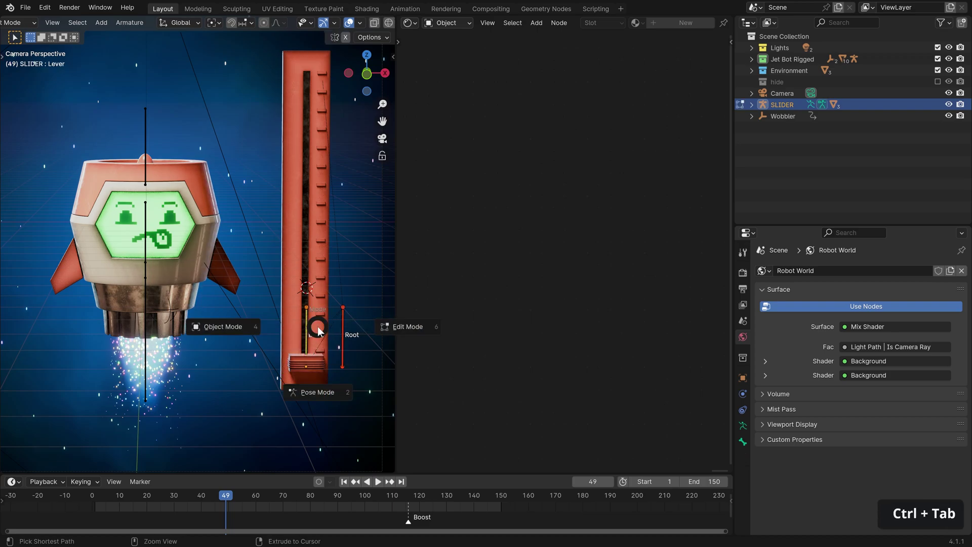
pyautogui.click(309, 411)
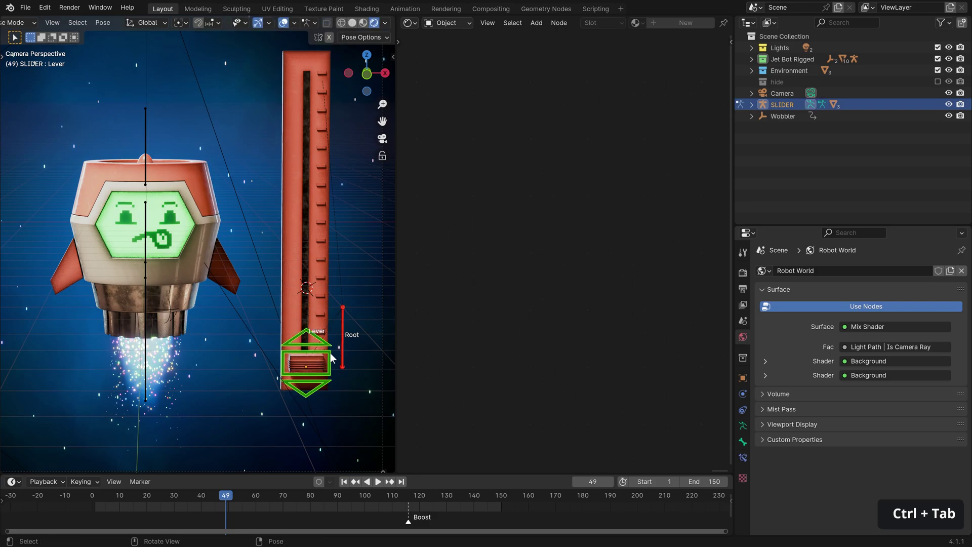
pyautogui.keyDown('shift'); pyautogui.moveTo(322, 368); pyautogui.dragTo(266, 331, button='middle'); pyautogui.keyUp('shift')
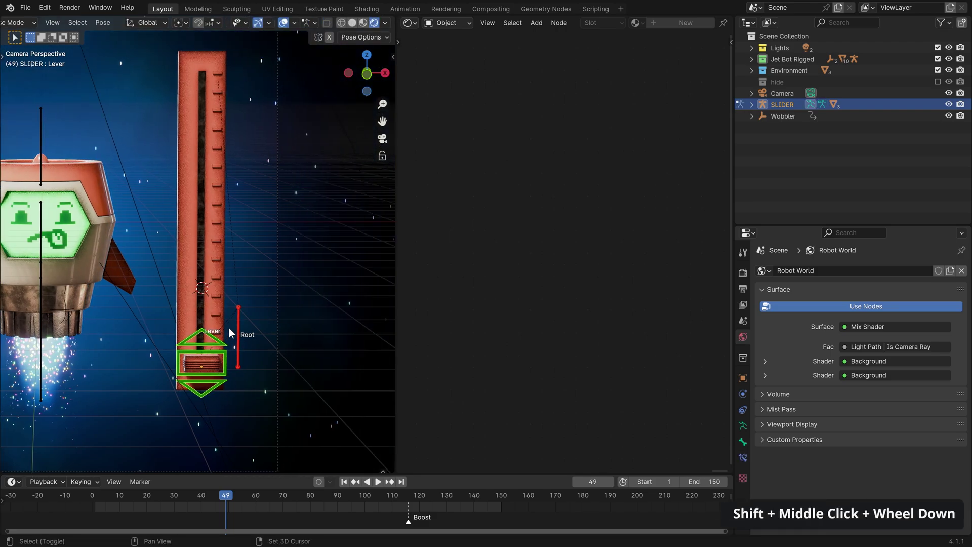
# Step: Test-move the Lever up the slider, cancel it back to the bottom, and return to Object Mode
pyautogui.press('n')
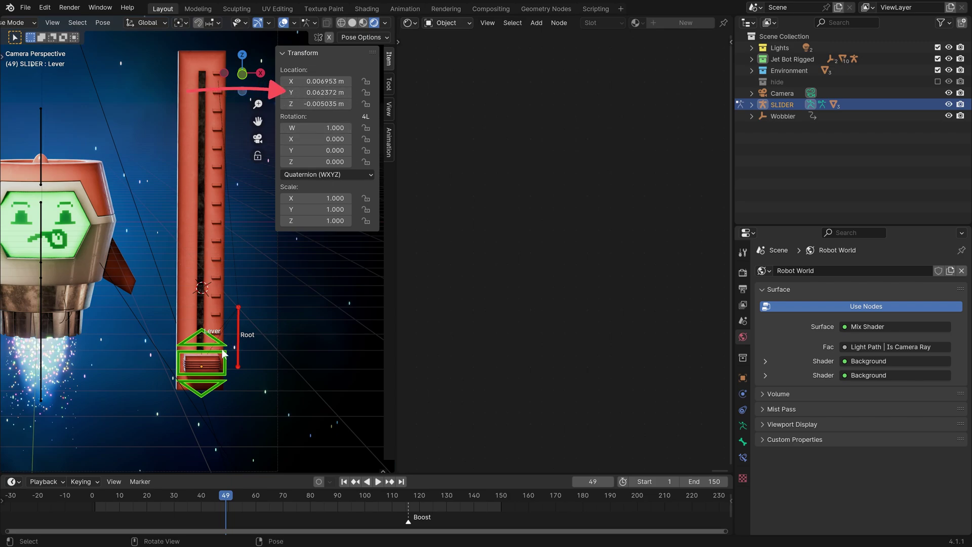
pyautogui.press('g')
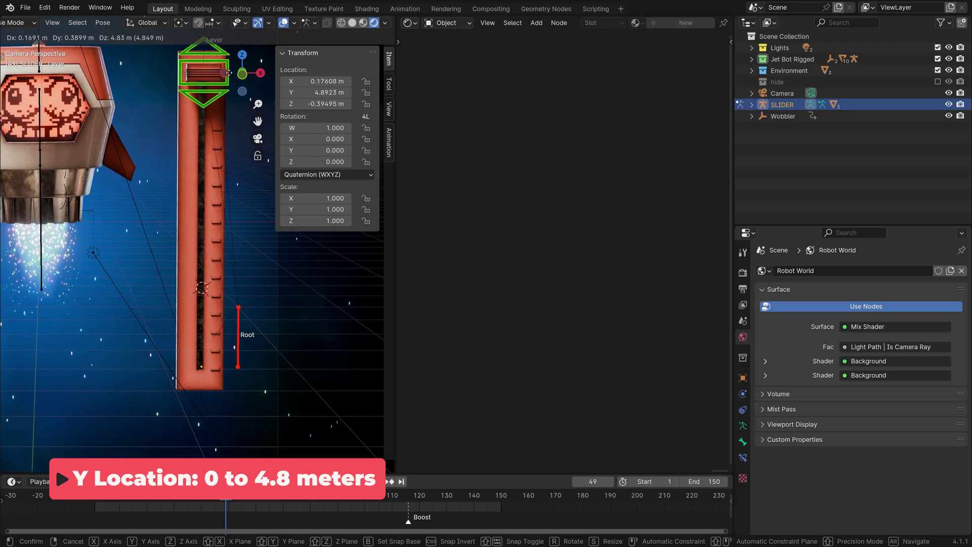
pyautogui.rightClick(229, 72)
pyautogui.keyDown('shift'); pyautogui.moveTo(202, 297); pyautogui.dragTo(174, 315, button='middle'); pyautogui.keyUp('shift')
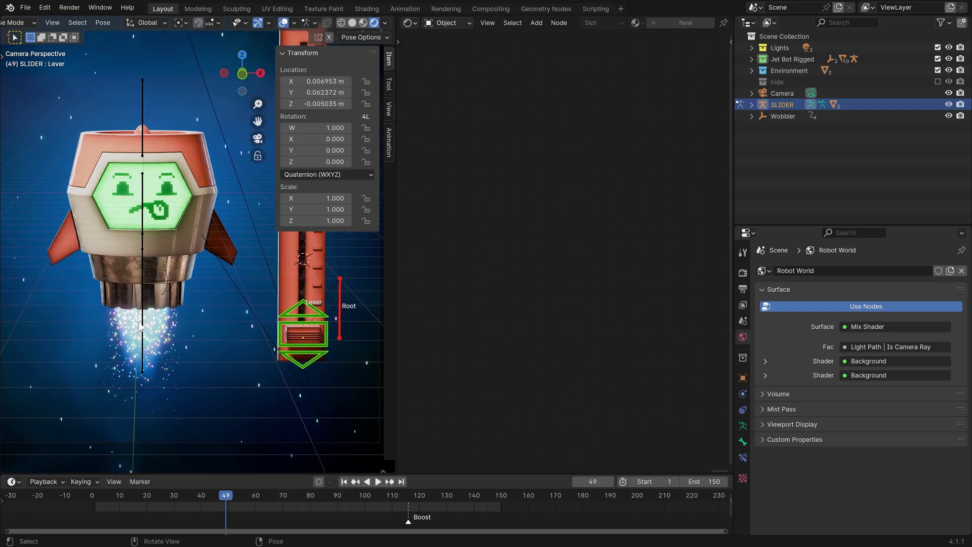
pyautogui.press('n')
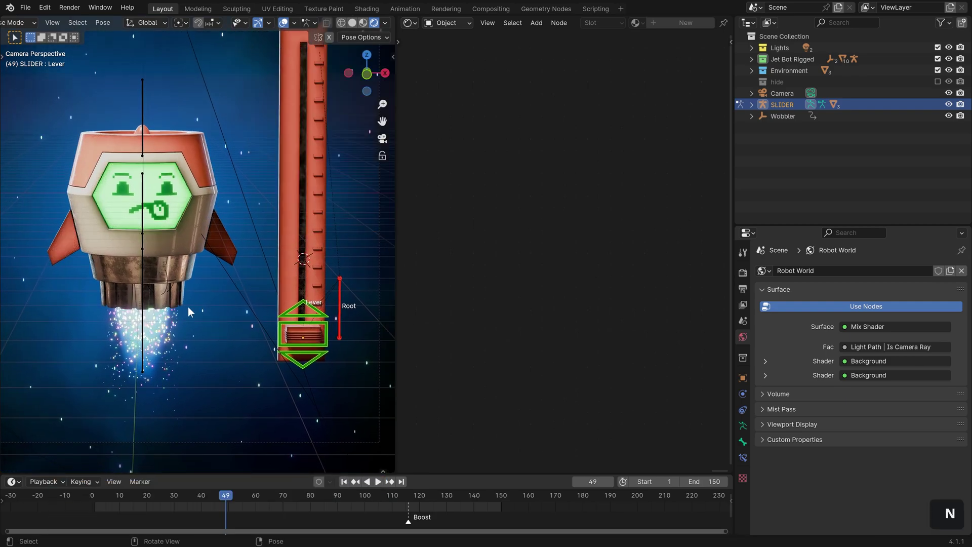
pyautogui.moveTo(294, 253)
pyautogui.keyDown('shift'); pyautogui.mouseDown(button='middle')
pyautogui.moveTo(290, 263)
pyautogui.moveTo(280, 257)
pyautogui.mouseUp(button='middle'); pyautogui.keyUp('shift')
pyautogui.hotkey('ctrl', 'Tab')
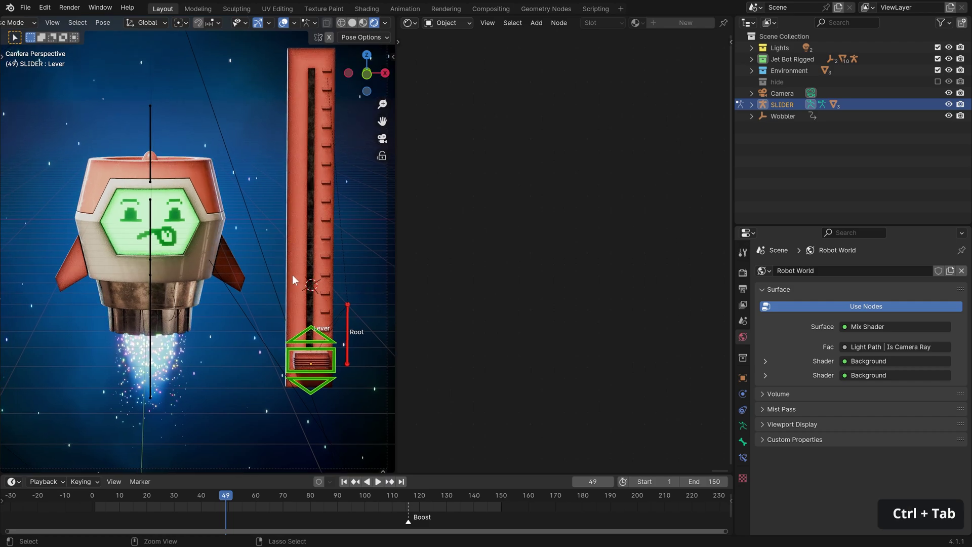
# Step: Hide the particle exhaust cone and select the inner jet flame cone
pyautogui.click(170, 381)
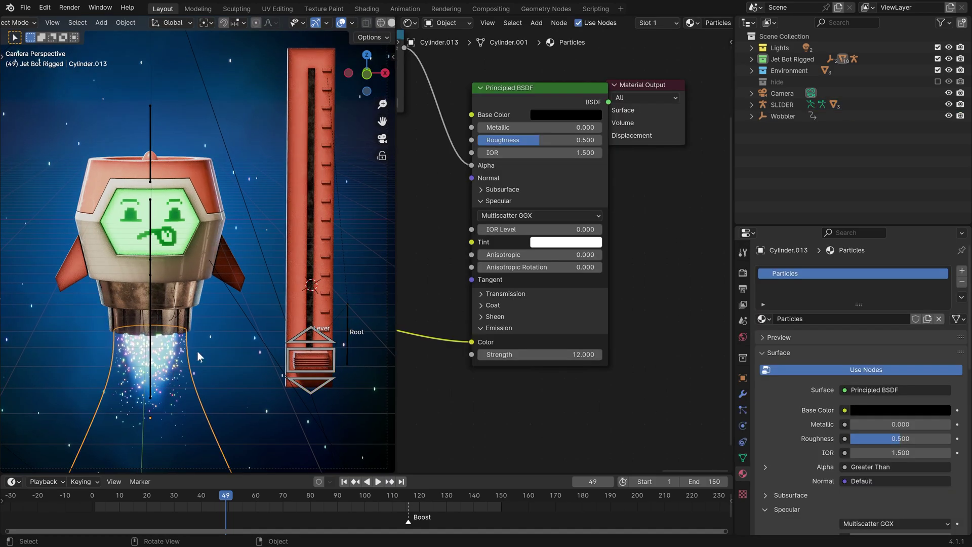
pyautogui.press('h')
pyautogui.click(171, 354)
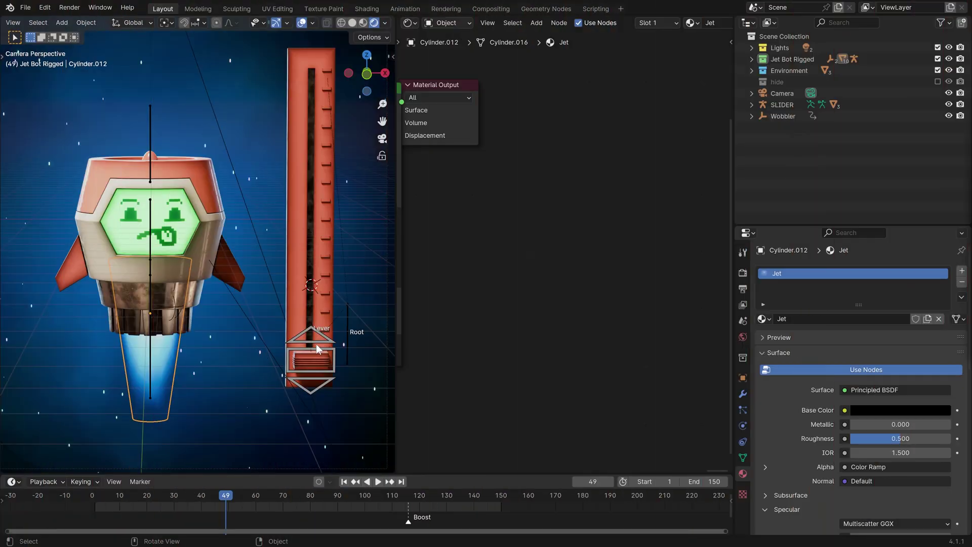
# Step: Copy the Lever bone's Location Y as a new driver, then return to Object Mode
pyautogui.click(316, 344)
pyautogui.hotkey('ctrl', 'Tab')
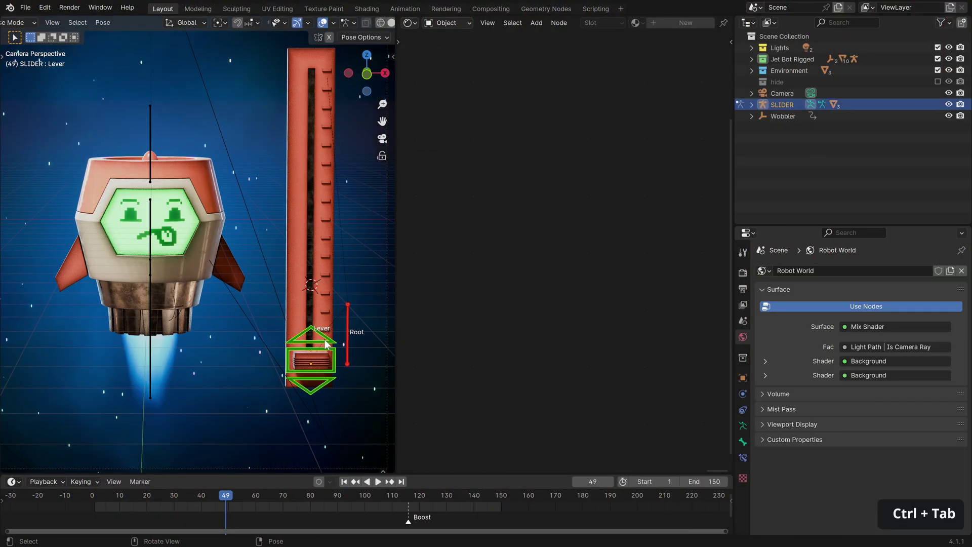
pyautogui.press('n')
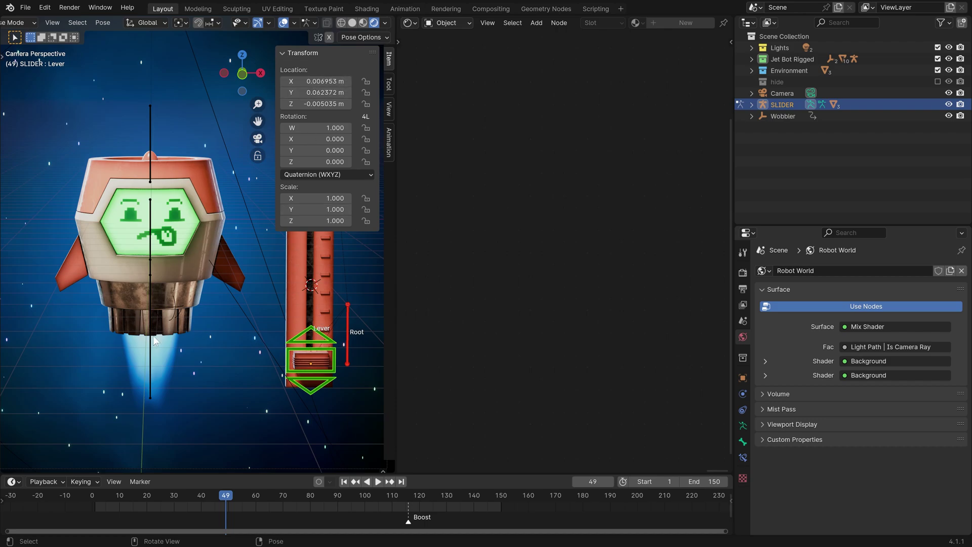
pyautogui.rightClick(316, 91)
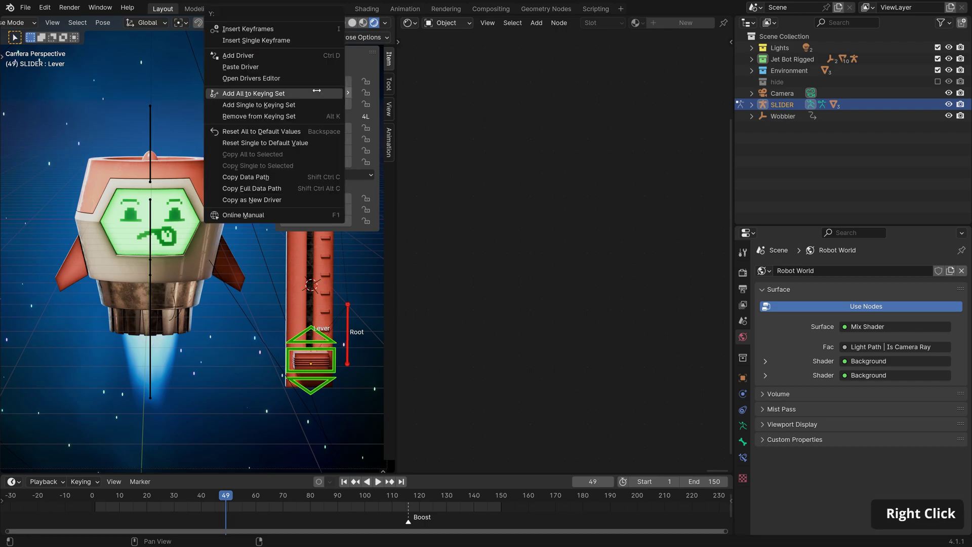
pyautogui.click(291, 199)
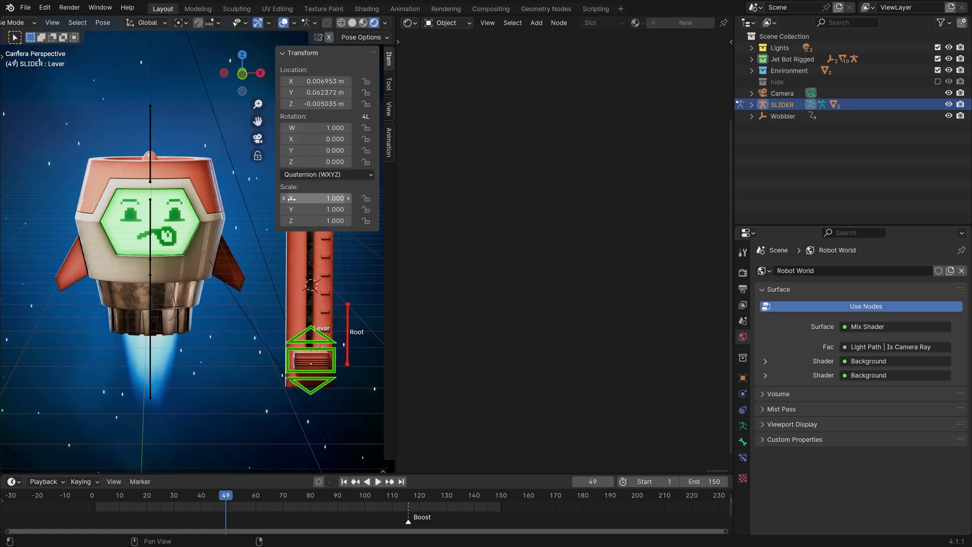
pyautogui.press('n')
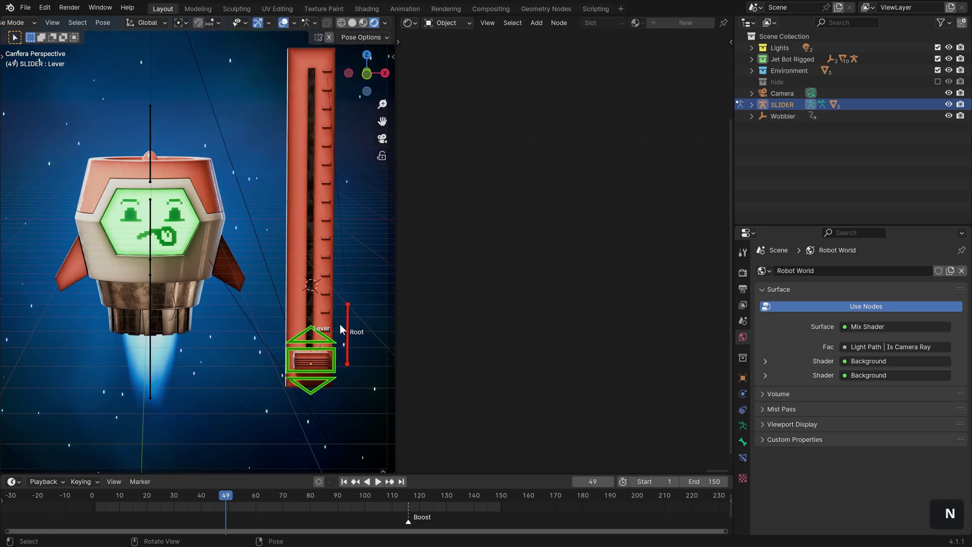
pyautogui.hotkey('ctrl', 'Tab')
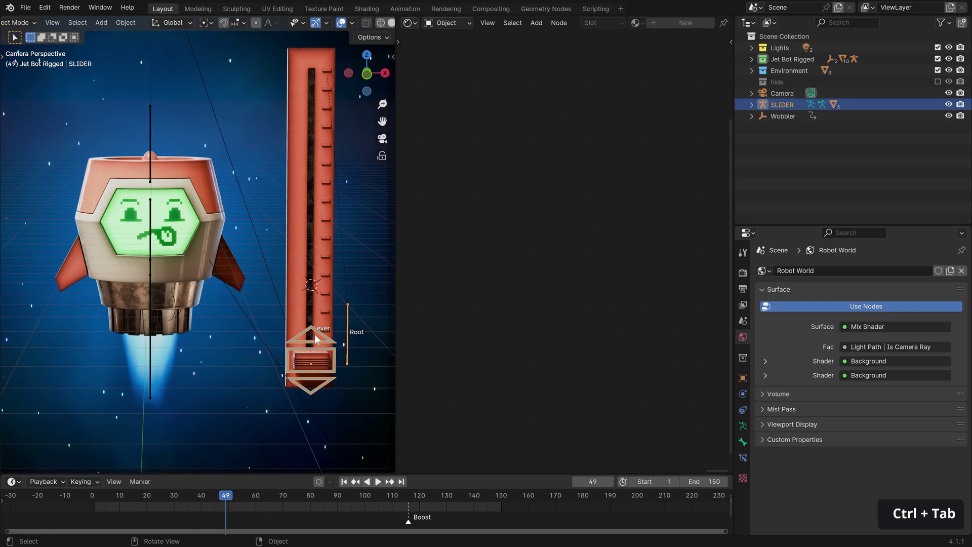
# Step: Add a Value node to the Jet material and paste the Lever driver onto it
pyautogui.click(165, 350)
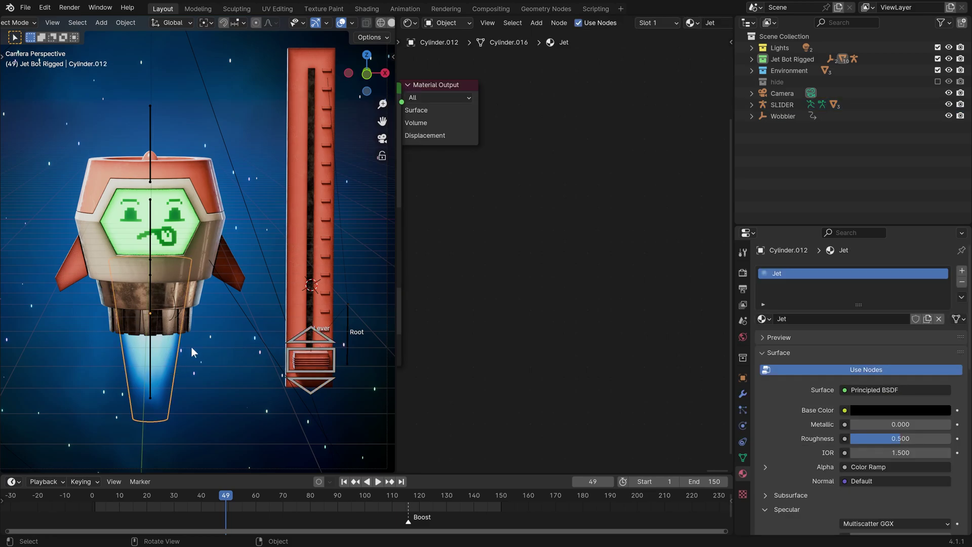
pyautogui.moveTo(505, 264); pyautogui.dragTo(572, 306, button='middle')
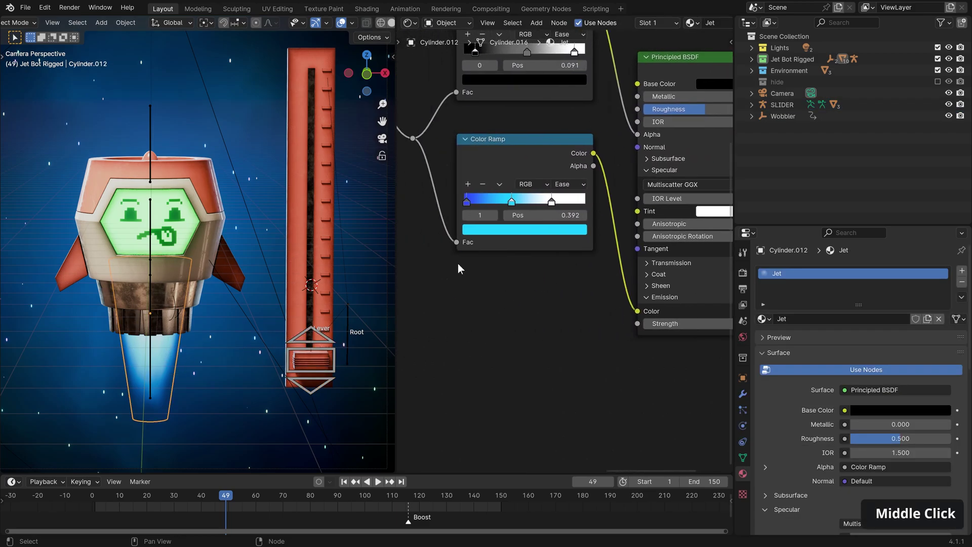
pyautogui.moveTo(457, 263); pyautogui.dragTo(472, 208, button='middle')
pyautogui.hotkey('shift', 'a')
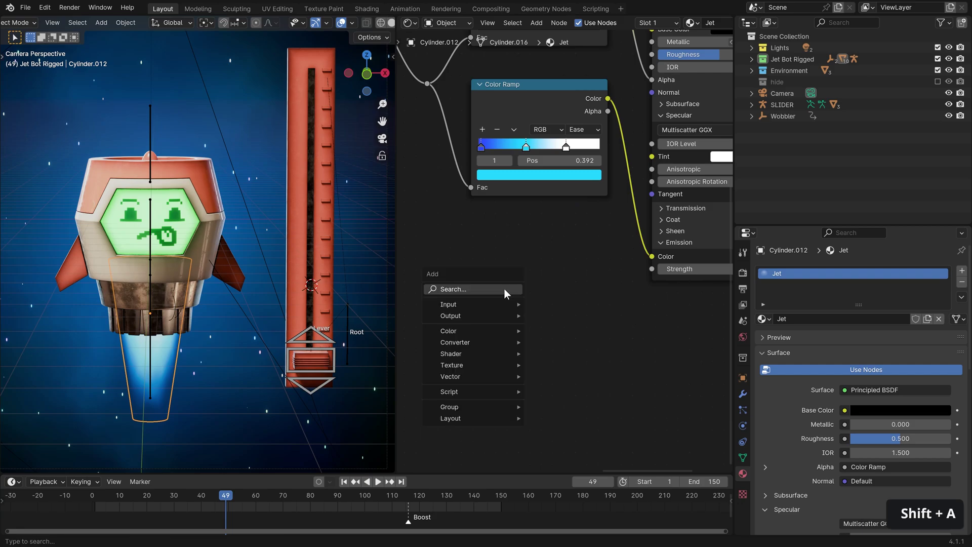
pyautogui.write('va')
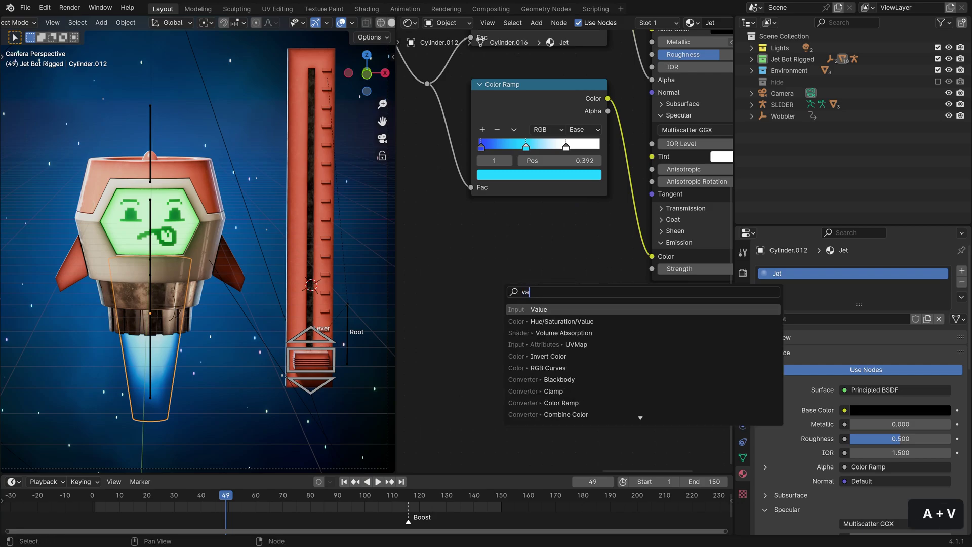
pyautogui.press('Return')
pyautogui.click(429, 221)
pyautogui.rightClick(479, 276)
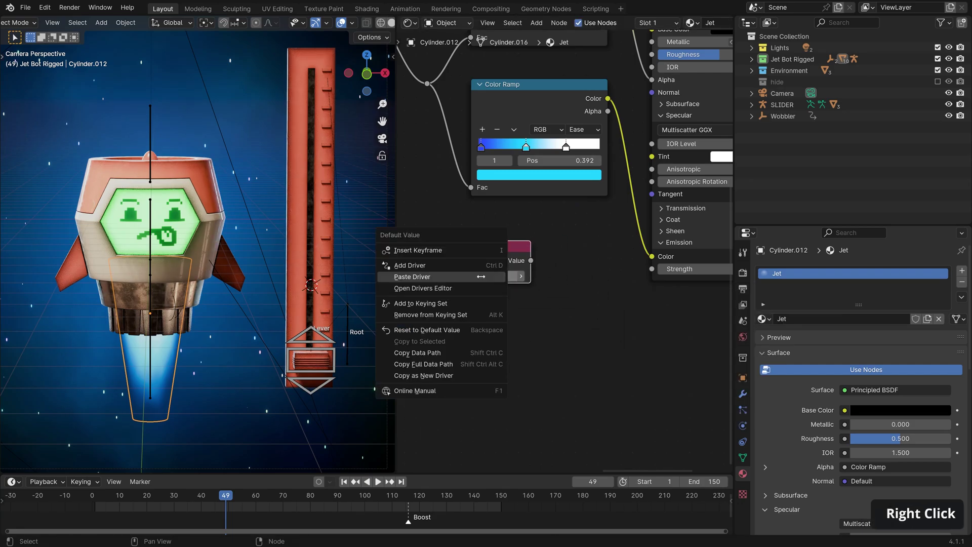
pyautogui.press('Escape')
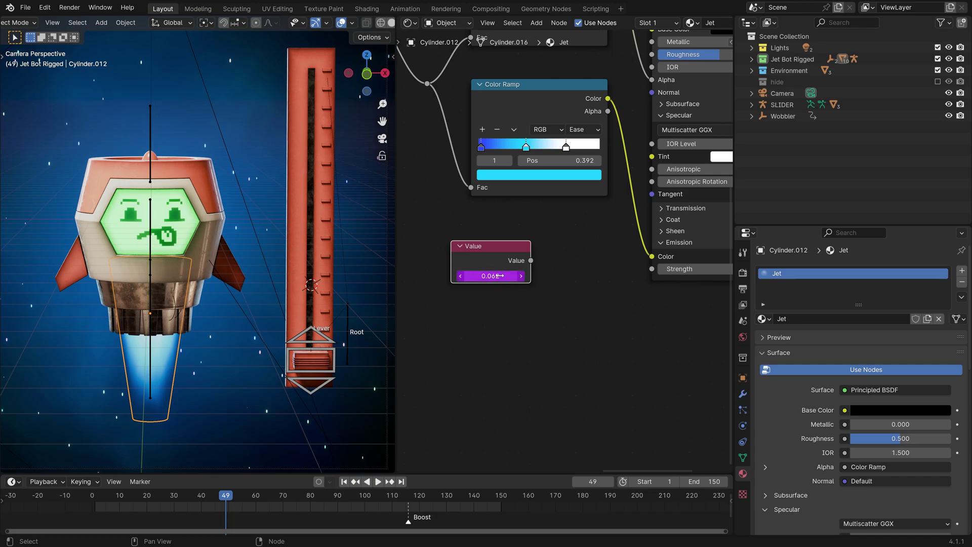
pyautogui.press('F2')
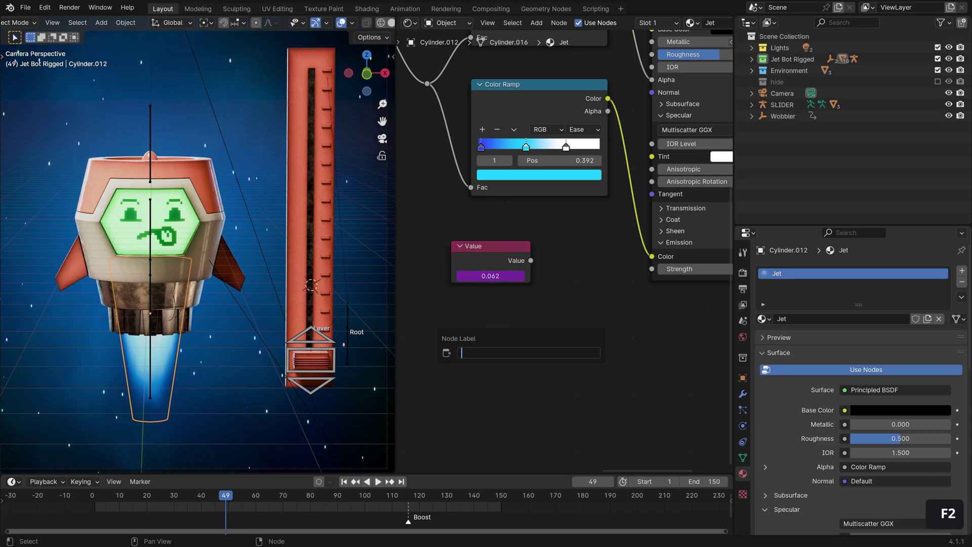
pyautogui.press('Escape')
# Step: Wrap the Value node in a frame labelled 'BONE POSITION'
pyautogui.hotkey('shift', 'a')
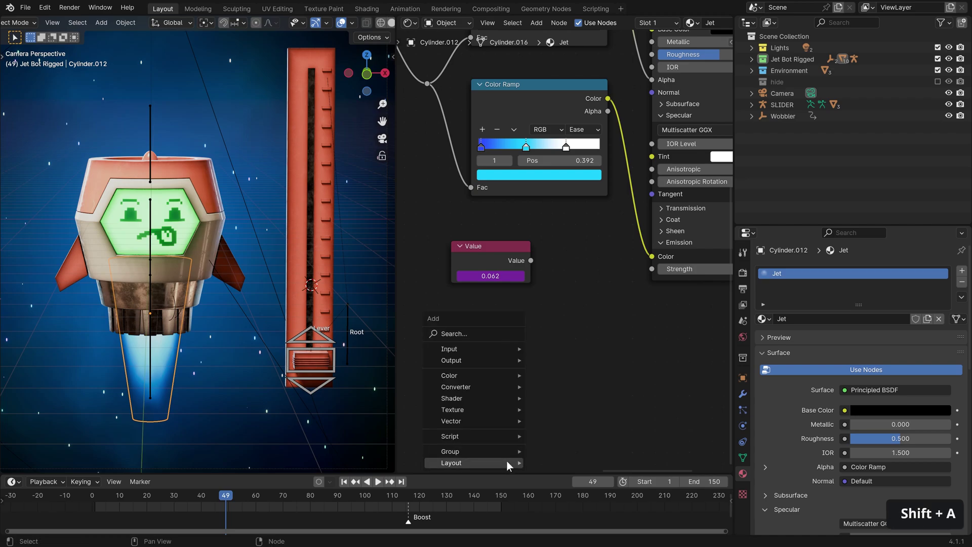
pyautogui.moveTo(510, 462)
pyautogui.click(555, 458)
pyautogui.click(502, 326)
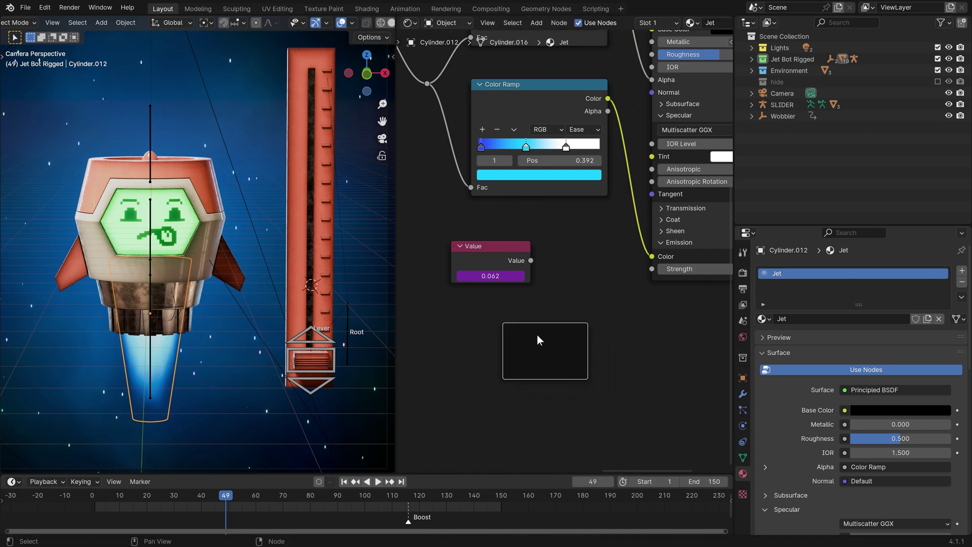
pyautogui.press('F3')
pyautogui.press('F2')
pyautogui.write('B')
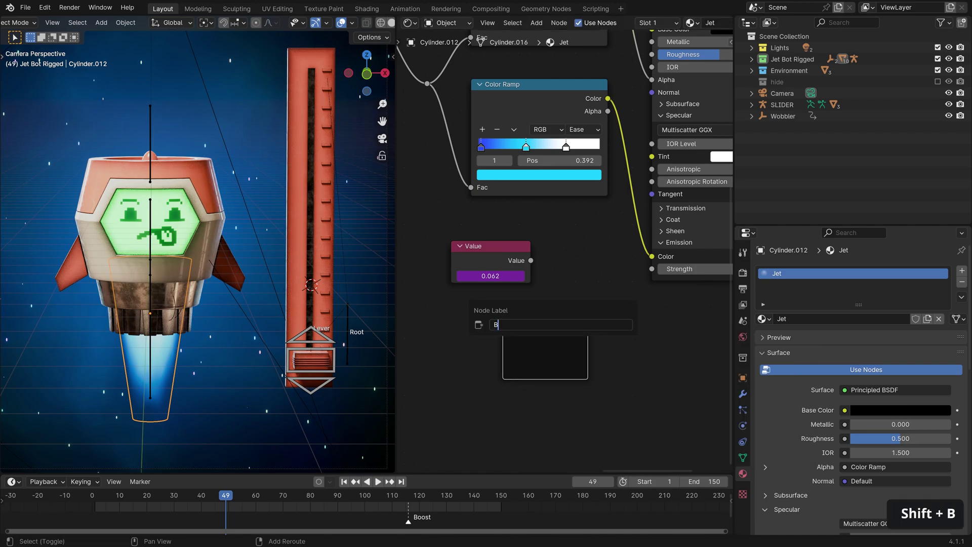
pyautogui.write('ONE POSITION')
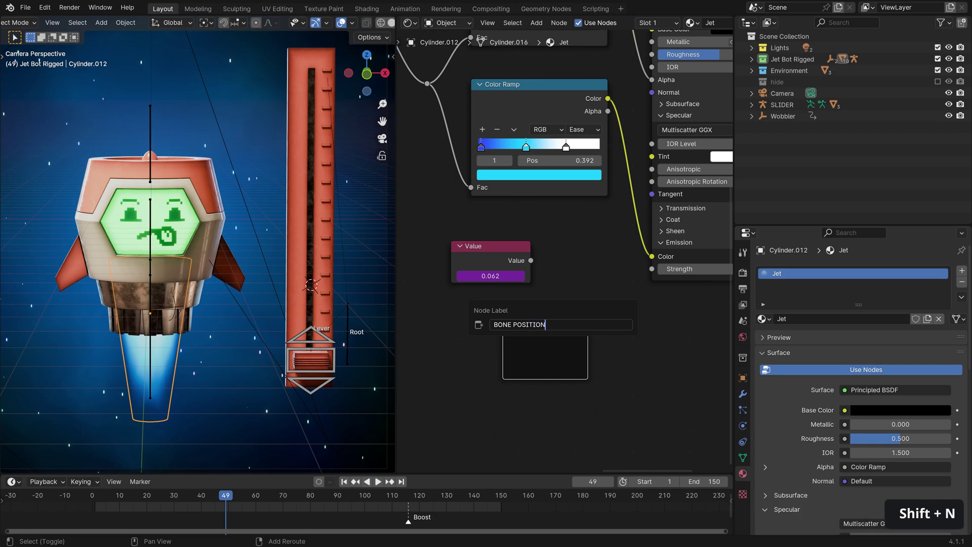
pyautogui.press('Return')
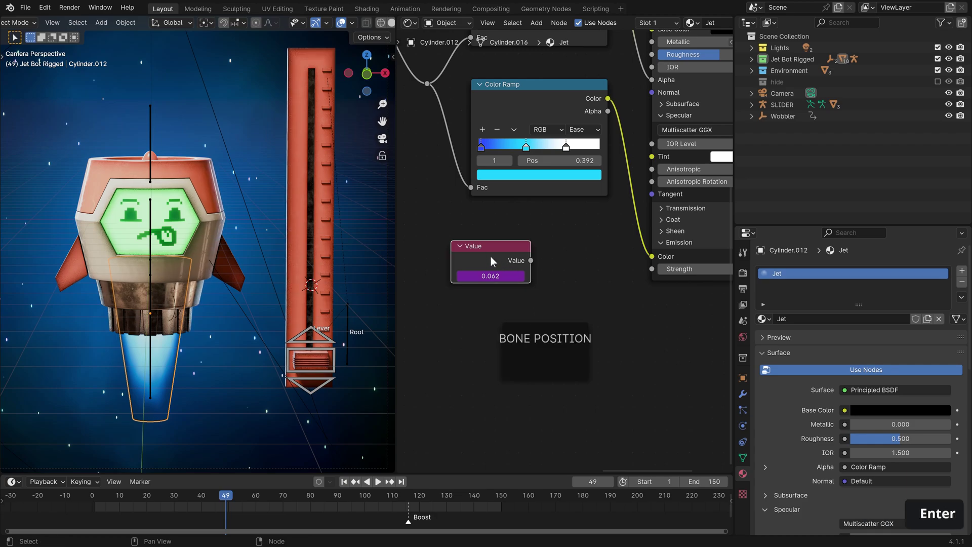
pyautogui.moveTo(498, 260); pyautogui.dragTo(561, 368)
pyautogui.moveTo(563, 330); pyautogui.dragTo(514, 316)
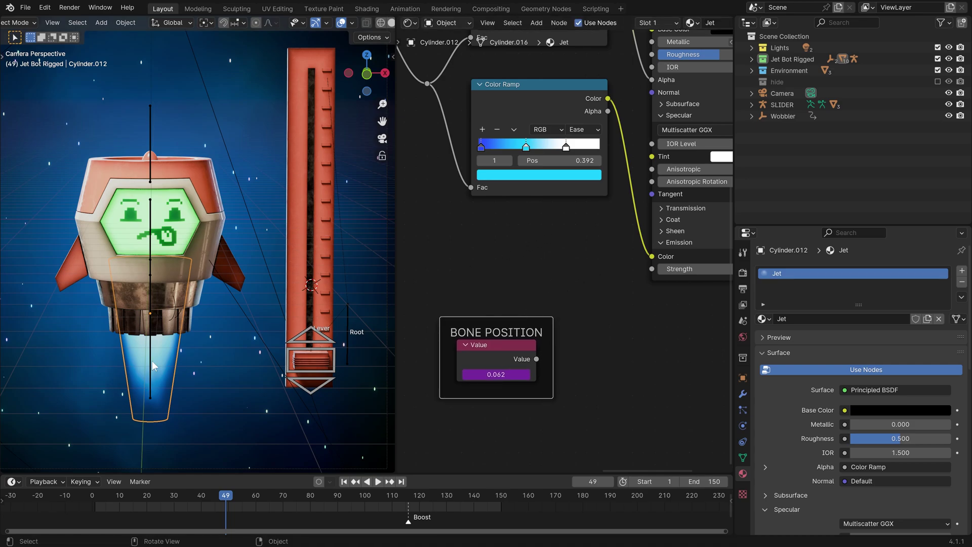
pyautogui.moveTo(627, 349); pyautogui.dragTo(619, 326, button='middle')
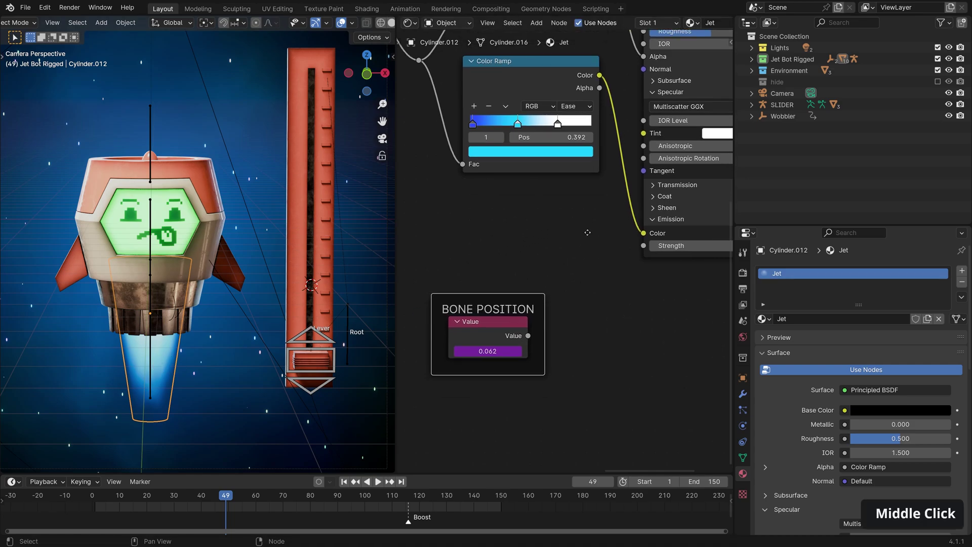
# Step: Add a Mix node and insert it into the colour ramp's emission link
pyautogui.hotkey('shift', 'a')
pyautogui.click(587, 198)
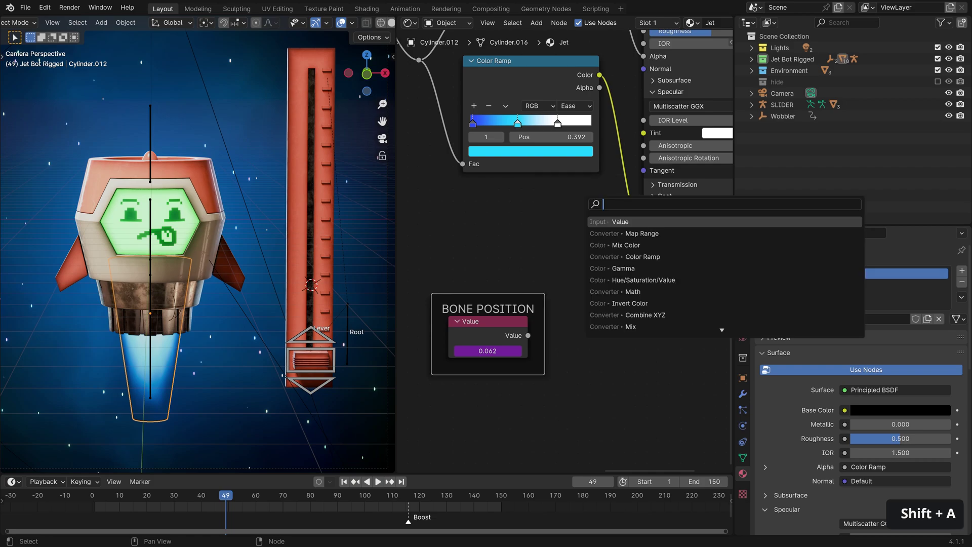
pyautogui.write('mi')
pyautogui.click(628, 222)
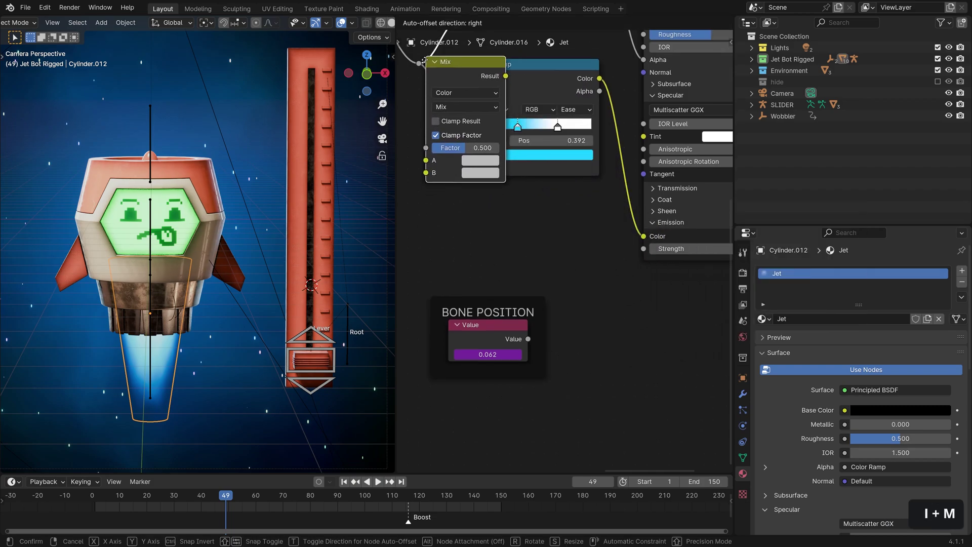
pyautogui.click(632, 215)
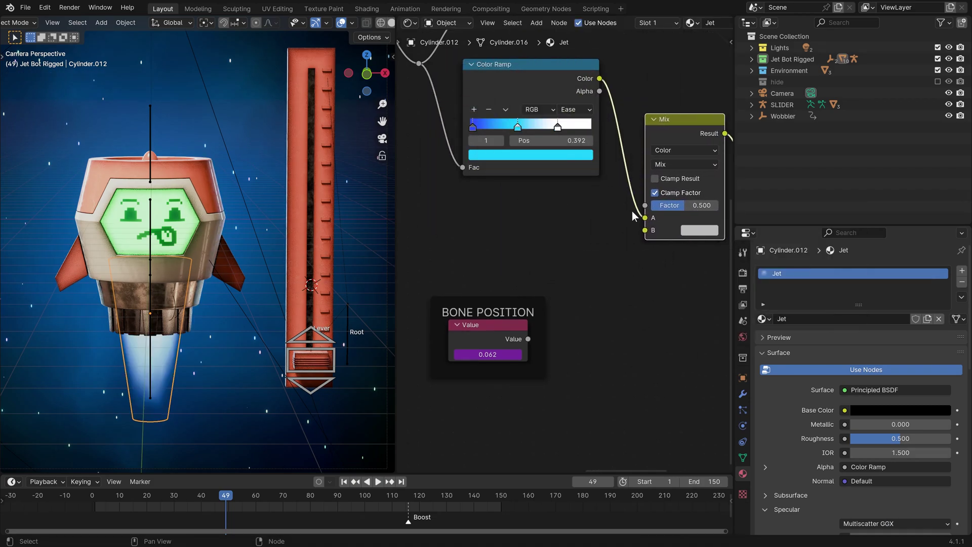
pyautogui.moveTo(632, 215); pyautogui.dragTo(524, 203, button='middle')
# Step: Set the Mix node's B colour to orange and its blend mode to Color
pyautogui.click(603, 221)
pyautogui.click(612, 129)
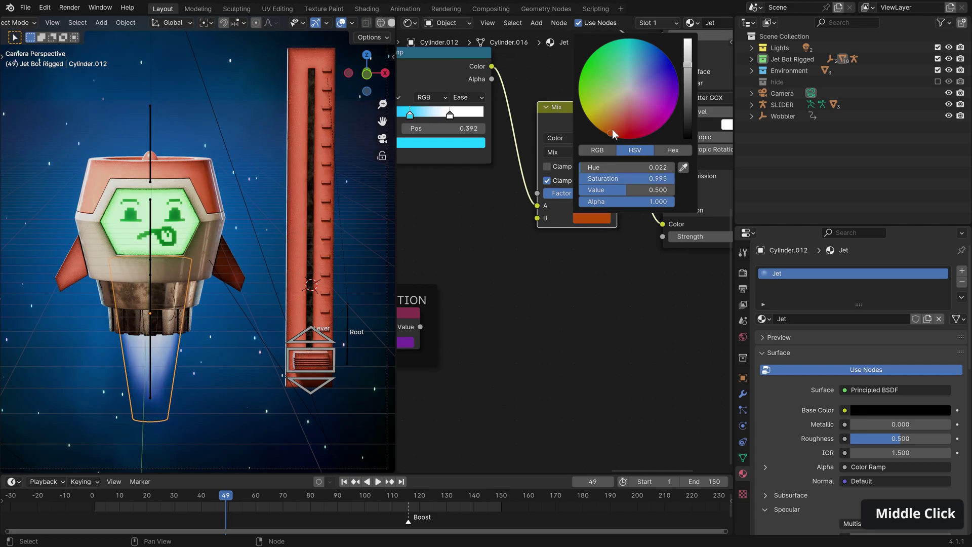
pyautogui.scroll(3, 624, 117)
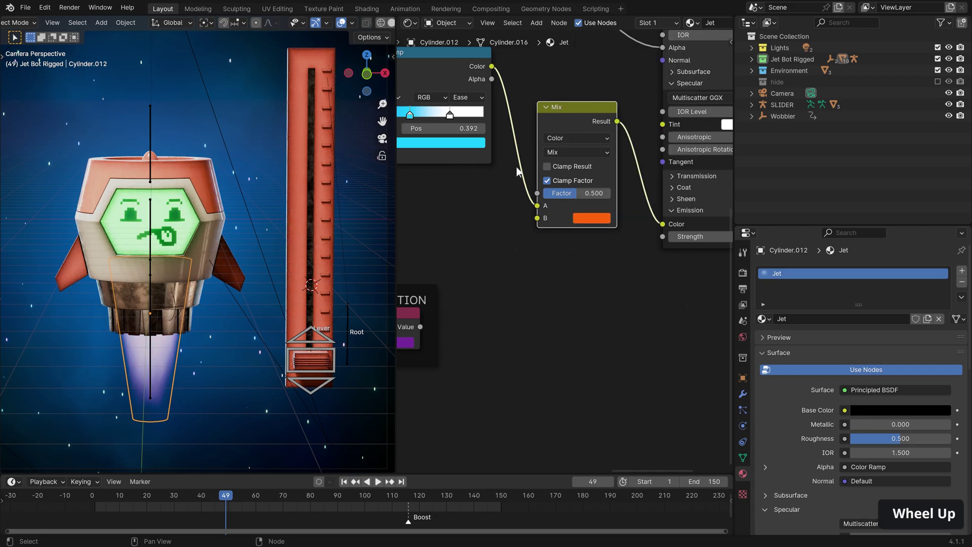
pyautogui.click(579, 153)
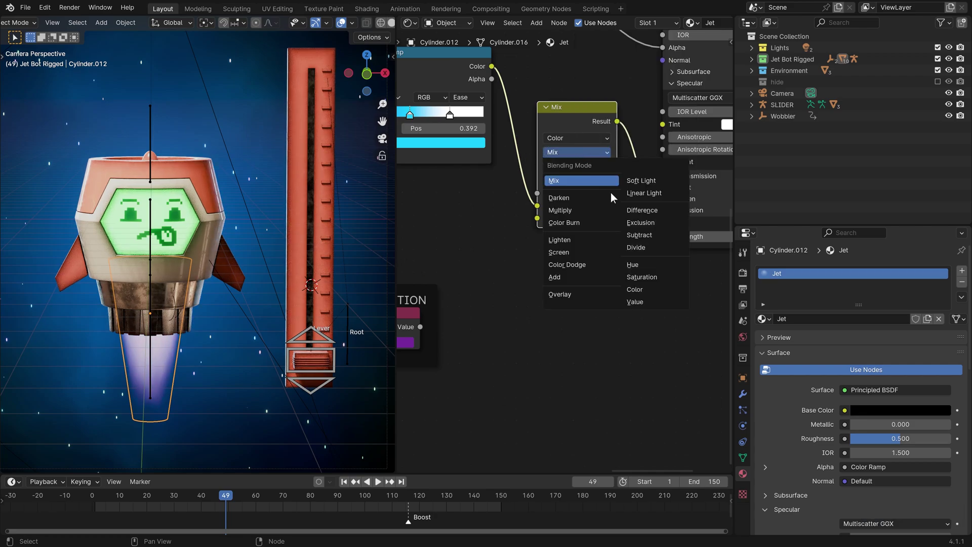
pyautogui.click(651, 288)
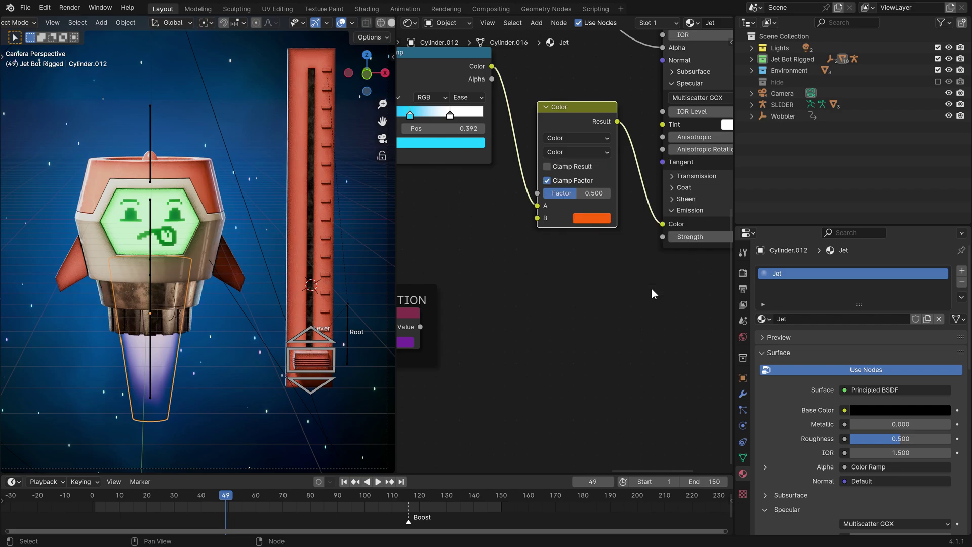
# Step: Test the Factor's effect on the flame, then link the BONE POSITION value to it
pyautogui.moveTo(582, 200)
pyautogui.mouseDown()
pyautogui.moveTo(557, 200)
pyautogui.moveTo(603, 200)
pyautogui.moveTo(542, 200)
pyautogui.moveTo(586, 196)
pyautogui.mouseUp()
pyautogui.moveTo(586, 197); pyautogui.dragTo(654, 174, button='middle')
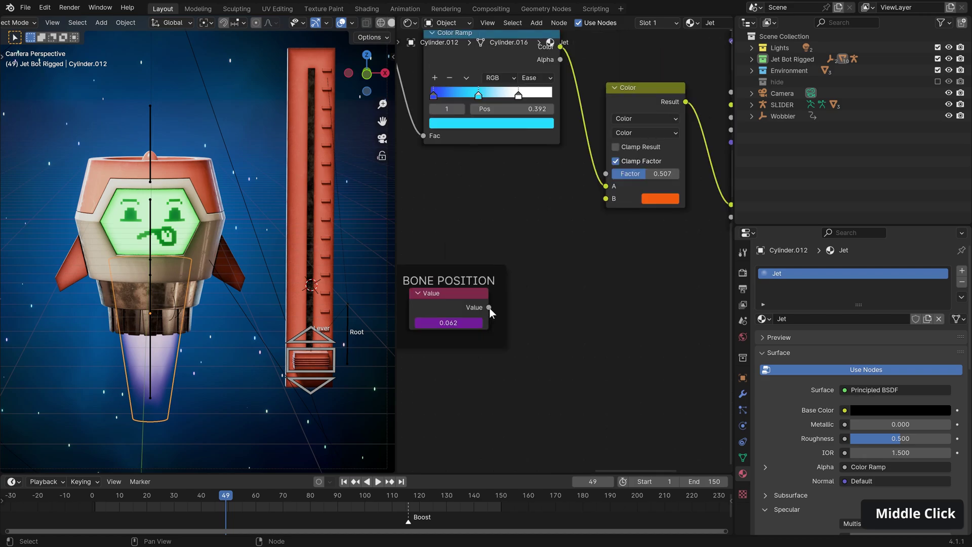
pyautogui.moveTo(489, 307); pyautogui.dragTo(607, 173)
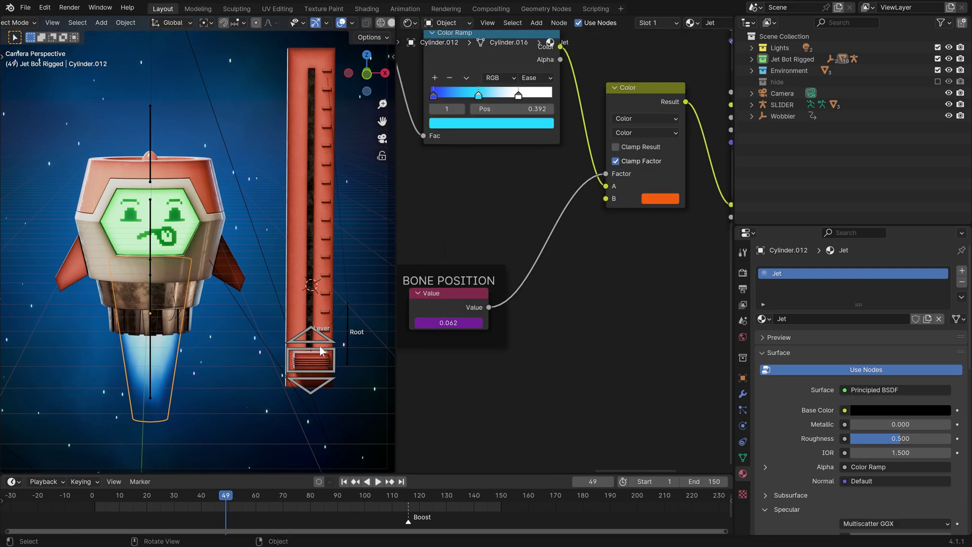
# Step: In Pose Mode during playback, move the Lever bone up twice to test the flame colour, cancelling each time
pyautogui.click(330, 355)
pyautogui.hotkey('ctrl', 'Tab')
pyautogui.press('space')
pyautogui.press('g')
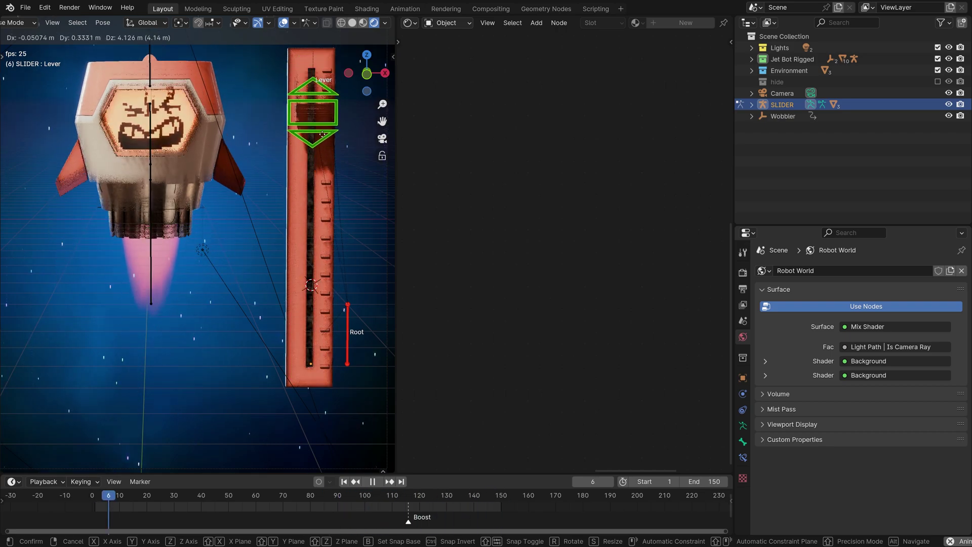
pyautogui.rightClick(329, 324)
pyautogui.press('g')
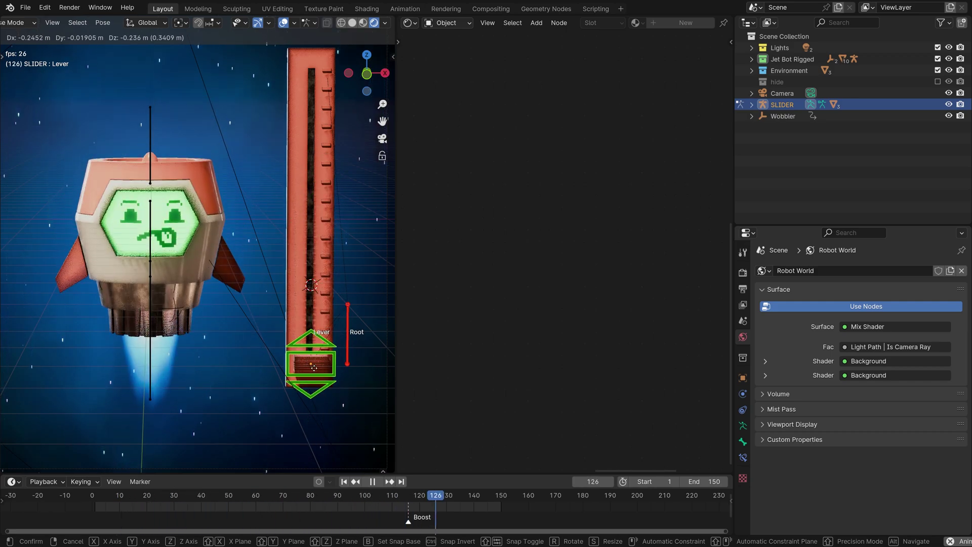
pyautogui.rightClick(312, 252)
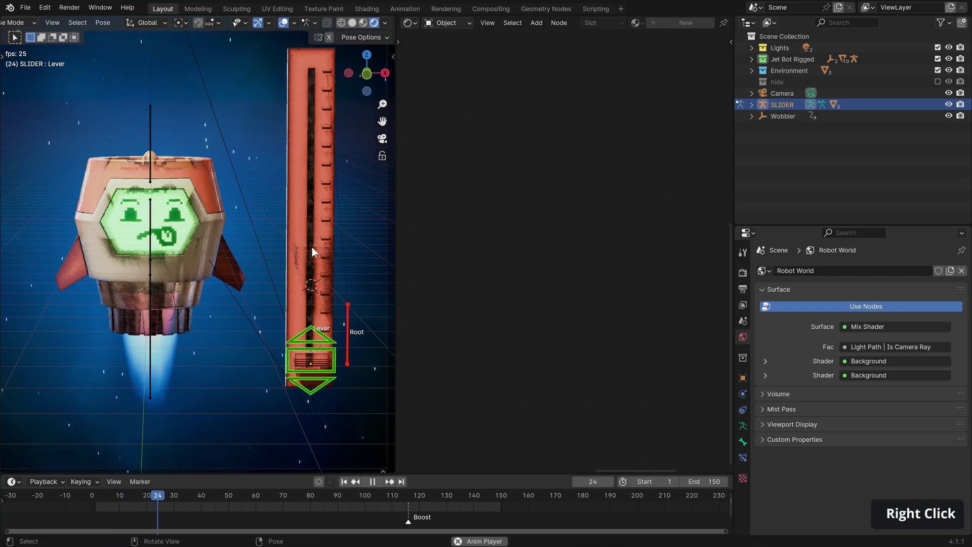
pyautogui.press('space')
# Step: Back on the jet flame cylinder, add a Map Range node to the Jet material
pyautogui.hotkey('ctrl', 'Tab')
pyautogui.click(188, 335)
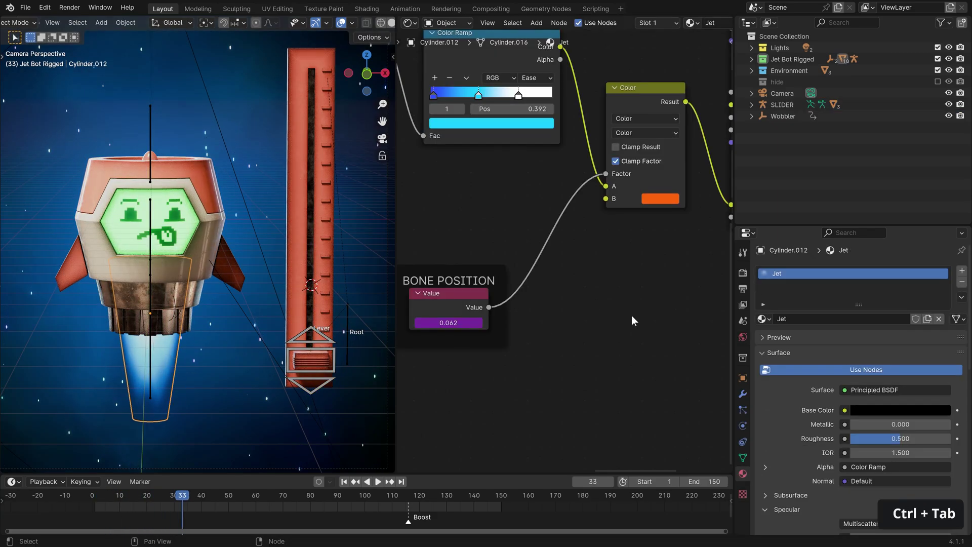
pyautogui.moveTo(631, 320); pyautogui.dragTo(601, 277, button='middle')
pyautogui.hotkey('shift', 'a')
pyautogui.write('map')
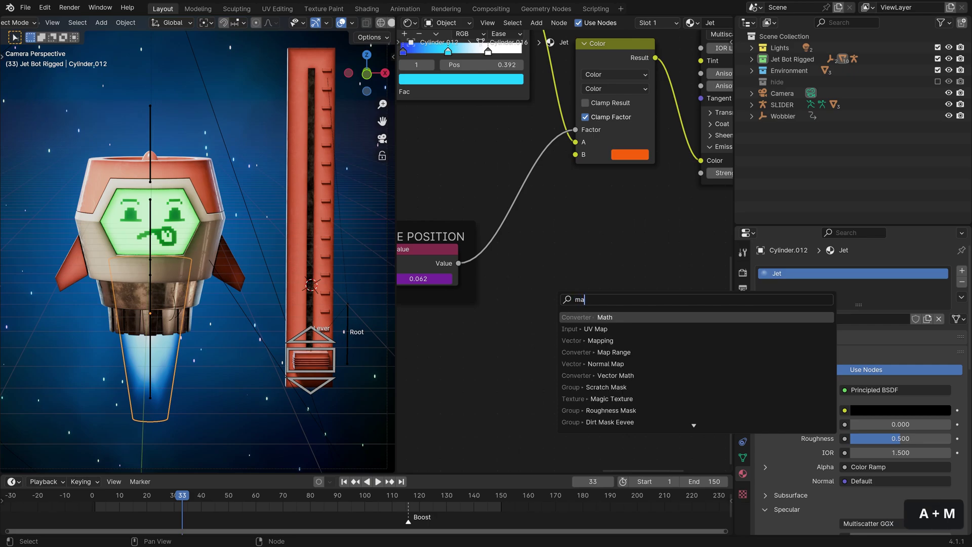
pyautogui.press('Down')
pyautogui.press('Down')
pyautogui.press('Return')
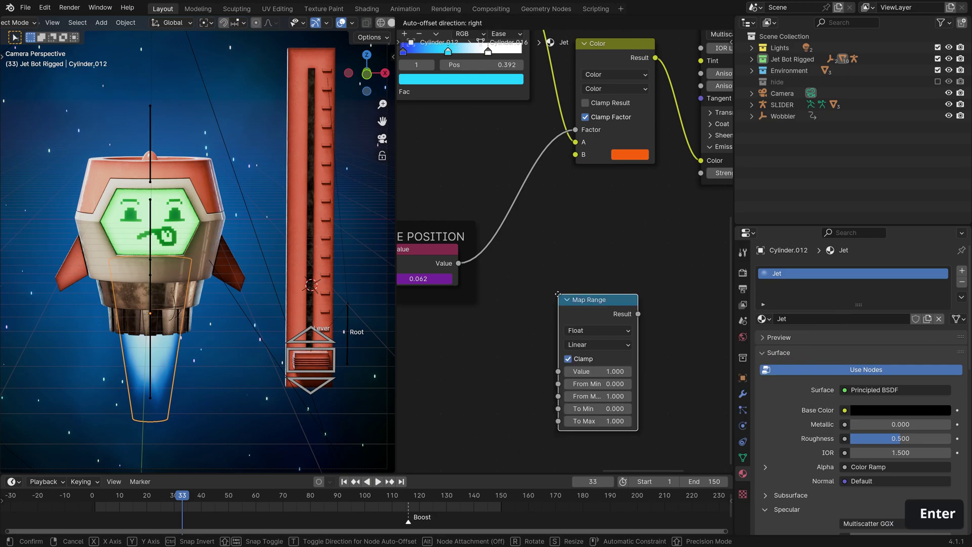
# Step: Check the Lever bone's location values while moving it in Pose Mode, then reselect the jet cylinder
pyautogui.click(334, 349)
pyautogui.hotkey('ctrl', 'Tab')
pyautogui.press('n')
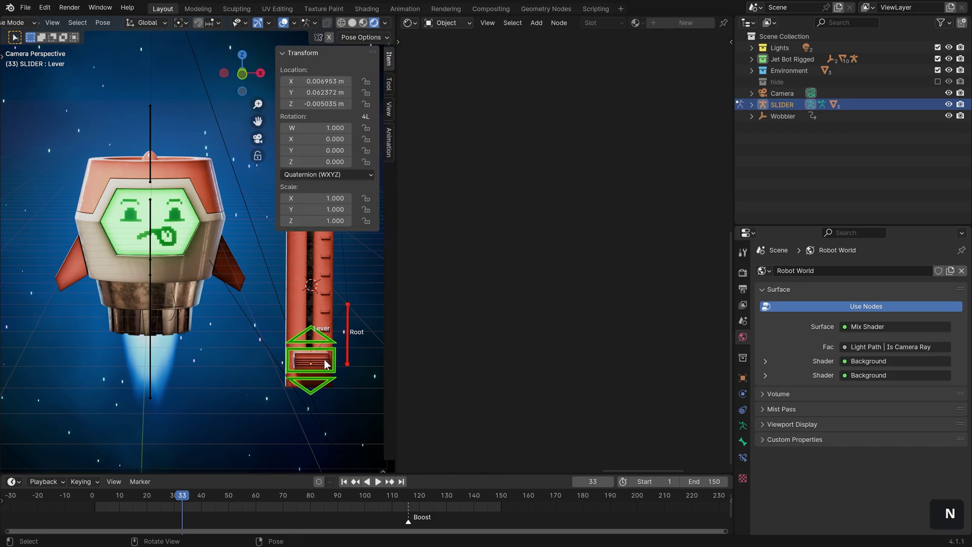
pyautogui.press('g')
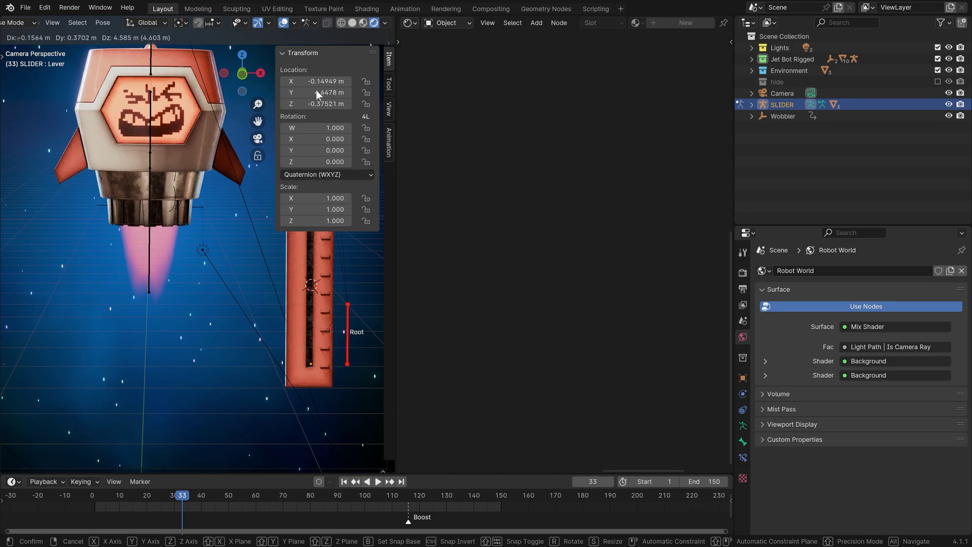
pyautogui.rightClick(320, 92)
pyautogui.hotkey('ctrl', 'Tab')
pyautogui.click(148, 363)
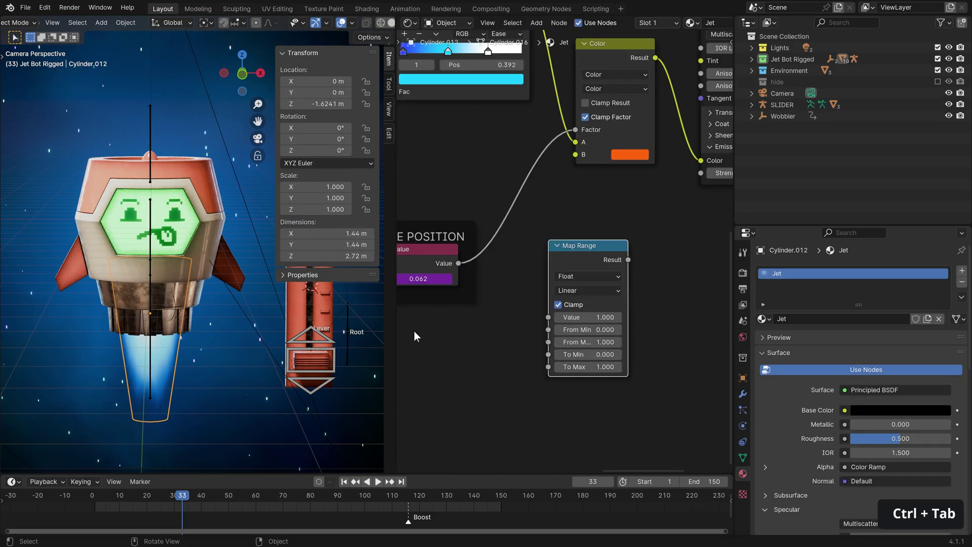
# Step: Route BONE POSITION through Map Range into the mix Factor, with From Max 4.8
pyautogui.moveTo(458, 263); pyautogui.dragTo(490, 277)
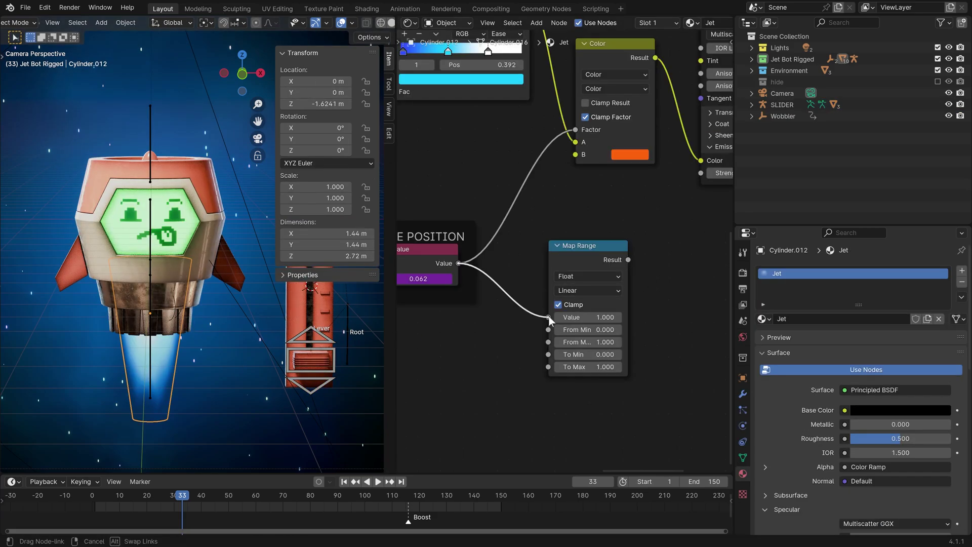
pyautogui.moveTo(549, 319); pyautogui.dragTo(549, 318)
pyautogui.moveTo(587, 245); pyautogui.dragTo(582, 131)
pyautogui.moveTo(541, 233); pyautogui.dragTo(556, 217)
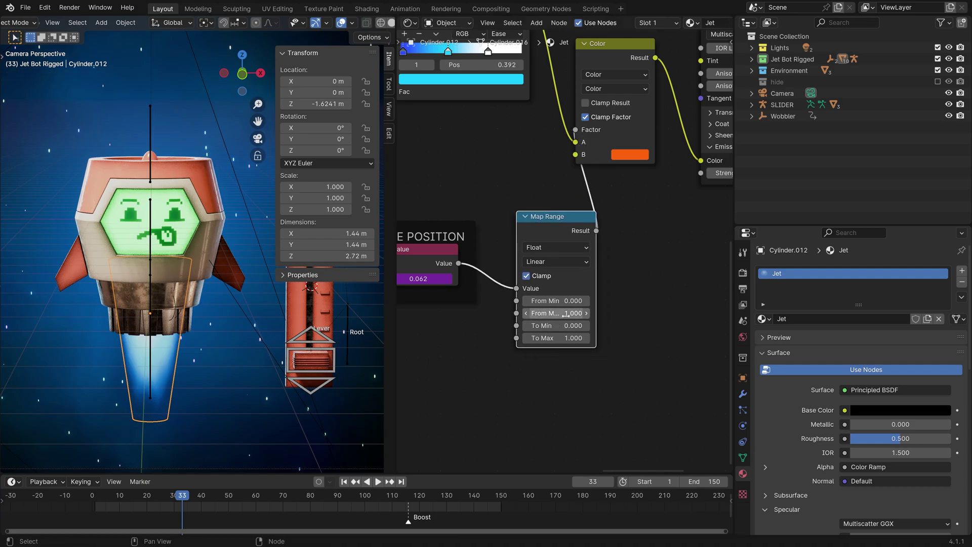
pyautogui.click(556, 314)
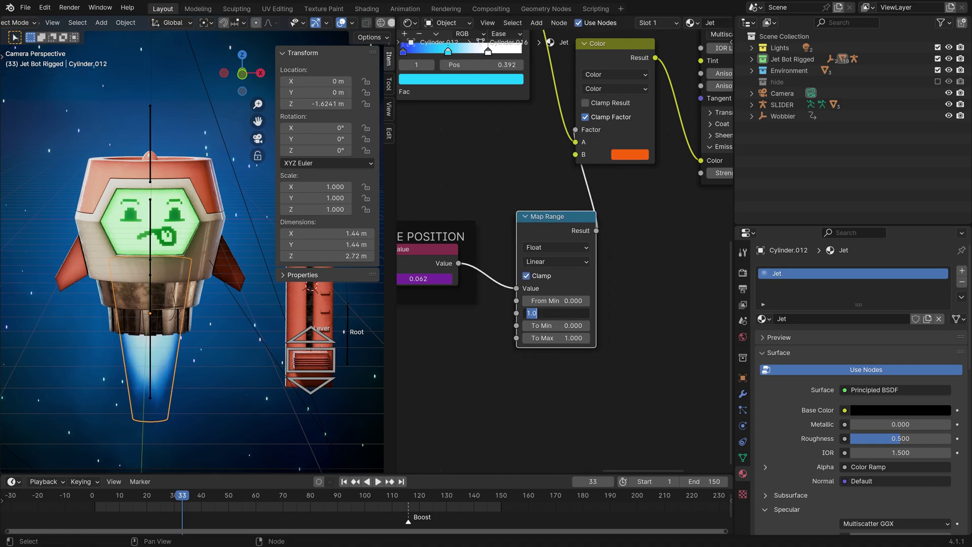
pyautogui.write('4.8')
pyautogui.press('Return')
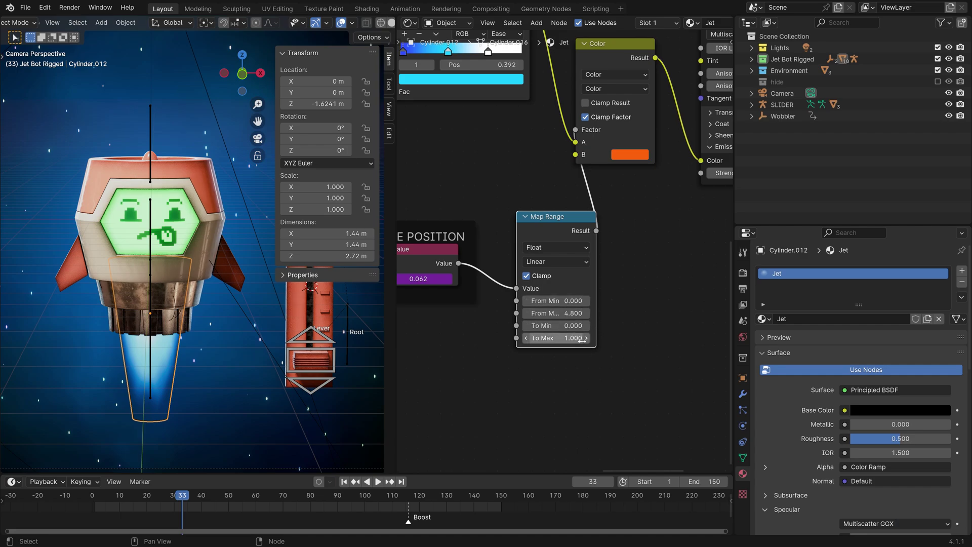
# Step: Test the remapped lever during playback, then return to Object Mode with the jet cylinder selected
pyautogui.press('n')
pyautogui.click(325, 338)
pyautogui.hotkey('ctrl', 'Tab')
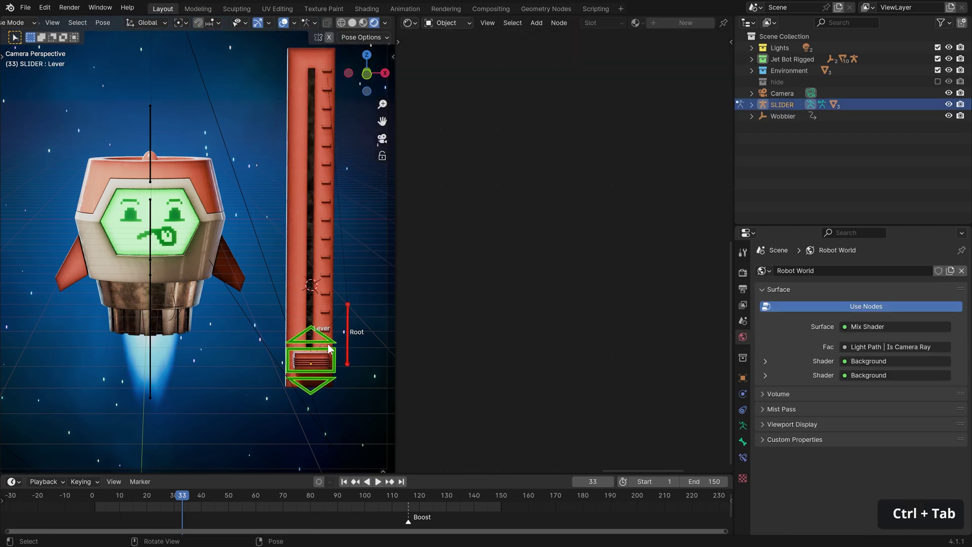
pyautogui.press('space')
pyautogui.press('g')
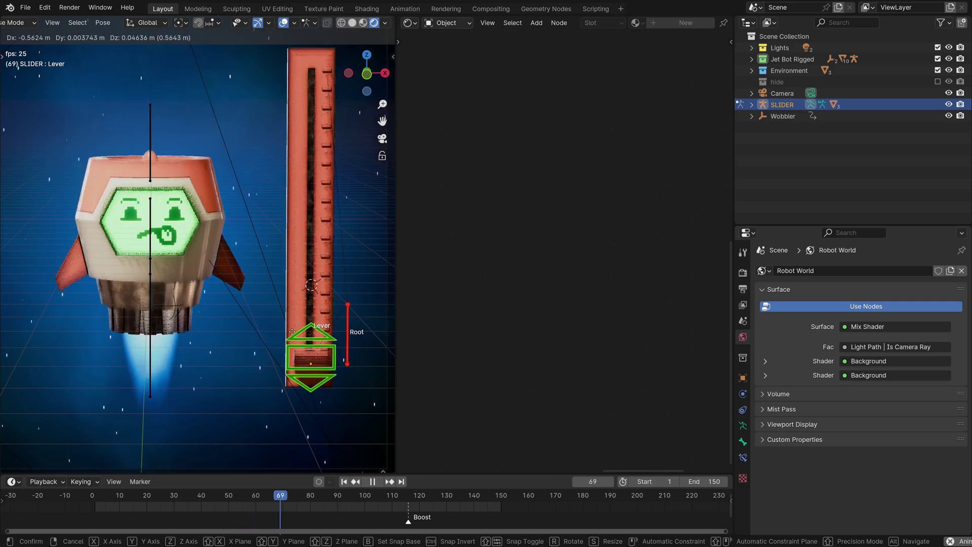
pyautogui.rightClick(293, 338)
pyautogui.press('space')
pyautogui.hotkey('ctrl', 'Tab')
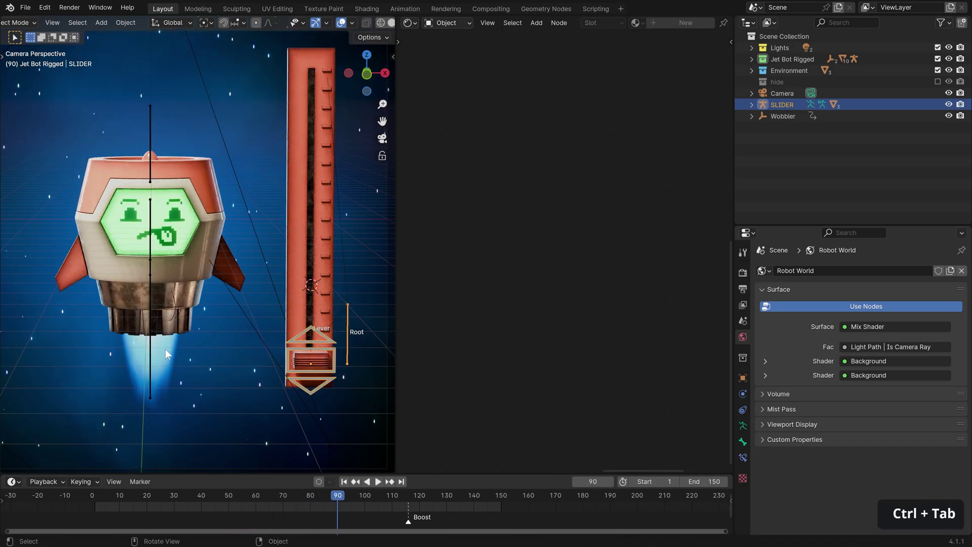
pyautogui.click(165, 348)
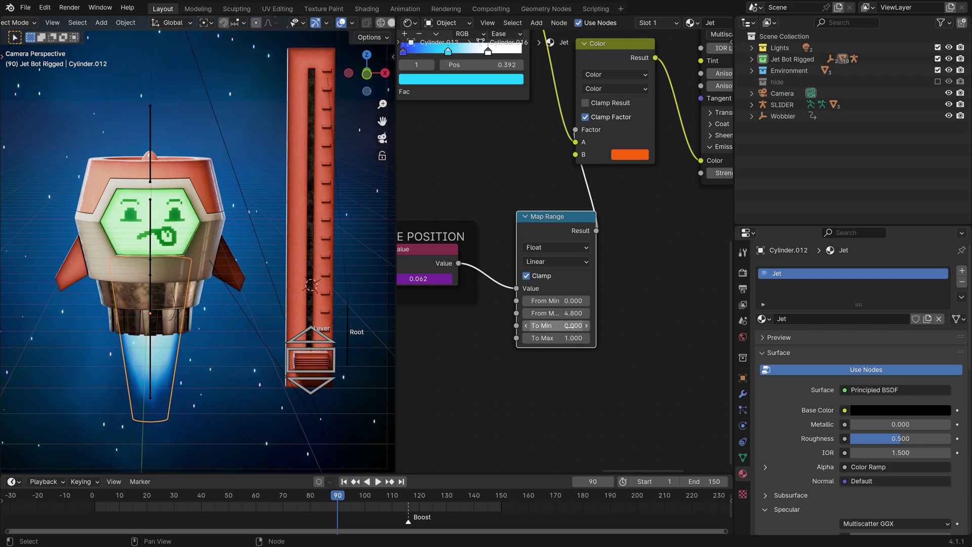
# Step: Set Map Range To Min to 1 and To Max to 0 to invert the mapping
pyautogui.click(570, 326)
pyautogui.write('1')
pyautogui.press('Return')
pyautogui.click(557, 338)
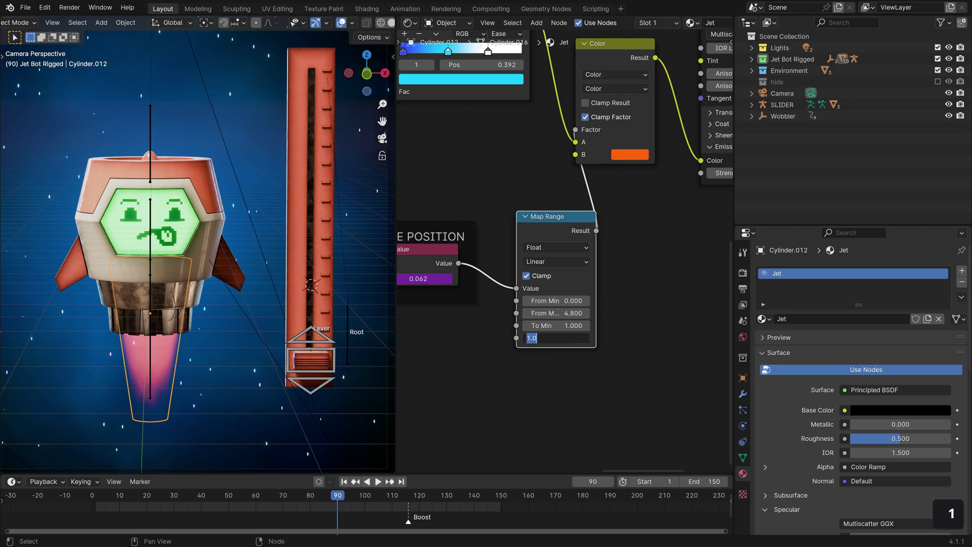
pyautogui.write('0')
pyautogui.press('Return')
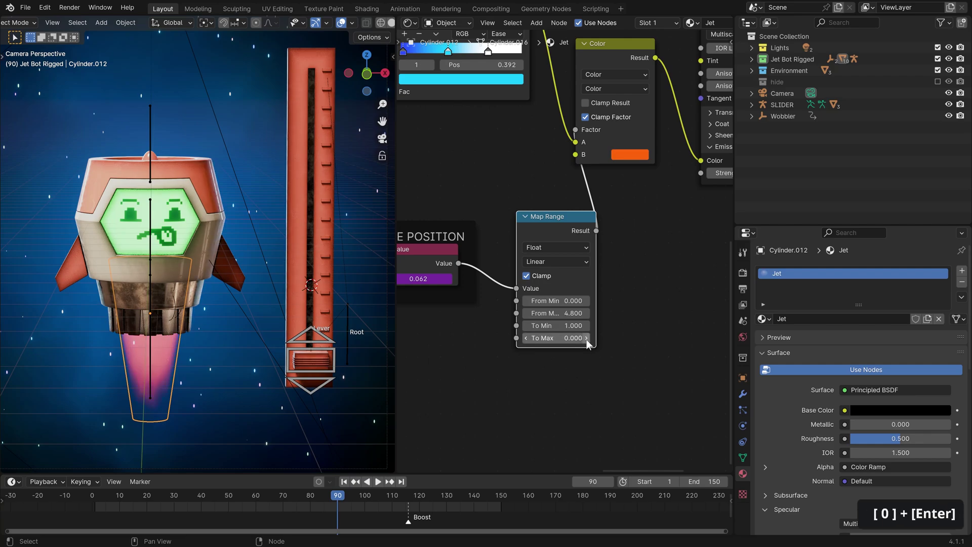
pyautogui.moveTo(553, 228); pyautogui.dragTo(534, 175)
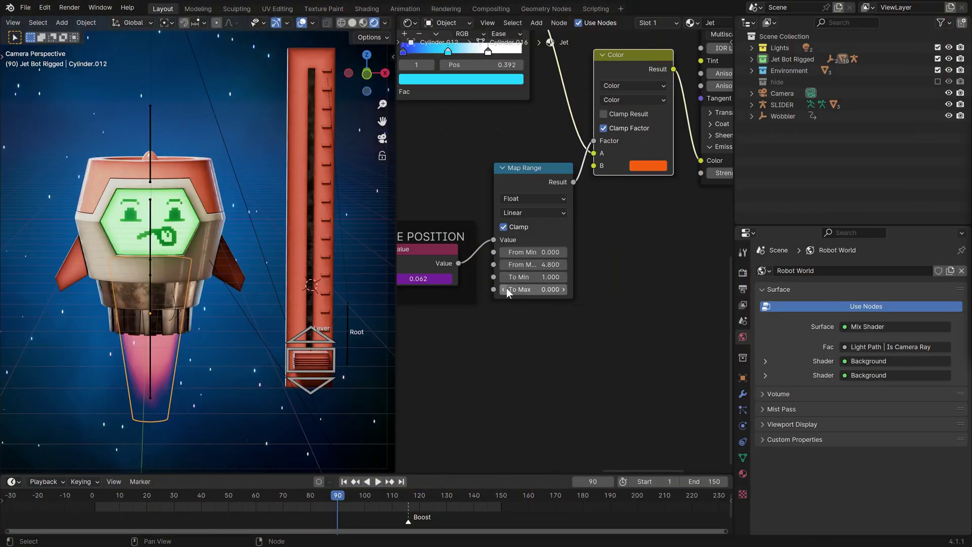
# Step: Copy the BONE POSITION frame and Map Range nodes from the Jet material
pyautogui.keyDown('shift'); pyautogui.moveTo(508, 298); pyautogui.dragTo(564, 317, button='middle'); pyautogui.keyUp('shift')
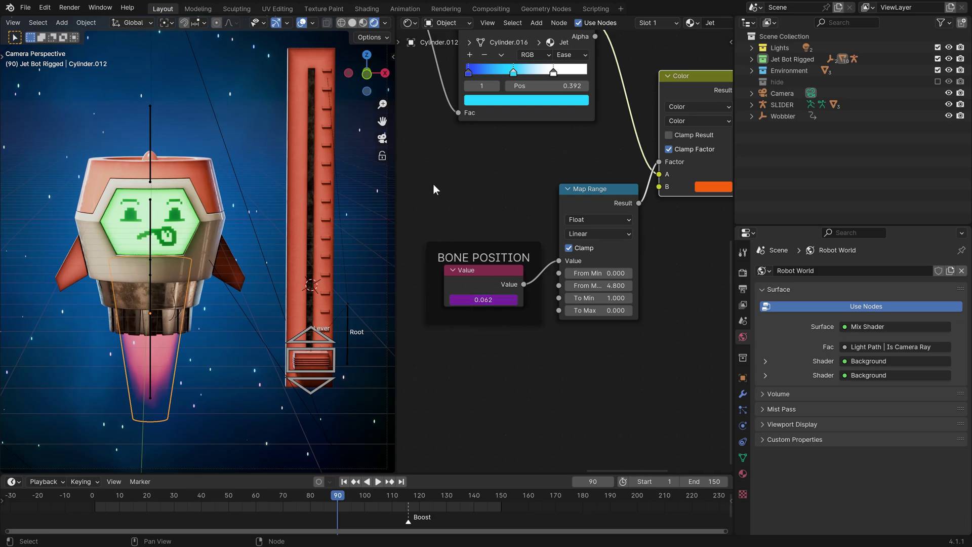
pyautogui.moveTo(432, 184); pyautogui.dragTo(606, 352)
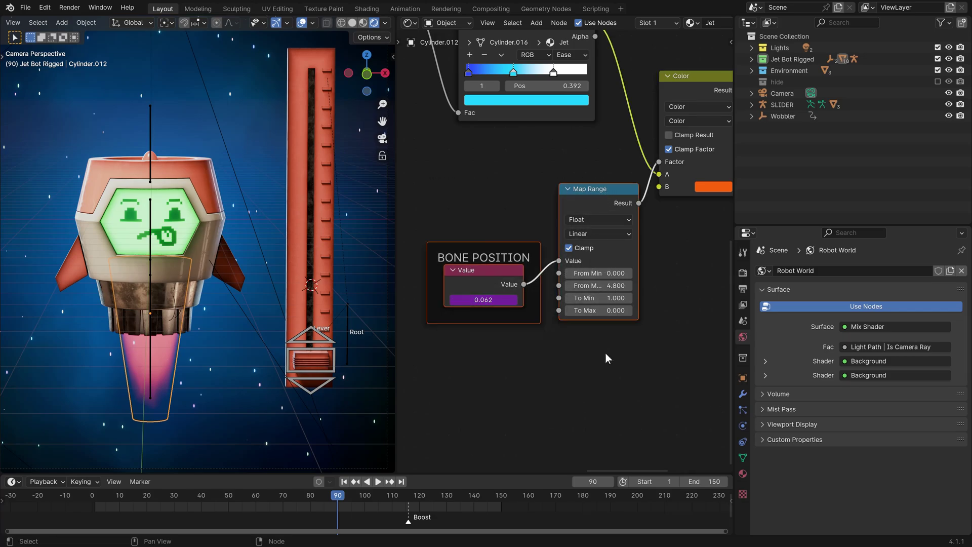
pyautogui.hotkey('ctrl', 'c')
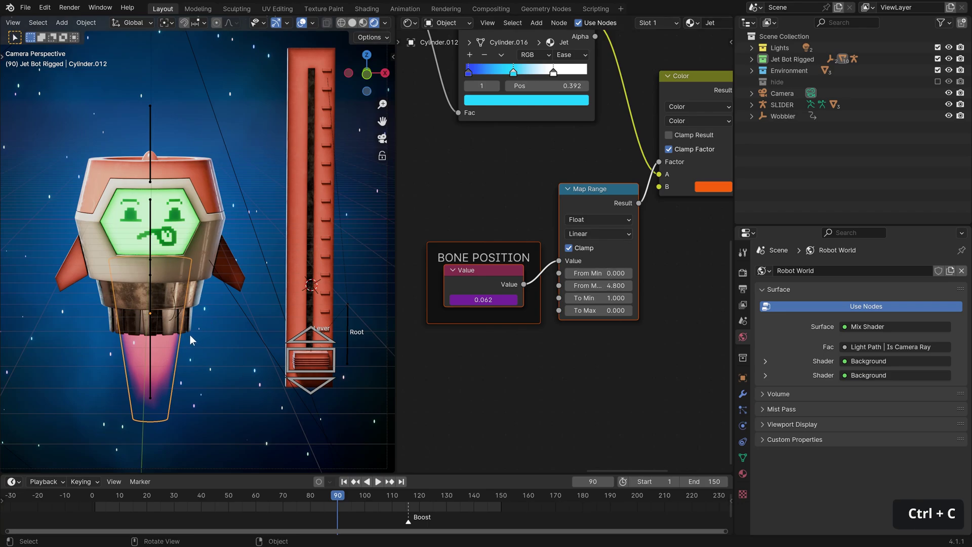
# Step: Unhide the particle cone and paste the copied nodes into its material
pyautogui.hotkey('alt', 'h')
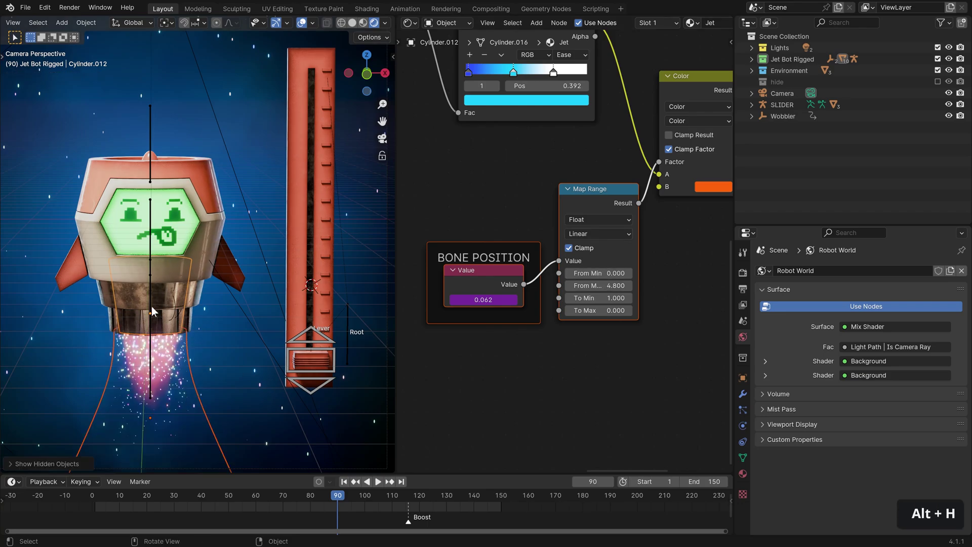
pyautogui.click(182, 389)
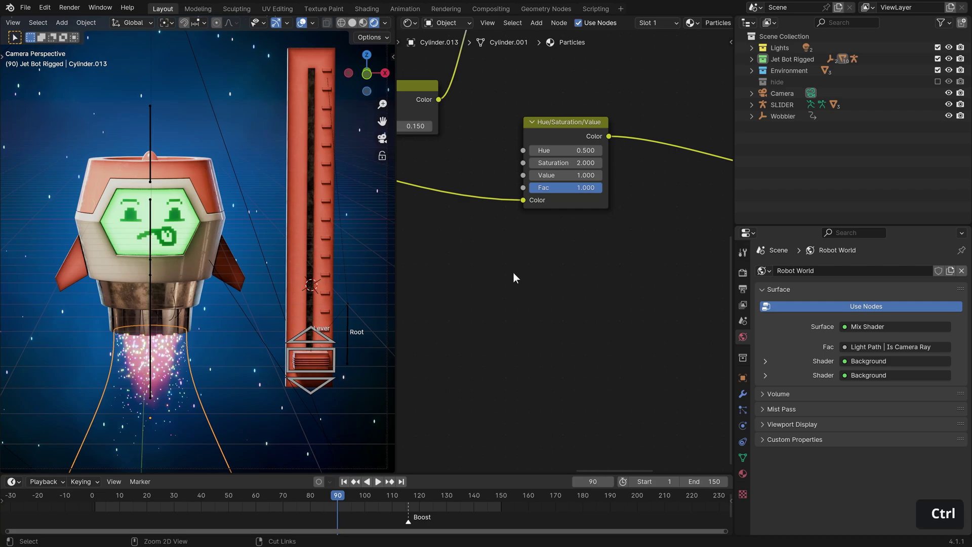
pyautogui.hotkey('ctrl', 'v')
pyautogui.press('g')
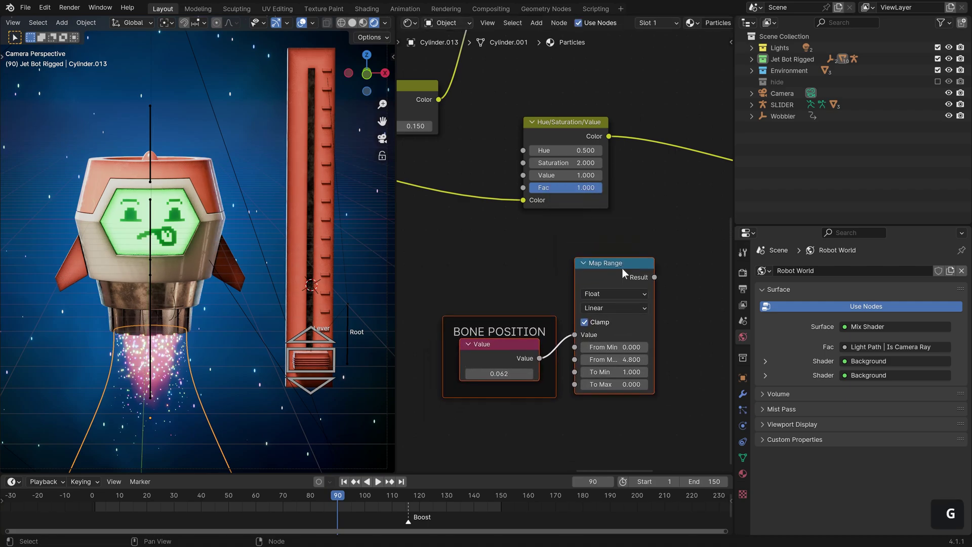
pyautogui.moveTo(551, 420); pyautogui.dragTo(576, 412, button='middle')
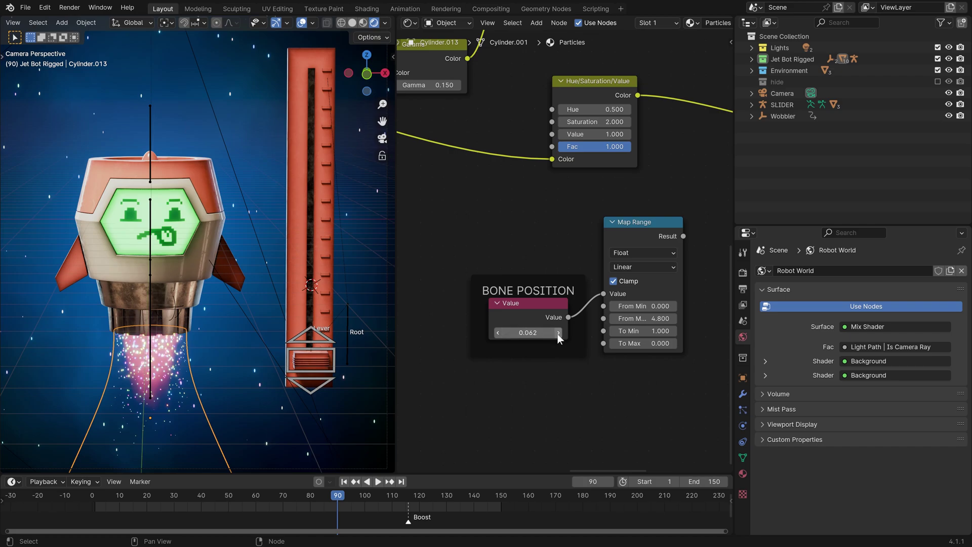
# Step: Copy the lever driver from the Jet material's BONE POSITION value onto the particle material's value
pyautogui.click(160, 381)
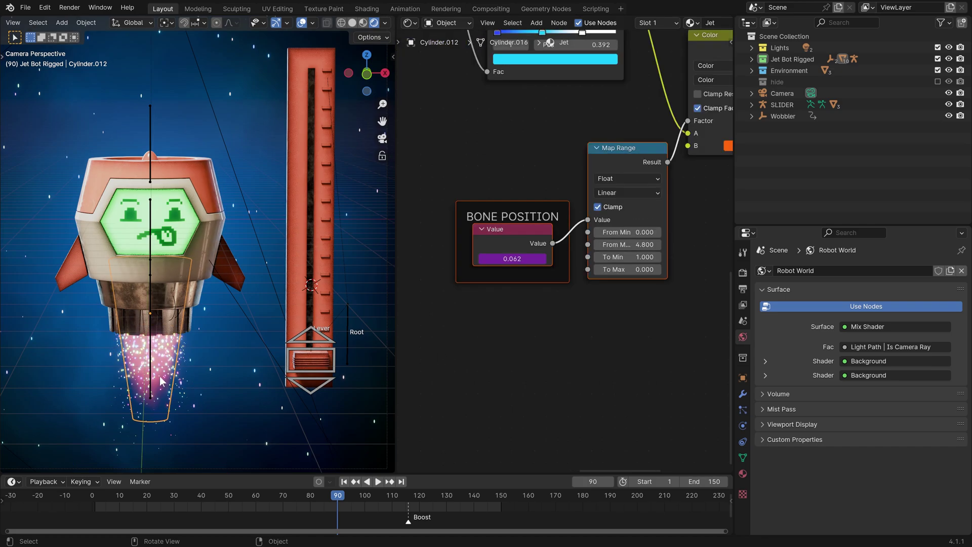
pyautogui.rightClick(512, 259)
pyautogui.click(456, 248)
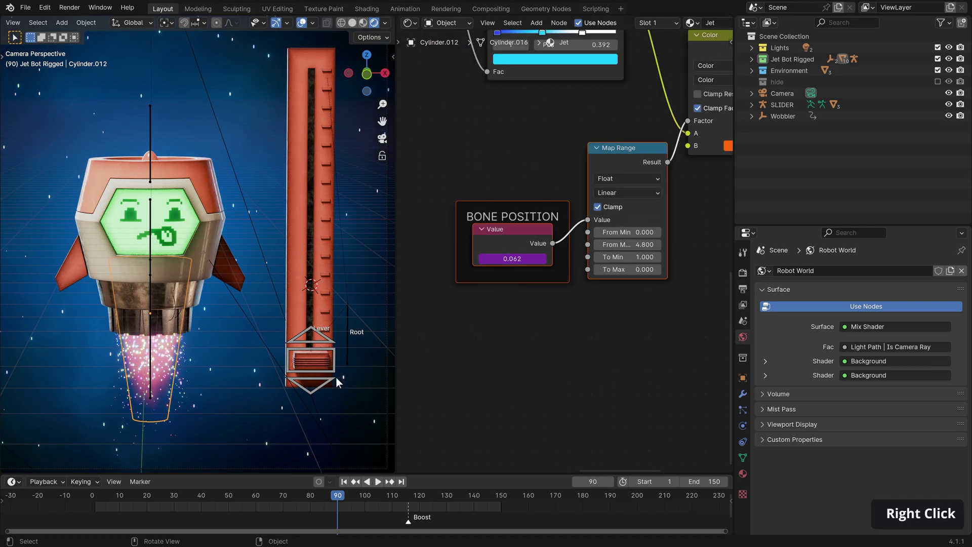
pyautogui.click(180, 400)
pyautogui.rightClick(527, 334)
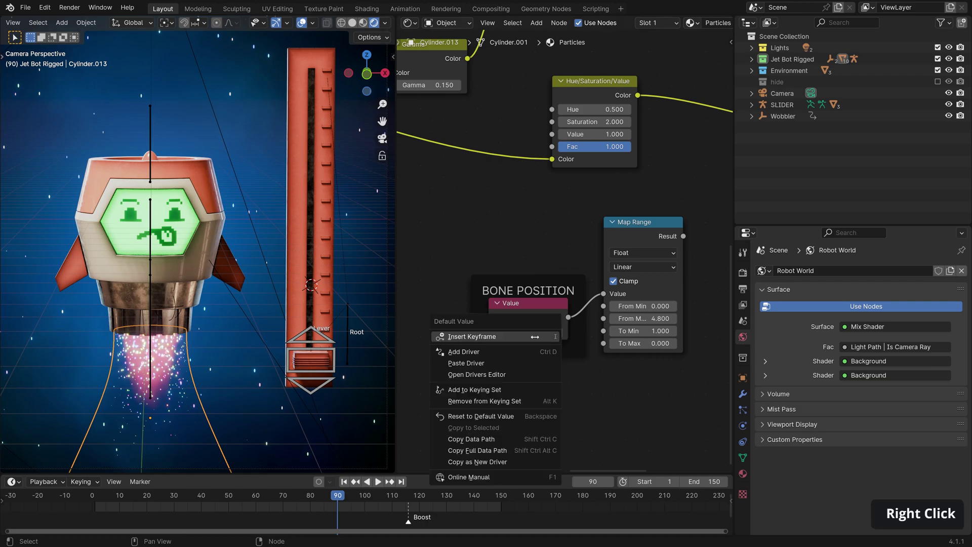
pyautogui.click(522, 363)
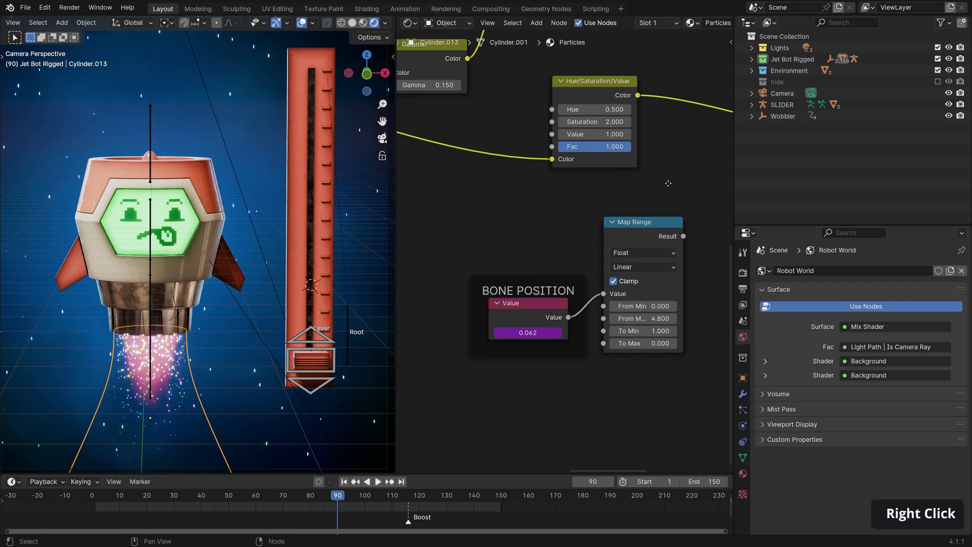
# Step: Preview the particles during playback and raise the Greater Than threshold toward 0.910
pyautogui.moveTo(668, 179); pyautogui.dragTo(587, 216, button='middle')
pyautogui.scroll(-2, 590, 218)
pyautogui.moveTo(598, 261); pyautogui.dragTo(582, 293, button='middle')
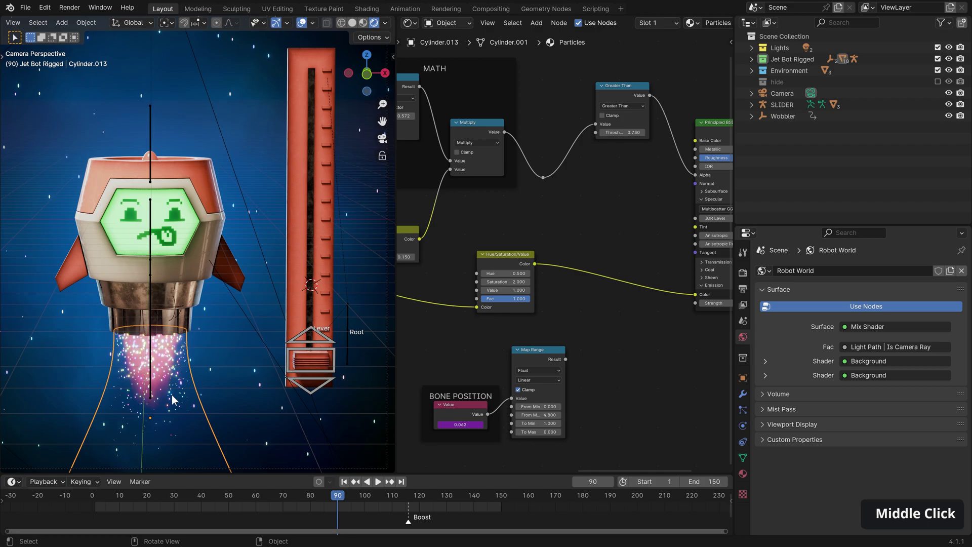
pyautogui.press('space')
pyautogui.moveTo(411, 500); pyautogui.dragTo(255, 500)
pyautogui.press('space')
pyautogui.moveTo(621, 97); pyautogui.dragTo(605, 156)
pyautogui.scroll(3, 627, 167)
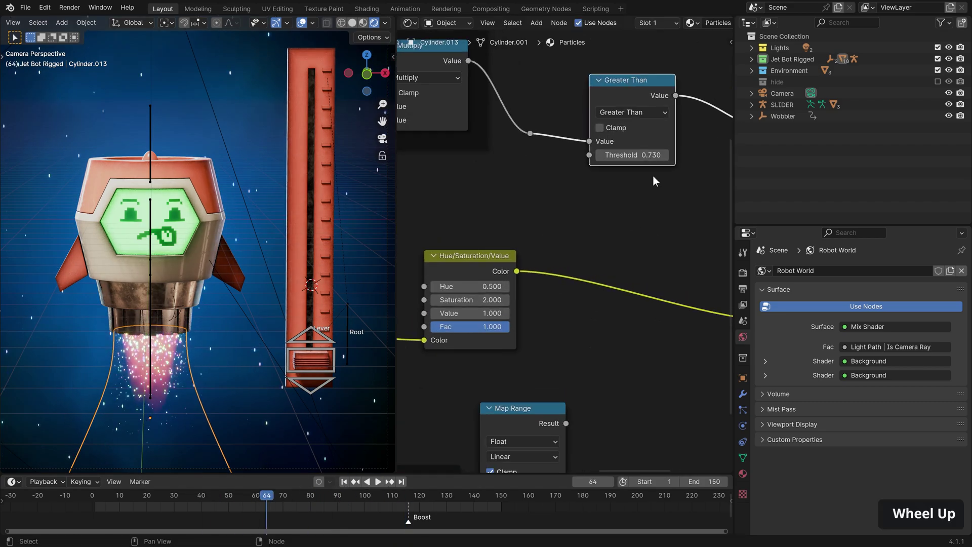
pyautogui.keyDown('shift'); pyautogui.moveTo(631, 86); pyautogui.dragTo(642, 81); pyautogui.keyUp('shift')
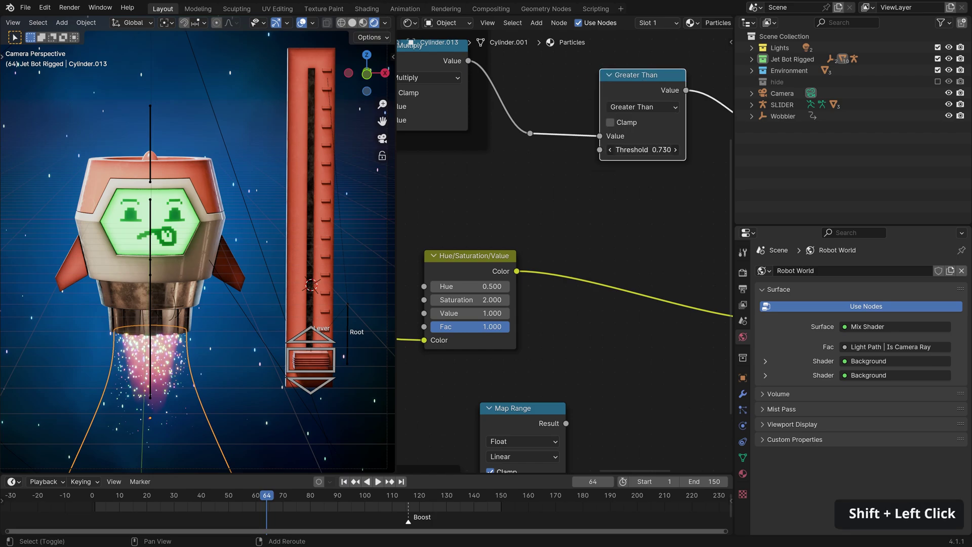
pyautogui.moveTo(643, 150)
pyautogui.keyDown('shift'); pyautogui.mouseDown()
pyautogui.moveTo(665, 150)
pyautogui.moveTo(634, 149)
pyautogui.mouseUp(); pyautogui.keyUp('shift')
# Step: Restore the threshold to 0.730 and link the Map Range Result to Threshold
pyautogui.hotkey('ctrl', 'z')
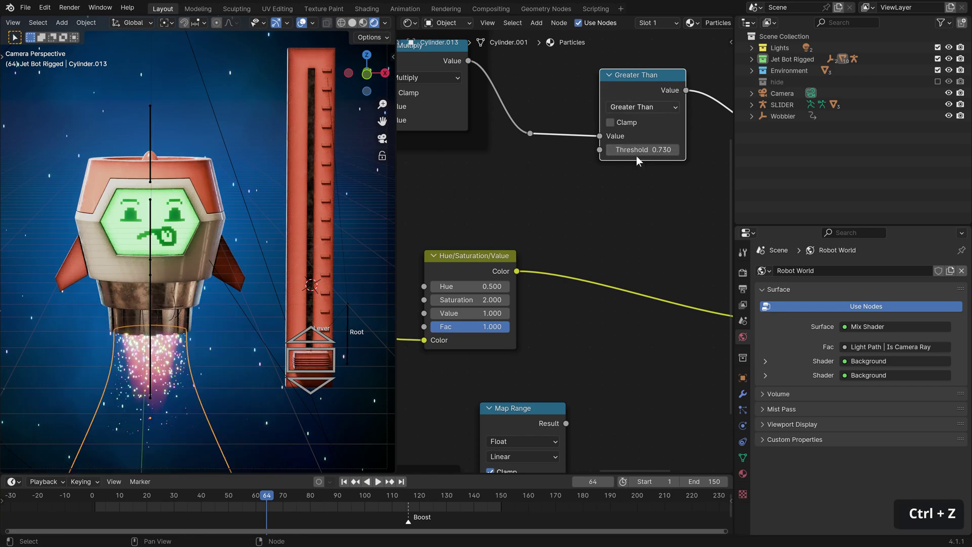
pyautogui.moveTo(637, 161); pyautogui.dragTo(640, 100, button='middle')
pyautogui.moveTo(563, 362); pyautogui.dragTo(600, 93)
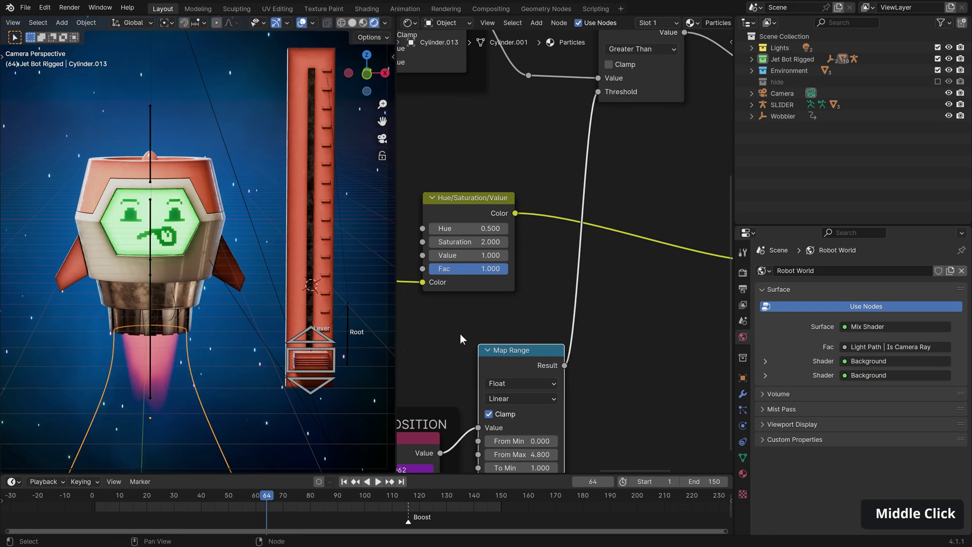
pyautogui.scroll(-4, 178, 369)
pyautogui.scroll(4, 178, 370)
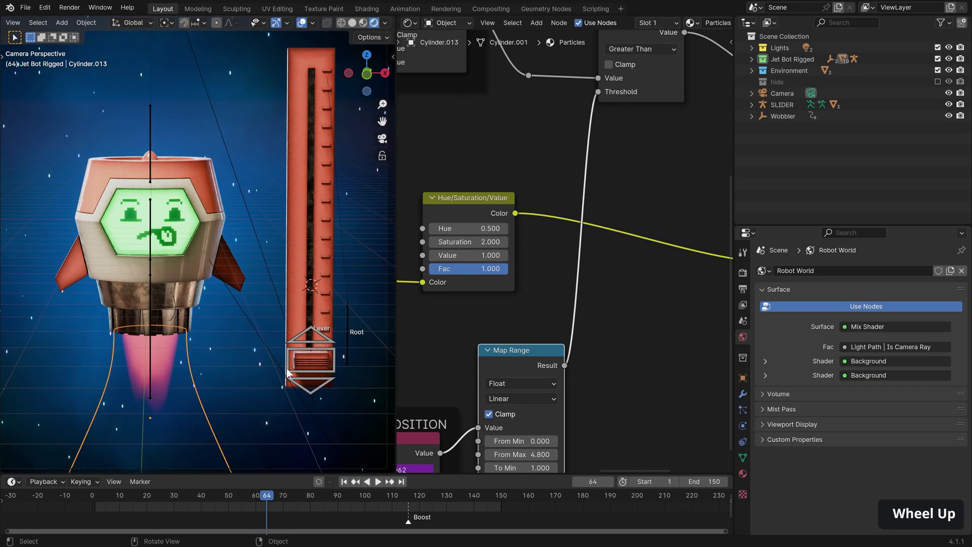
# Step: Move the Lever bone to the top of the slider, then select the exhaust cone in Object Mode
pyautogui.click(322, 349)
pyautogui.hotkey('ctrl', 'Tab')
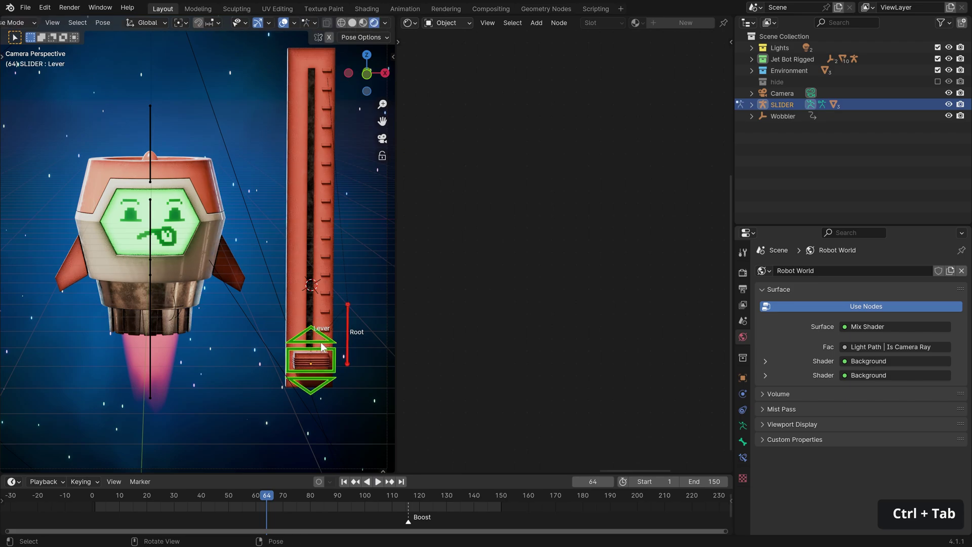
pyautogui.press('g')
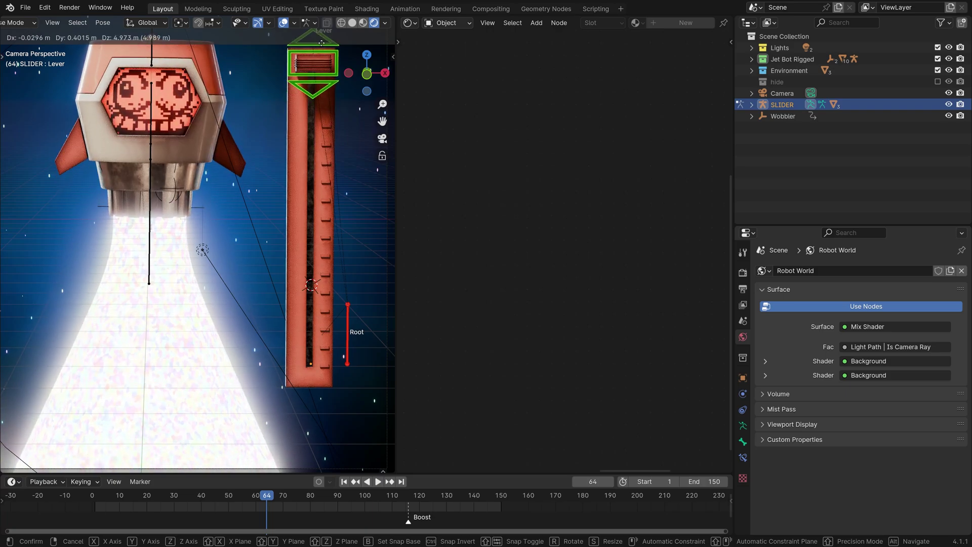
pyautogui.click(323, 47)
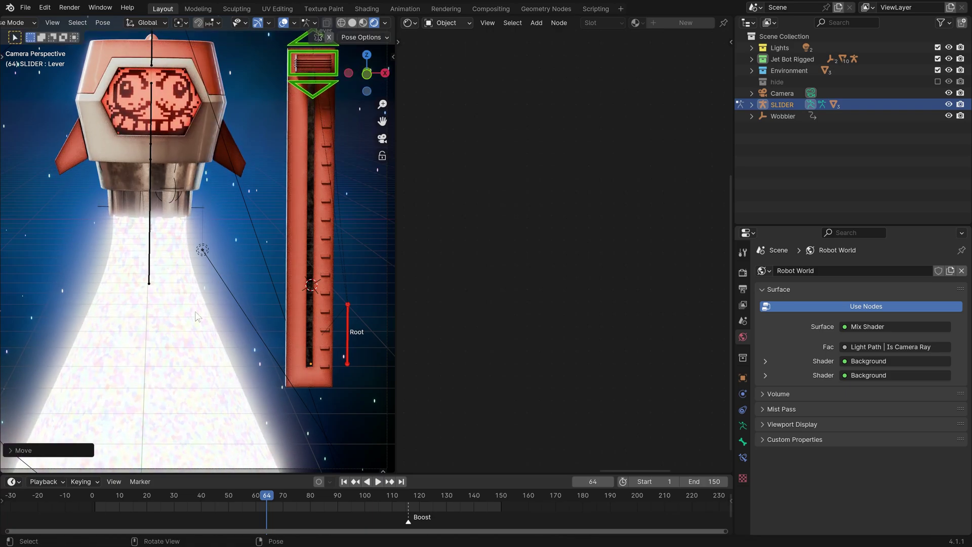
pyautogui.hotkey('ctrl', 'Tab')
pyautogui.click(198, 329)
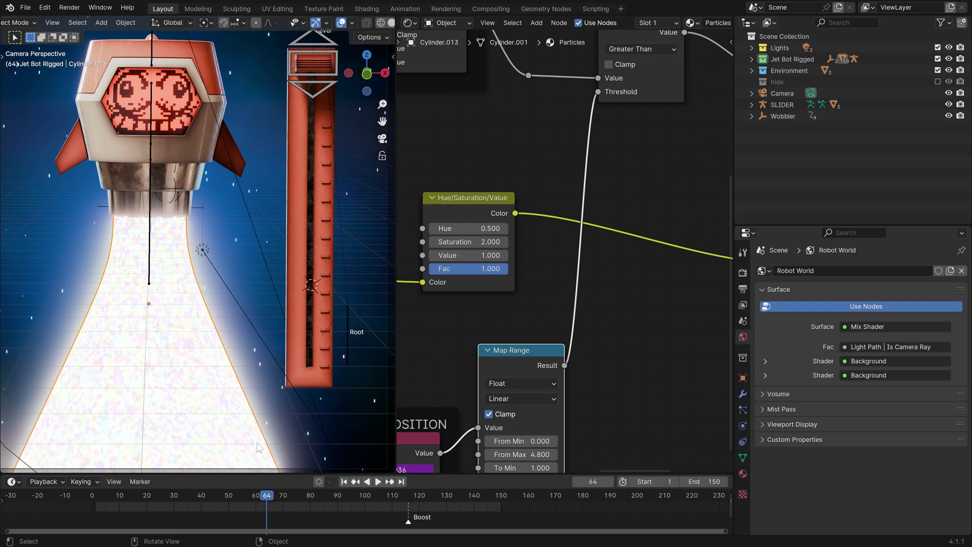
# Step: Detach the Map Range link from the threshold and set Map Range To Max to 0.7
pyautogui.moveTo(632, 132); pyautogui.dragTo(566, 184, button='middle')
pyautogui.moveTo(537, 168); pyautogui.dragTo(598, 175)
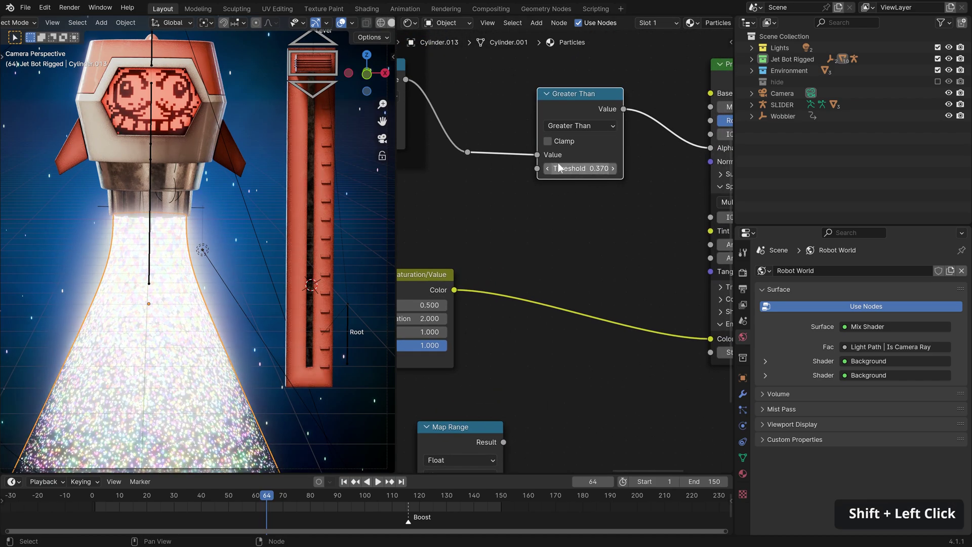
pyautogui.moveTo(576, 169); pyautogui.dragTo(588, 141, button='middle')
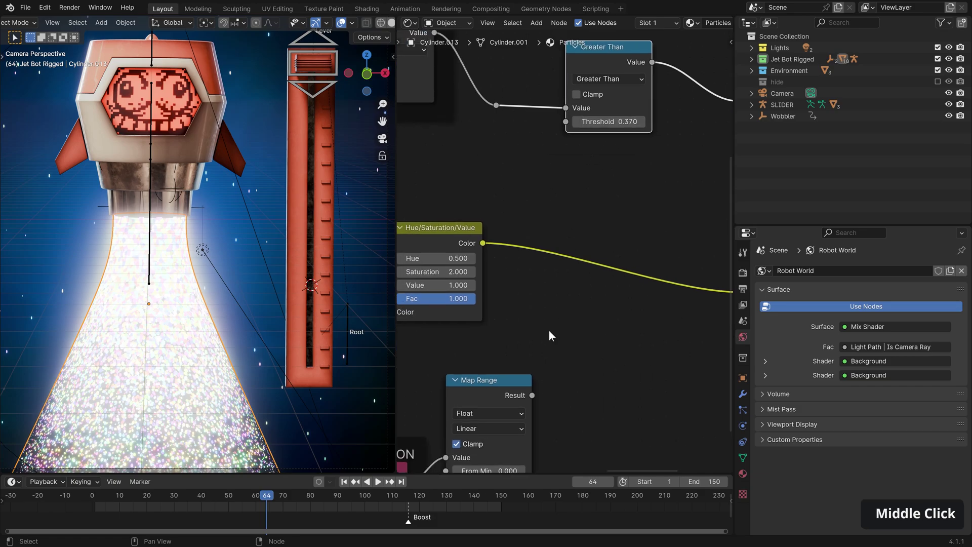
pyautogui.scroll(3, 541, 378)
pyautogui.keyDown('shift'); pyautogui.click(504, 380); pyautogui.keyUp('shift')
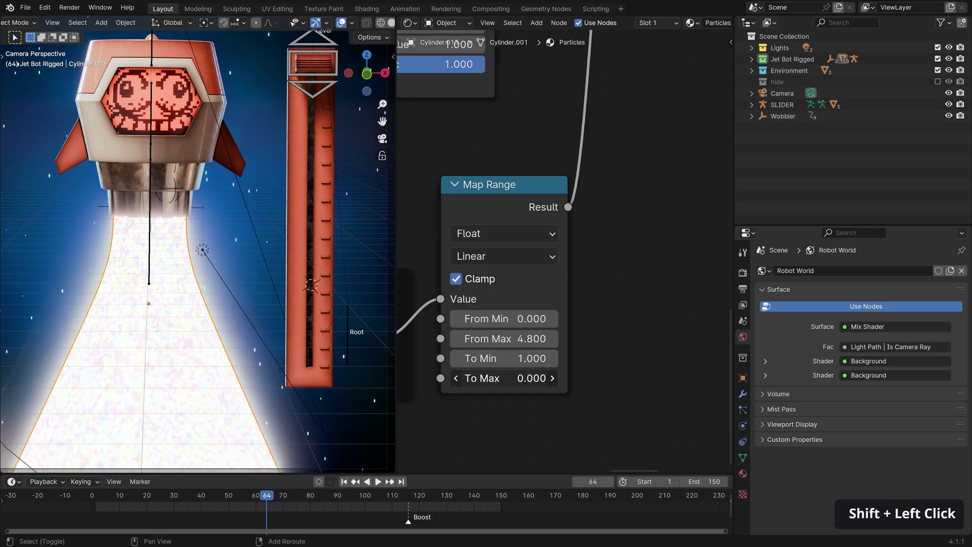
pyautogui.moveTo(505, 379); pyautogui.dragTo(532, 380)
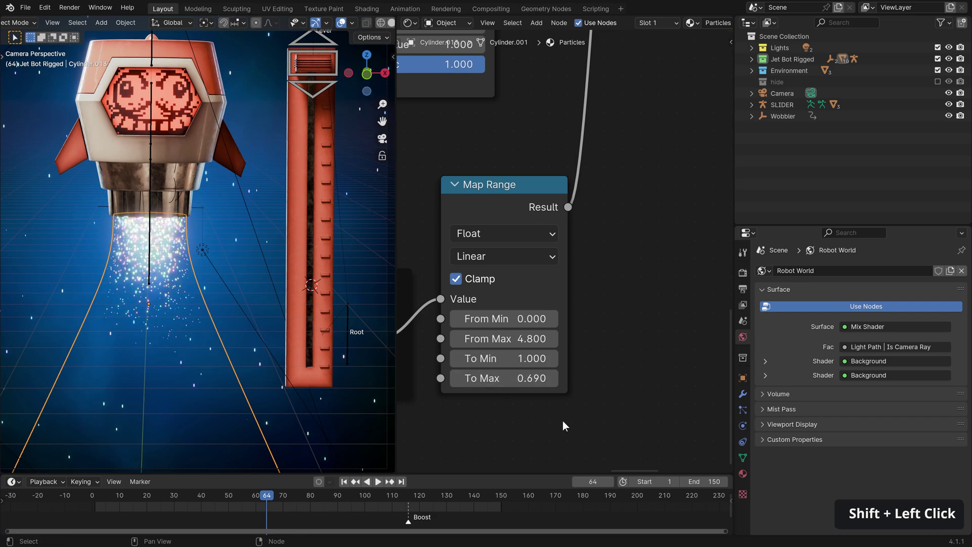
pyautogui.doubleClick(526, 378)
pyautogui.write('0.7')
pyautogui.press('Return')
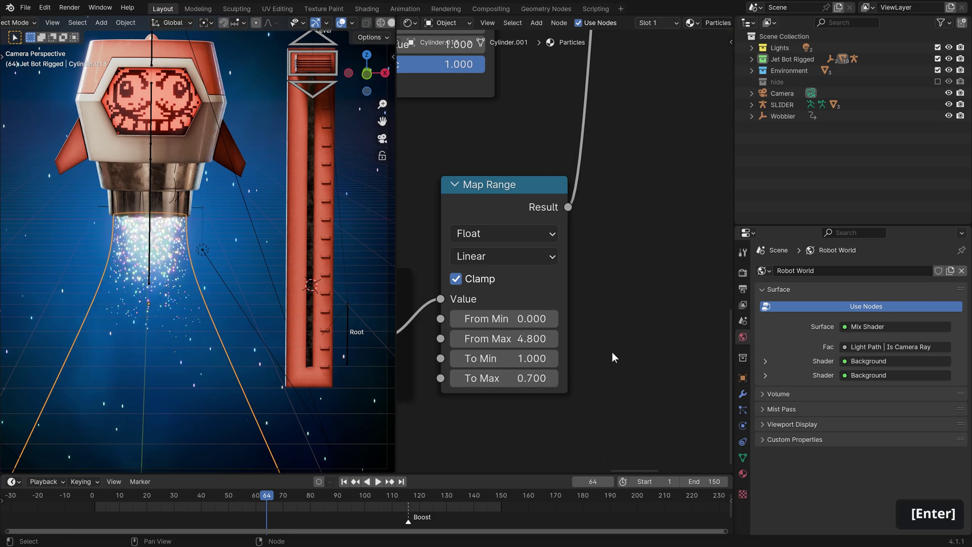
pyautogui.scroll(-5, 614, 358)
# Step: Move the SLIDER's Lever bone in Pose Mode and leave it midway down the track
pyautogui.hotkey('ctrl', 'Tab')
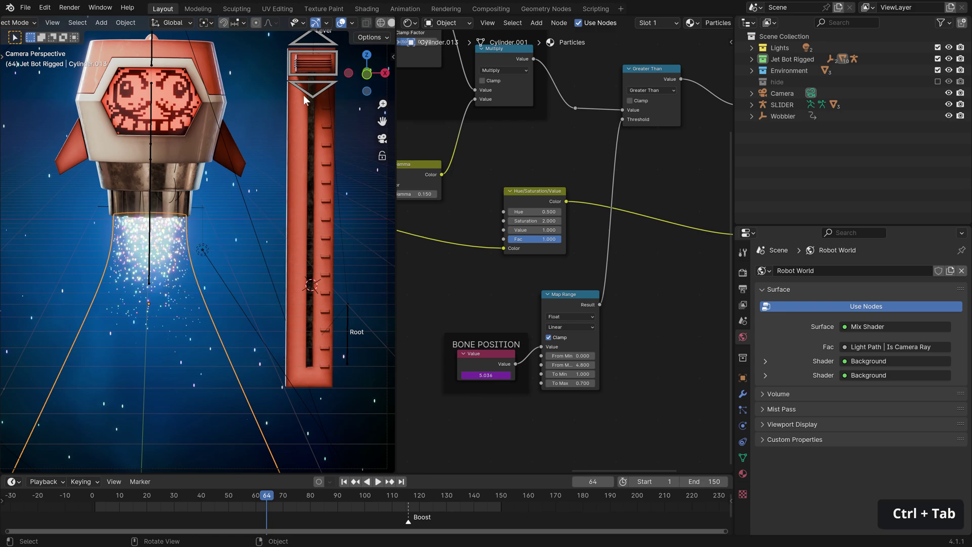
pyautogui.click(307, 87)
pyautogui.hotkey('ctrl', 'Tab')
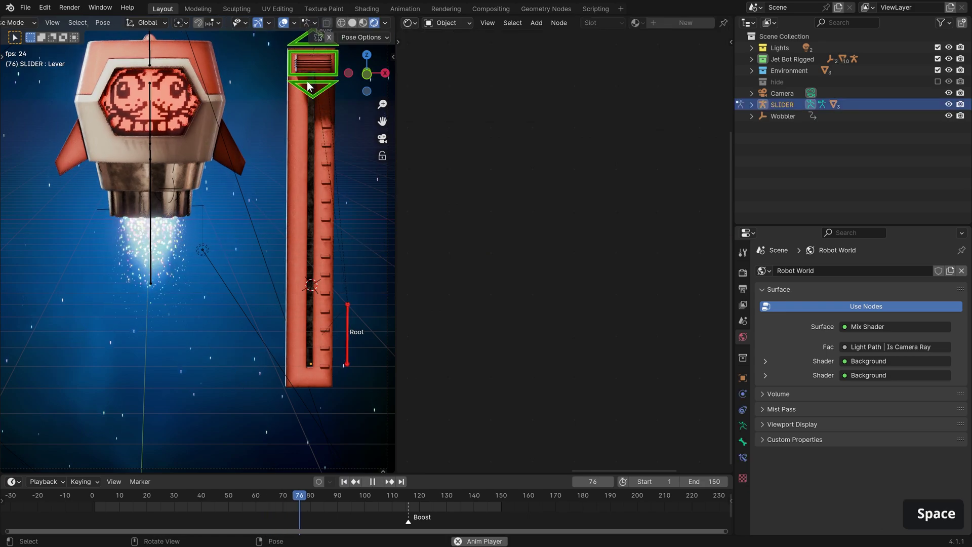
pyautogui.press('g')
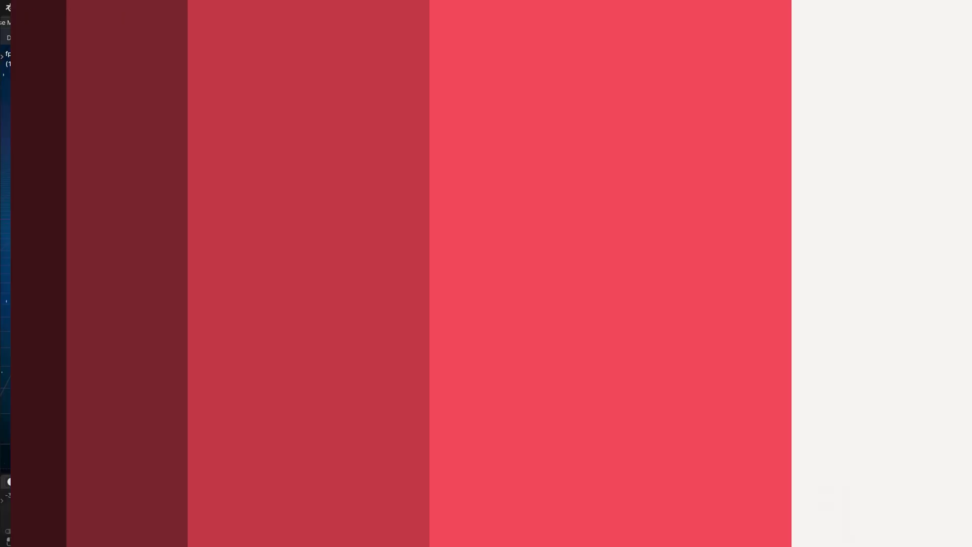
pyautogui.press('g')
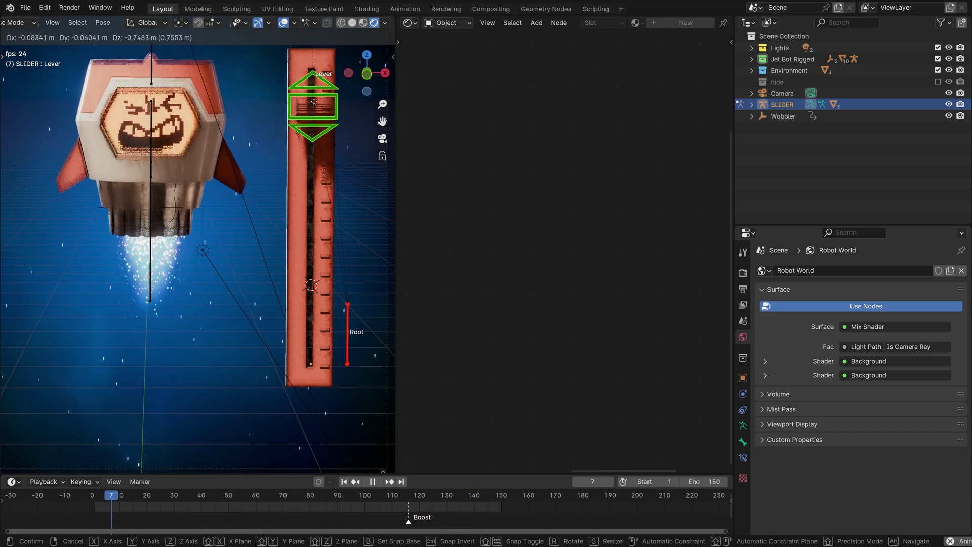
pyautogui.rightClick(329, 275)
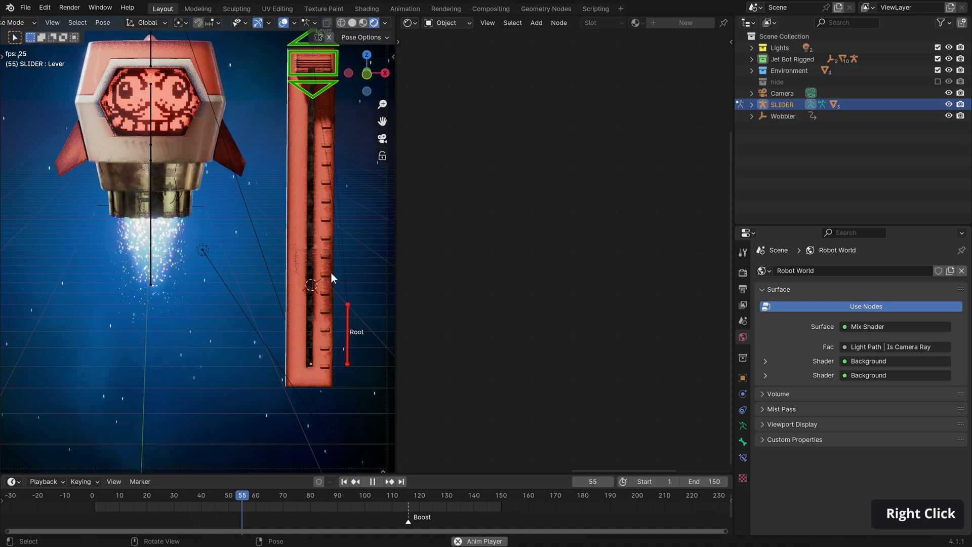
pyautogui.press('g')
pyautogui.click(290, 280)
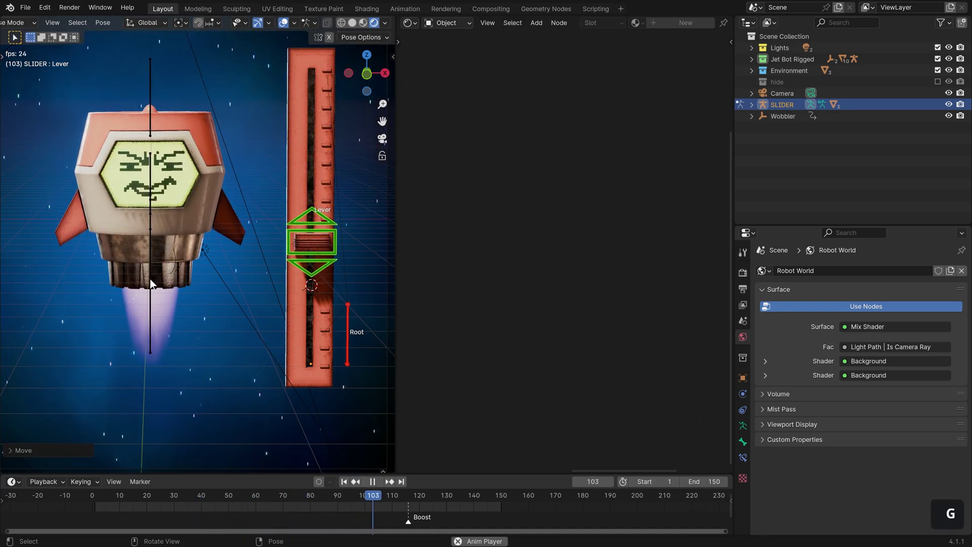
pyautogui.press('Down')
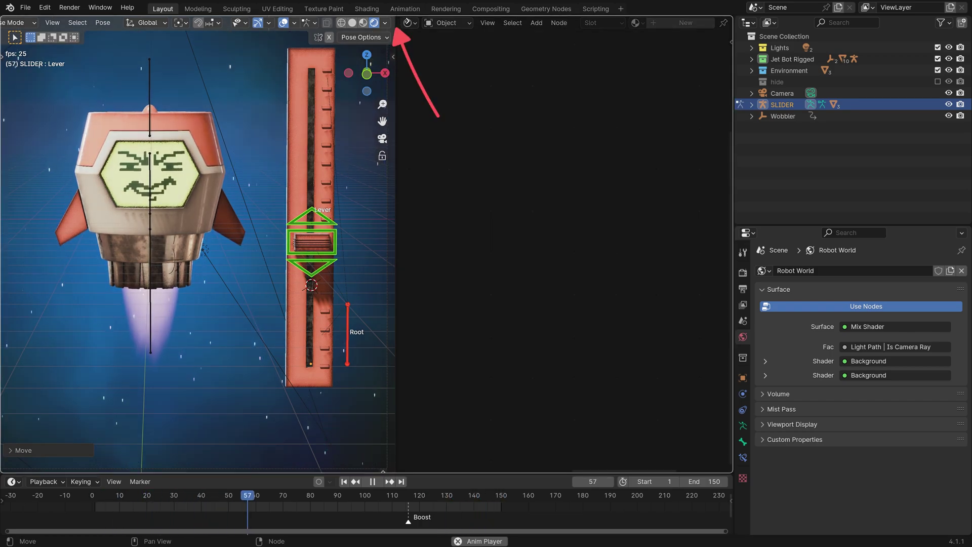
# Step: Enlarge the 3D view and copy the Lever's Y location as a new driver
pyautogui.moveTo(396, 20); pyautogui.dragTo(524, 201)
pyautogui.scroll(-2, 524, 202)
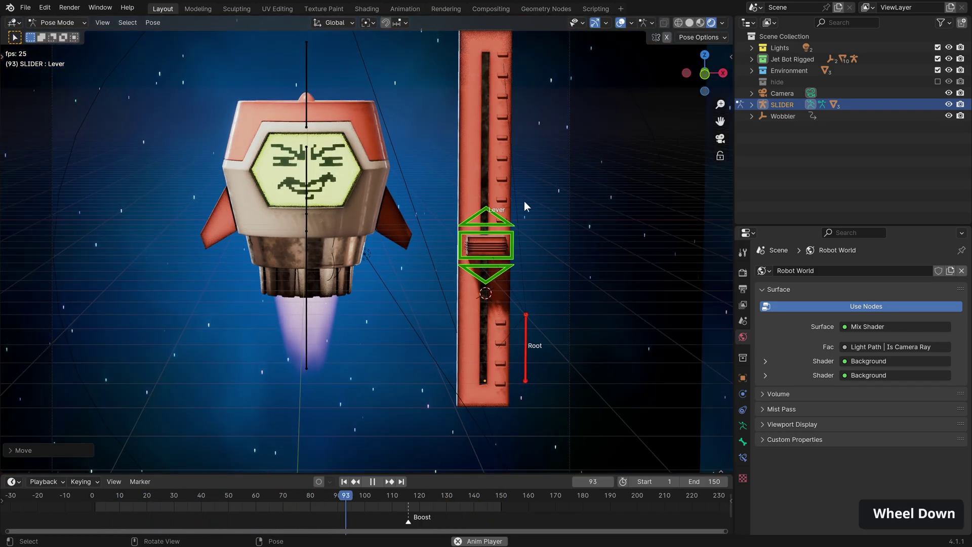
pyautogui.keyDown('shift'); pyautogui.moveTo(524, 202); pyautogui.dragTo(460, 210, button='middle'); pyautogui.keyUp('shift')
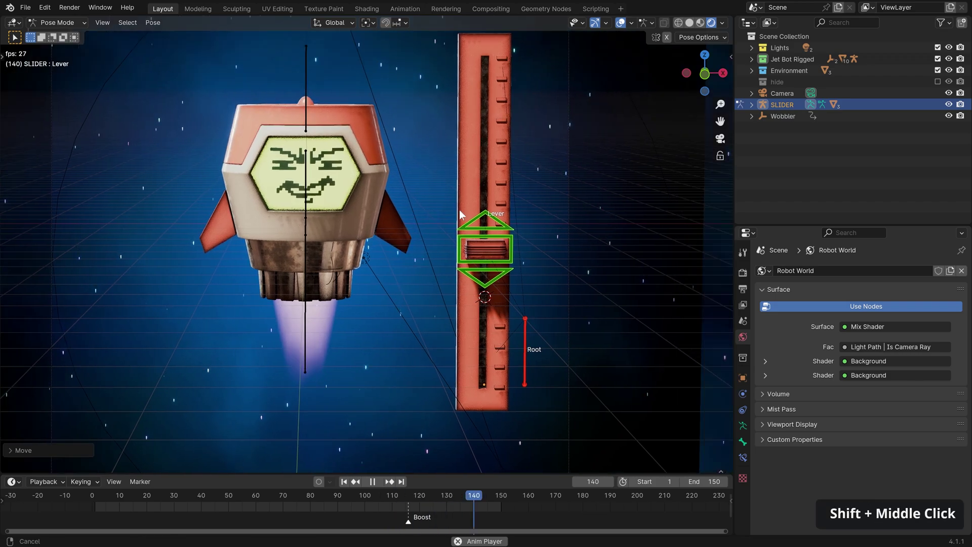
pyautogui.press('n')
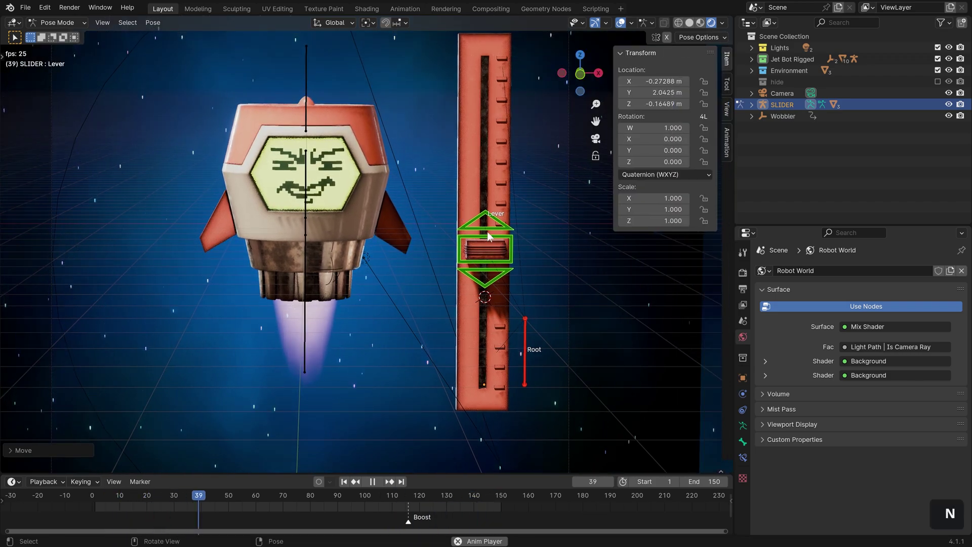
pyautogui.rightClick(661, 92)
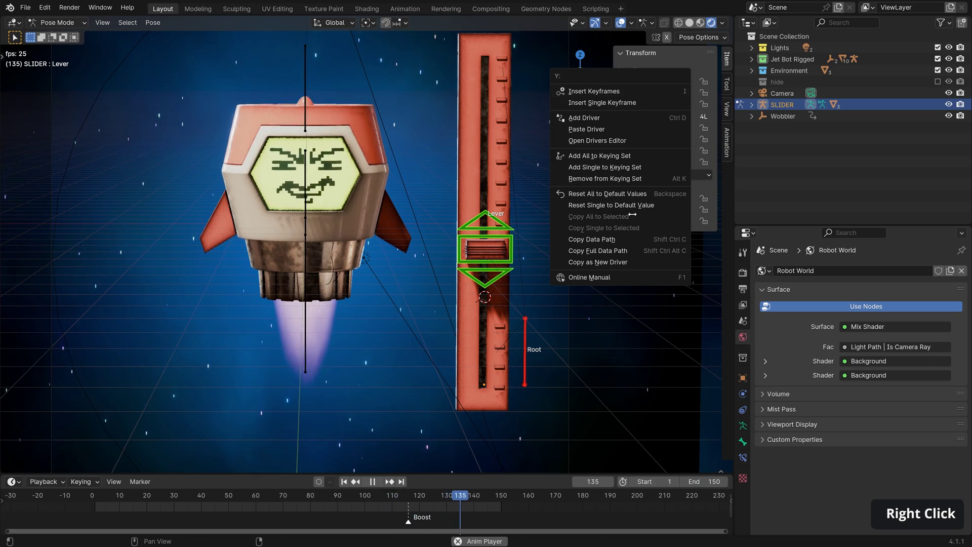
pyautogui.click(594, 262)
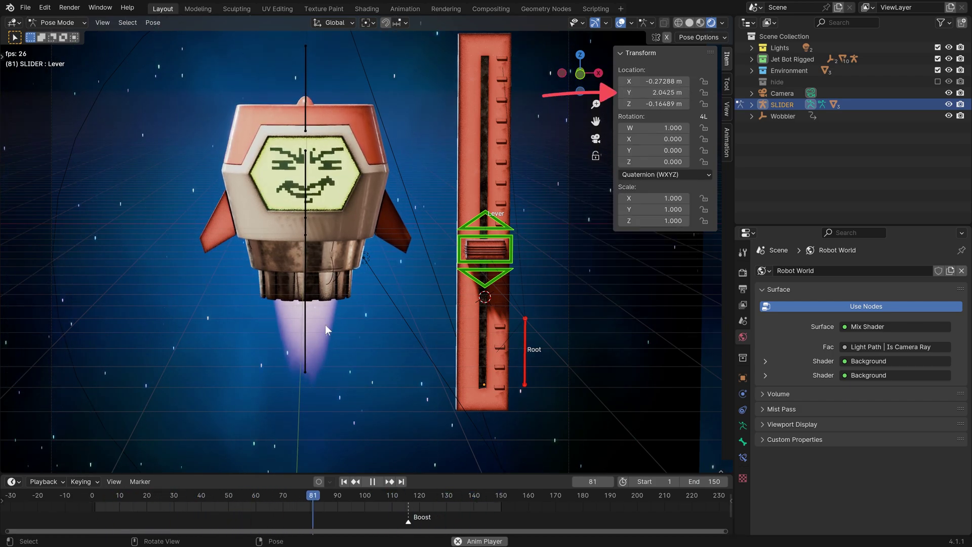
# Step: Paste the lever driver onto the Jet bone's Y scale, then reselect the SLIDER in Pose Mode
pyautogui.hotkey('ctrl', 'Tab')
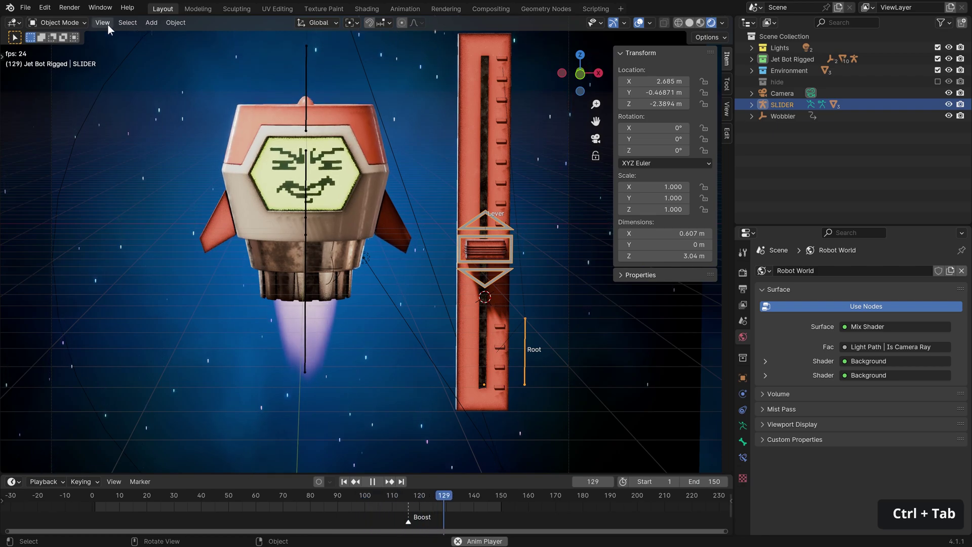
pyautogui.click(305, 321)
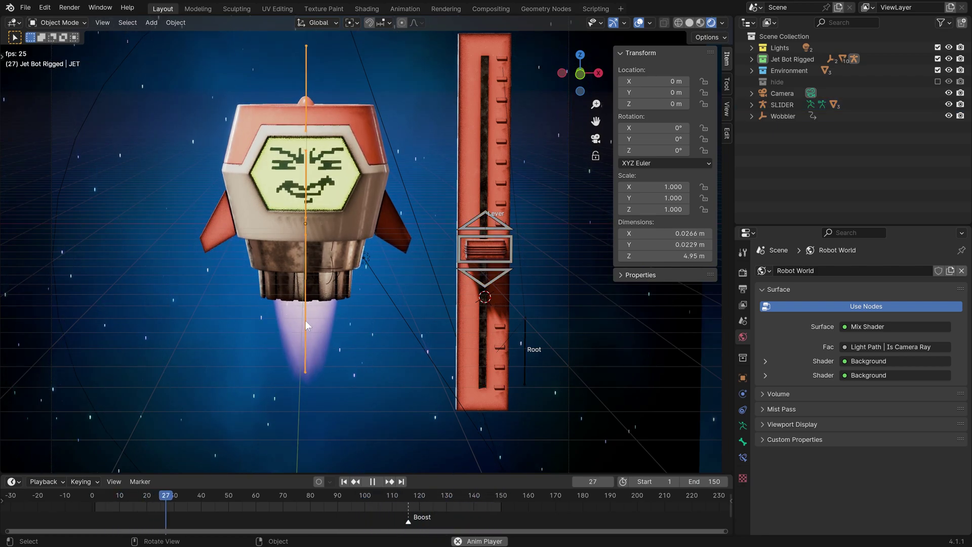
pyautogui.hotkey('ctrl', 'Tab')
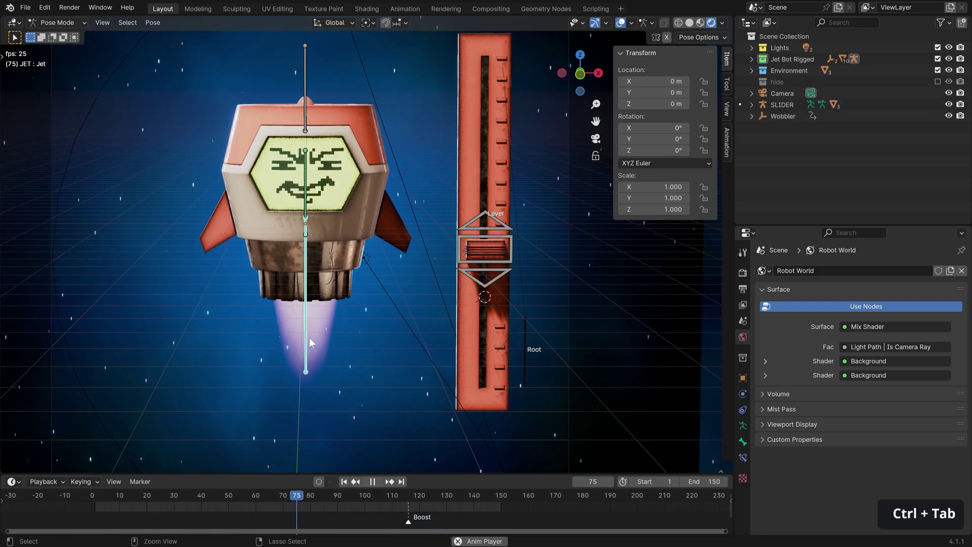
pyautogui.rightClick(656, 199)
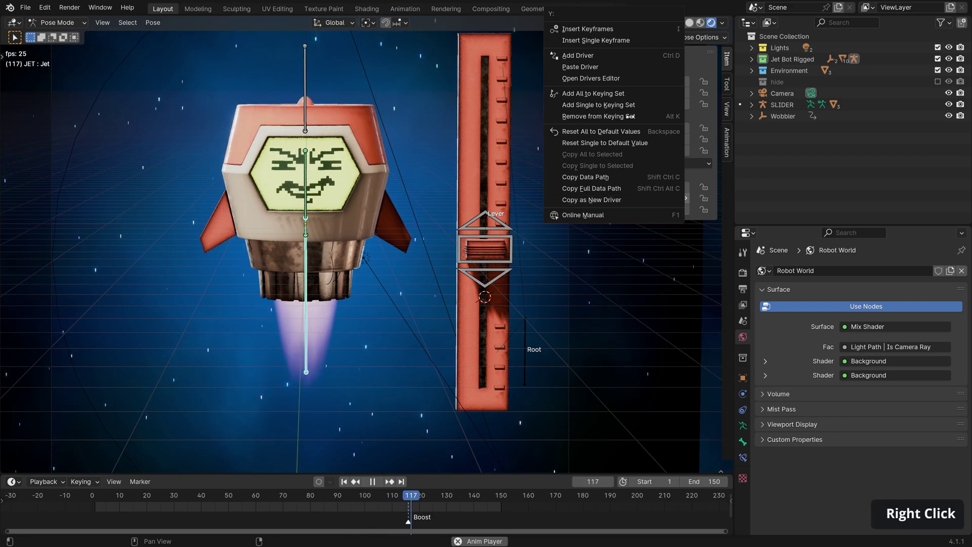
pyautogui.click(613, 67)
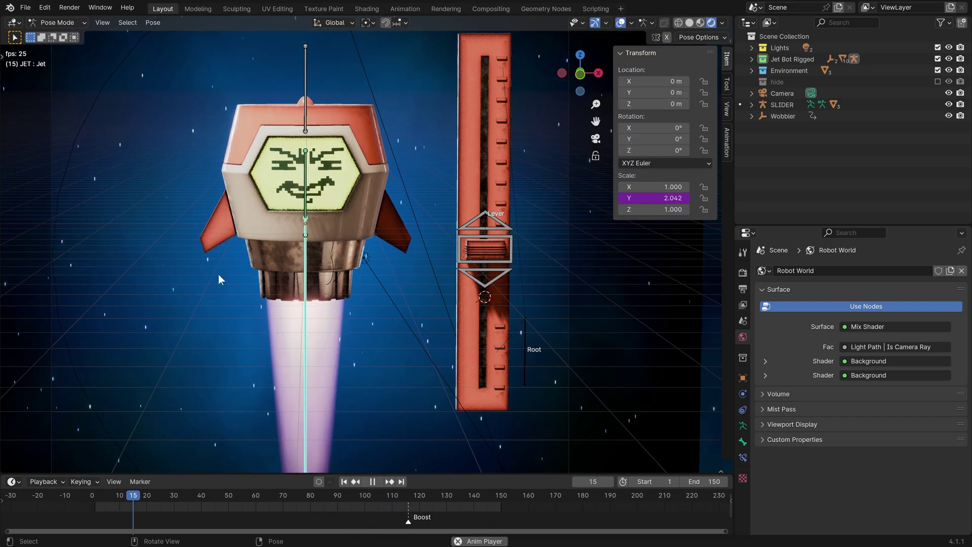
pyautogui.hotkey('ctrl', 'Tab')
pyautogui.click(488, 263)
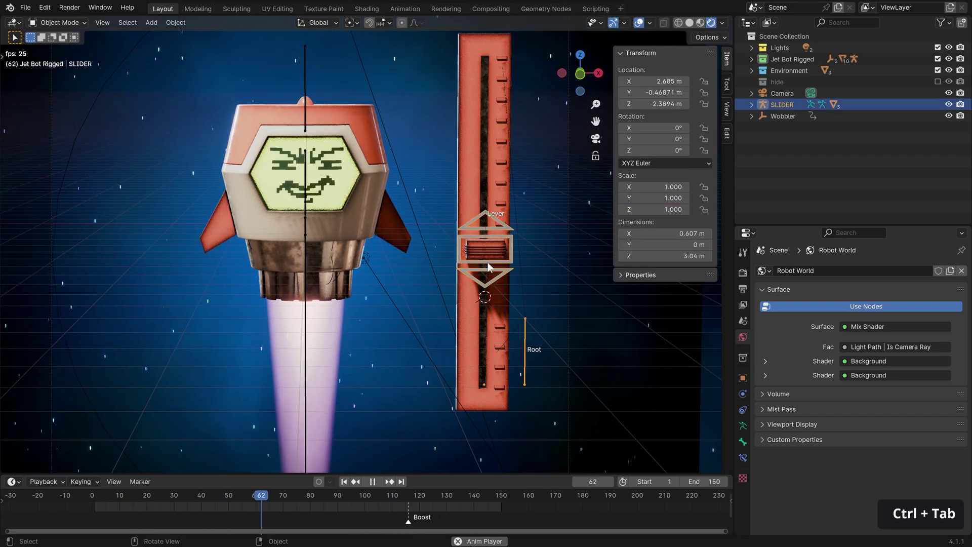
pyautogui.hotkey('ctrl', 'Tab')
# Step: Stop the lever test, return to frame 1, and enable Auto Keying
pyautogui.press('g')
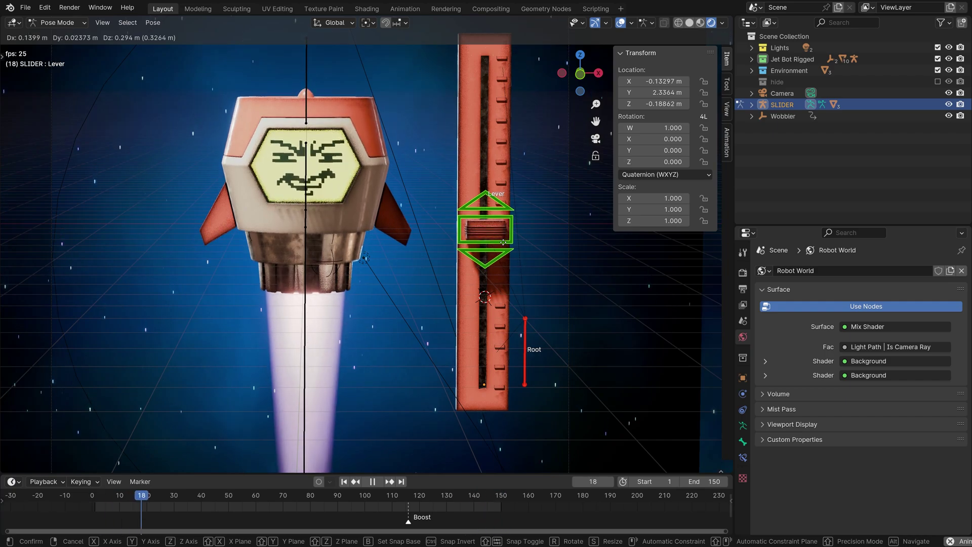
pyautogui.press('space')
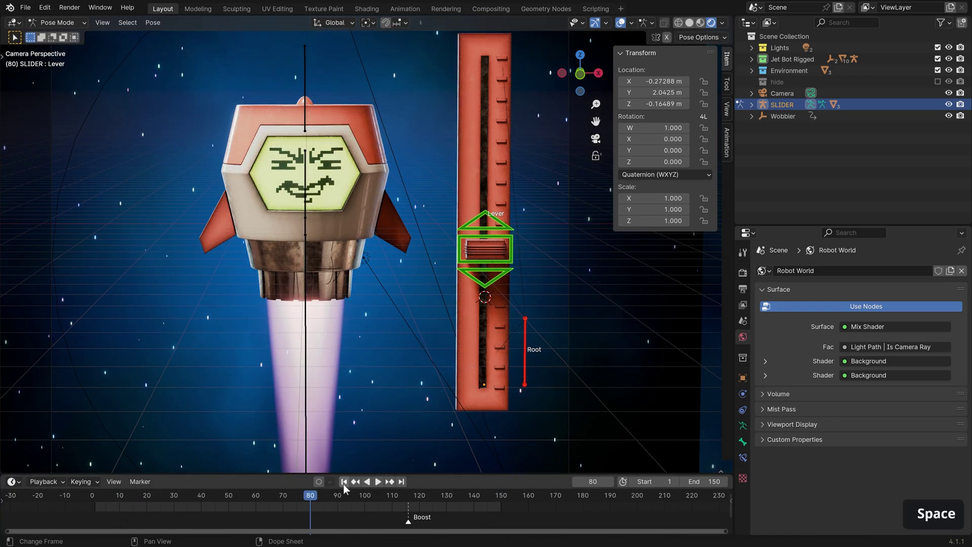
pyautogui.click(343, 483)
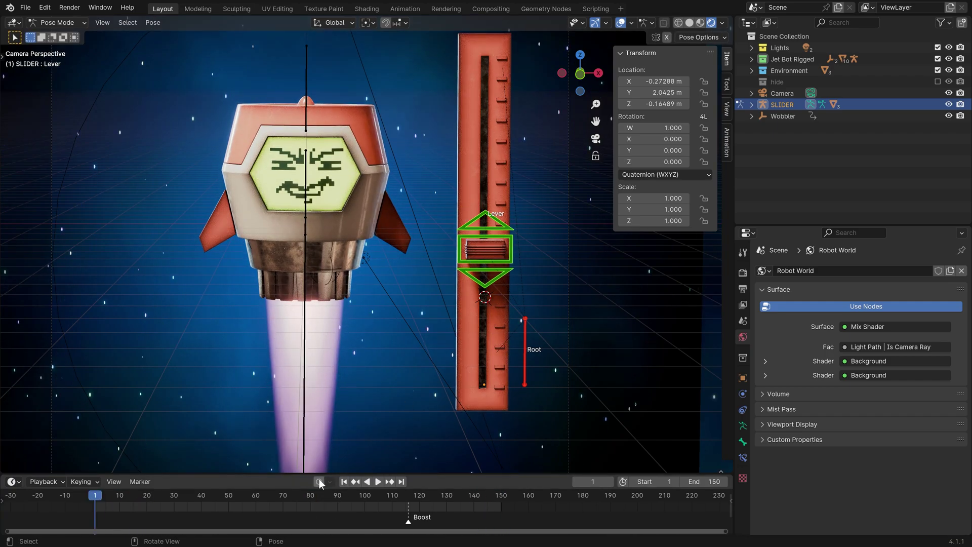
pyautogui.click(320, 482)
# Step: Record the Lever bone moving up and down during playback
pyautogui.press('space')
pyautogui.press('g')
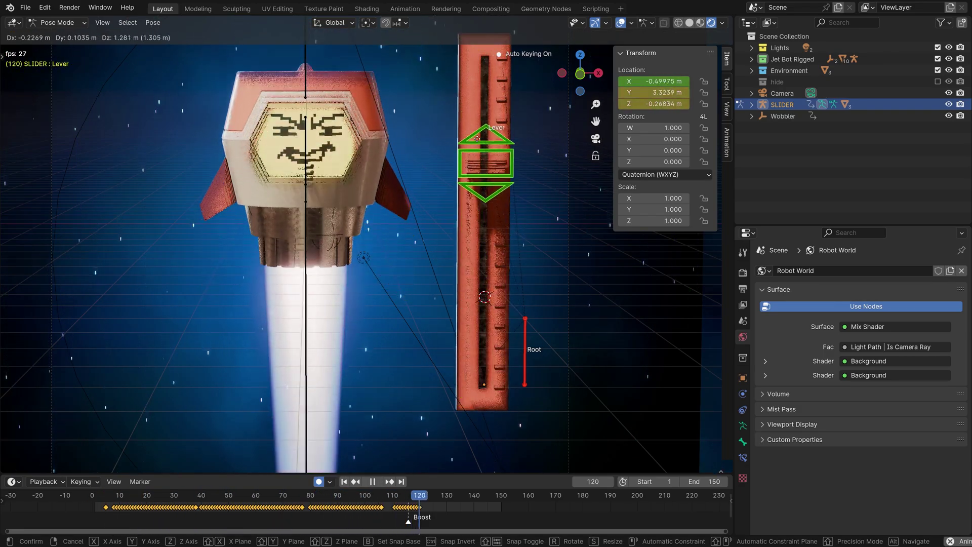
pyautogui.rightClick(523, 197)
pyautogui.press('space')
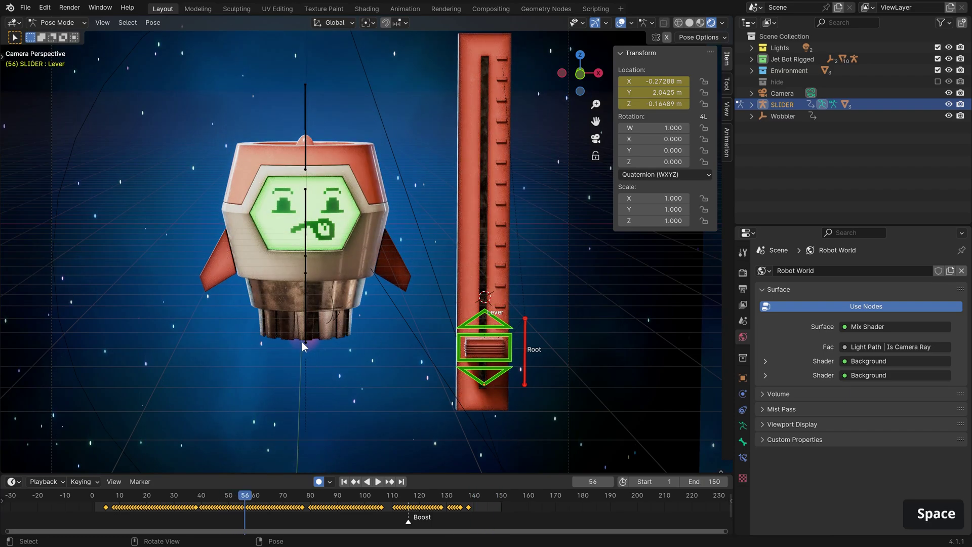
# Step: Switch to the Jet armature's pose mode and play back the recorded animation
pyautogui.hotkey('ctrl', 'Tab')
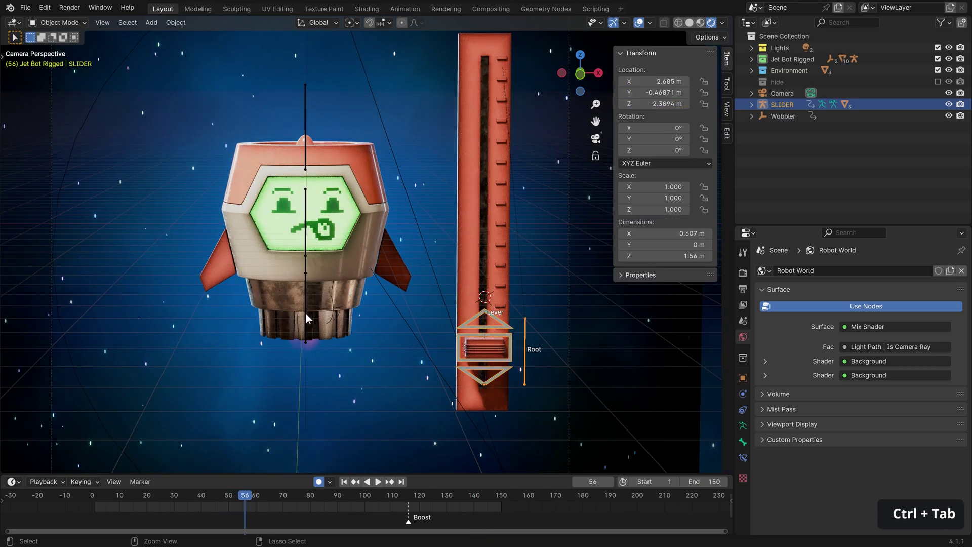
pyautogui.click(305, 312)
pyautogui.hotkey('ctrl', 'Tab')
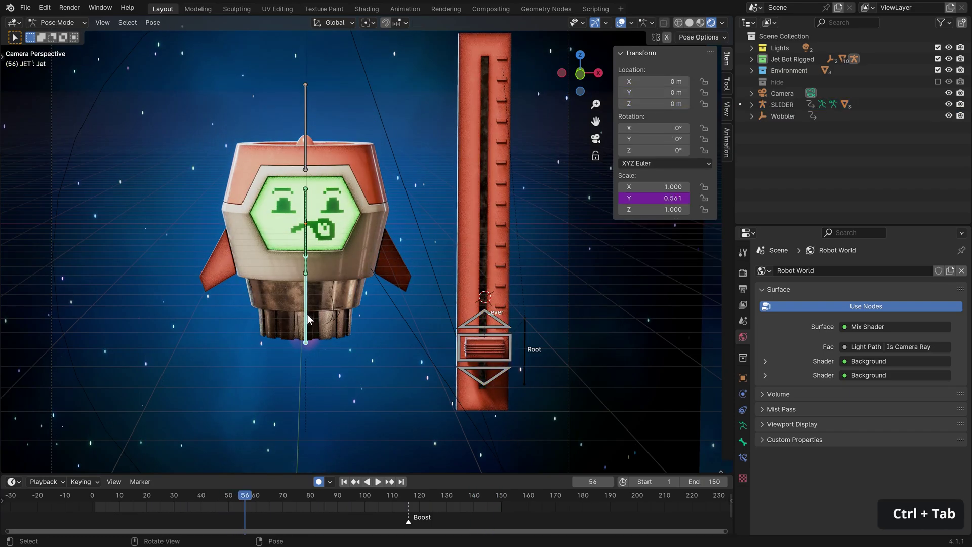
pyautogui.press('space')
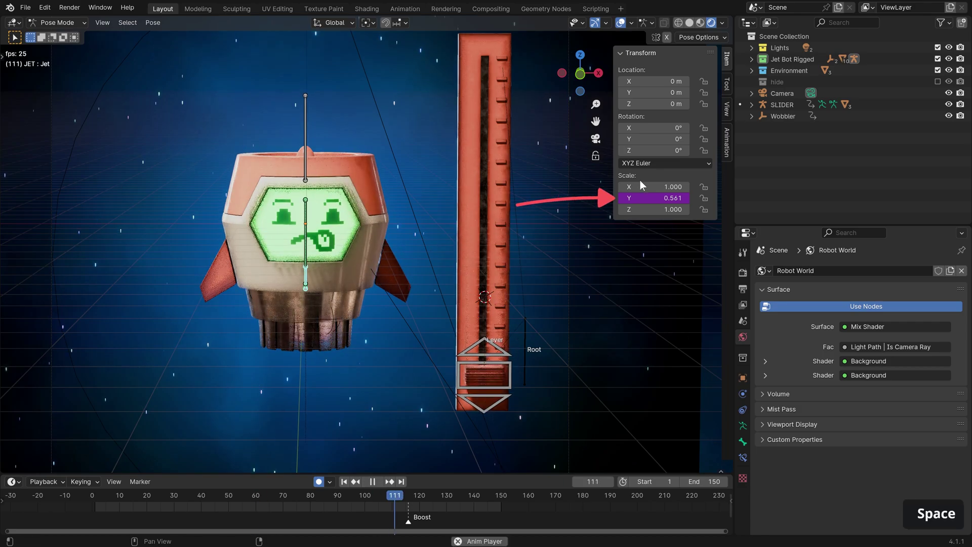
# Step: Change the Jet bone's Scale Y driver type to Scripted Expression and edit its expression
pyautogui.rightClick(651, 198)
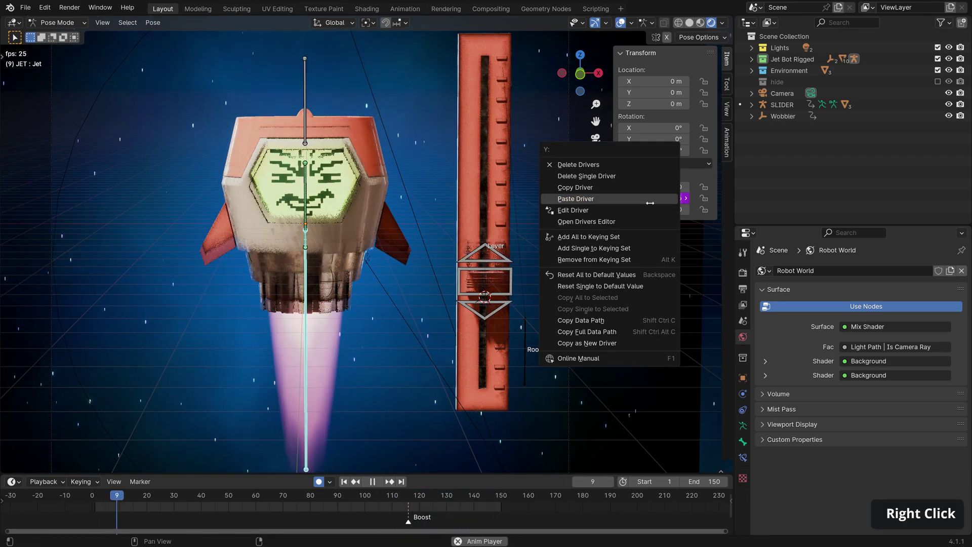
pyautogui.click(647, 211)
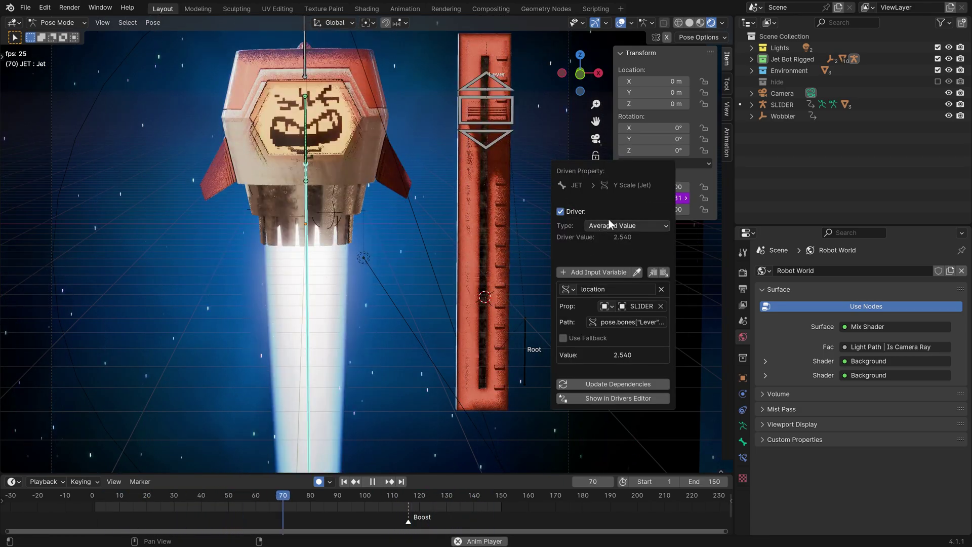
pyautogui.click(623, 225)
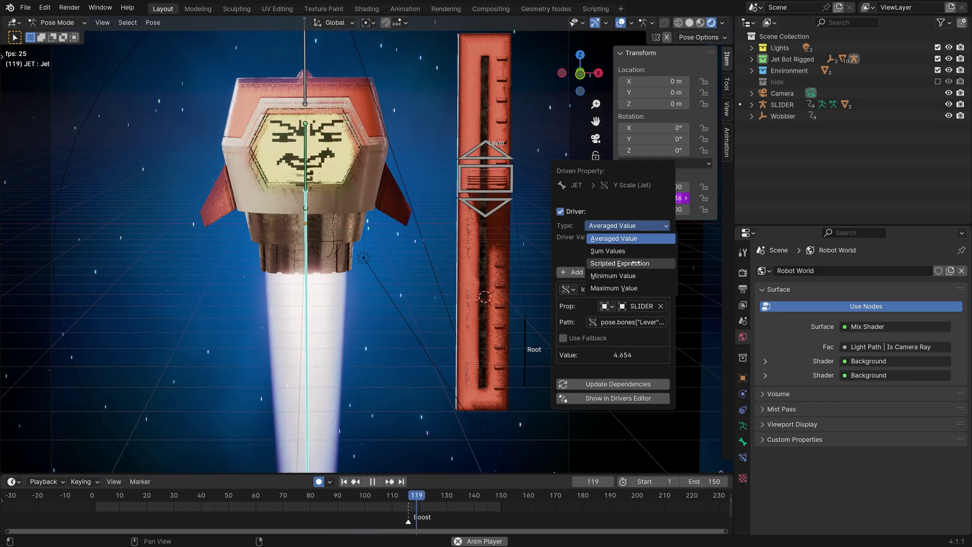
pyautogui.click(623, 248)
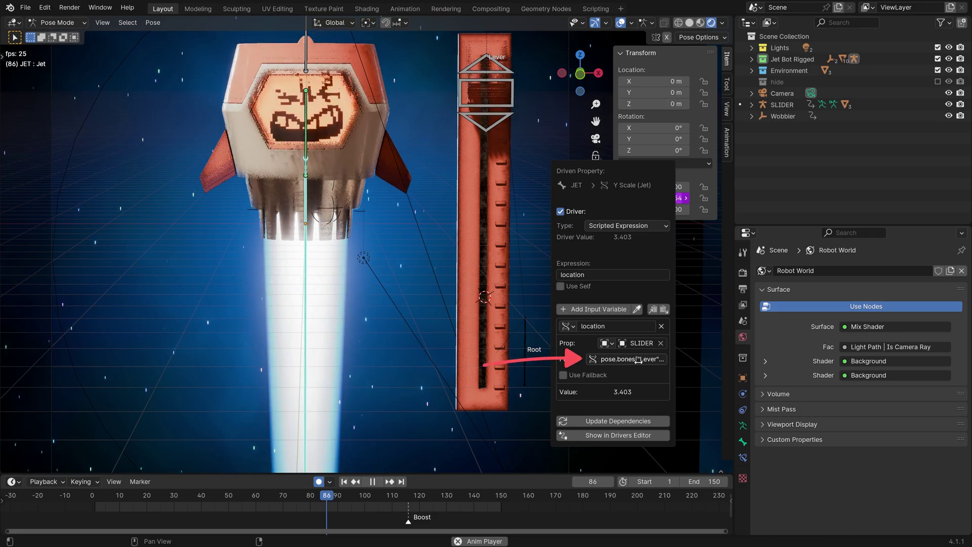
pyautogui.click(627, 262)
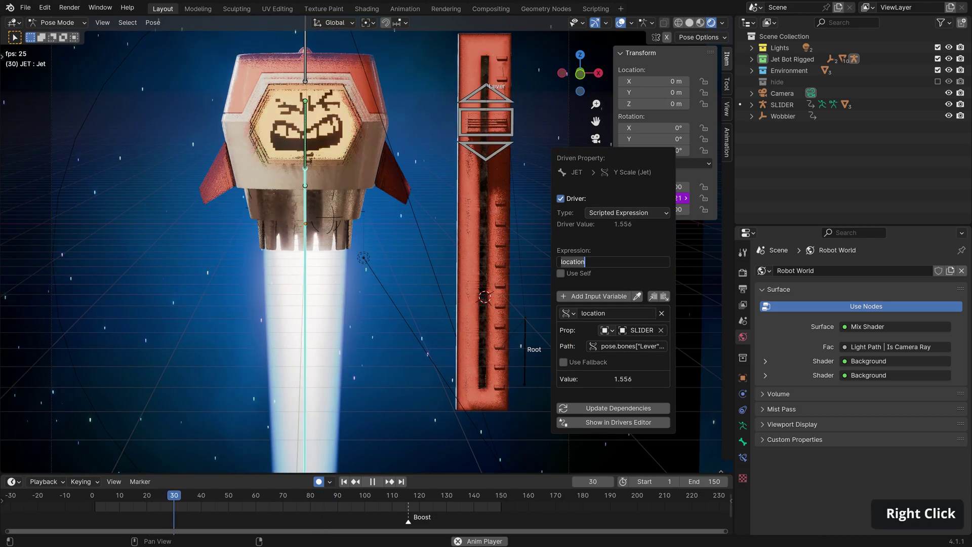
# Step: Edit the Y-scale driver expression to 'location / 3', then append '+ 1'
pyautogui.click(609, 260)
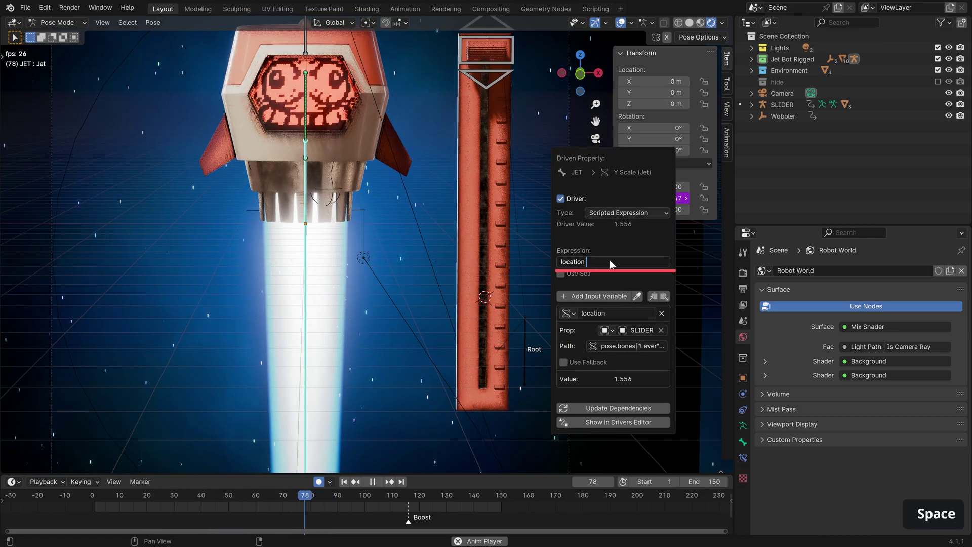
pyautogui.write('/ ')
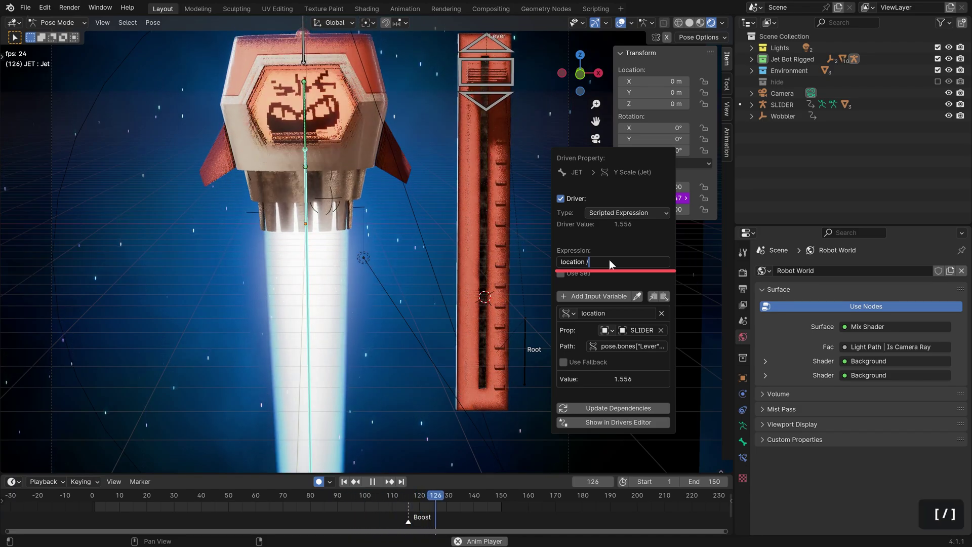
pyautogui.write('3')
pyautogui.press('Return')
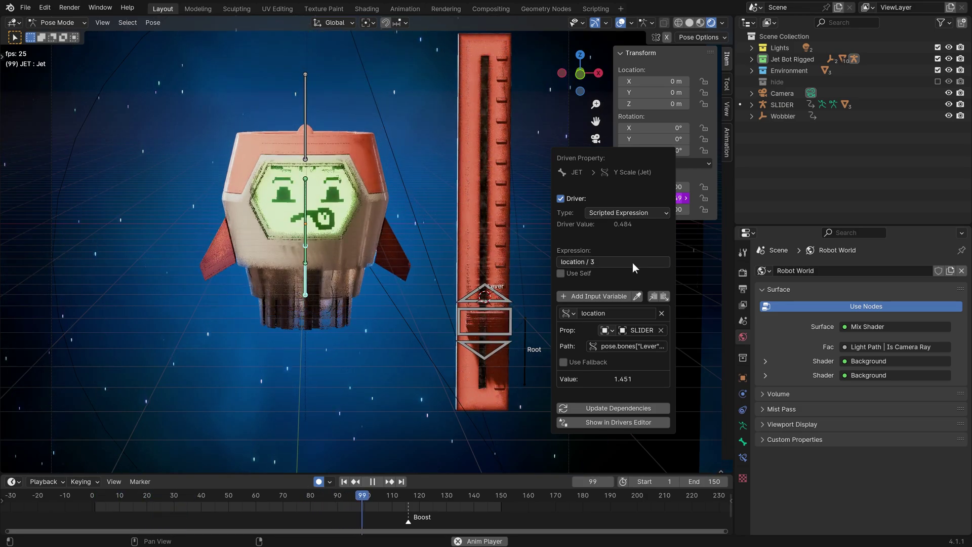
pyautogui.click(633, 262)
pyautogui.click(625, 262)
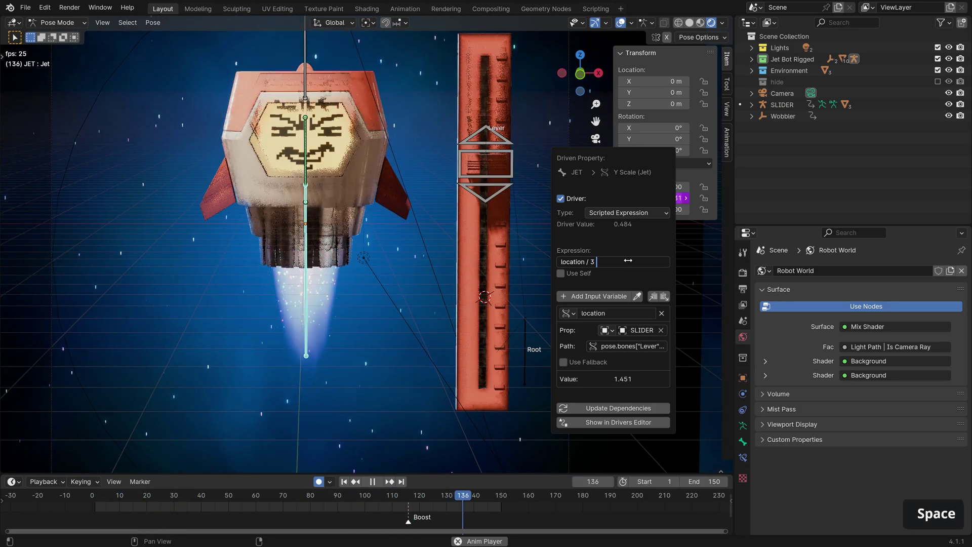
pyautogui.write('+ 1')
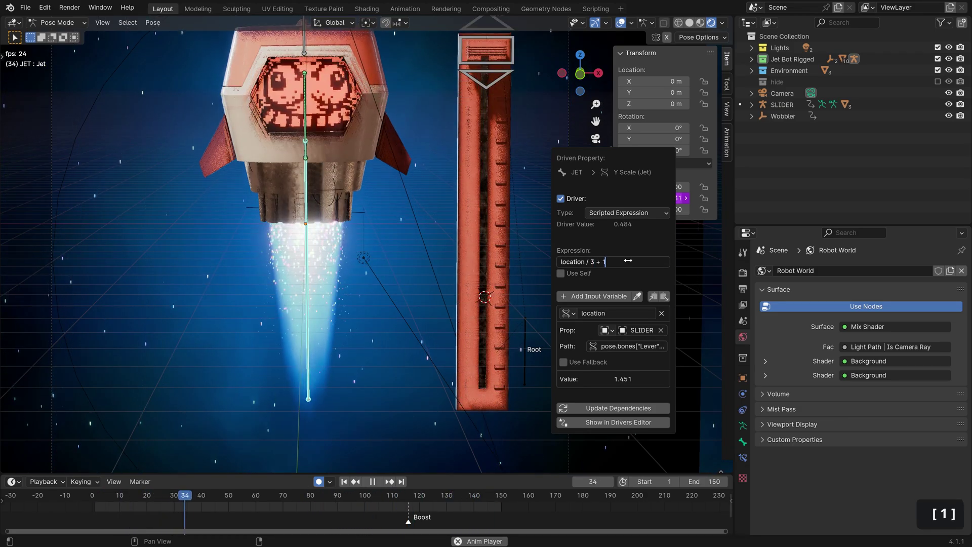